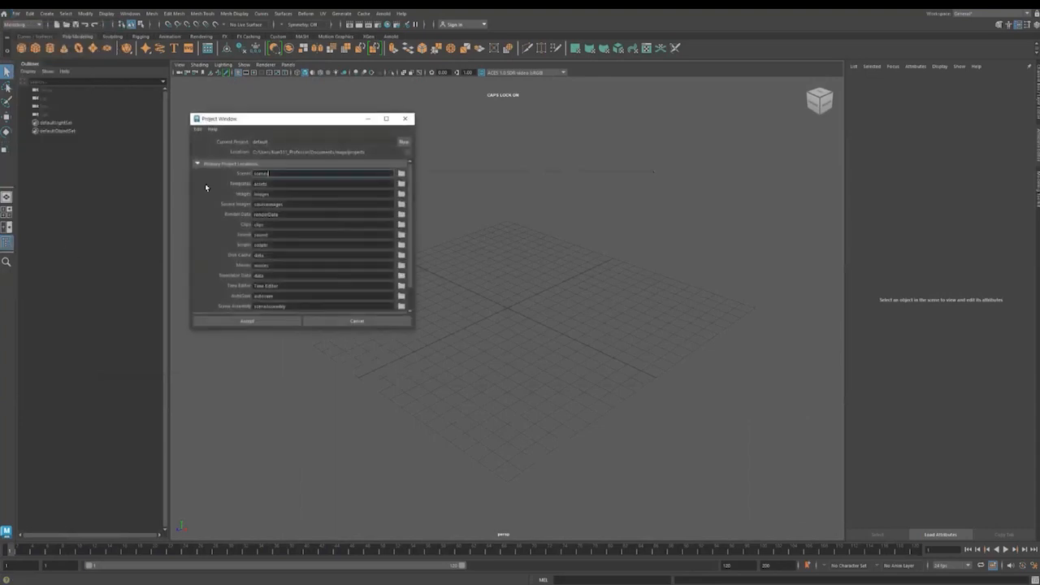
Start a new project in the Project Window and name it WEEK 9 B.
left_click(403, 143)
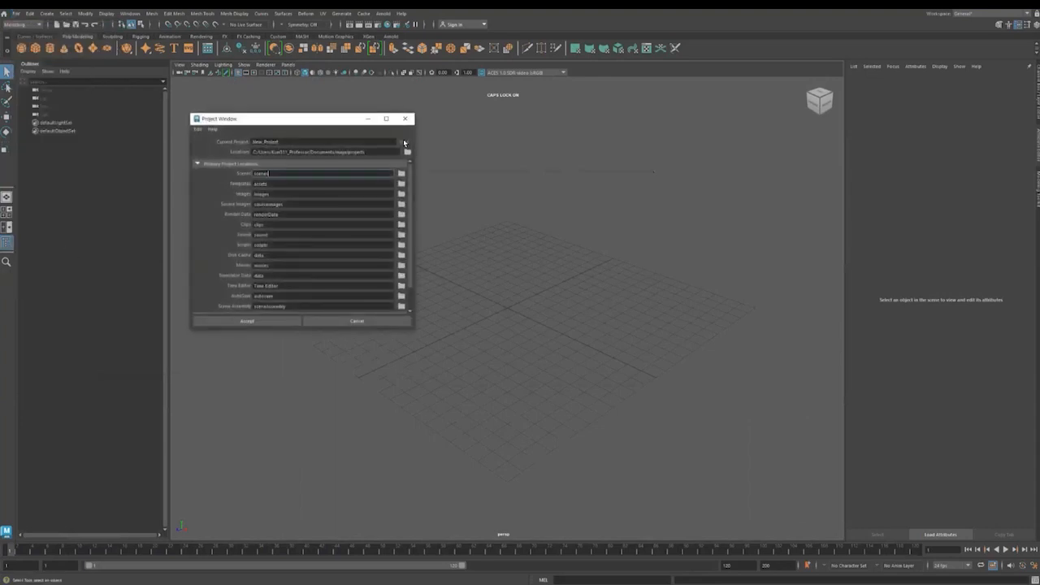
double_click(316, 142)
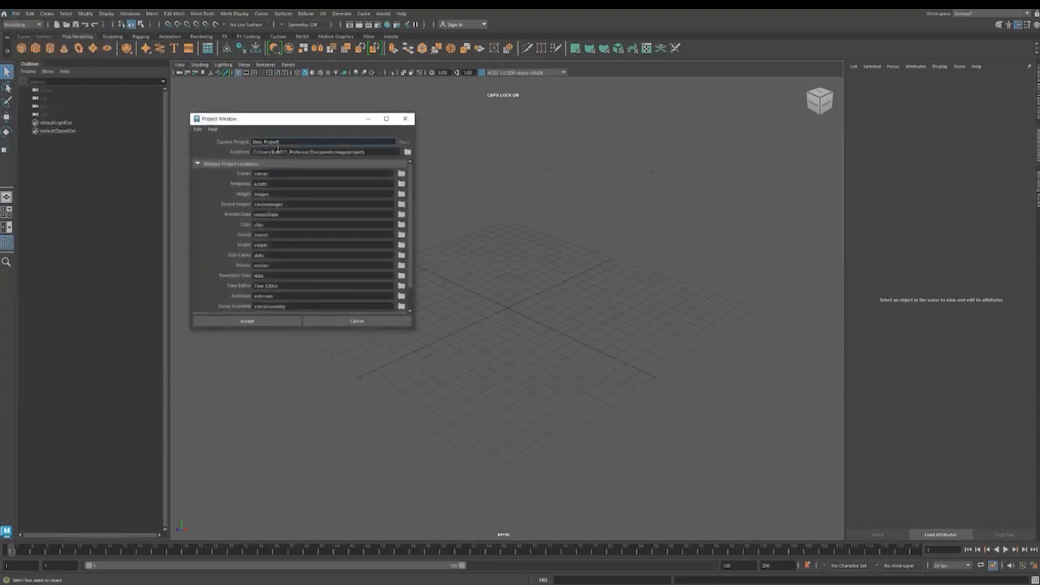
left_click_drag(286, 140, 218, 143)
type("WB")
Set the project location to the "3d video design B" folder on the Desktop and accept the project settings.
left_click(407, 152)
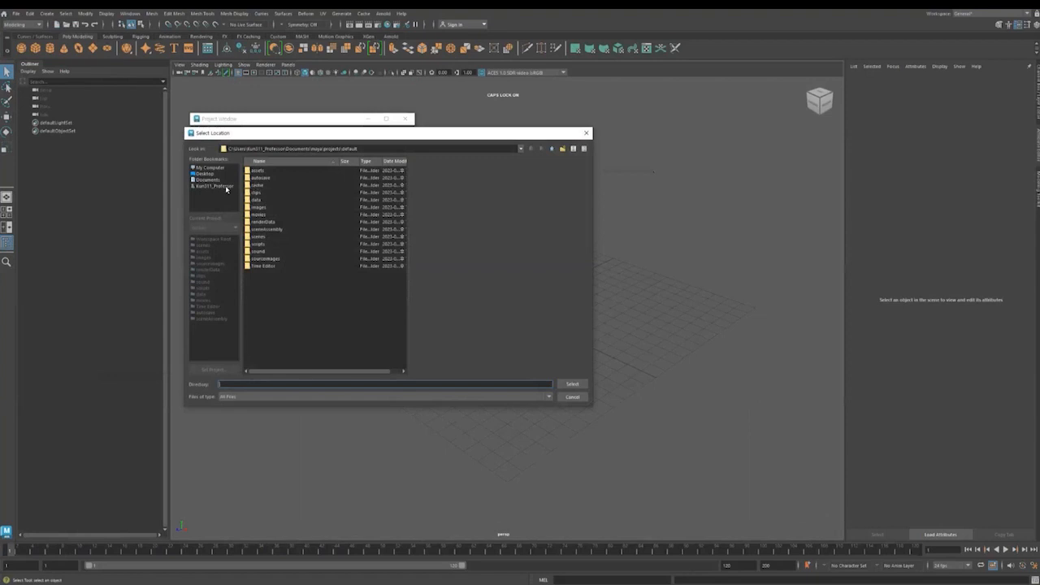
left_click(206, 174)
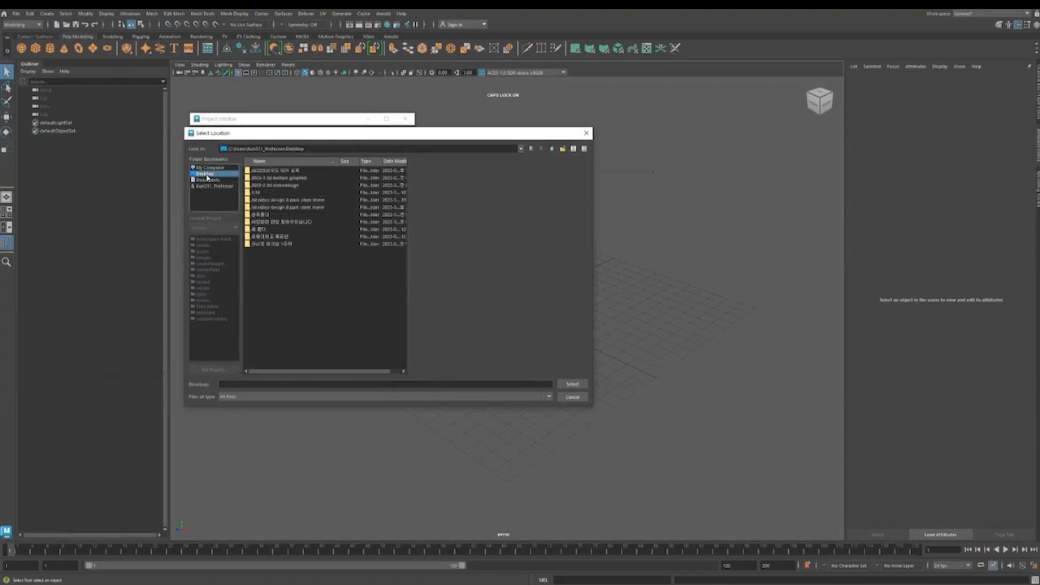
left_click(299, 207)
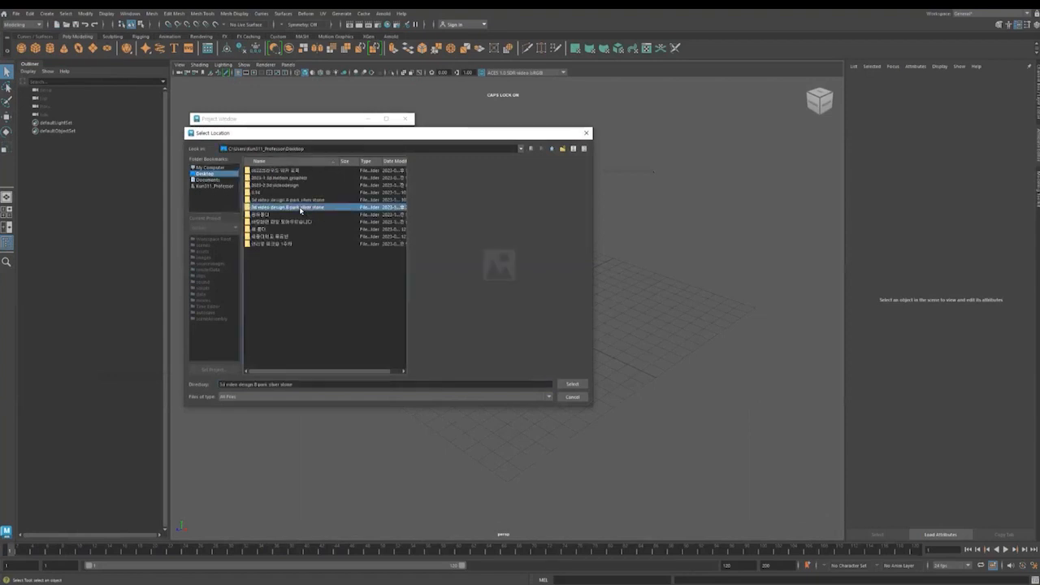
left_click(572, 383)
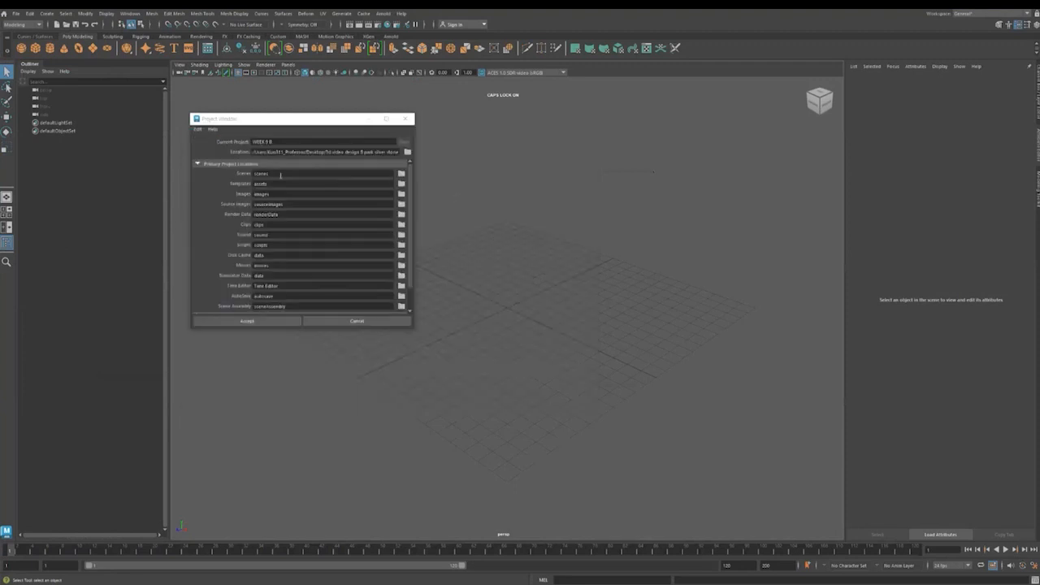
left_click(270, 323)
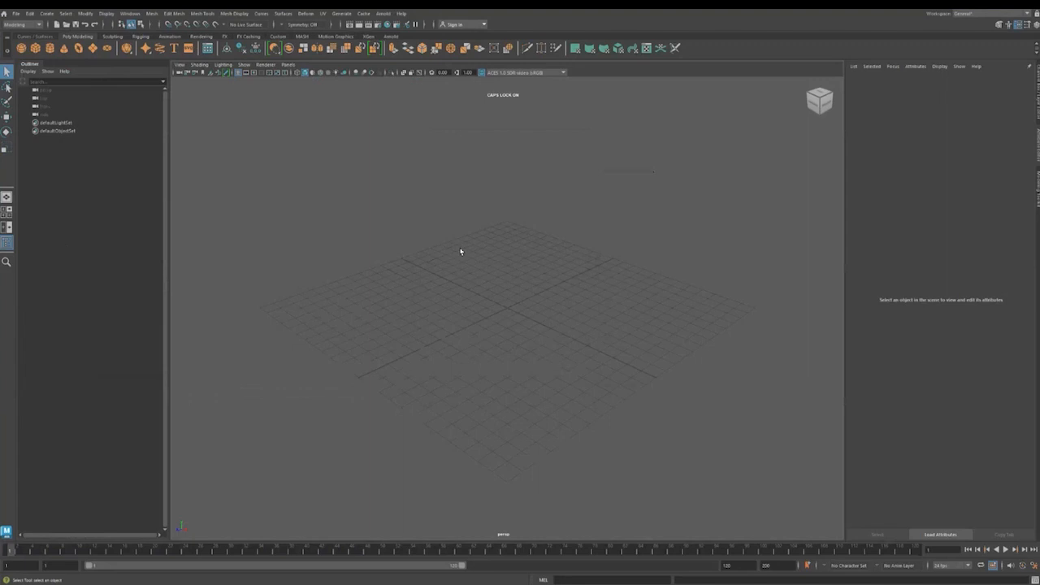
Show the four-view layout and import "can top view.jpg" as an image plane in the top view.
key("space")
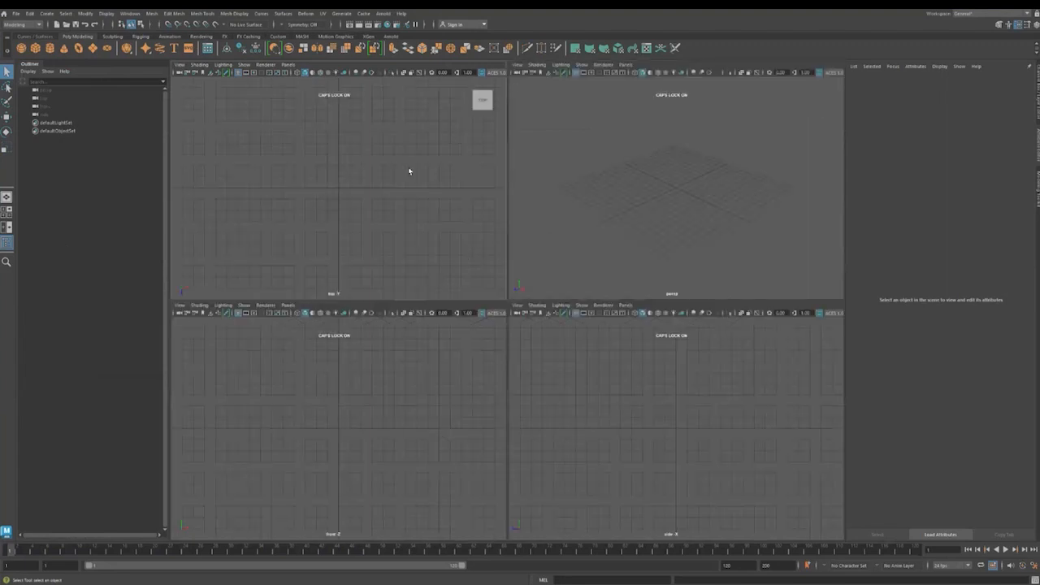
key("Caps_Lock")
key("space")
key("space")
left_click(184, 67)
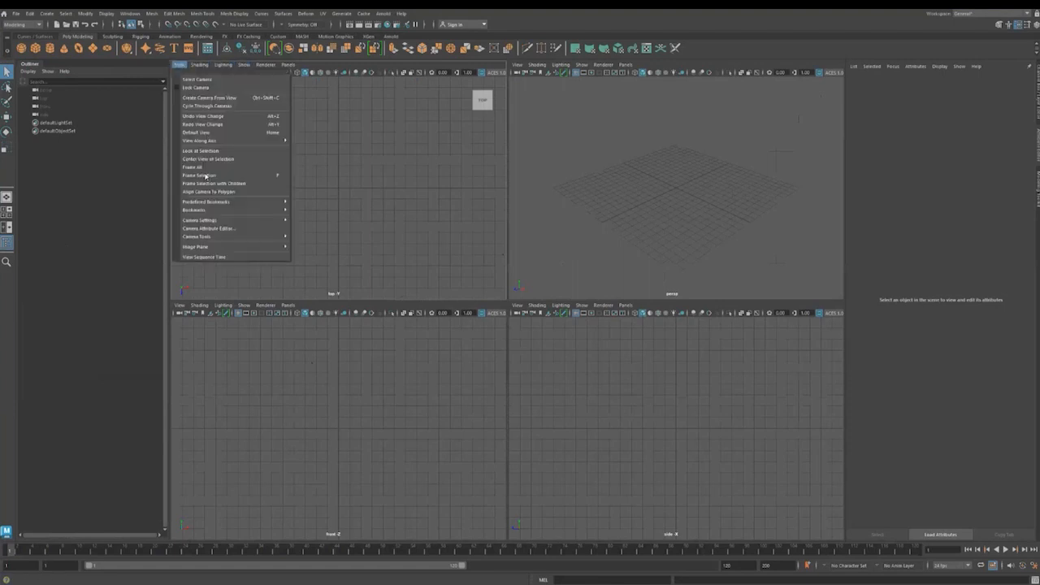
mouse_move(268, 246)
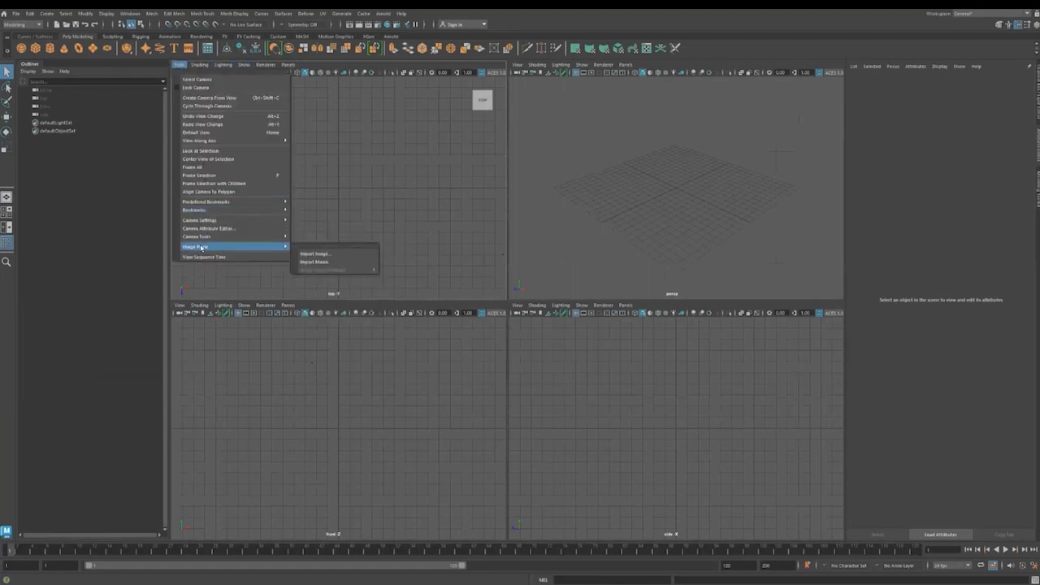
left_click(343, 256)
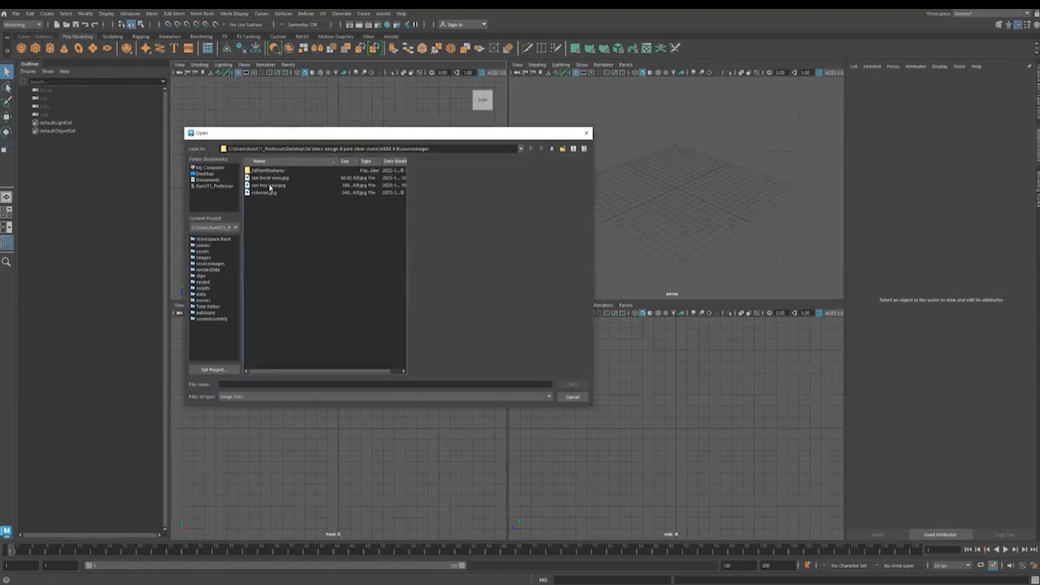
left_click(271, 185)
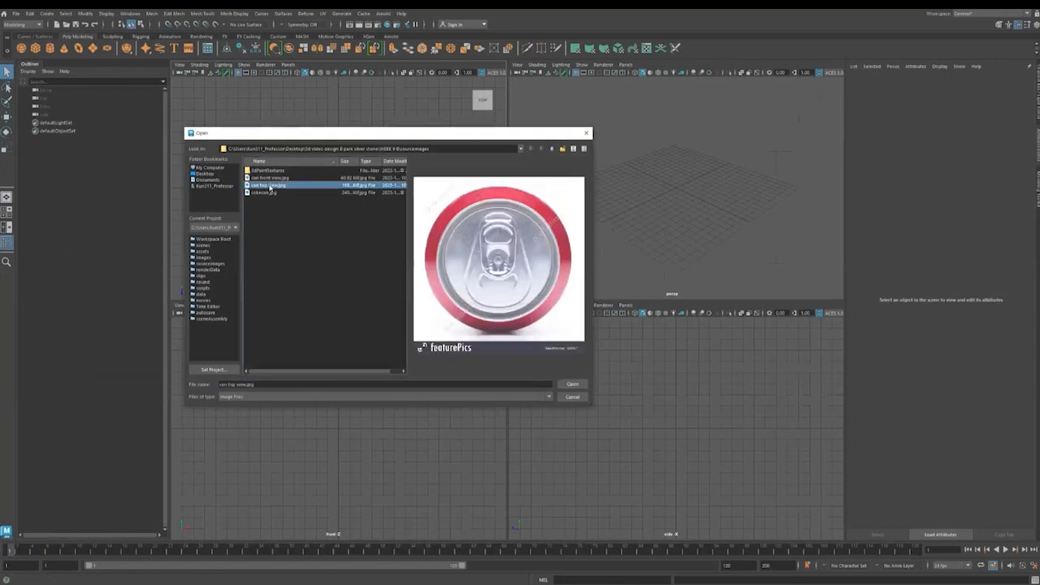
left_click(572, 384)
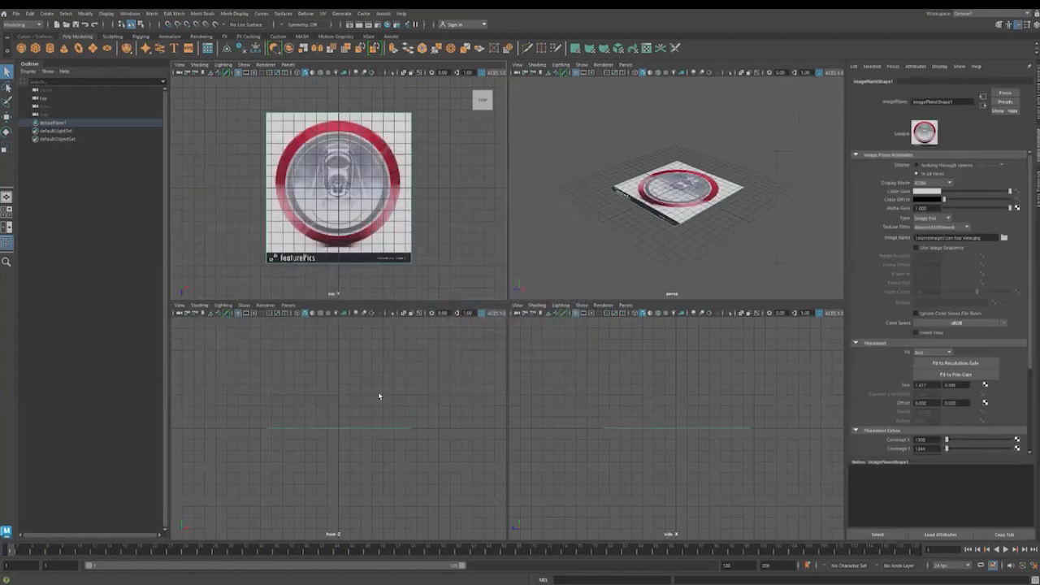
Import "can front view.jpg" as an image plane in the front view.
left_click(378, 396)
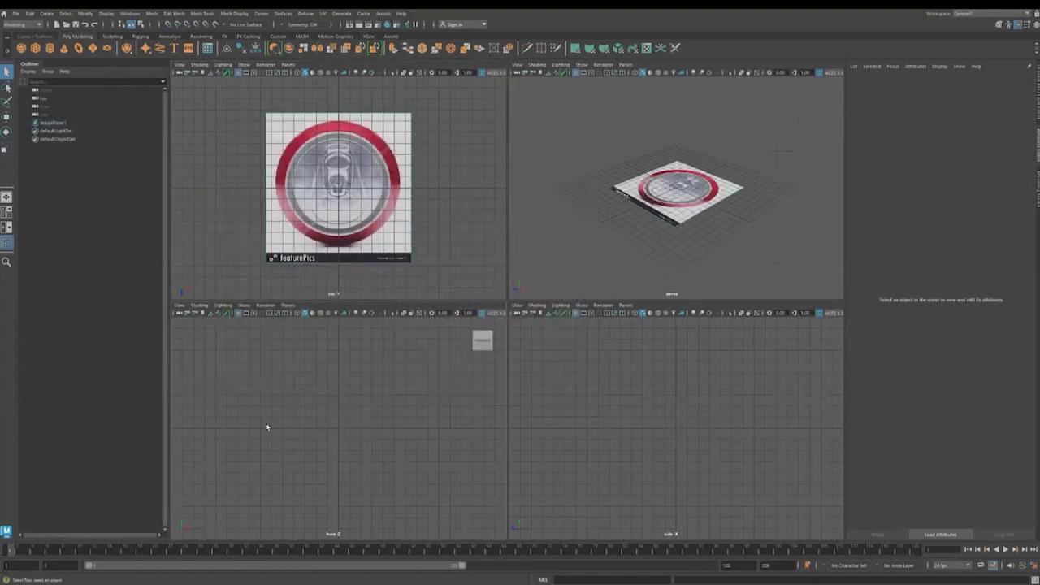
left_click(179, 305)
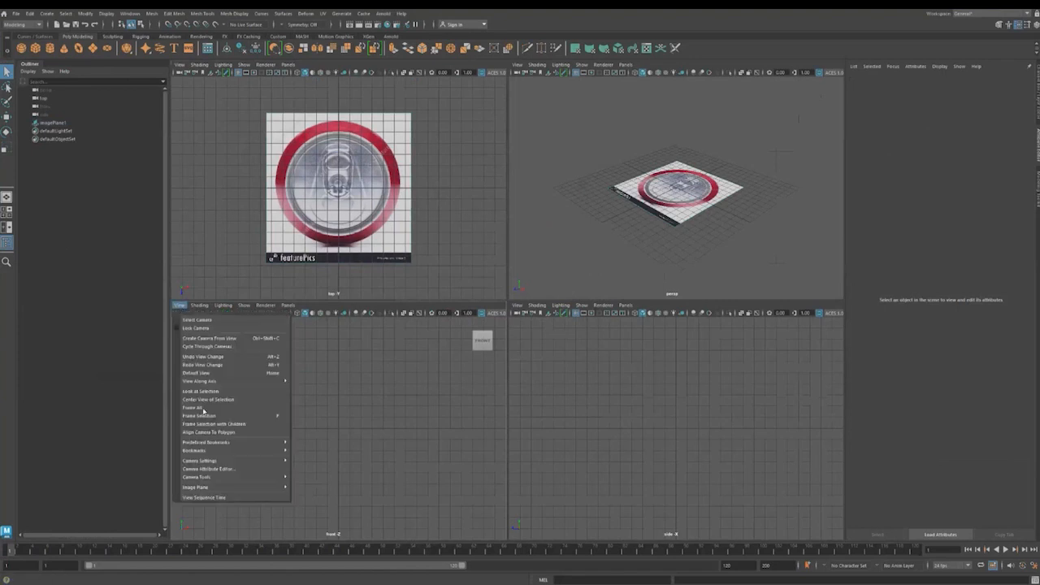
mouse_move(208, 488)
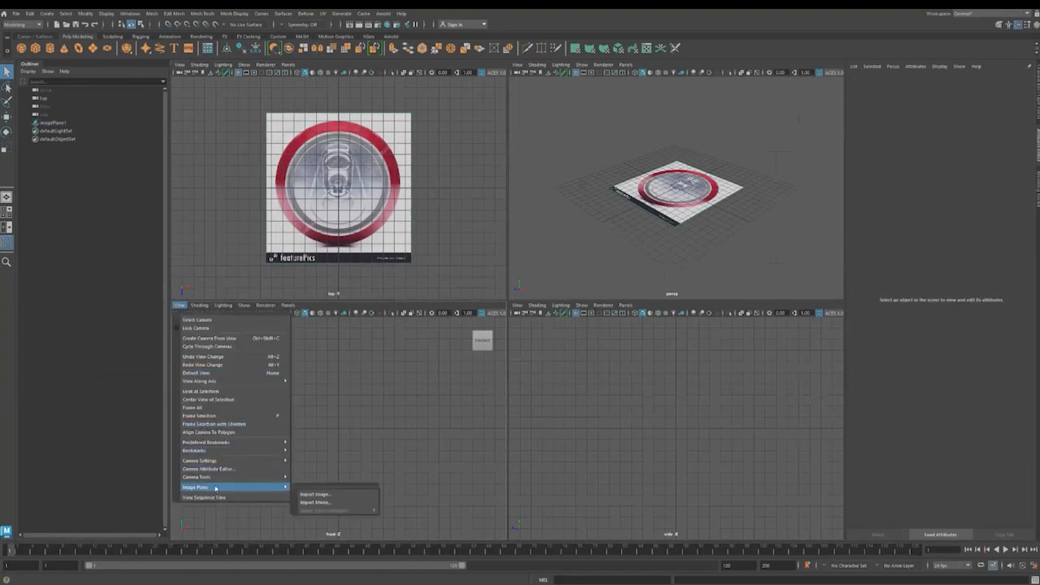
left_click(323, 495)
left_click(267, 179)
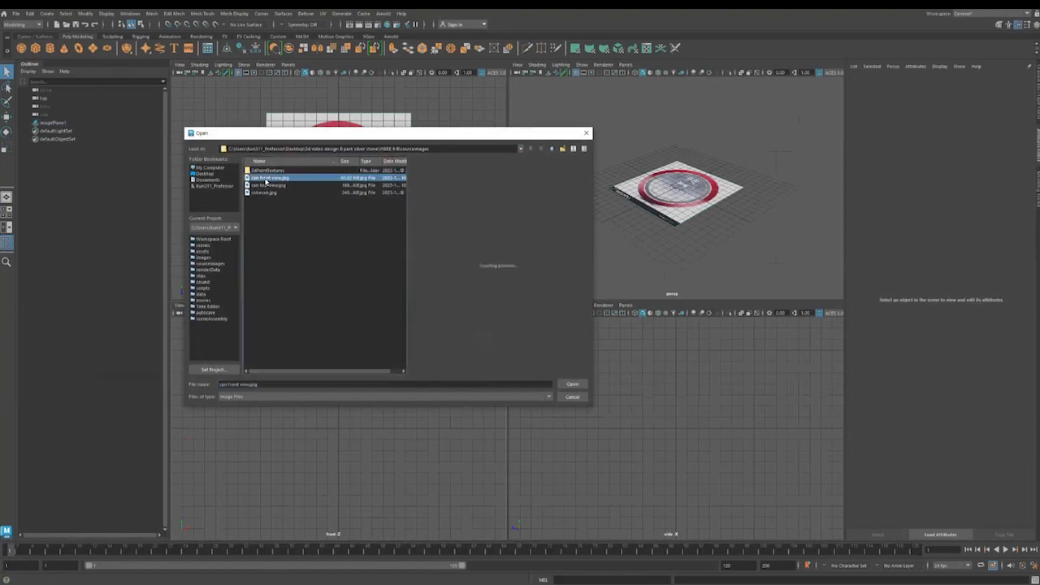
left_click(572, 384)
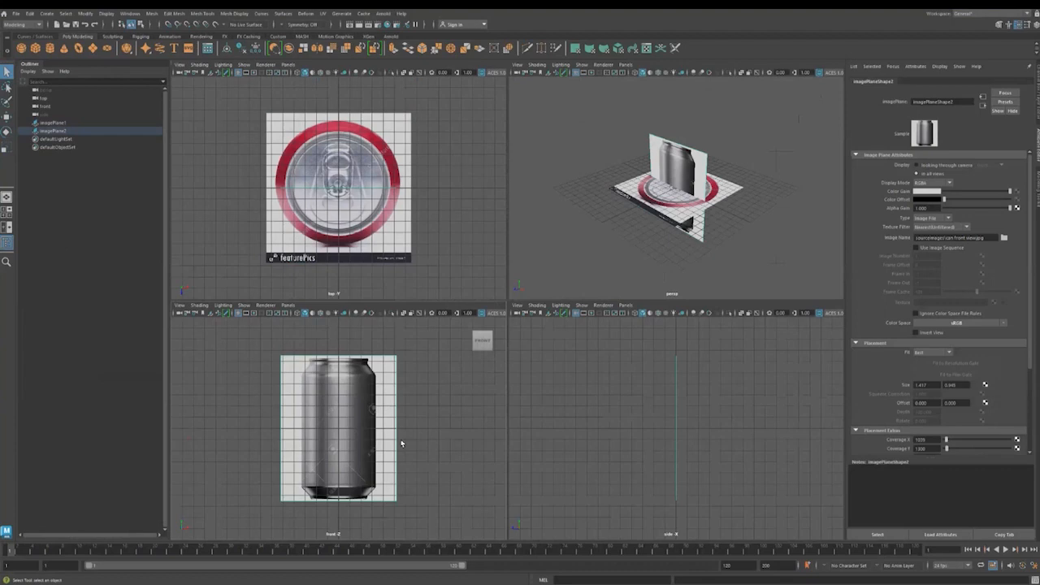
Maximize the perspective view and uniformly scale down the top-view image plane toward the width of the front-view can.
left_click(738, 198)
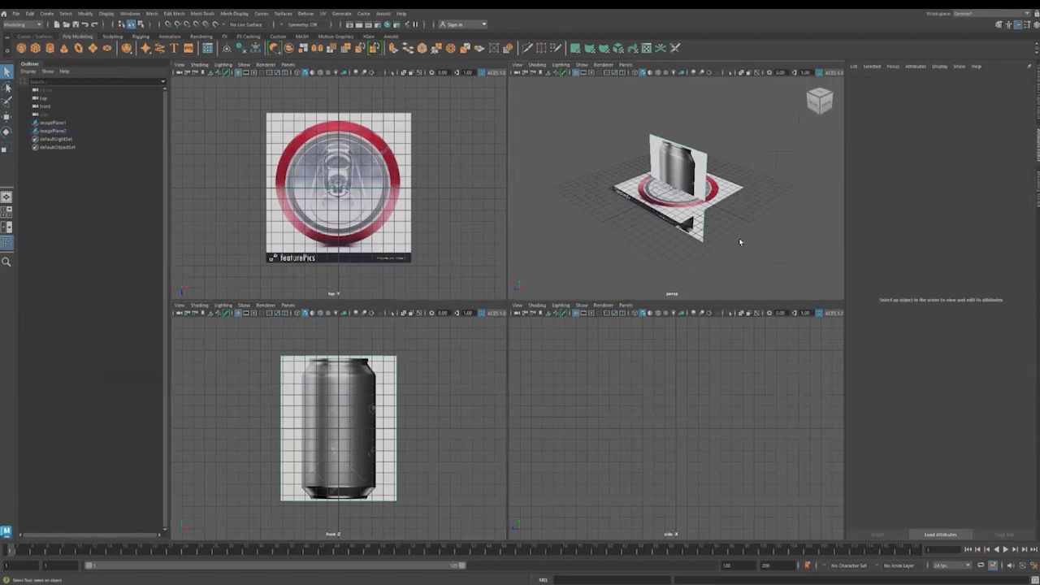
key("space")
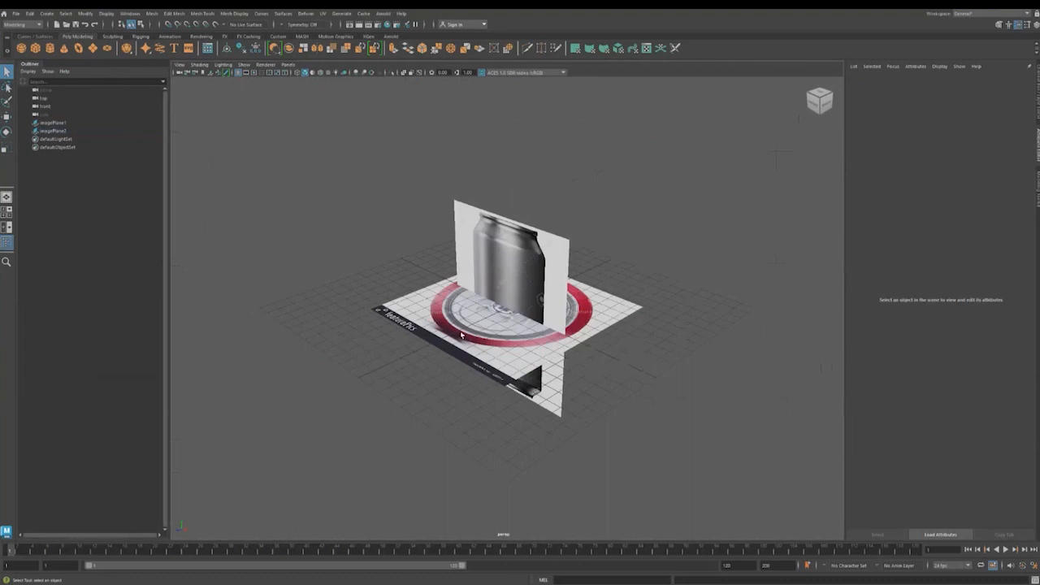
left_click(556, 336)
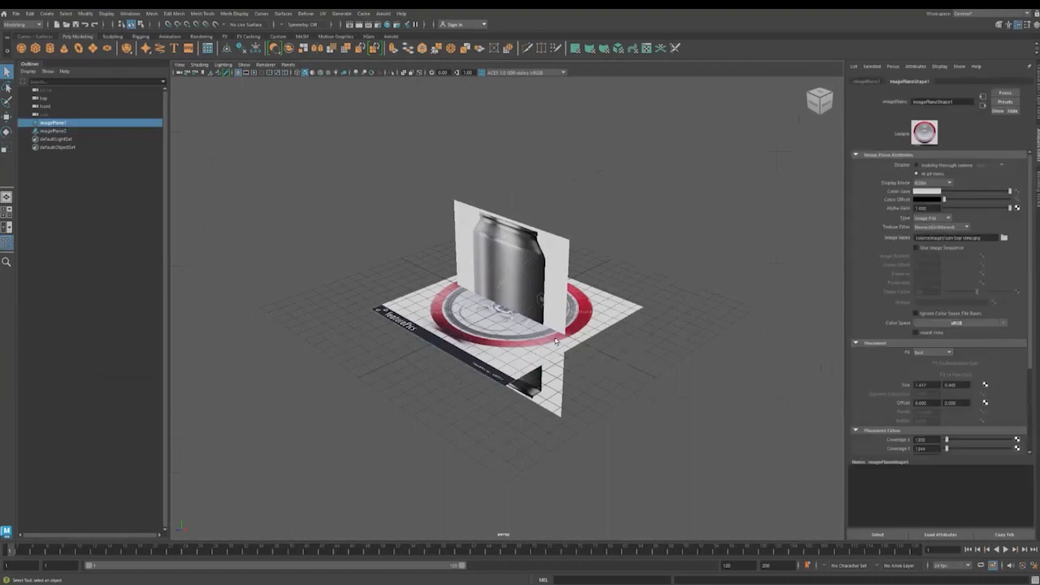
key("r")
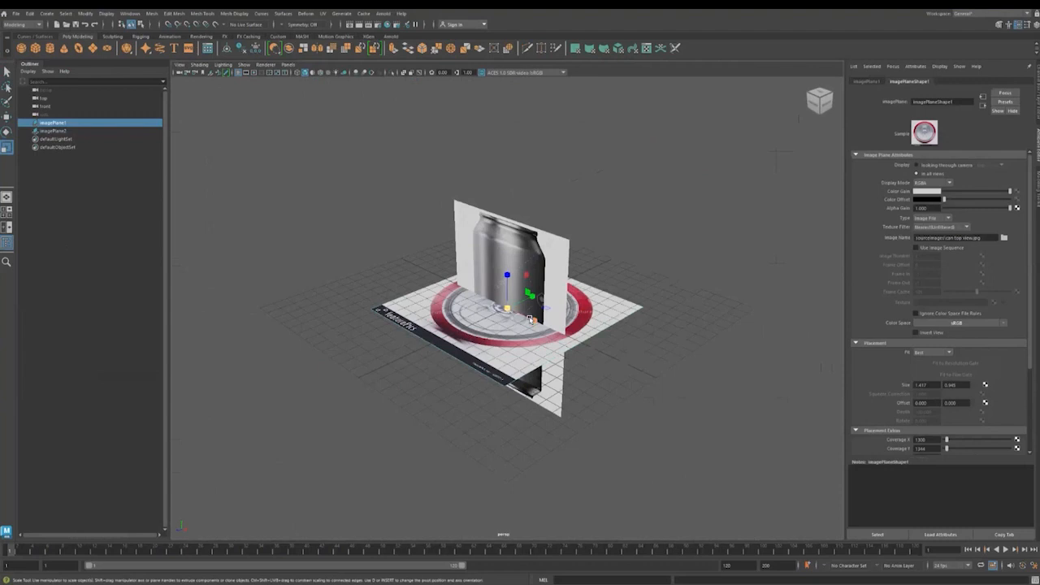
left_click_drag(507, 310, 465, 330)
Shift the top-view image plane to about 0.04 along X and fine-tune its uniform scale to match the front-view can's width.
mouse_move(556, 346)
left_mouse_down("alt")
mouse_move(609, 352)
mouse_move(559, 338)
left_mouse_up("alt")
scroll(530, 323, "up", 3)
scroll(530, 323, "up", 3)
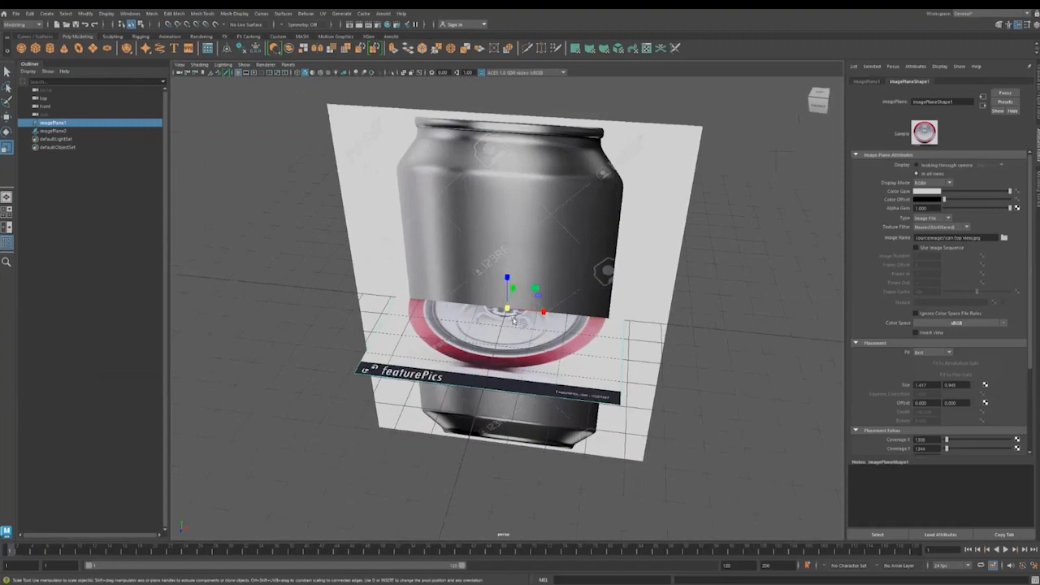
left_click_drag(566, 346, 575, 337, "alt")
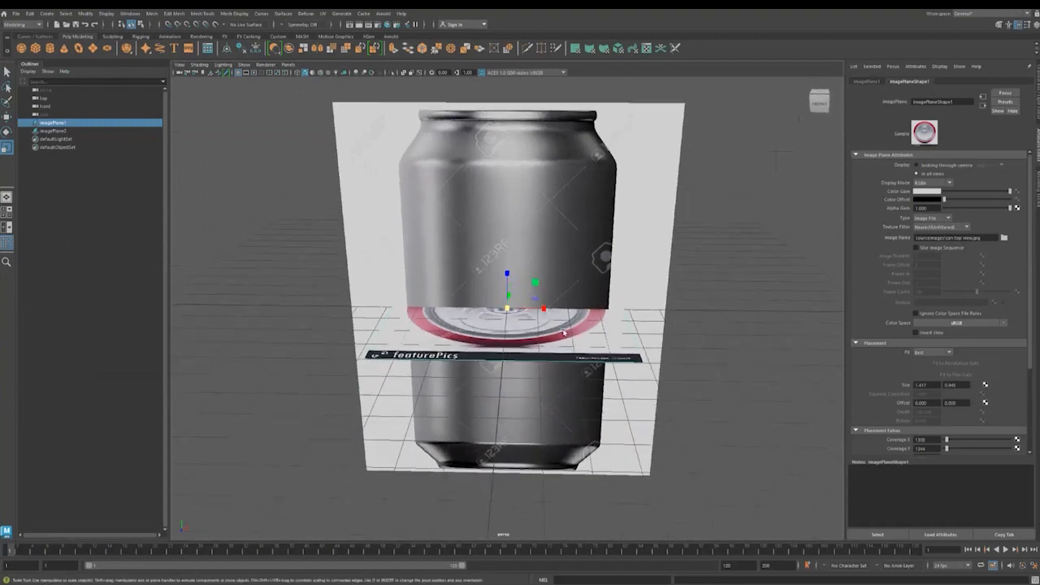
key("w")
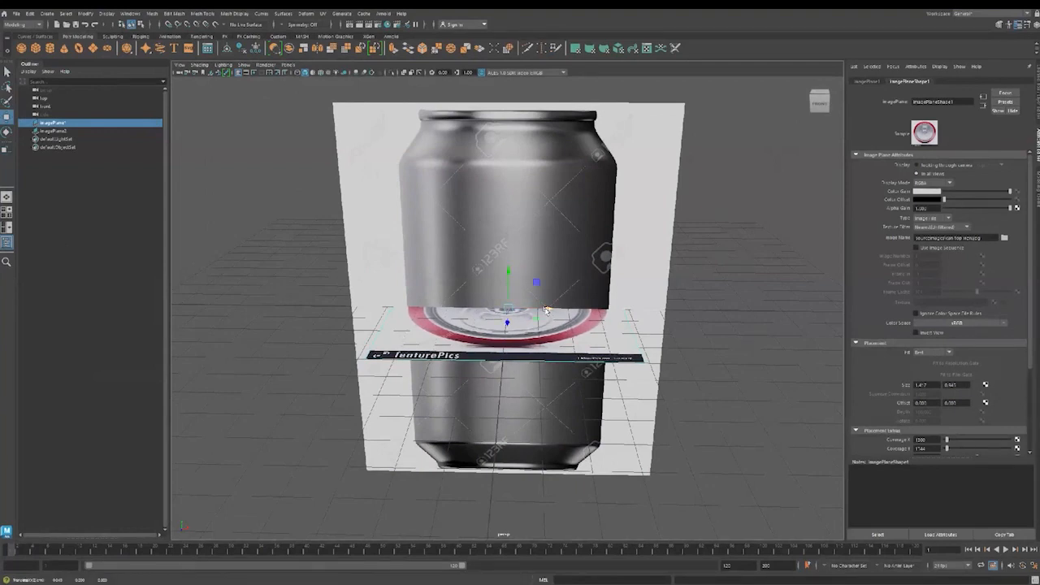
key("r")
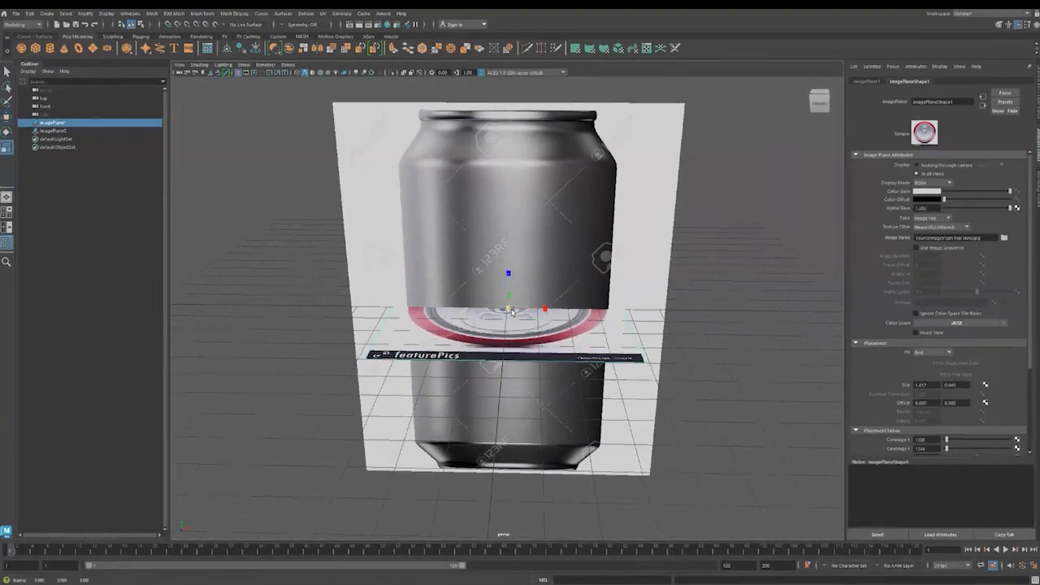
left_click_drag(511, 310, 513, 310)
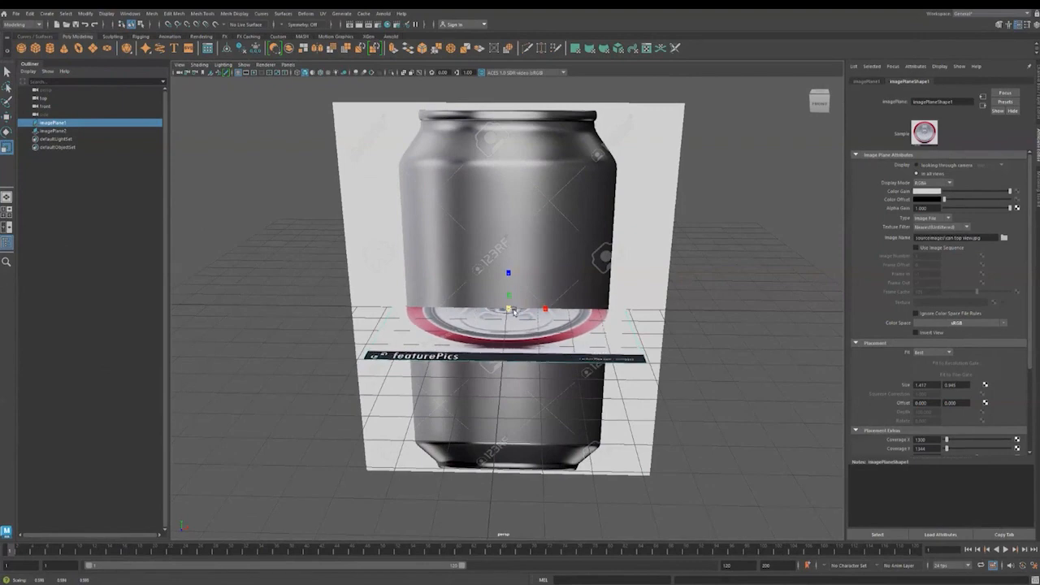
left_click(726, 349)
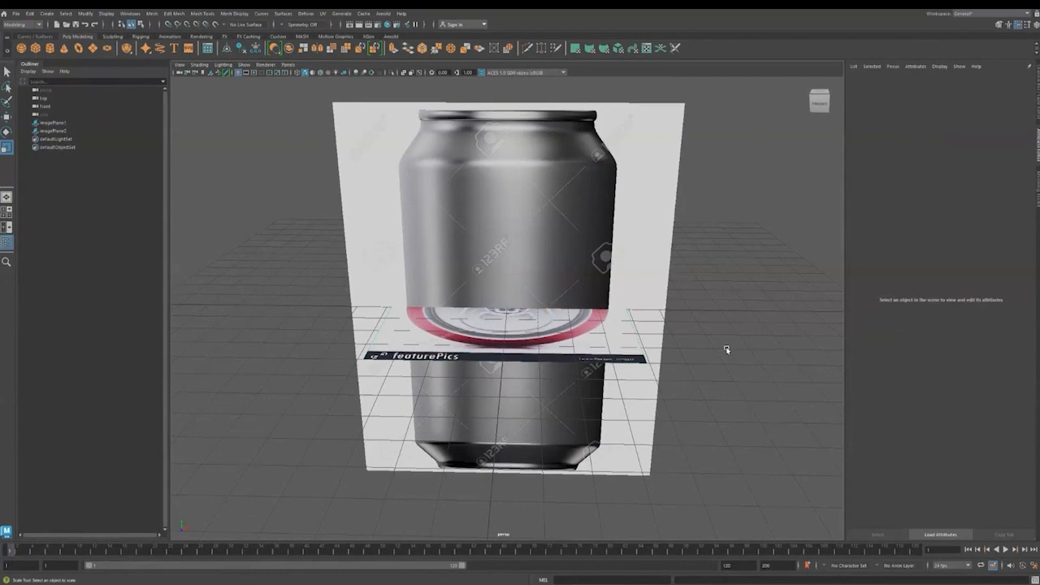
Show the Channel Box and assign the top-view and front-view image planes each to their own new display layer.
left_click(566, 338)
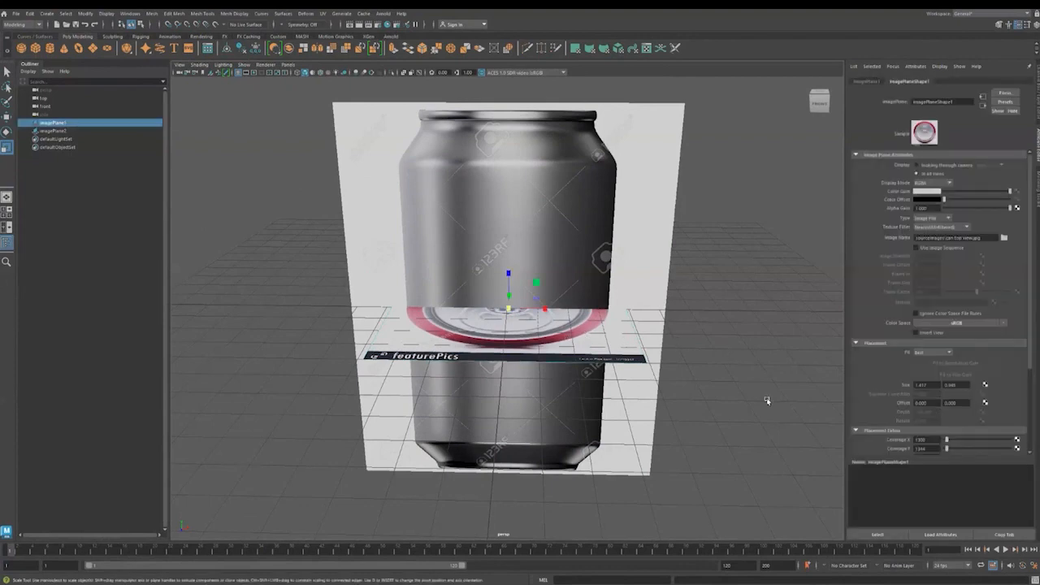
key("ctrl+a")
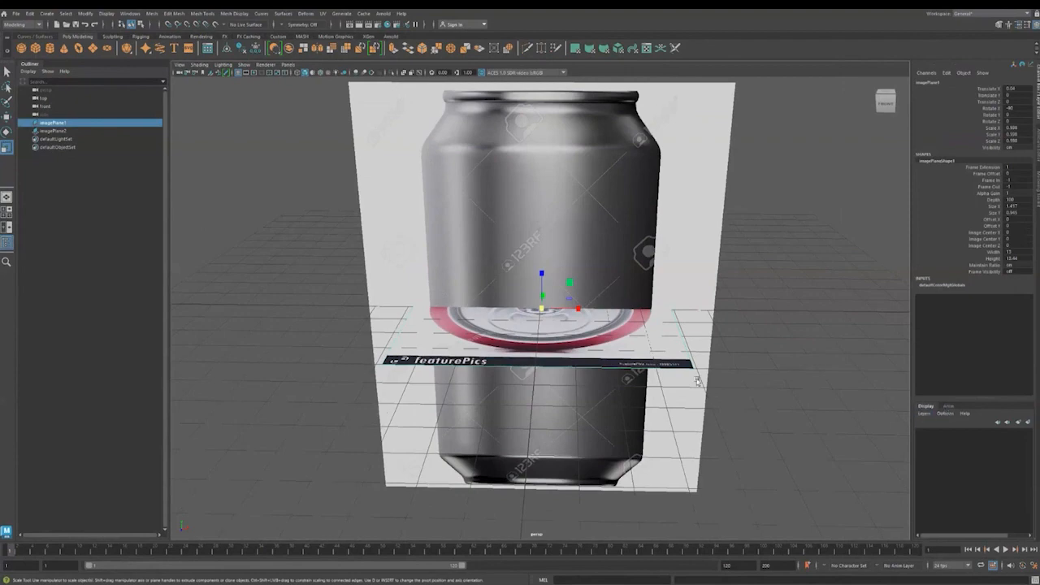
left_click(812, 392)
left_click(521, 339)
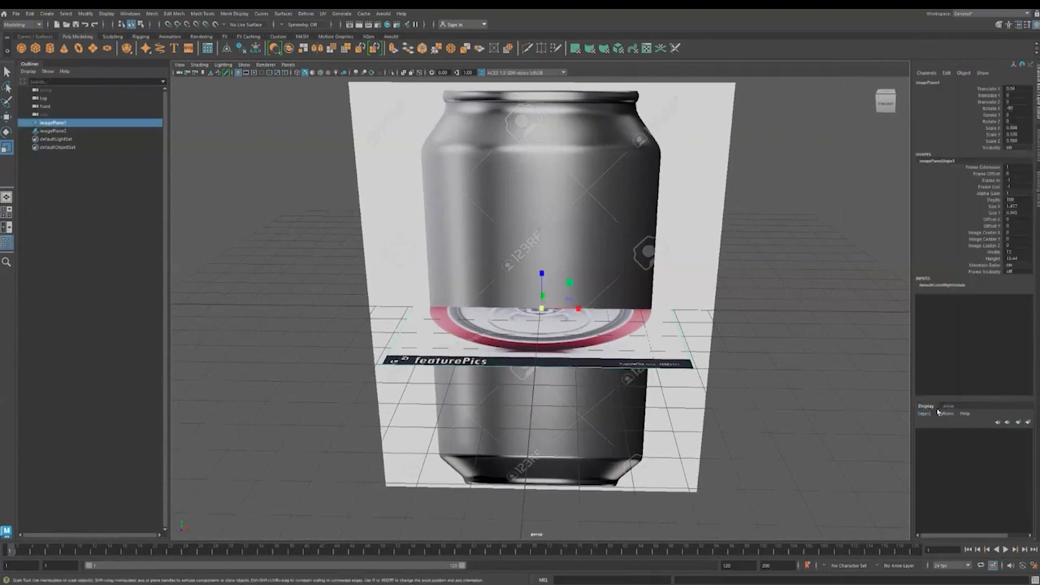
left_click(1028, 424)
left_click(663, 449)
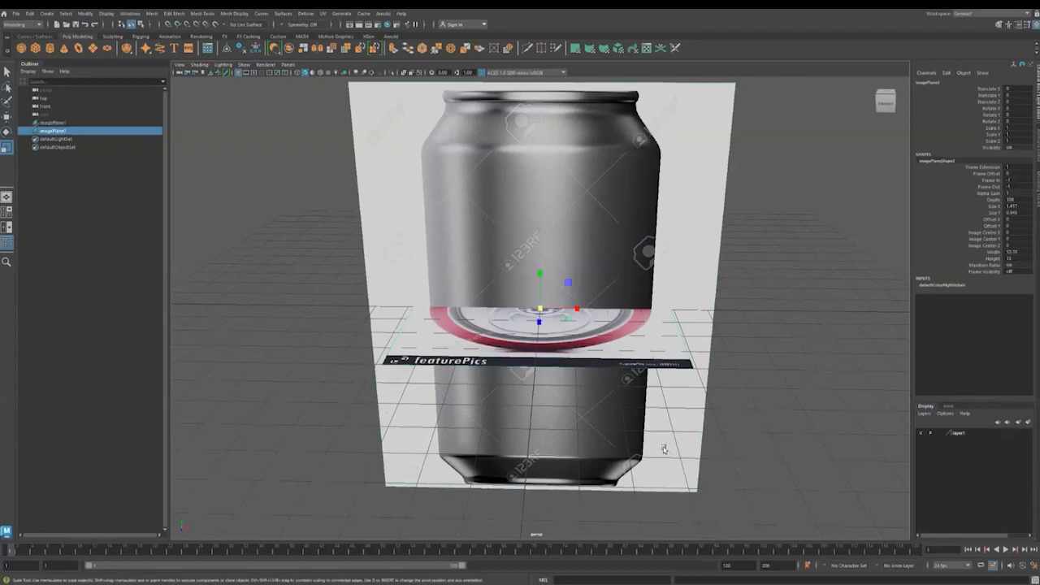
left_click(1028, 423)
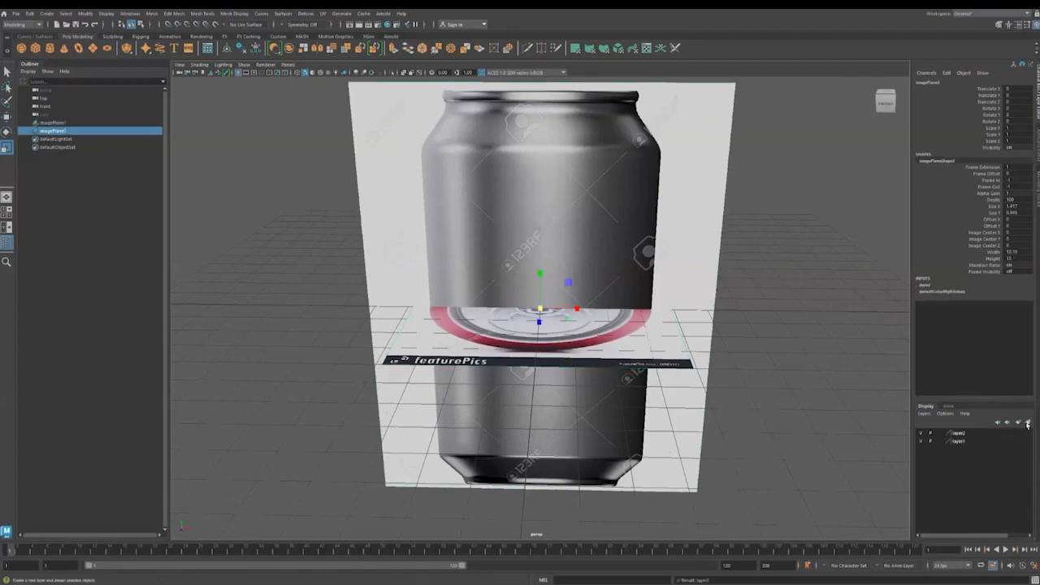
Toggle the visibility of layer1 and layer2 off and on to check which image plane each one controls.
left_click(921, 441)
left_click(922, 443)
left_click(920, 434)
left_click(920, 434)
left_click(920, 434)
left_click(921, 434)
left_click(922, 442)
left_click(921, 442)
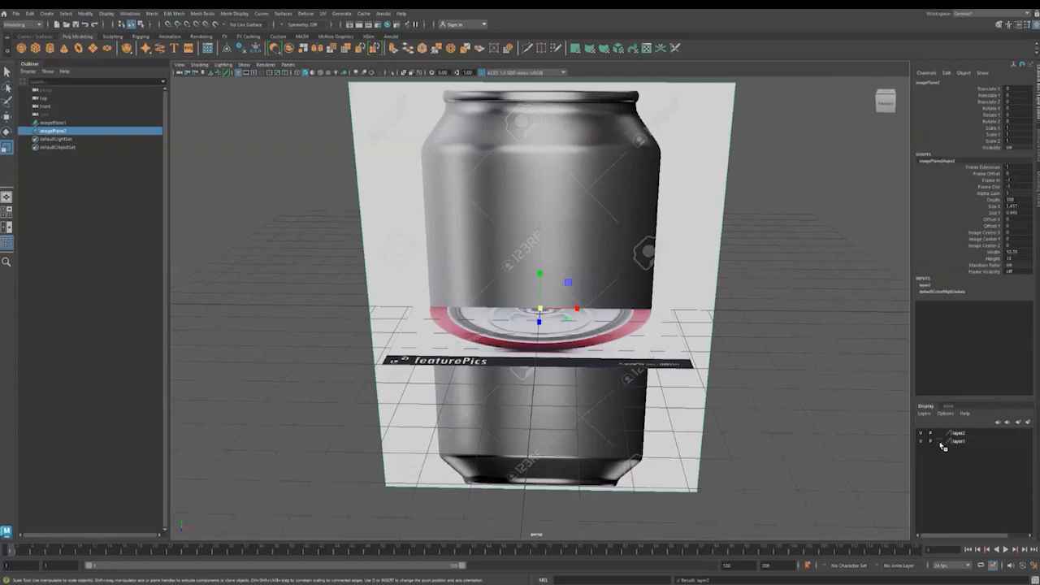
Hide layer1, which holds the top-view image plane.
left_click(921, 443)
left_click(921, 442)
left_click(921, 442)
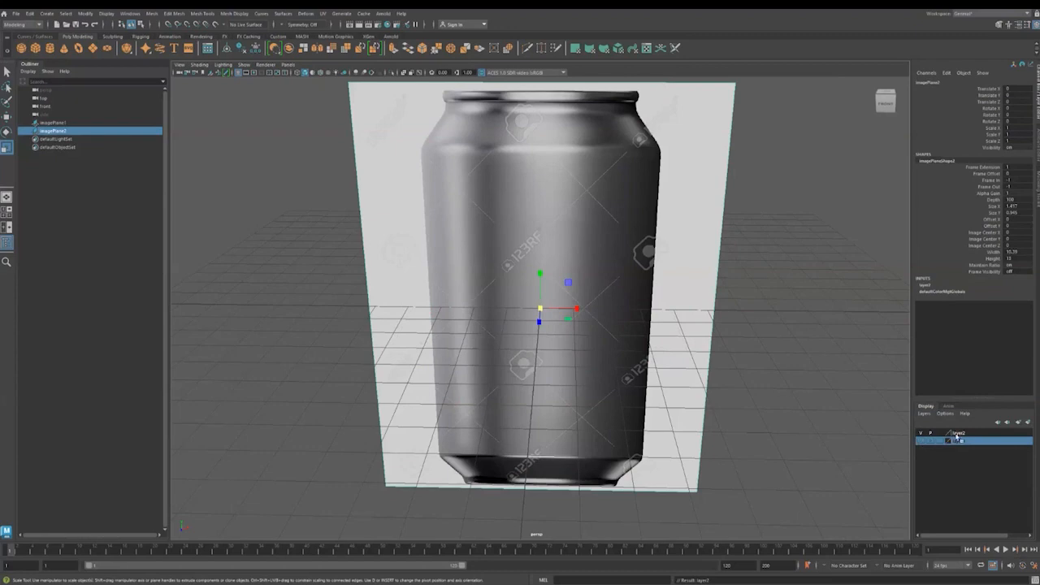
Raise the front-view image plane to about 6.311 along Y so the can's base rests on the ground line.
left_click(957, 434)
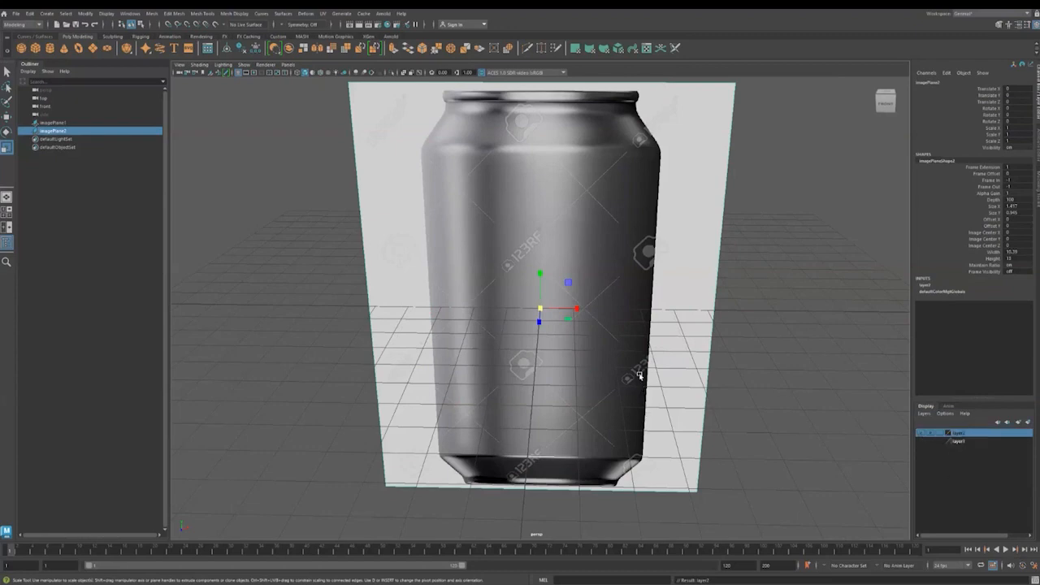
left_click_drag(636, 398, 636, 386, "alt")
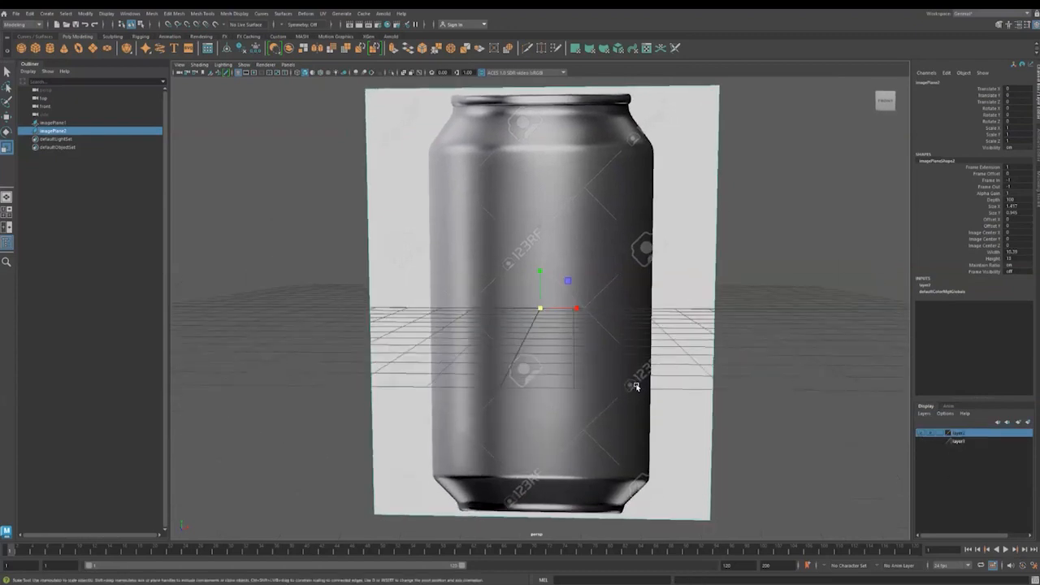
scroll(636, 386, "down", 4)
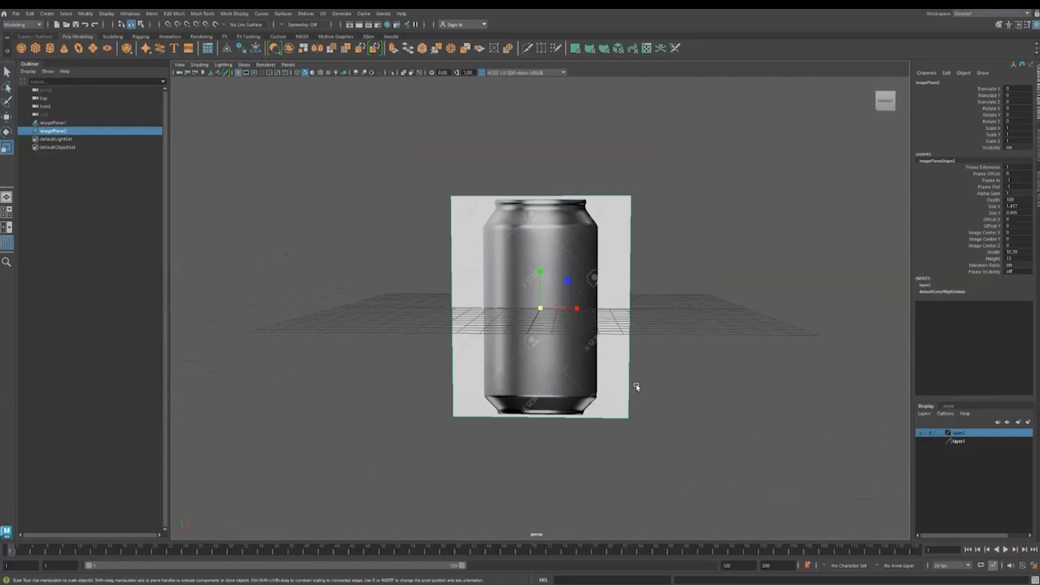
key("w")
left_click_drag(537, 280, 537, 221)
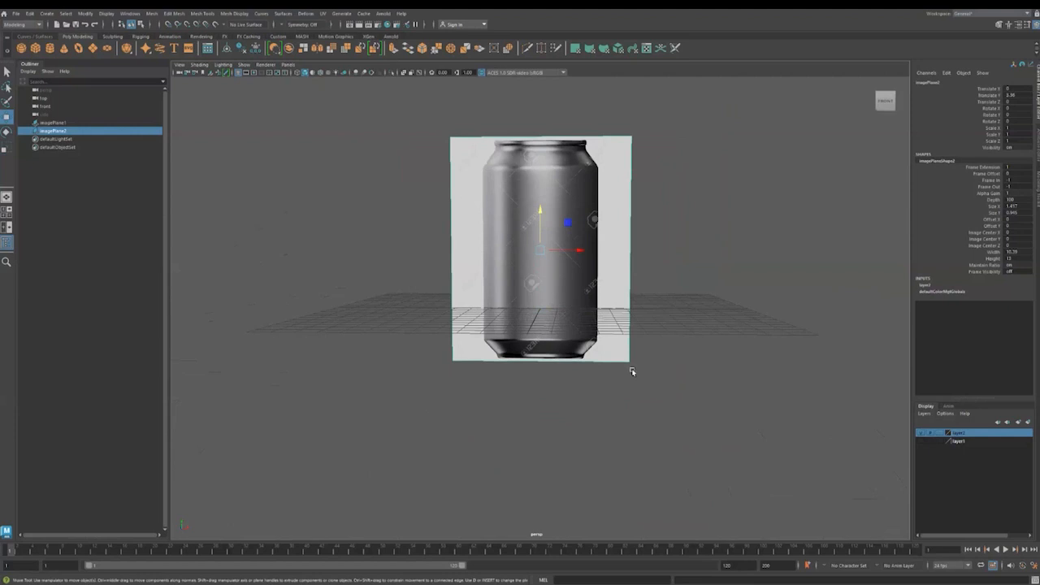
key("space")
key("space")
scroll(538, 183, "up", 2)
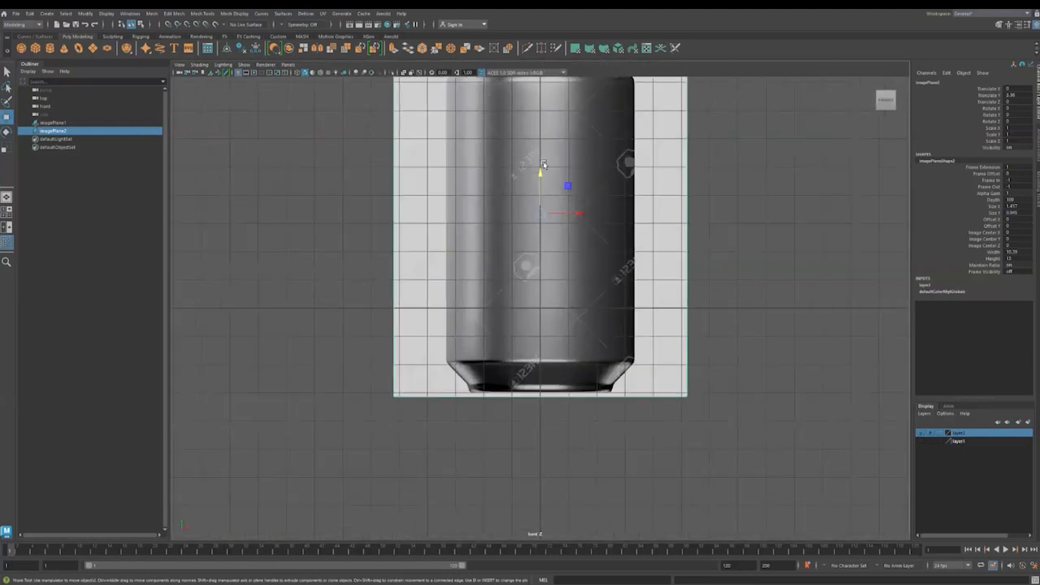
left_click_drag(538, 183, 552, 99)
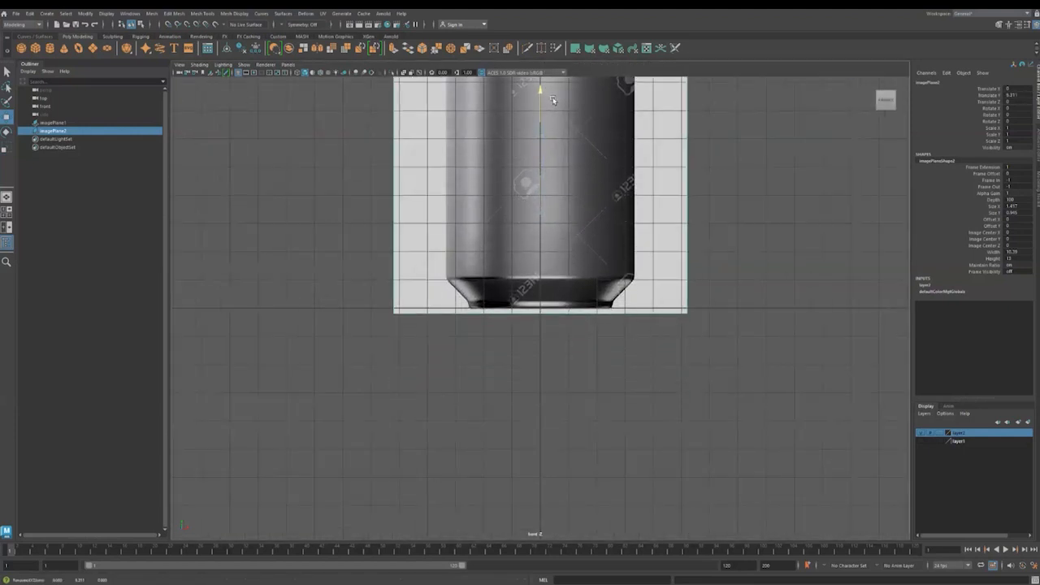
key("space")
key("space")
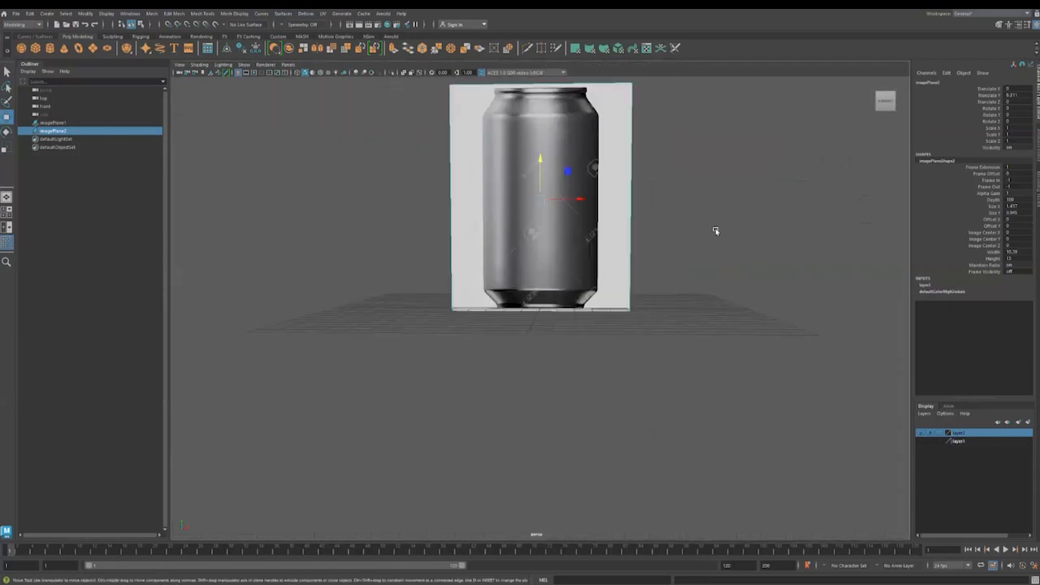
left_click_drag(608, 318, 649, 349, "alt")
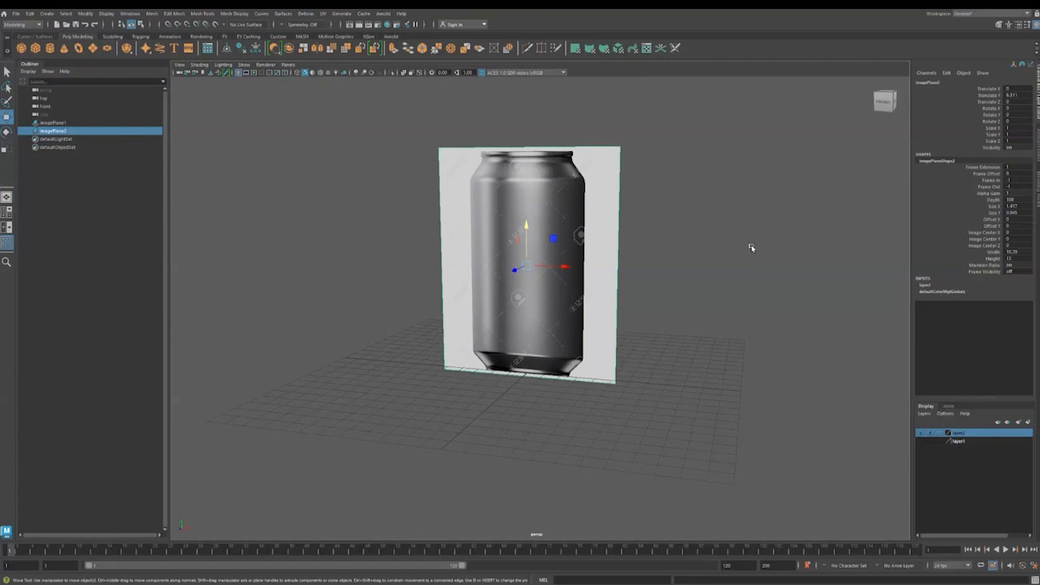
Deselect the image plane and detach the Curve Tools list as a floating palette beside the viewport.
left_click(708, 323)
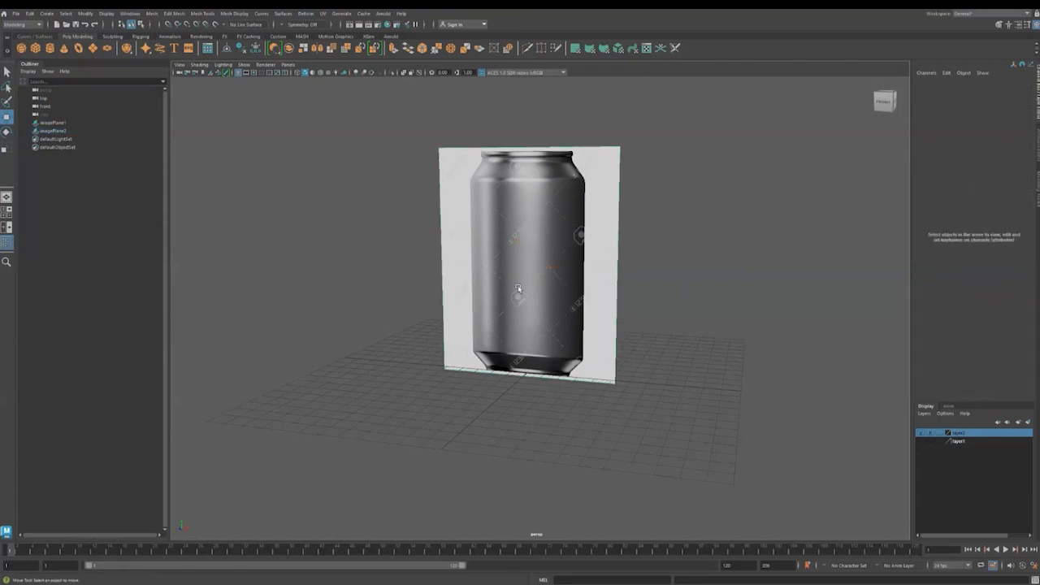
left_click(46, 13)
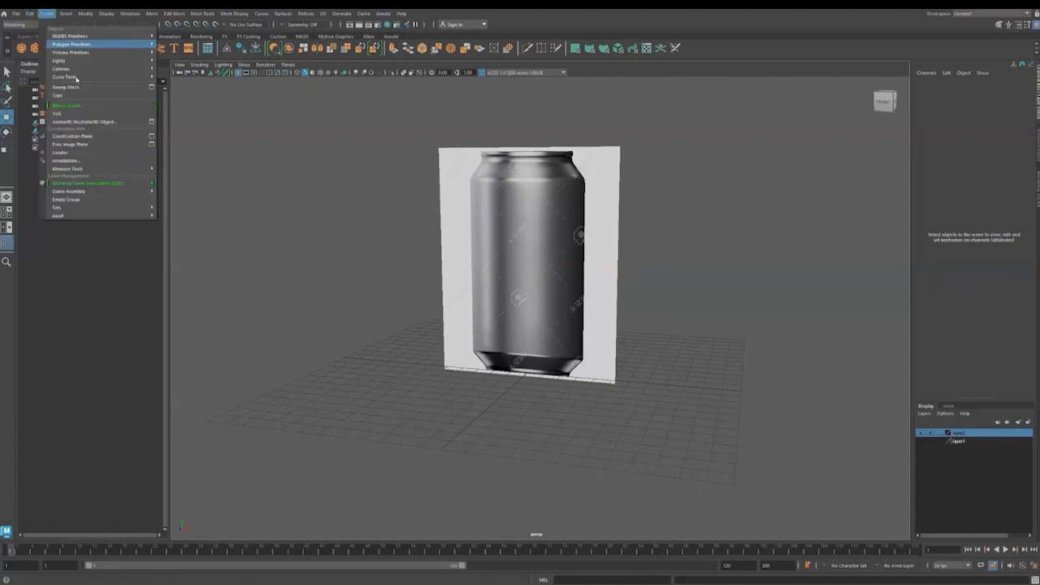
mouse_move(63, 77)
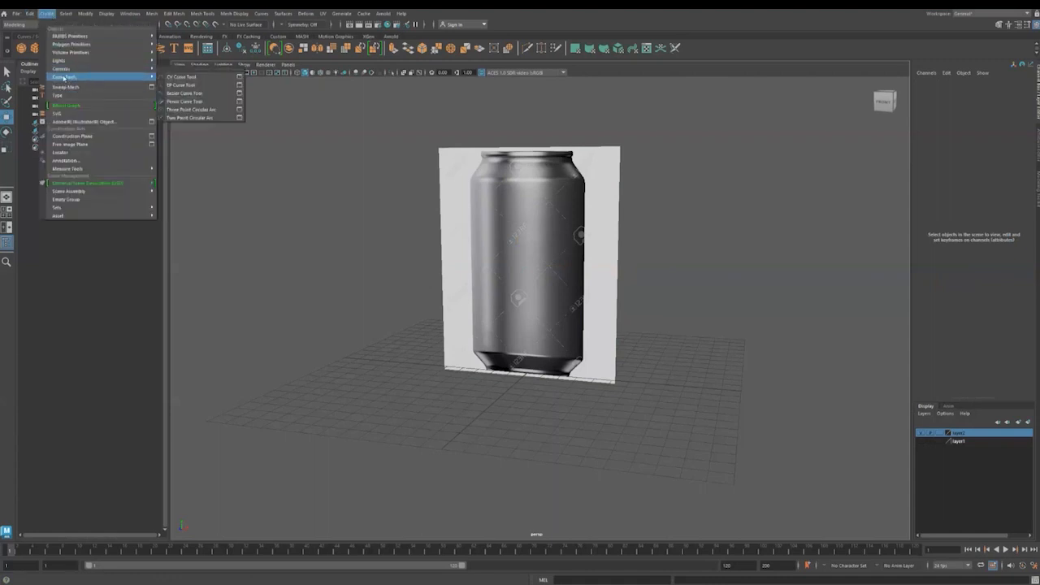
left_click(197, 67)
left_click_drag(197, 58, 182, 356)
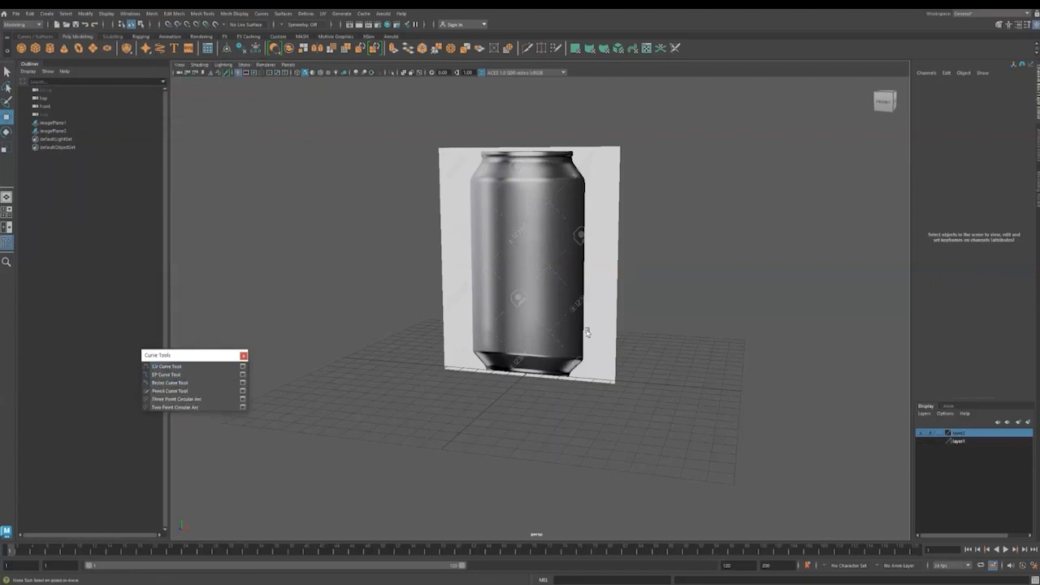
Start a CV curve in the front view, tracing the can's left outline from the rim's upper edge down the neck.
key("space")
key("space")
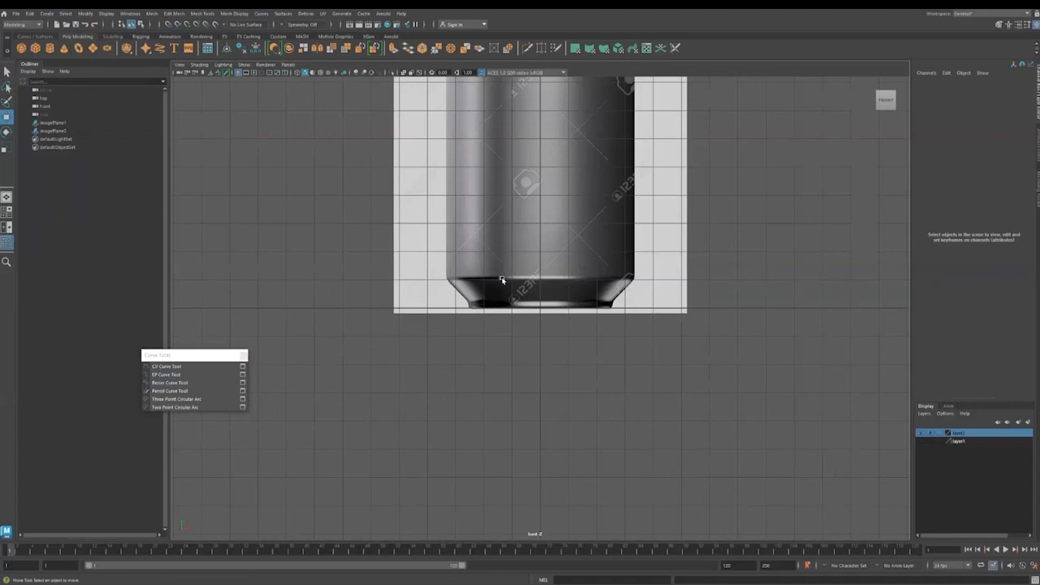
middle_click_drag(503, 253, 480, 417, "alt")
left_click(170, 369)
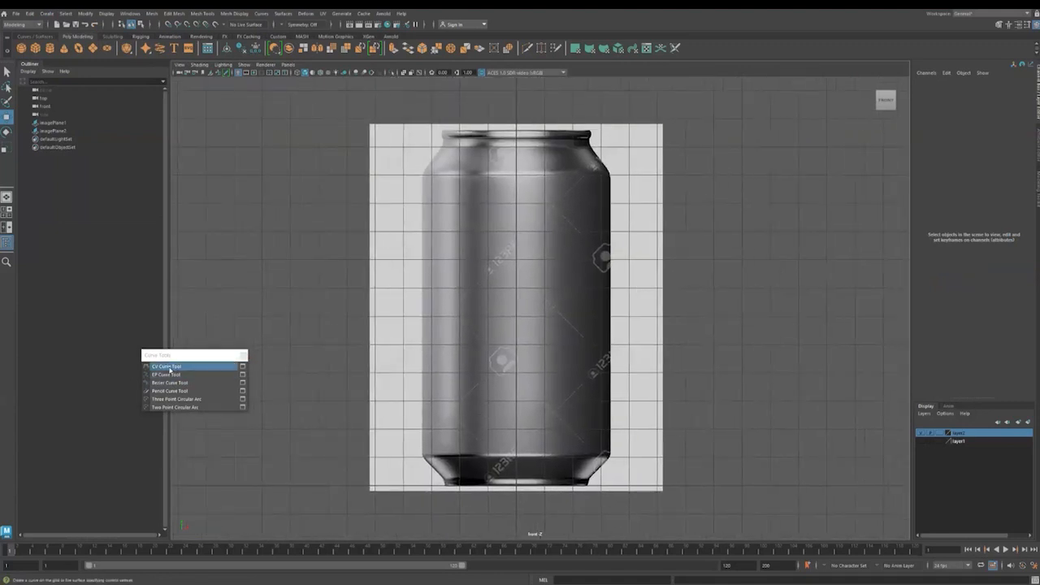
scroll(442, 126, "up", 2)
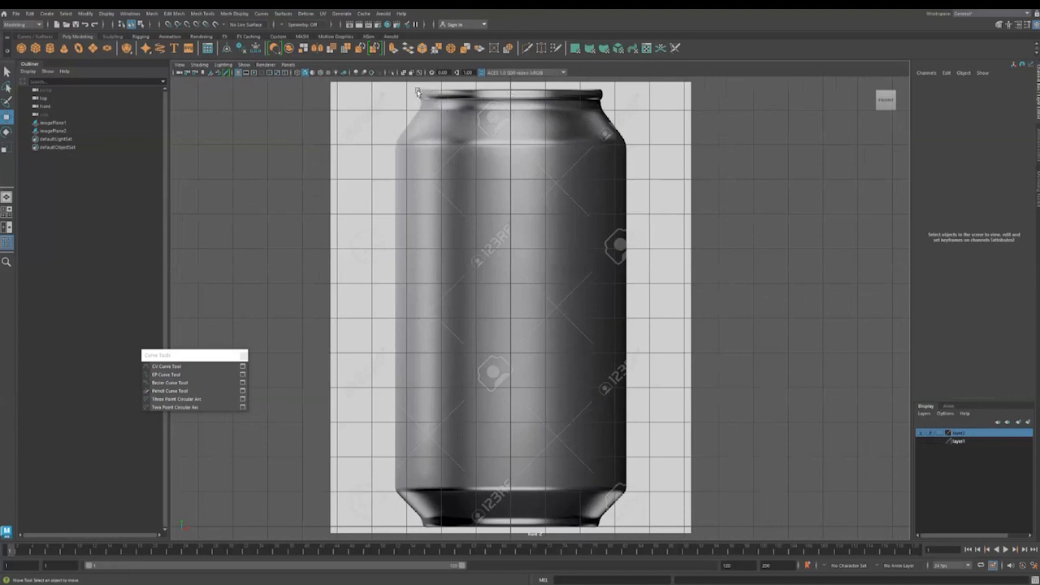
left_click(193, 366)
middle_click_drag(436, 174, 443, 332, "alt")
scroll(443, 329, "up", 5)
scroll(488, 248, "up", 1)
middle_click_drag(360, 239, 485, 287, "alt")
scroll(469, 223, "up", 4)
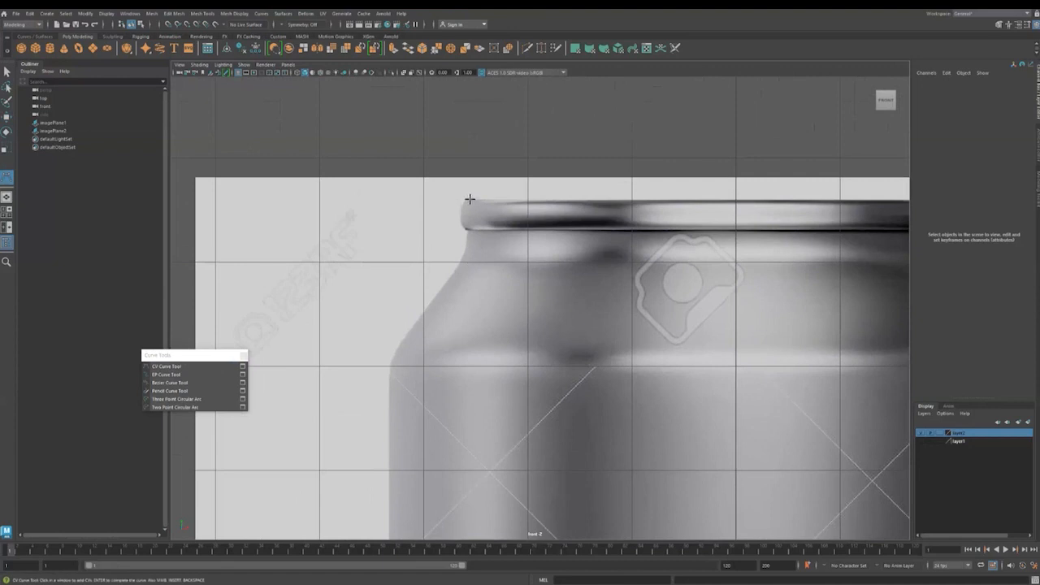
left_click(469, 198)
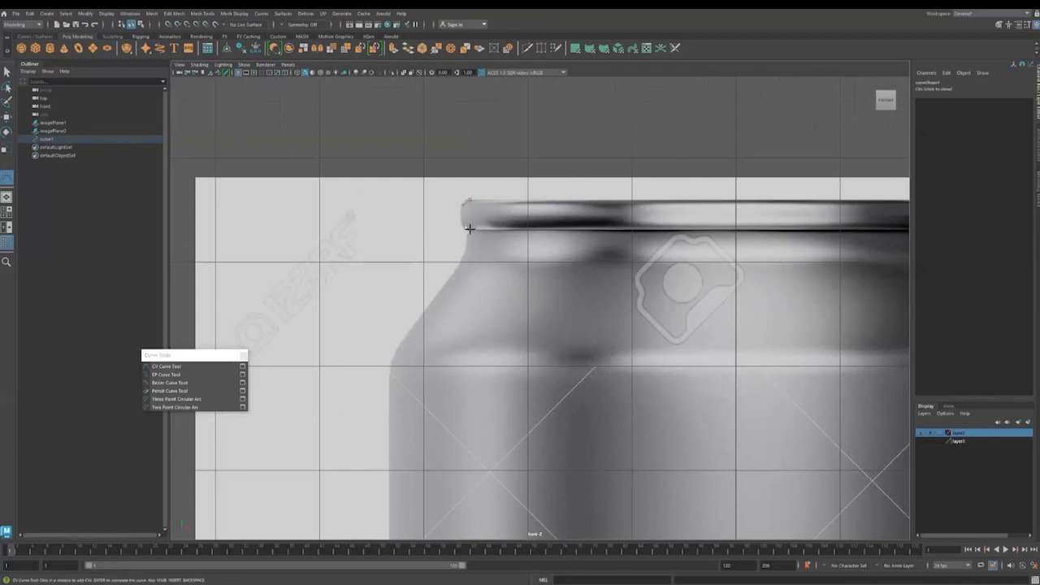
left_click(460, 216)
left_click(465, 229)
left_click(465, 244)
left_click(454, 269)
Continue the curve around the can's shoulder and down the straight side wall to the start of the base taper.
middle_click_drag(487, 293, 495, 209, "alt")
left_click(467, 232)
left_click(458, 250)
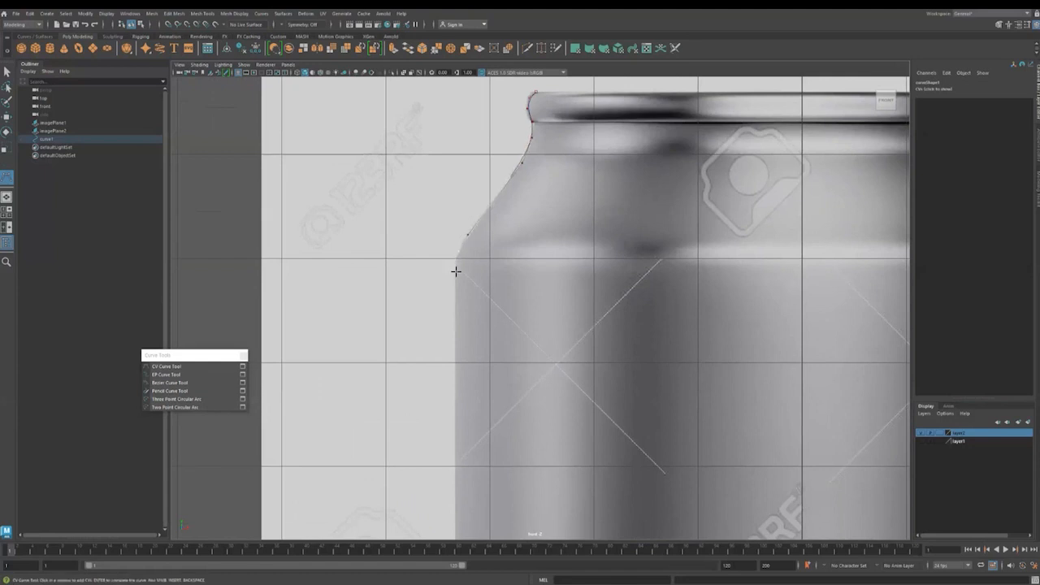
middle_click_drag(503, 381, 541, 177, "alt")
mouse_move(535, 512)
middle_mouse_down("alt")
mouse_move(543, 288)
mouse_move(565, 163)
middle_mouse_up("alt")
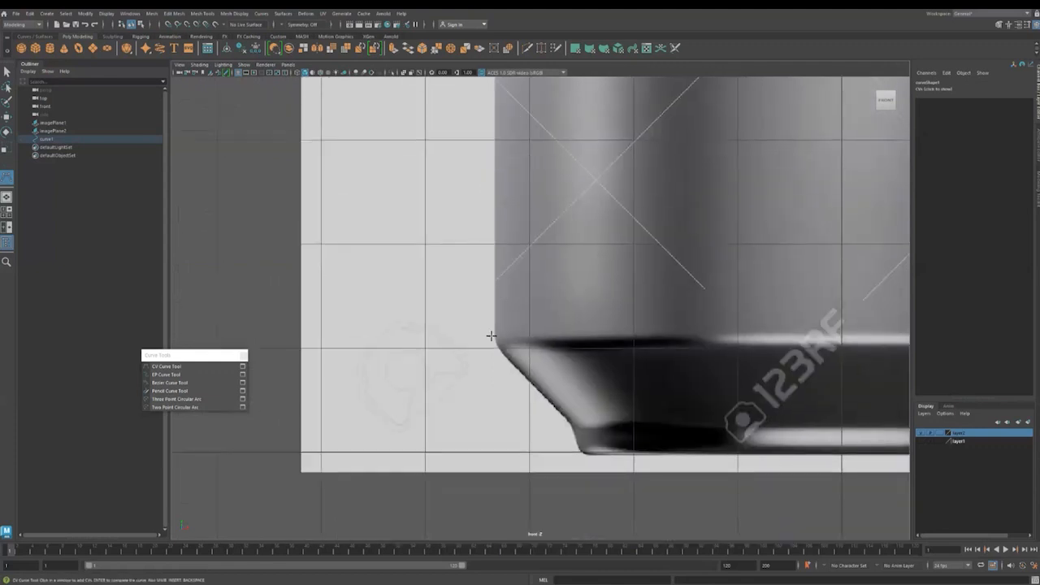
left_click(495, 331)
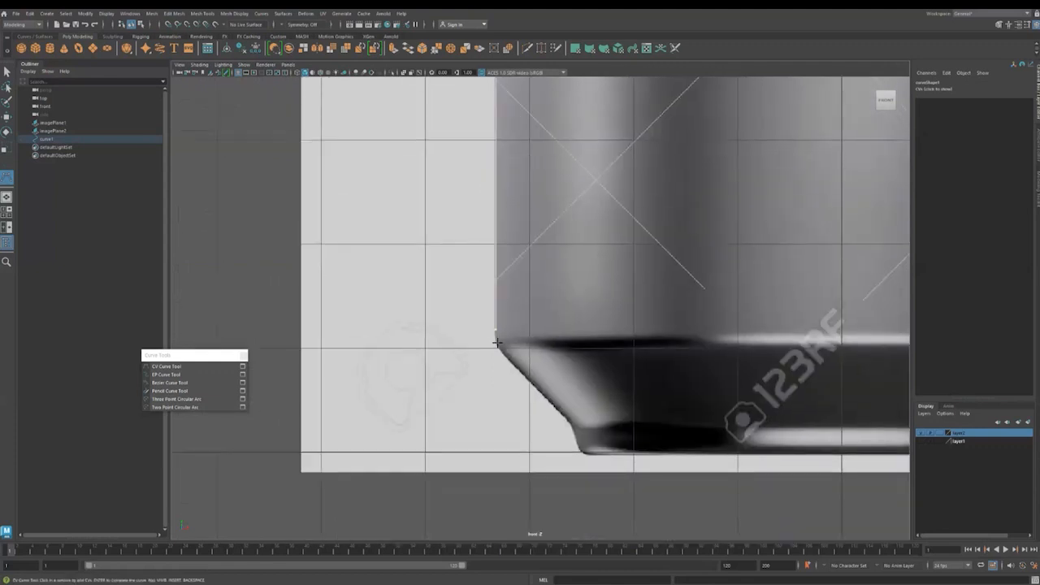
left_click(504, 354)
Place curve points along the base taper and around the foot's corner, ending on the can's underside.
middle_click_drag(541, 342, 437, 225, "alt")
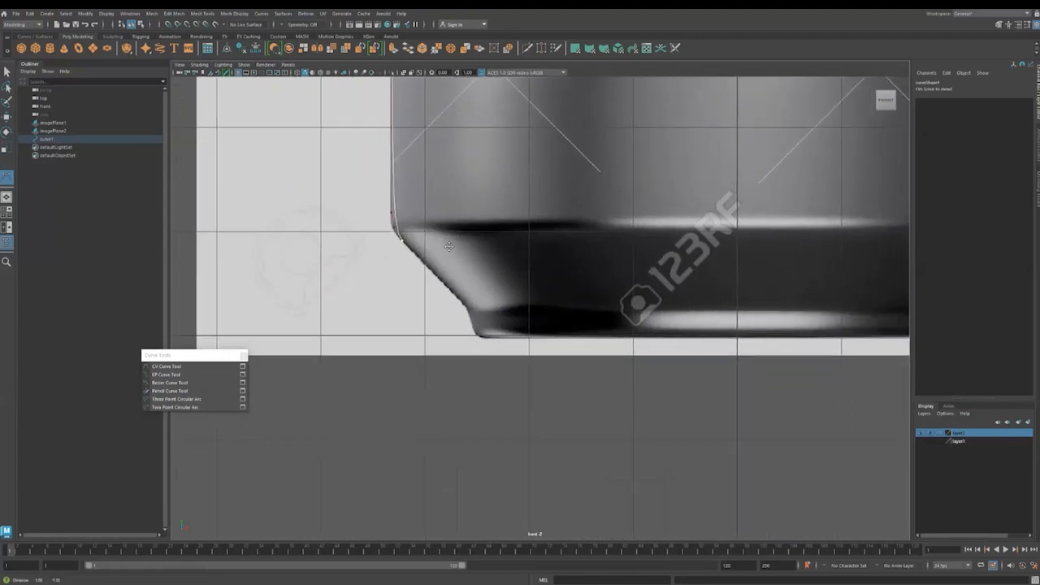
left_click(456, 298)
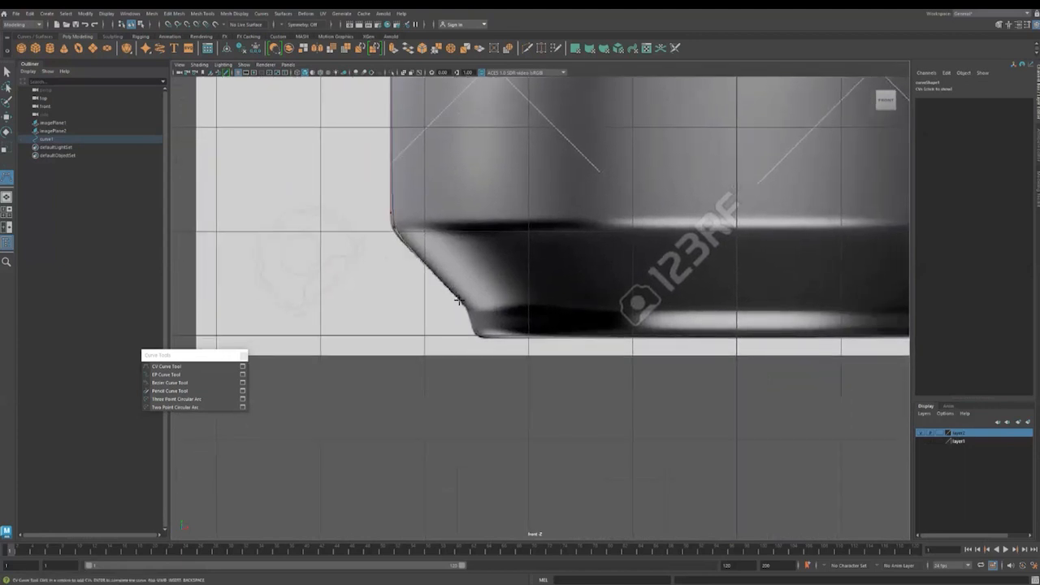
left_click(464, 305)
left_click(469, 316)
left_click(472, 328)
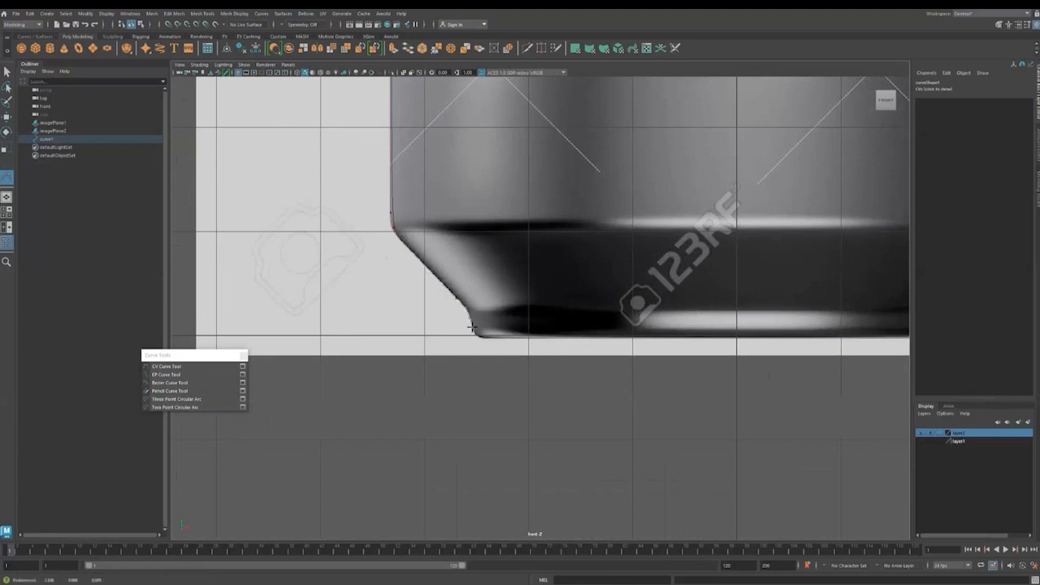
left_click(476, 336)
left_click(486, 337)
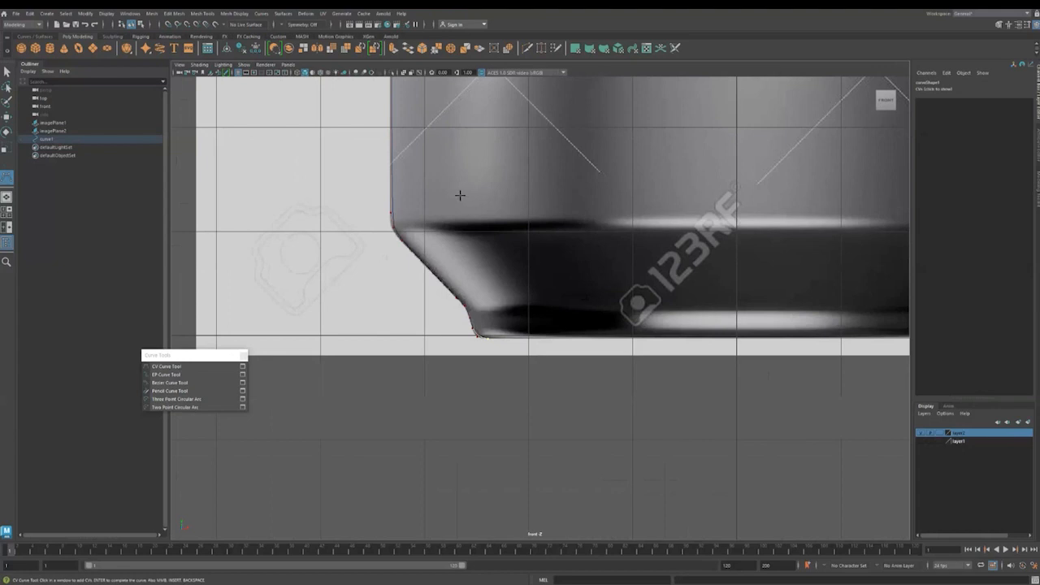
Check the traced points against the whole can outline and complete the profile curve.
scroll(485, 182, "up", 6)
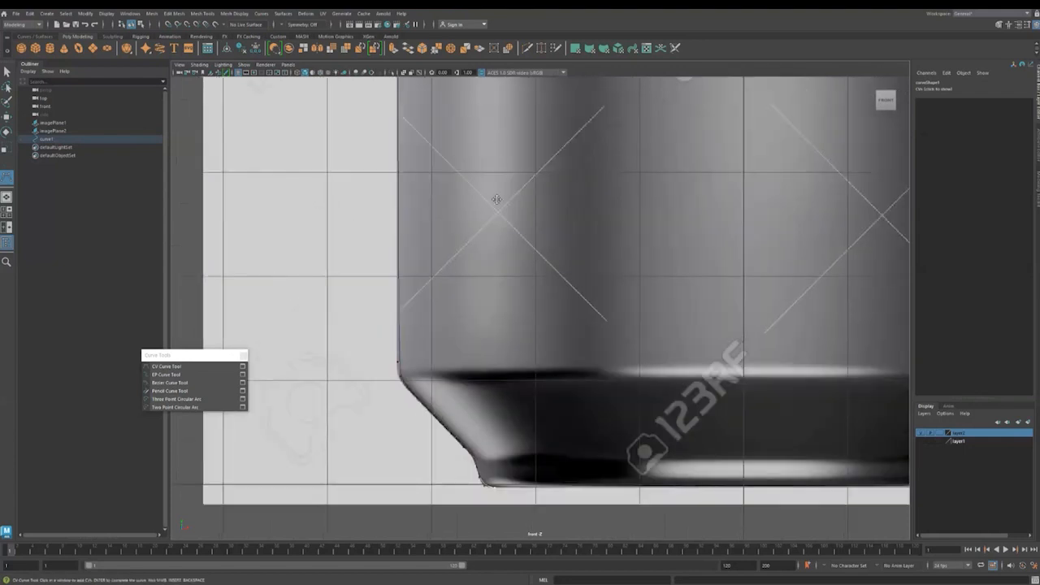
scroll(482, 234, "down", 8)
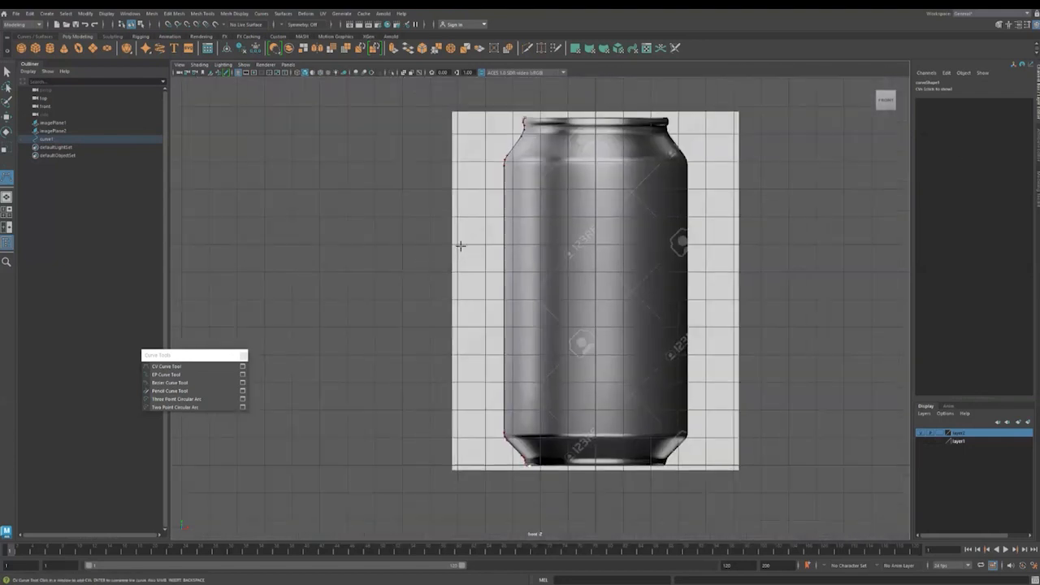
middle_click_drag(537, 203, 482, 205, "alt")
scroll(481, 206, "up", 3)
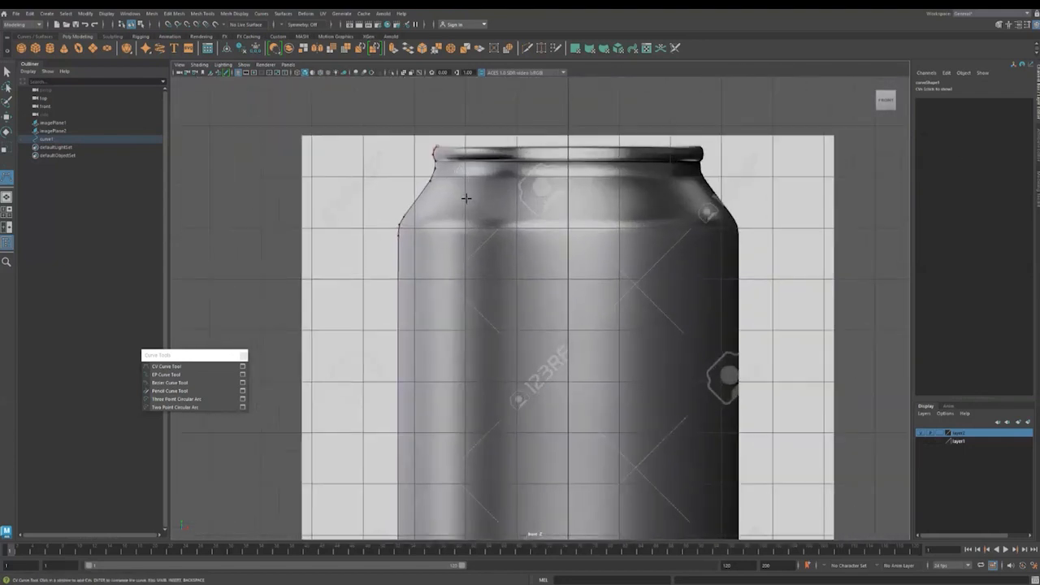
key("Return")
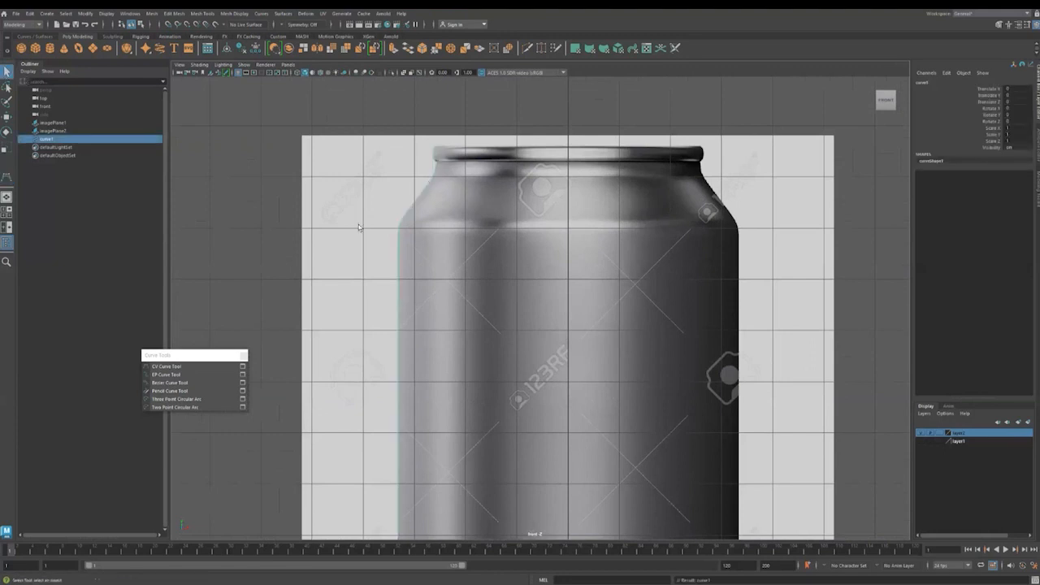
Switch the profile curve to control vertex editing with the Move tool active at the can's rim.
scroll(446, 278, "up", 4)
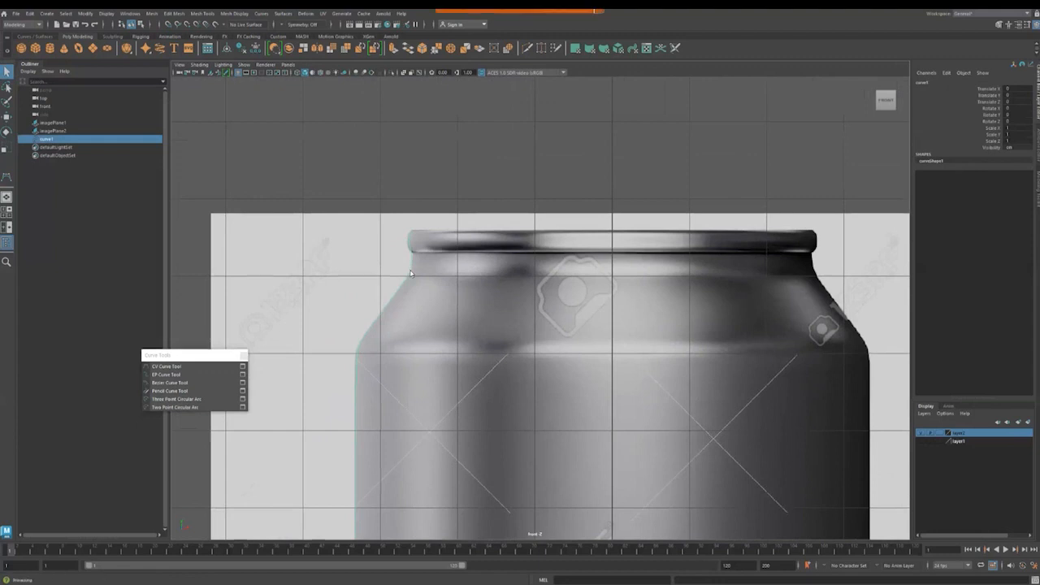
right_click(410, 273)
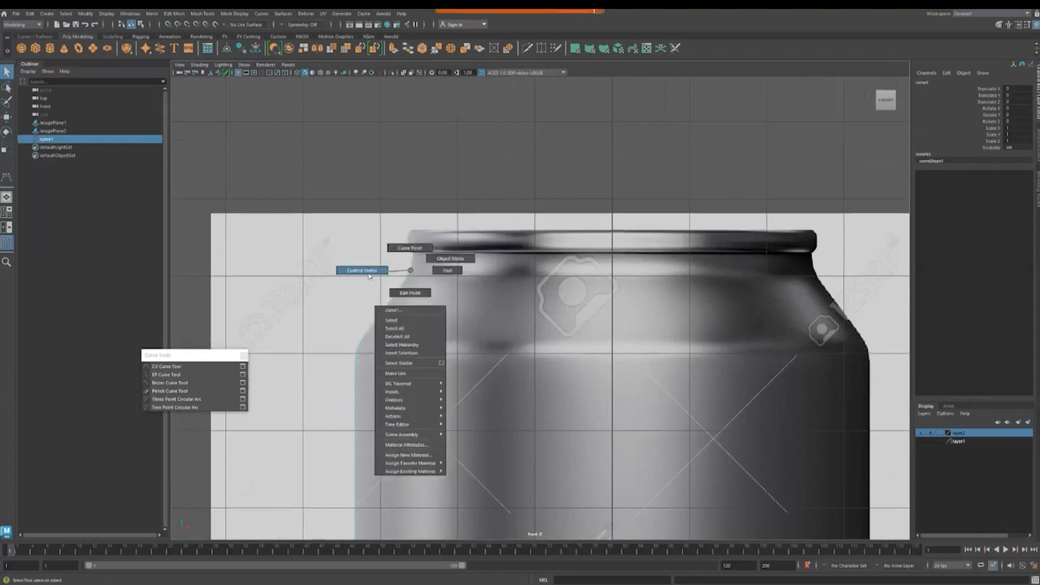
left_click(368, 275)
scroll(363, 218, "up", 3)
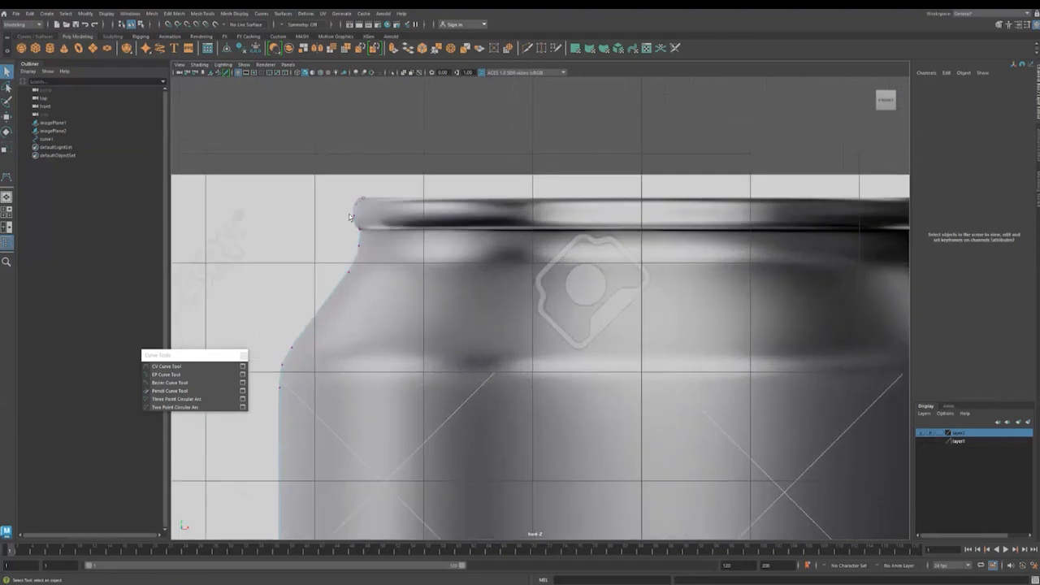
left_click(363, 218)
key("w")
left_click(360, 205)
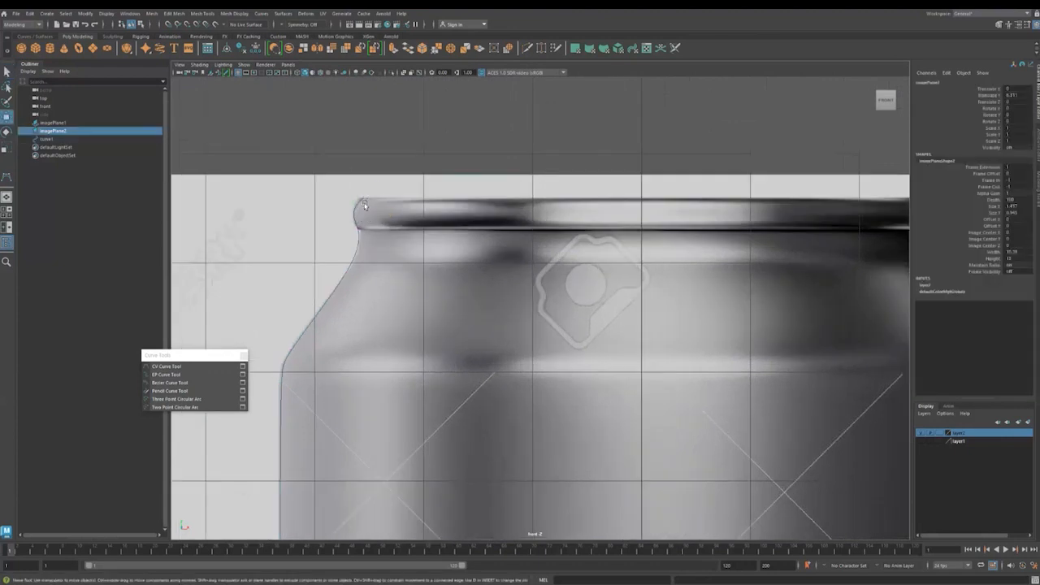
left_click(360, 206)
right_click_drag(360, 206, 318, 210)
Reposition the control vertices around the rim and just below it to follow the can's edge more closely.
left_click(390, 204)
left_click_drag(388, 204, 389, 234)
left_click(359, 229)
left_click(360, 245)
left_click_drag(386, 220, 387, 220)
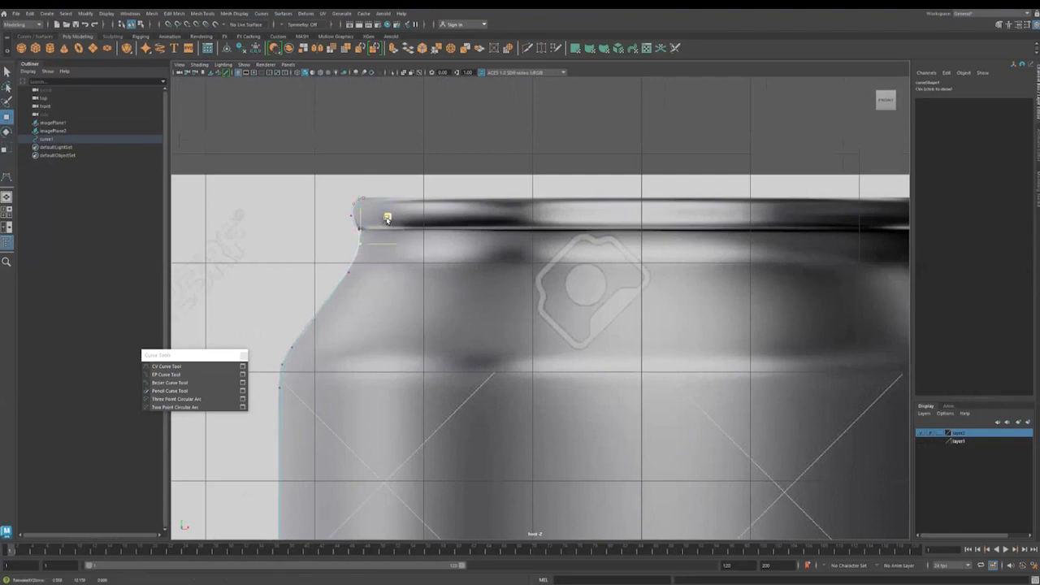
Nudge the control vertices at the lower neck and the shoulder bend so the curve matches the reference outline.
left_click(349, 271)
left_click(363, 275)
key("F8")
right_click_drag(297, 346, 257, 343)
left_click_drag(287, 335, 305, 352)
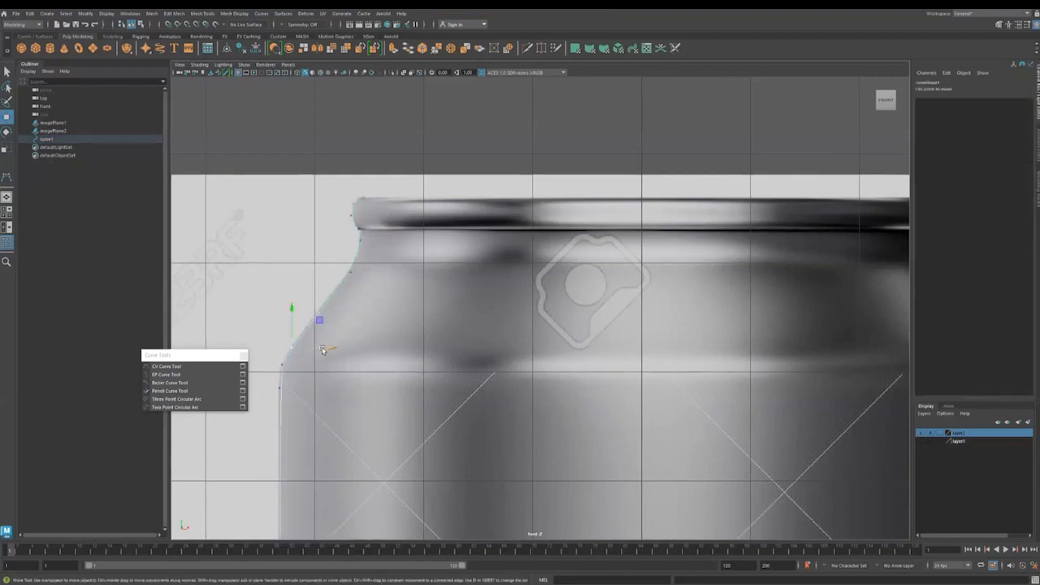
left_click_drag(306, 353, 310, 350)
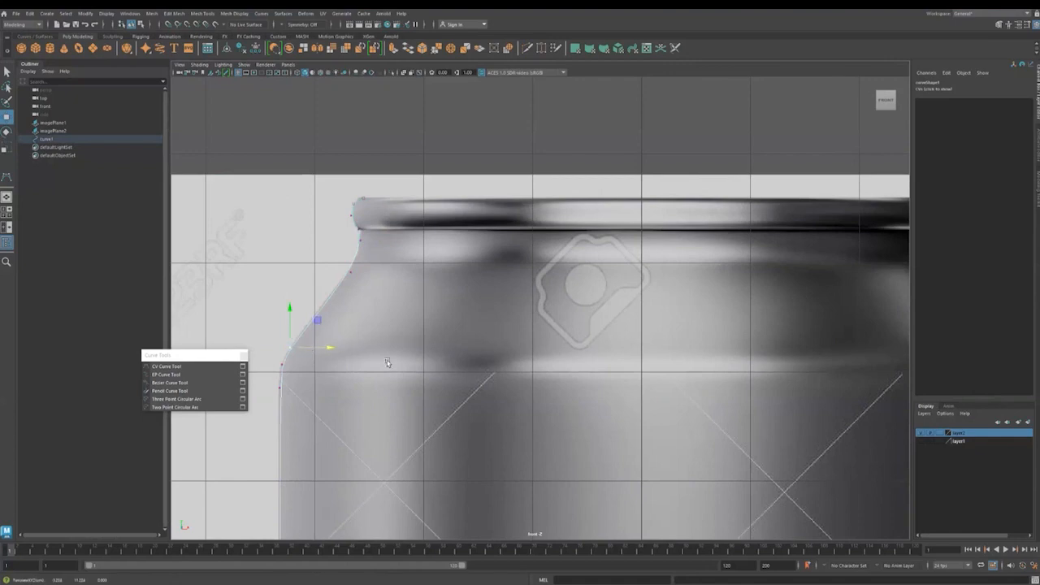
Reposition the control vertices at the can's lower bend so the profile curve follows the reference outline.
middle_click_drag(405, 453, 425, 8, "alt")
middle_click_drag(437, 493, 389, 384, "alt")
left_click(338, 318)
left_click_drag(355, 315, 351, 331)
left_click(340, 329)
scroll(463, 382, "down", 10)
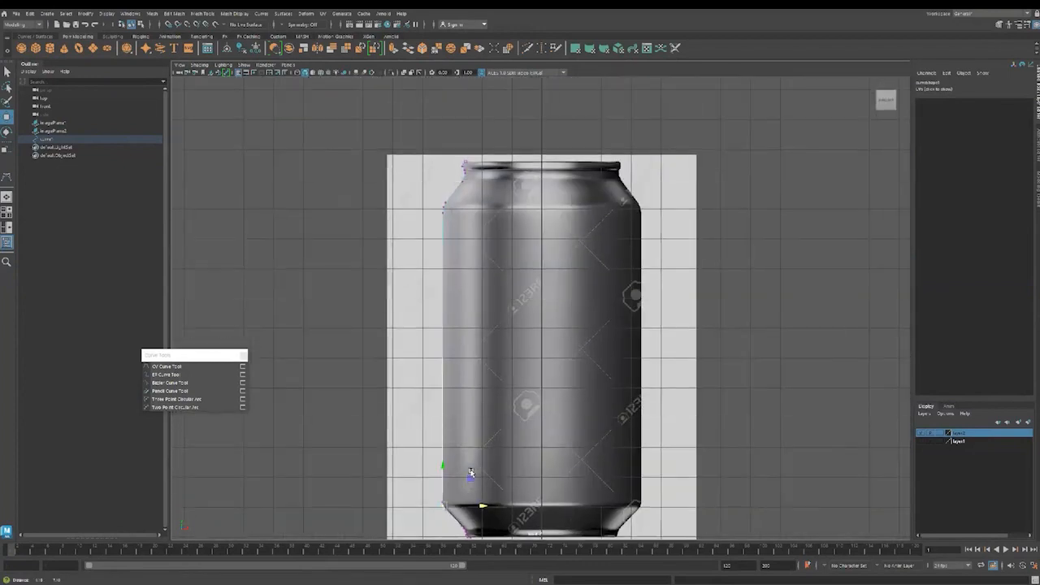
middle_click_drag(515, 288, 504, 350, "alt")
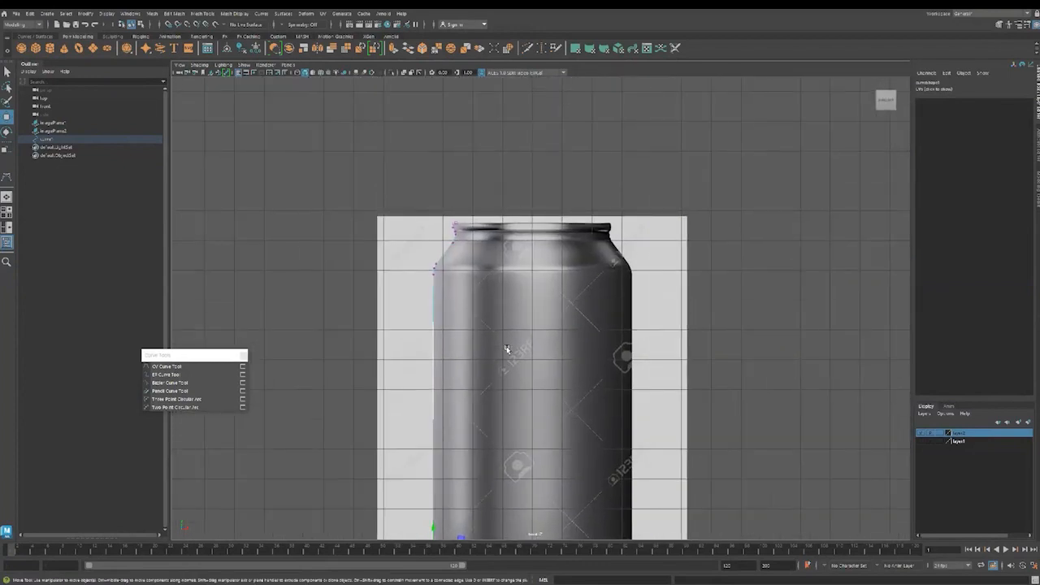
Leave control vertex editing, select the profile curve as an object, and switch to the perspective view.
left_click(7, 71)
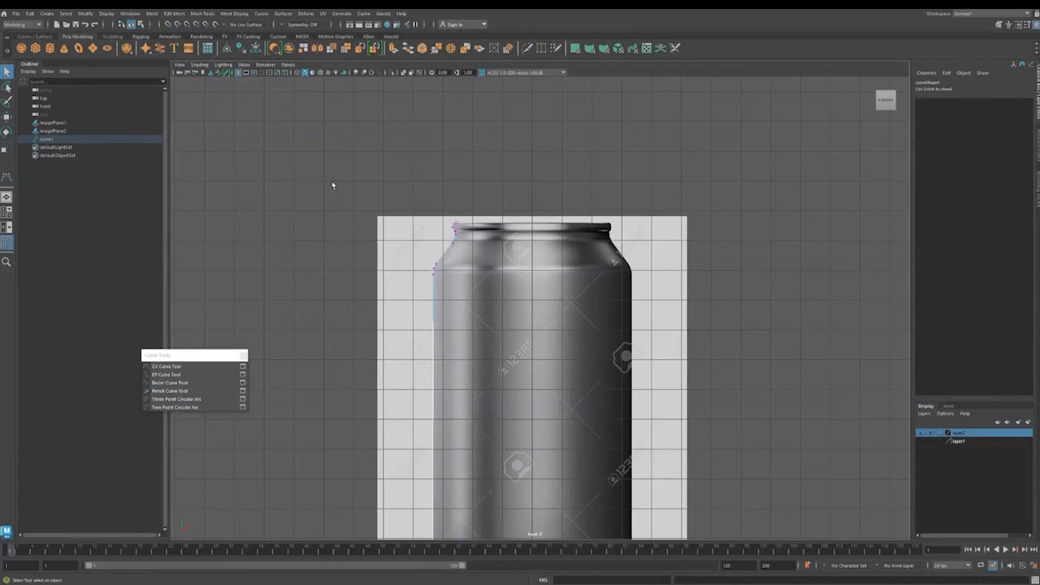
key("F8")
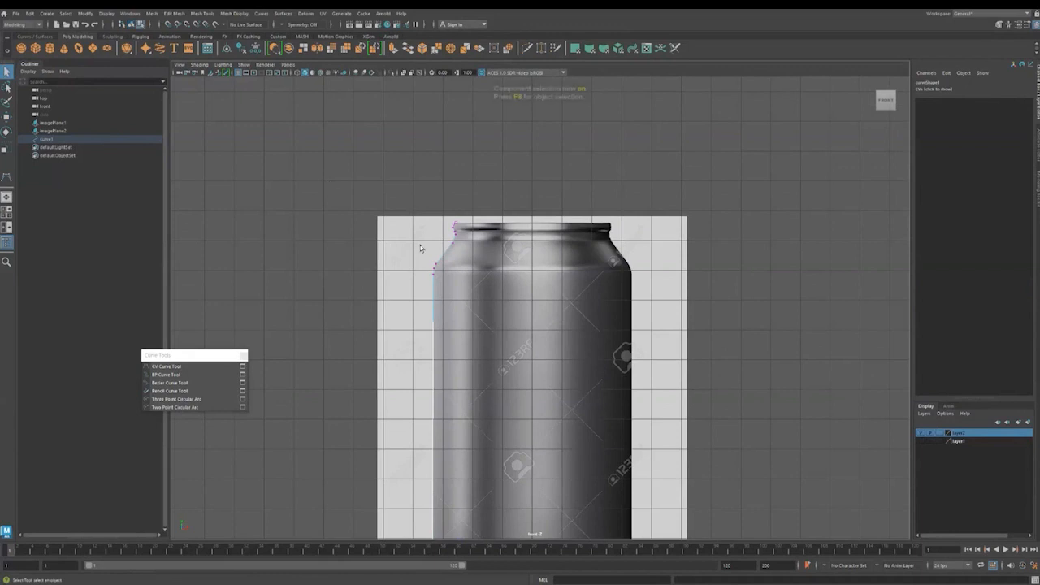
right_click_drag(446, 247, 477, 237)
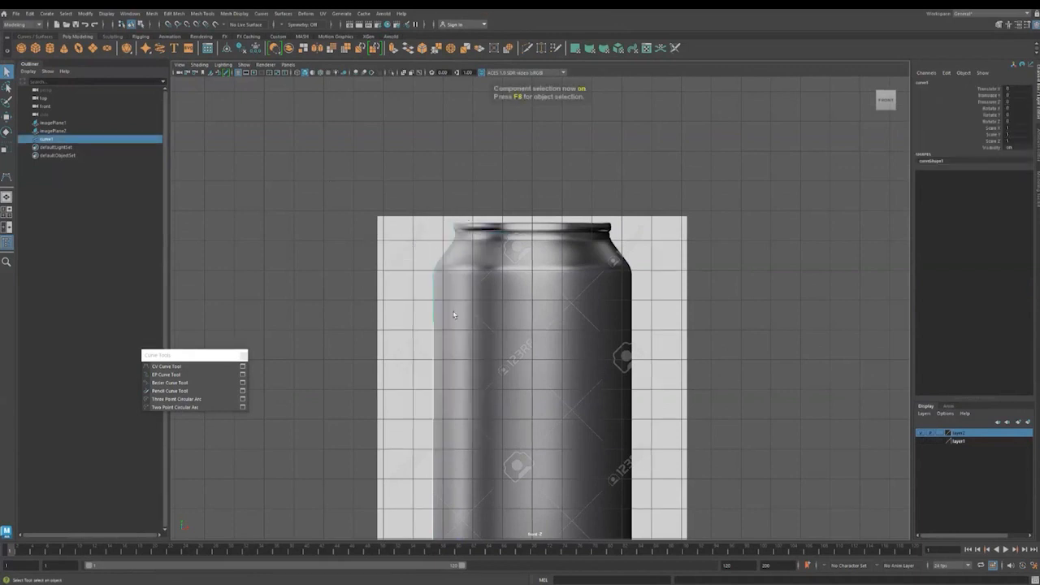
key("space")
scroll(673, 230, "down", 2)
scroll(673, 229, "up", 3)
key("space")
left_click_drag(546, 272, 420, 236, "alt")
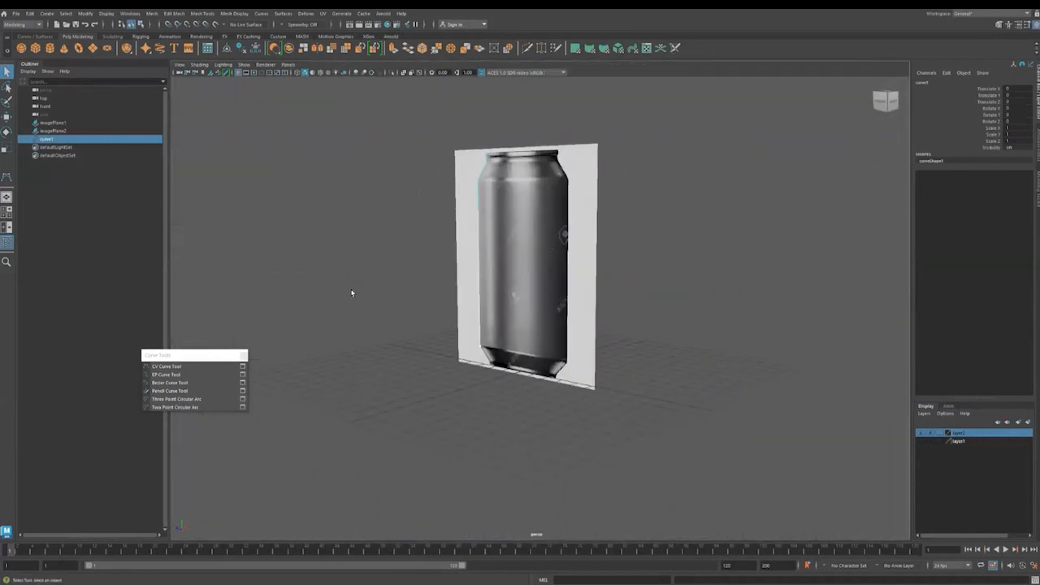
Hide the display layer holding the reference image planes and select only the profile curve.
left_click(372, 277)
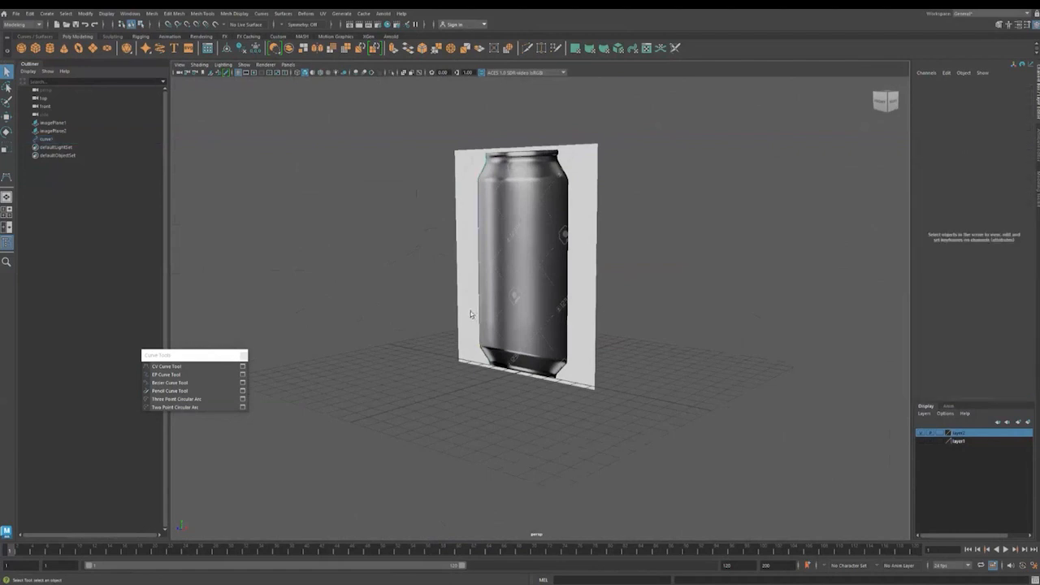
left_click(526, 277)
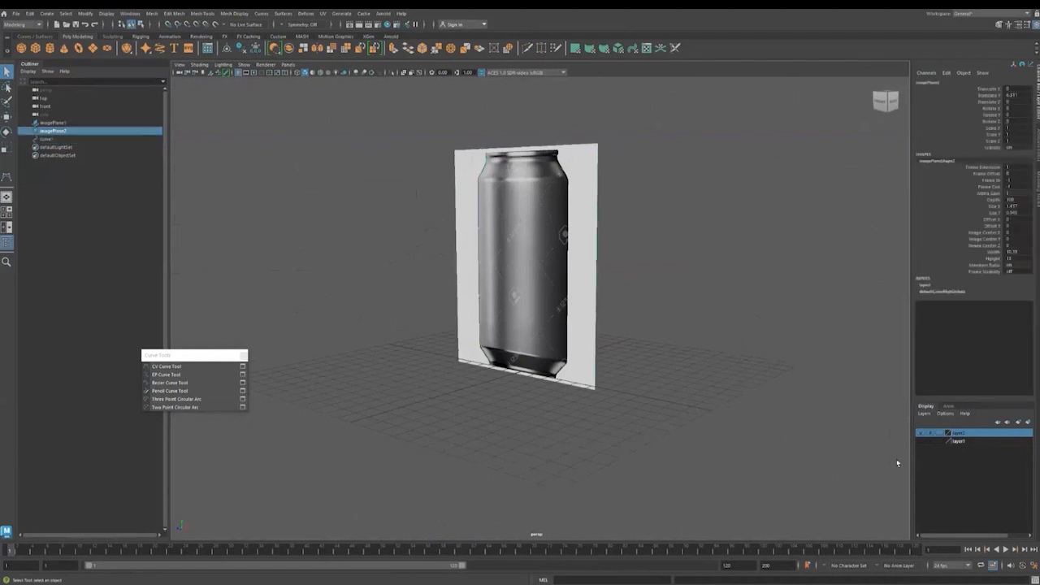
left_click(921, 432)
left_click_drag(652, 385, 445, 264)
left_click(654, 385)
left_click_drag(348, 201, 653, 334)
left_click_drag(479, 295, 490, 273, "alt")
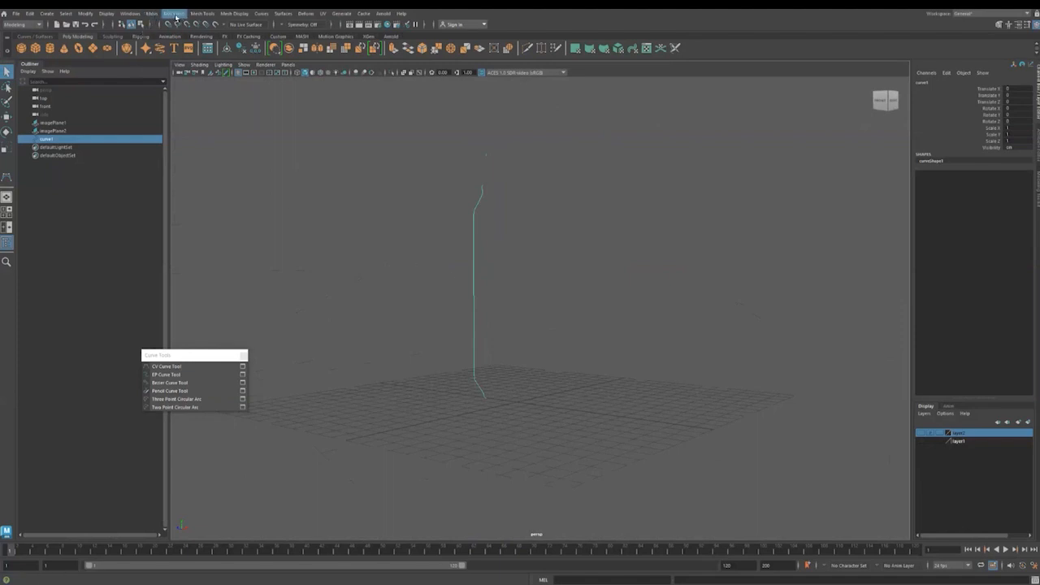
Open the Revolve options for the profile curve, reset the settings, and set the segments to 12.
left_click(284, 15)
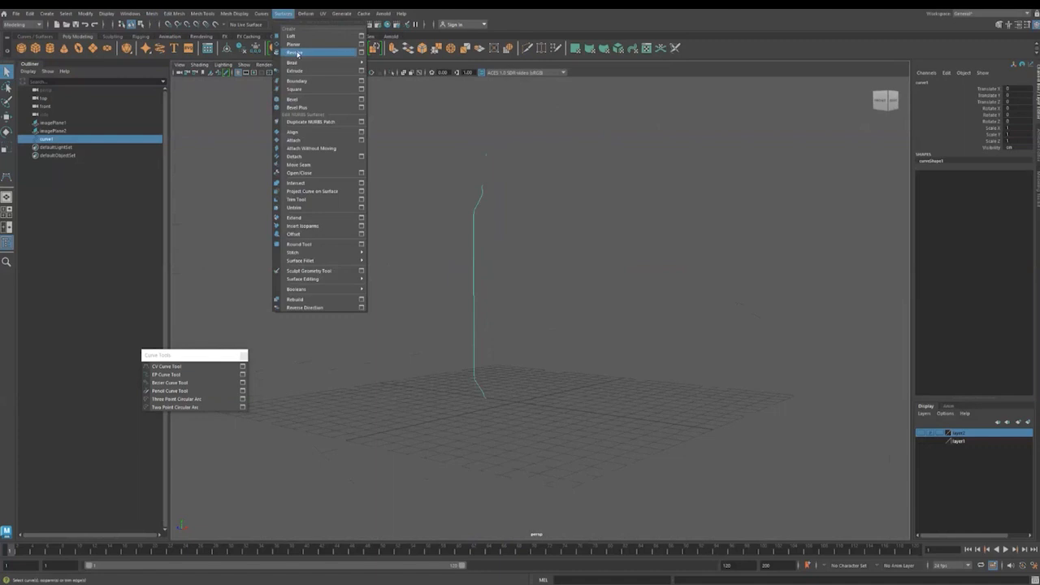
left_click(362, 52)
left_click_drag(604, 131, 219, 161)
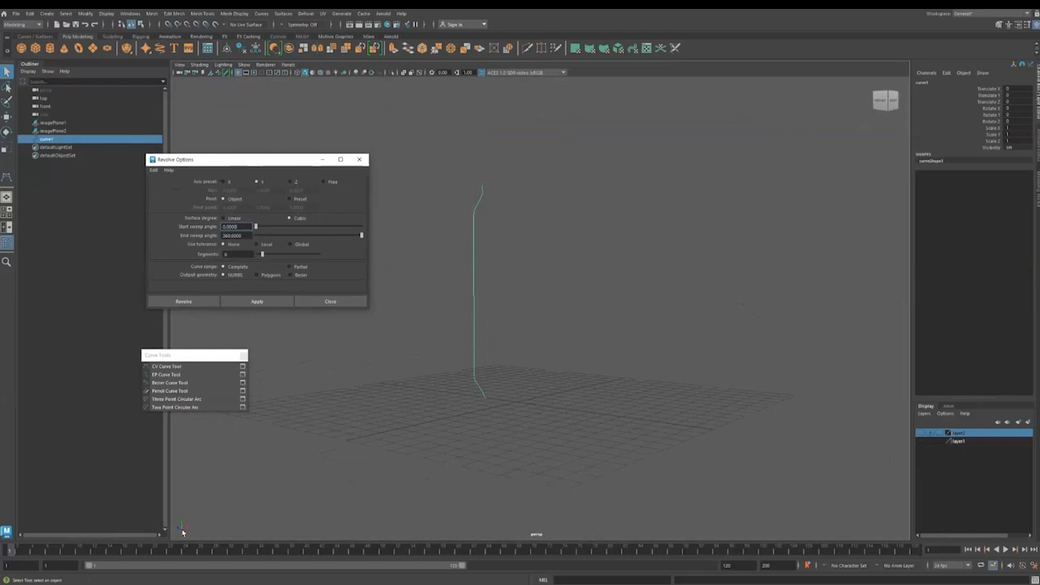
left_click(154, 171)
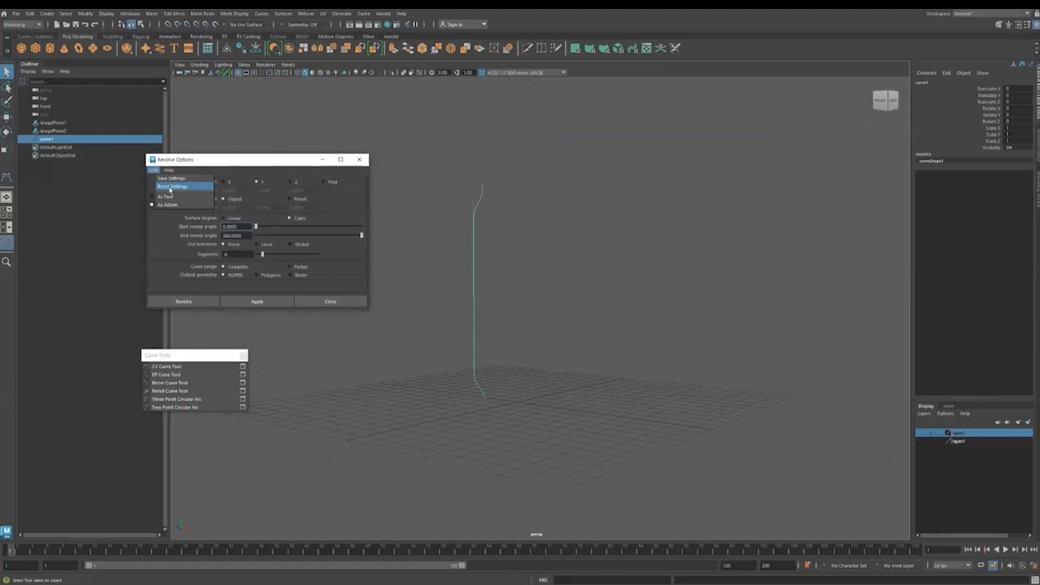
left_click(172, 188)
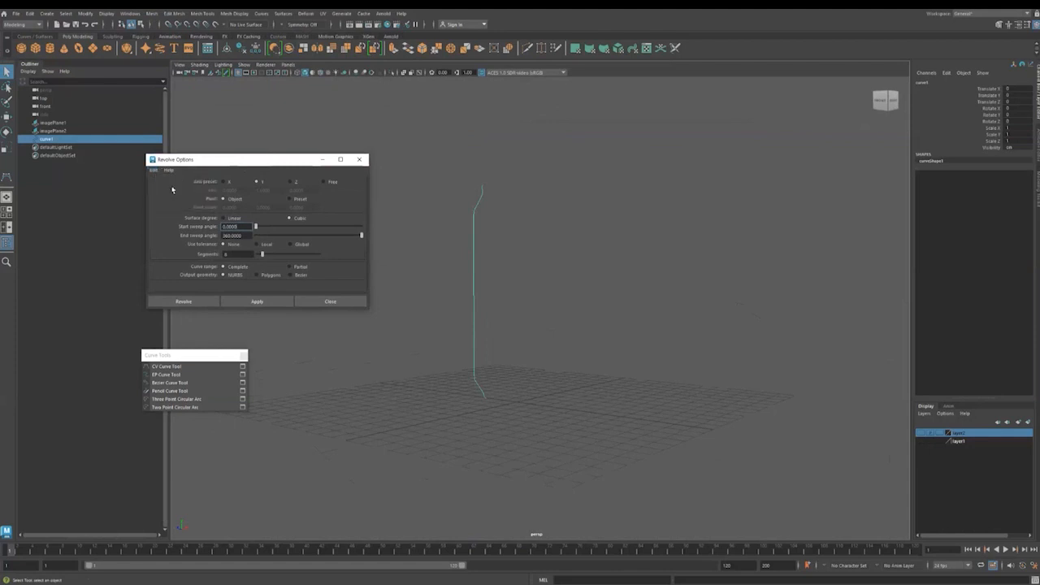
left_click_drag(246, 237, 159, 238)
left_click(244, 226)
left_click(243, 234)
key("Tab")
Try to revolve the profile curve around the Y axis into a NURBS surface.
left_click(247, 303)
left_click_drag(567, 313, 480, 300, "alt")
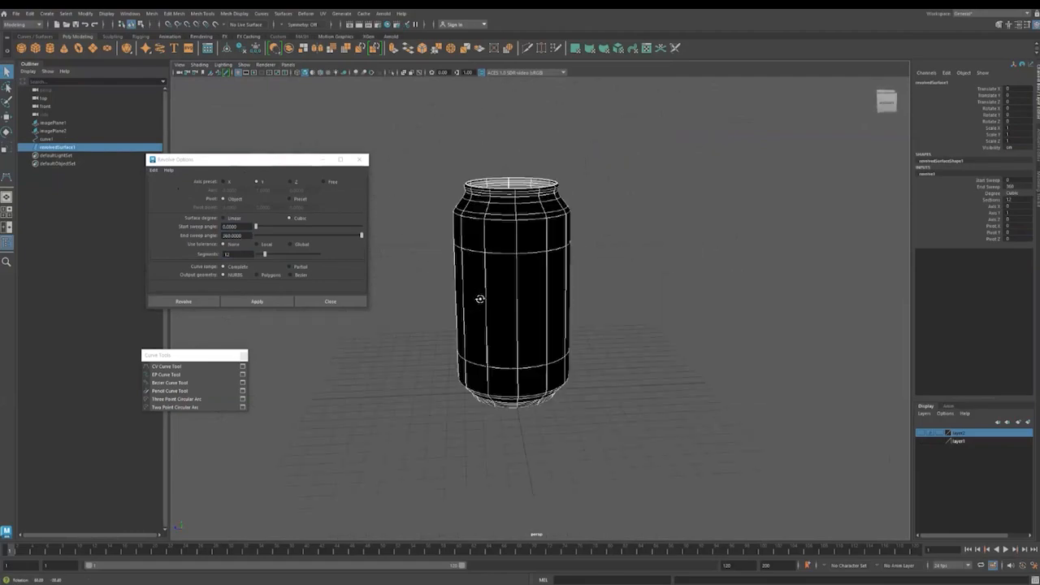
scroll(482, 219, "up", 5)
middle_click_drag(506, 257, 489, 331, "alt")
mouse_move(490, 332)
left_mouse_down("alt")
mouse_move(476, 251)
mouse_move(486, 323)
left_mouse_up("alt")
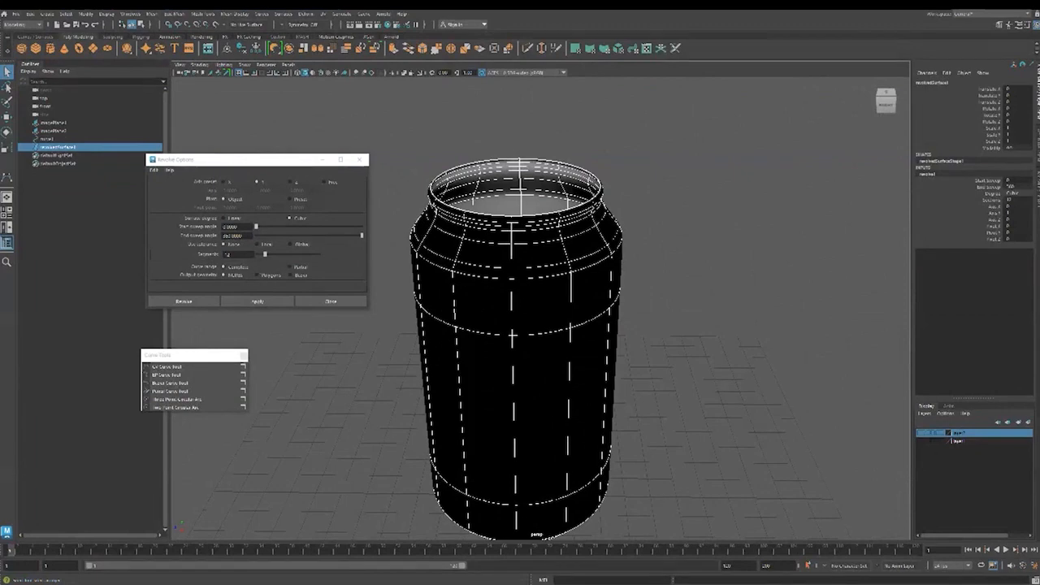
key("ctrl+z")
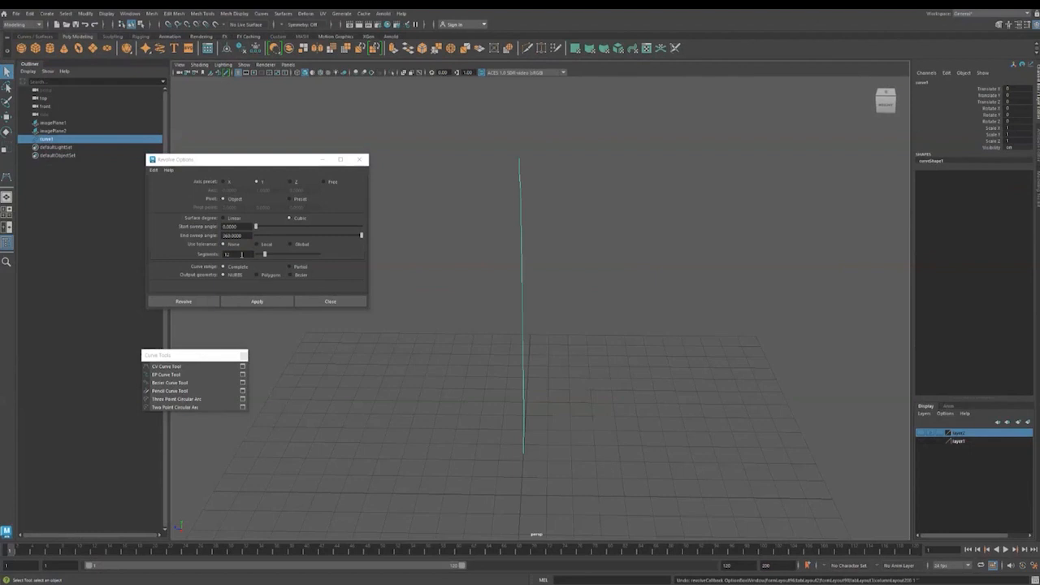
Revolve the profile curve into a polygon can with 12 segments, using the Control points tessellation method.
left_click_drag(585, 387, 615, 384, "alt")
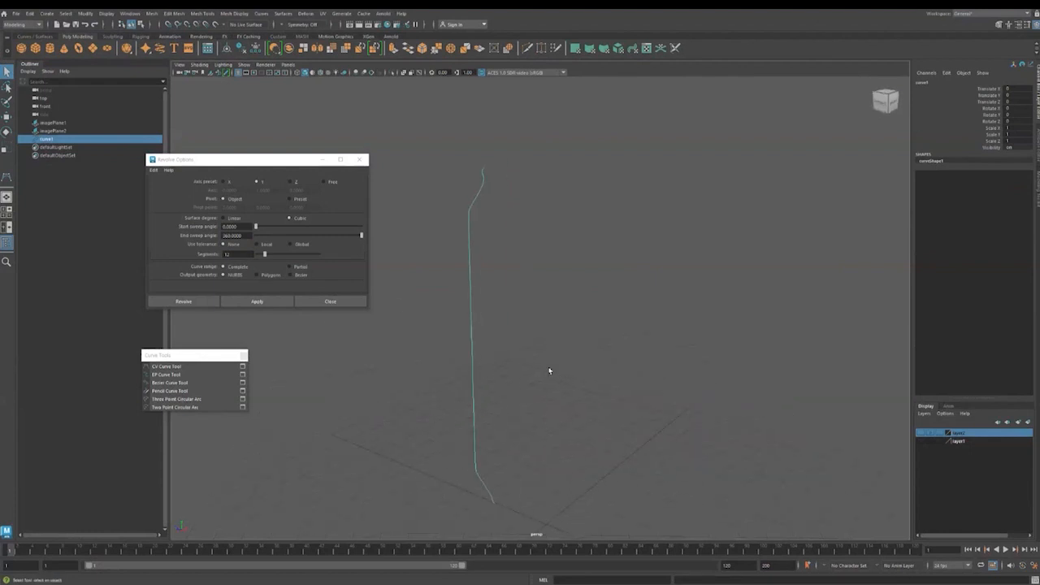
middle_click_drag(518, 368, 520, 329, "alt")
left_click(263, 278)
scroll(364, 213, "down", 4)
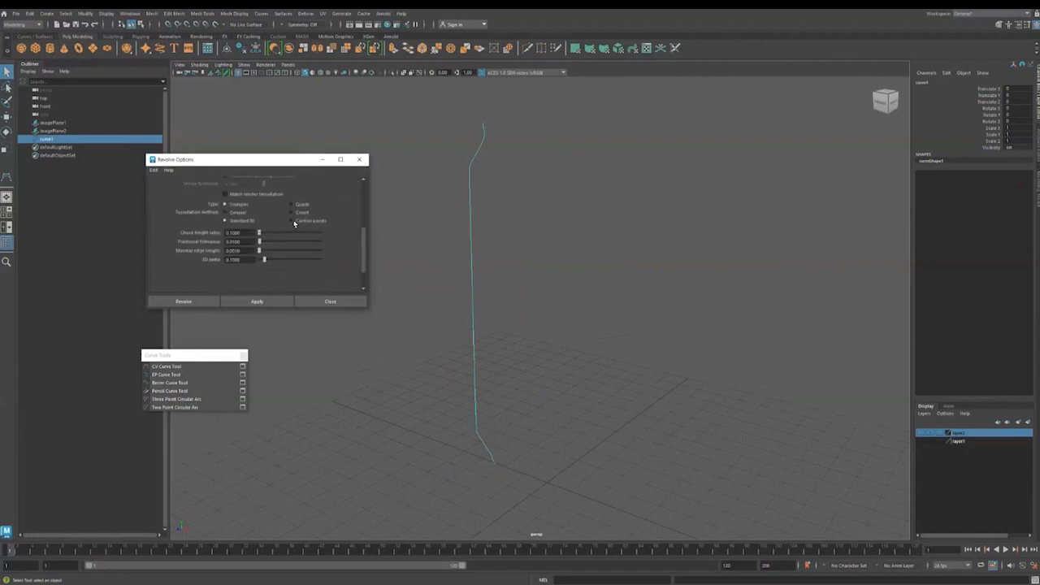
left_click(292, 220)
scroll(293, 220, "up", 3)
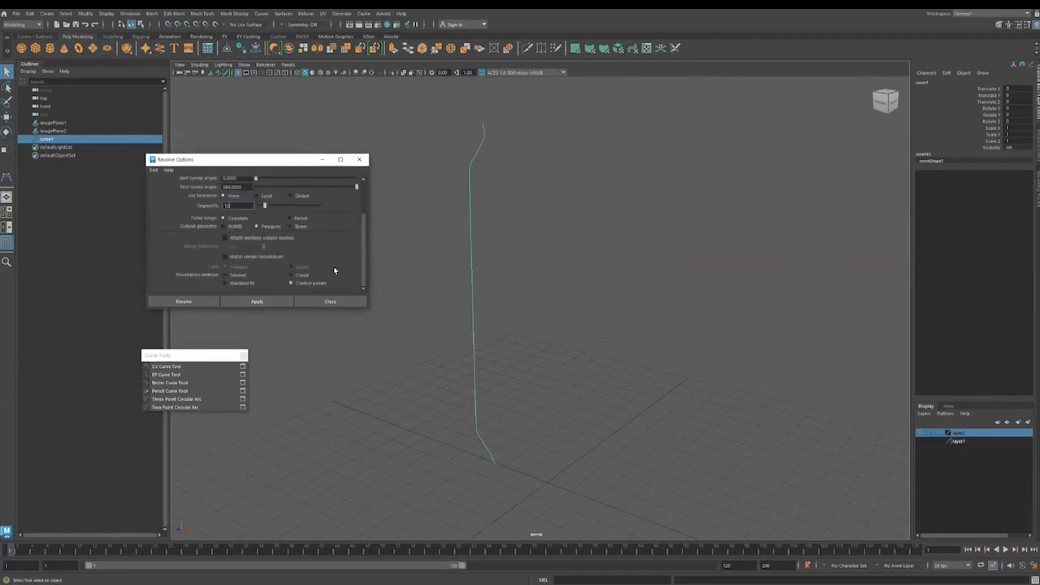
left_click(273, 301)
mouse_move(603, 321)
left_mouse_down("alt")
mouse_move(599, 349)
mouse_move(590, 263)
mouse_move(598, 286)
mouse_move(608, 280)
mouse_move(604, 317)
mouse_move(620, 334)
mouse_move(610, 314)
left_mouse_up("alt")
scroll(624, 330, "down", 4)
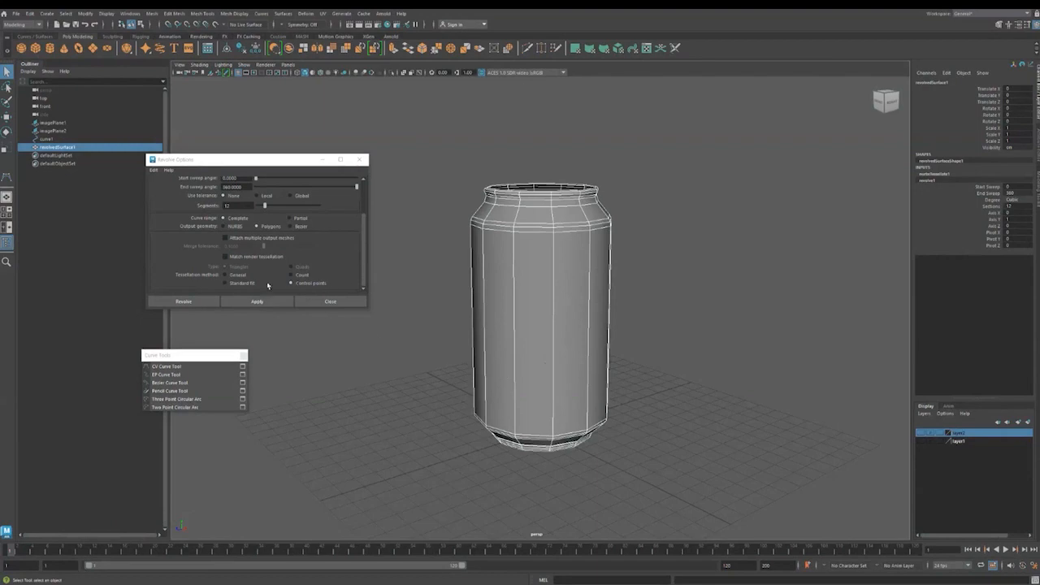
left_click_drag(494, 383, 549, 354, "alt")
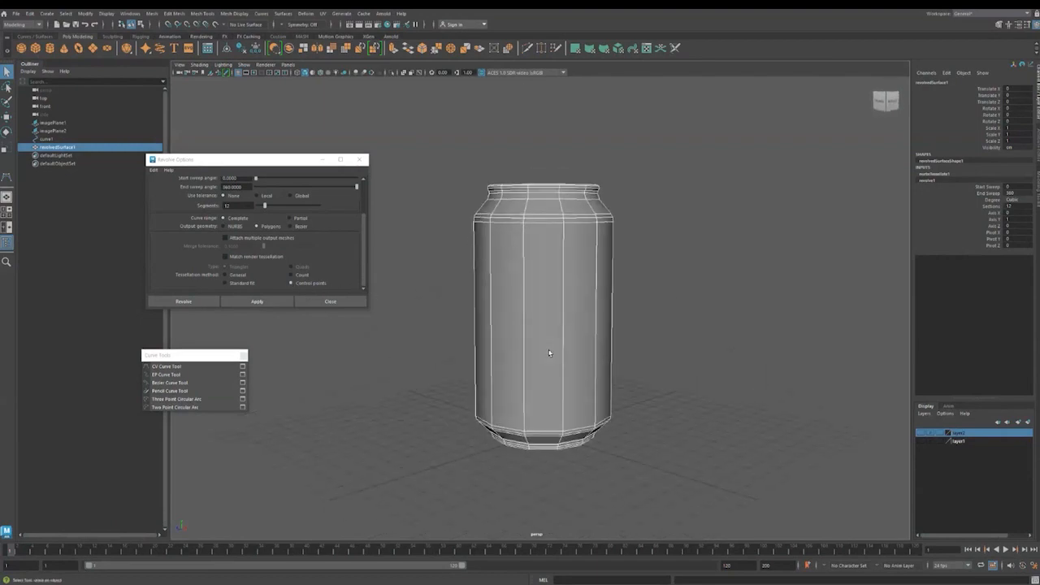
left_click_drag(512, 313, 545, 305, "alt")
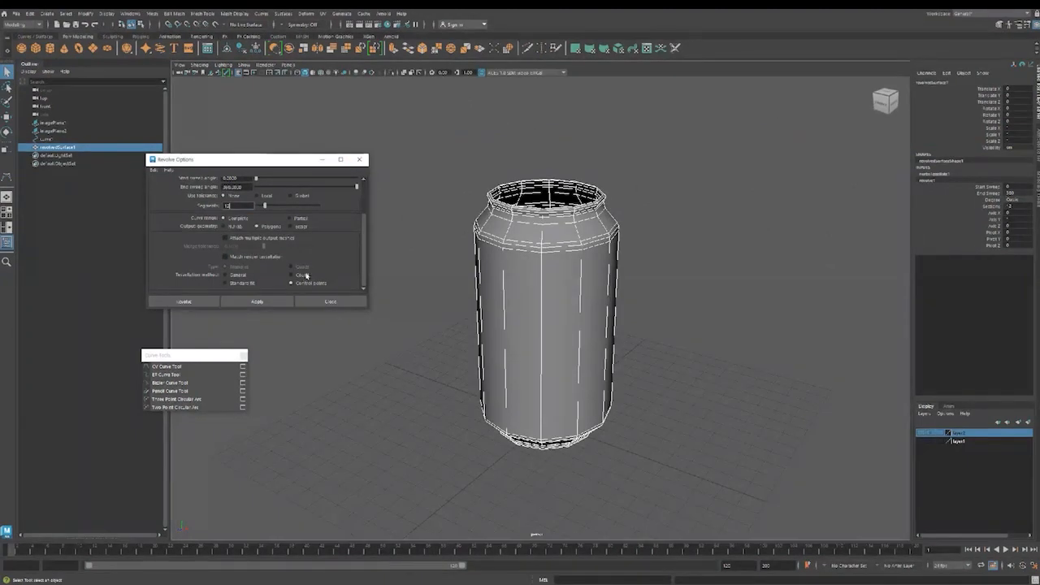
Close the Revolve options and examine the polygon can's body and the edge loops around its rim and shoulder.
left_click(361, 159)
left_click(439, 341)
left_click_drag(480, 354, 560, 336, "alt")
left_click(499, 346)
left_click_drag(500, 346, 495, 351, "alt")
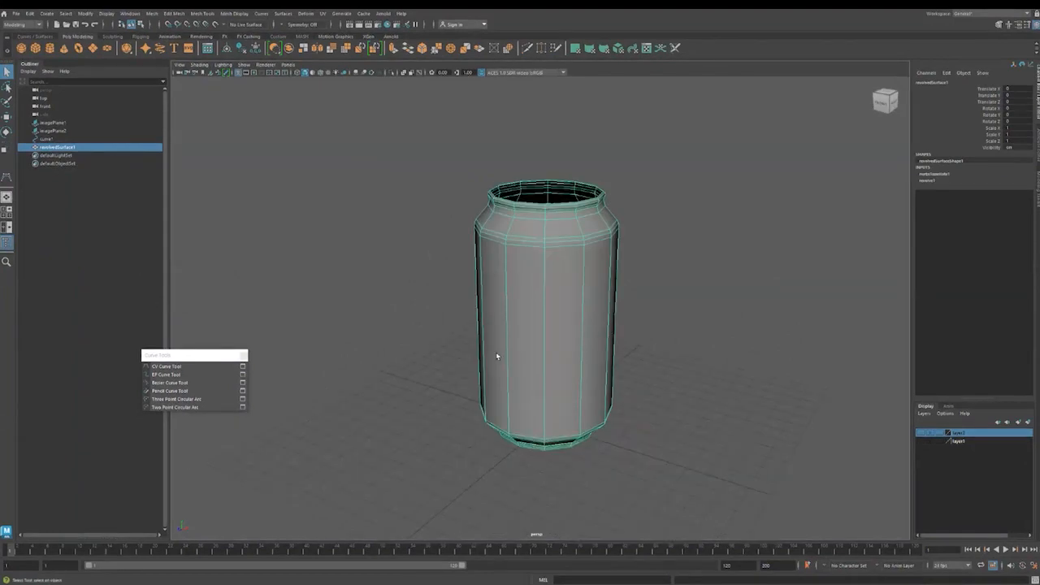
left_click(470, 406)
left_click_drag(470, 405, 536, 434, "alt")
scroll(508, 365, "up", 5)
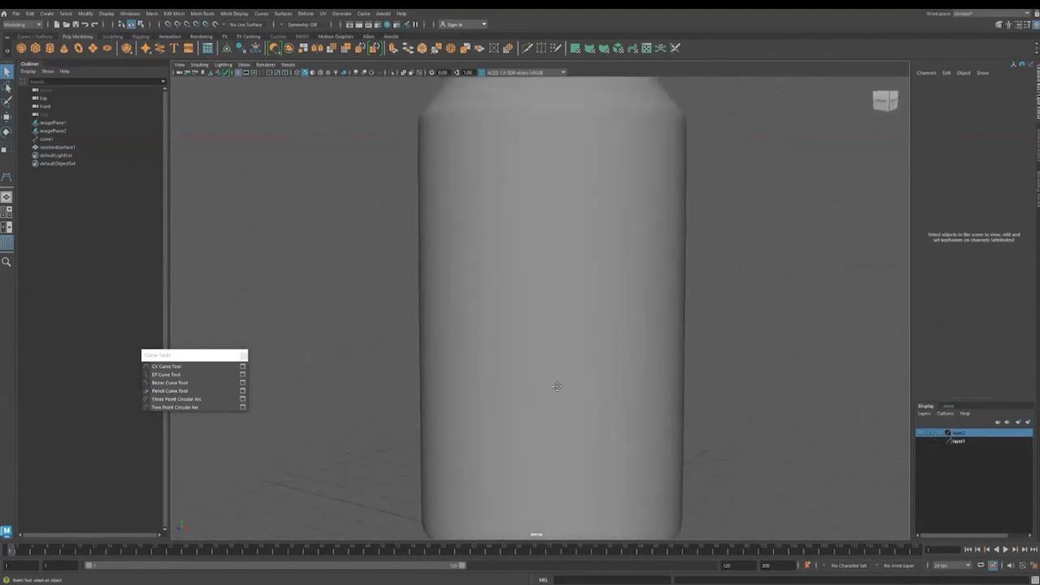
left_click_drag(555, 382, 523, 285, "alt")
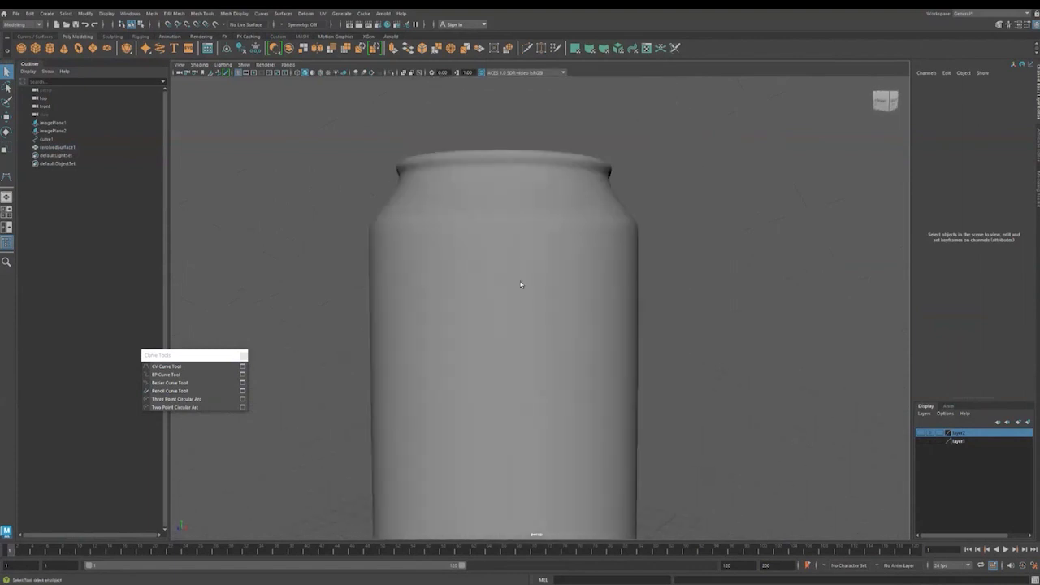
left_click(495, 191)
scroll(453, 172, "up", 2)
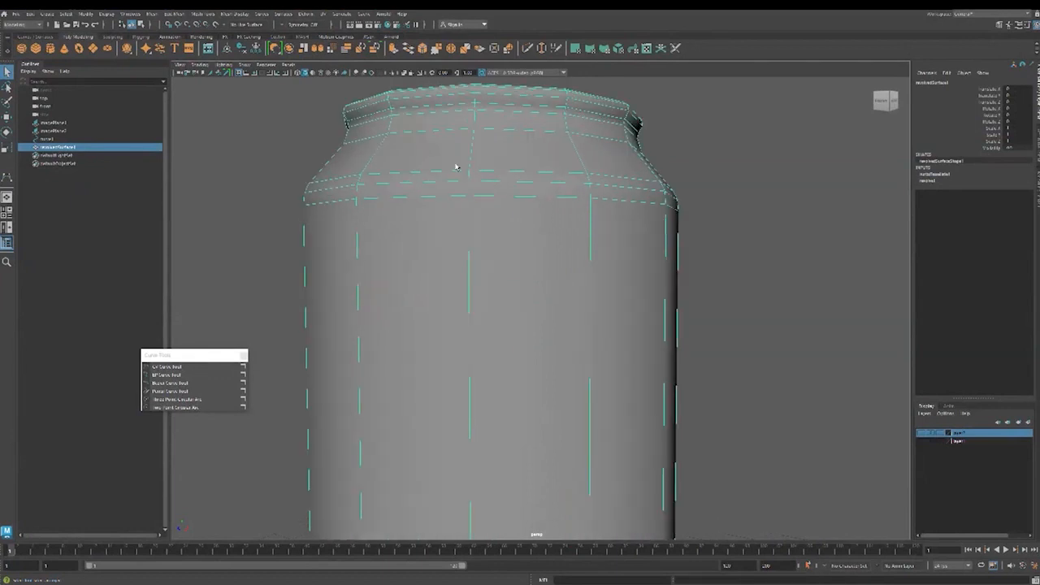
scroll(456, 166, "up", 3)
middle_click_drag(471, 216, 439, 311, "alt")
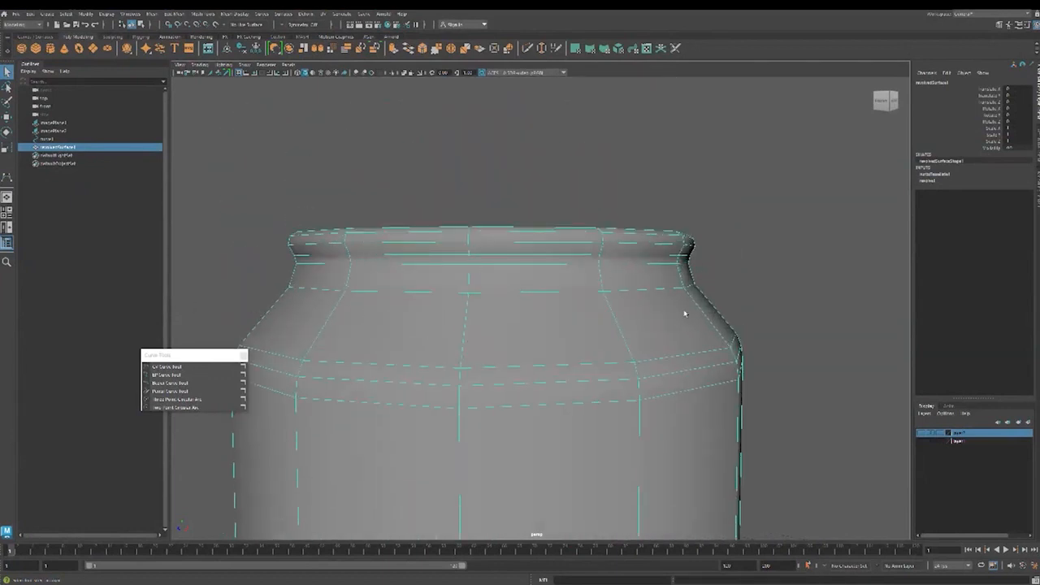
scroll(671, 301, "down", 1)
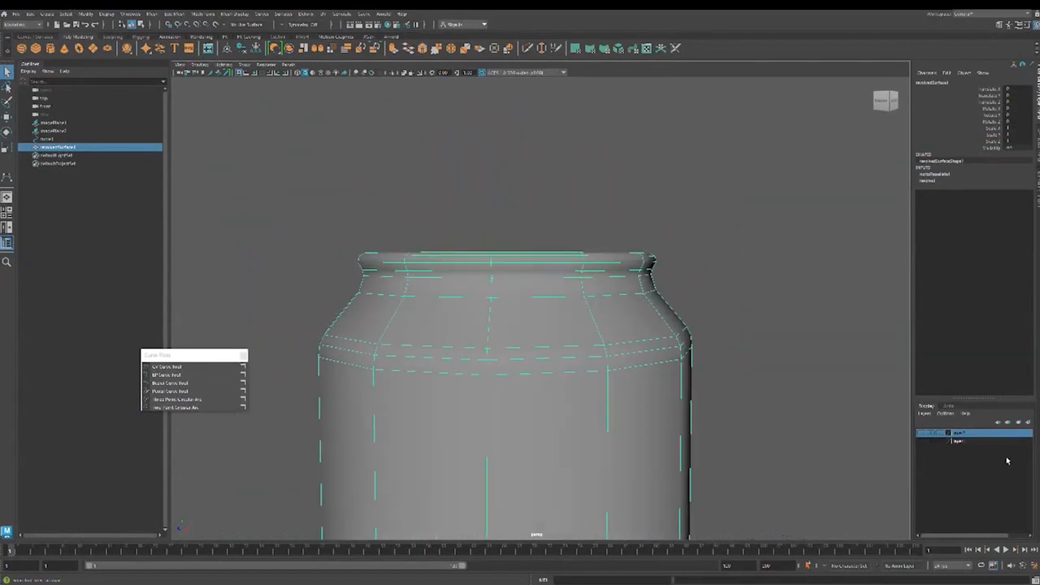
Show the reference image layer again and move the front image plane about 13.3 units back in Z, behind the can.
left_click(919, 433)
middle_click_drag(788, 396, 745, 270, "alt")
left_click(744, 270)
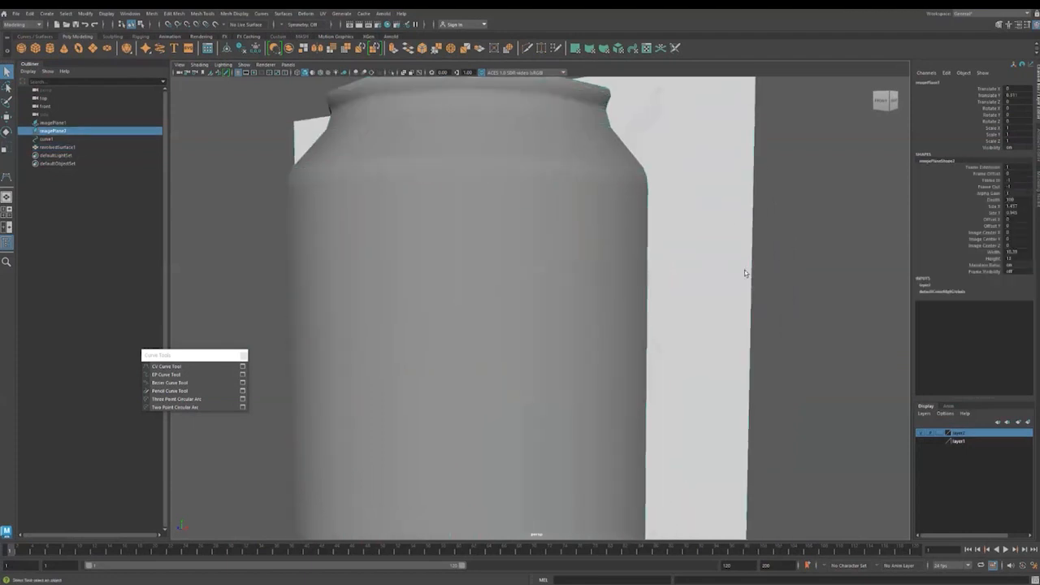
scroll(601, 374, "down", 3)
left_click_drag(484, 377, 641, 344)
scroll(662, 226, "up", 5)
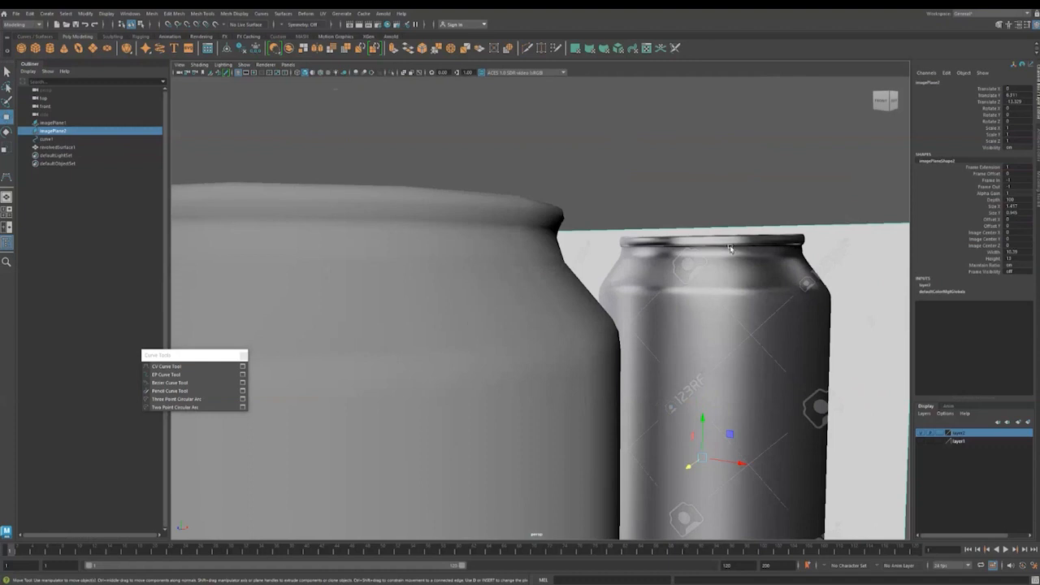
Compare the can's rim with the reference, shift the edge loop beneath the rim slightly downward, and return to object selection.
left_click(435, 243)
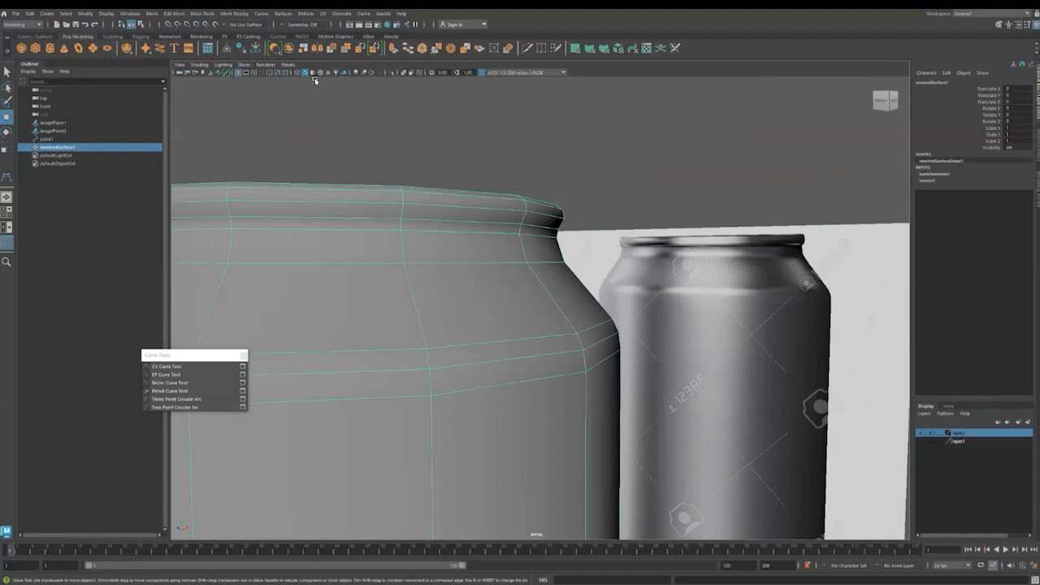
scroll(419, 213, "up", 2)
left_click_drag(464, 184, 482, 190, "alt")
left_click_drag(546, 237, 541, 234, "alt")
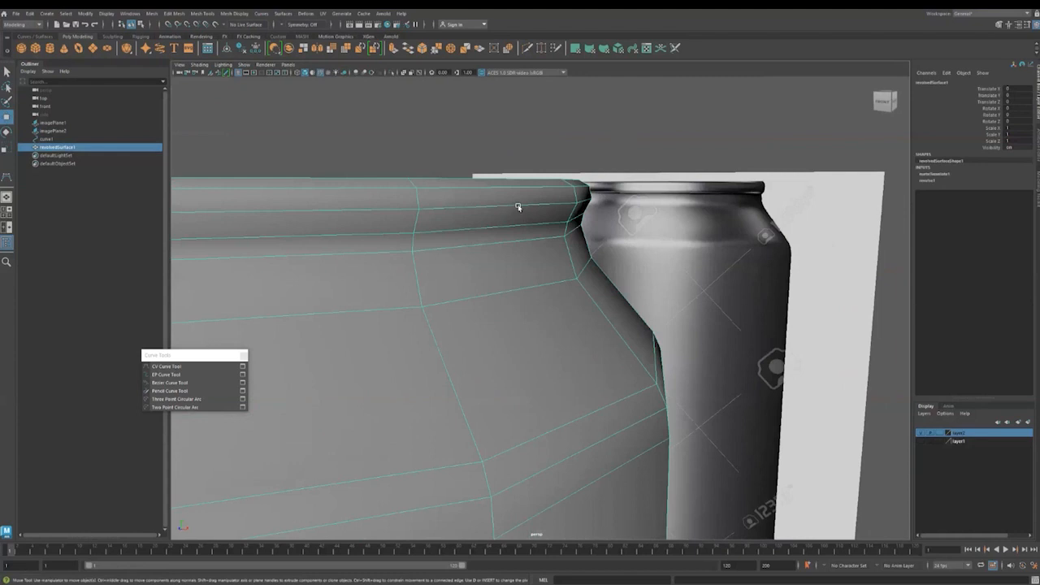
key("F10")
double_click(517, 207)
left_click_drag(533, 236, 541, 253, "alt")
left_click_drag(263, 179, 264, 196)
left_click_drag(448, 285, 431, 277, "alt")
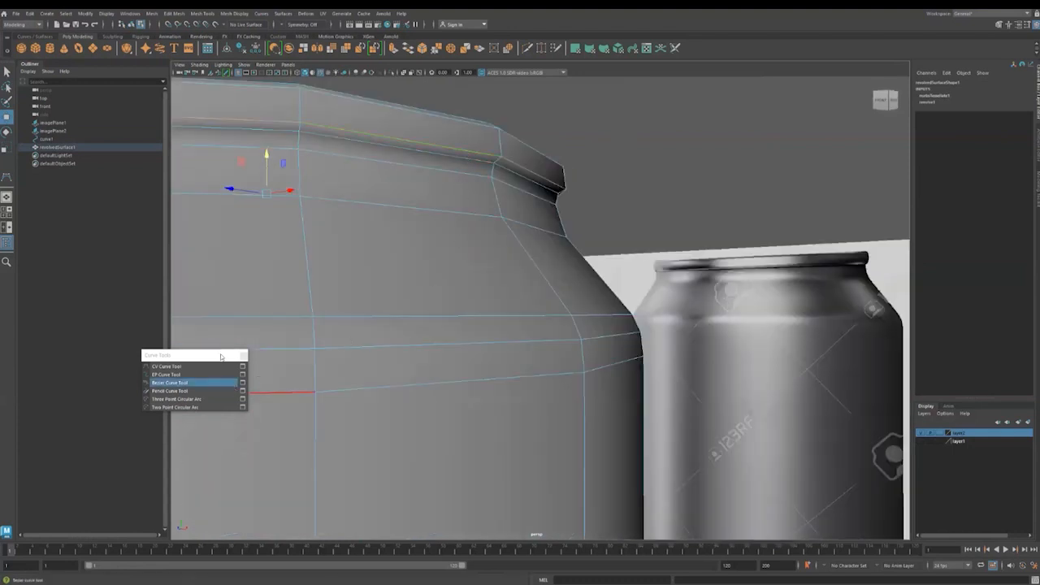
key("F10")
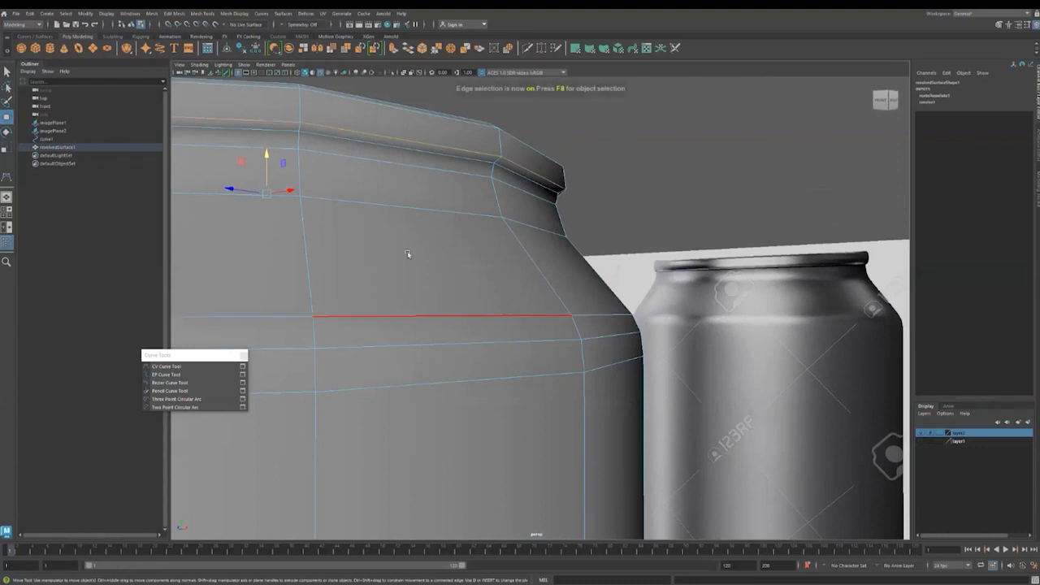
left_click(634, 176)
key("F8")
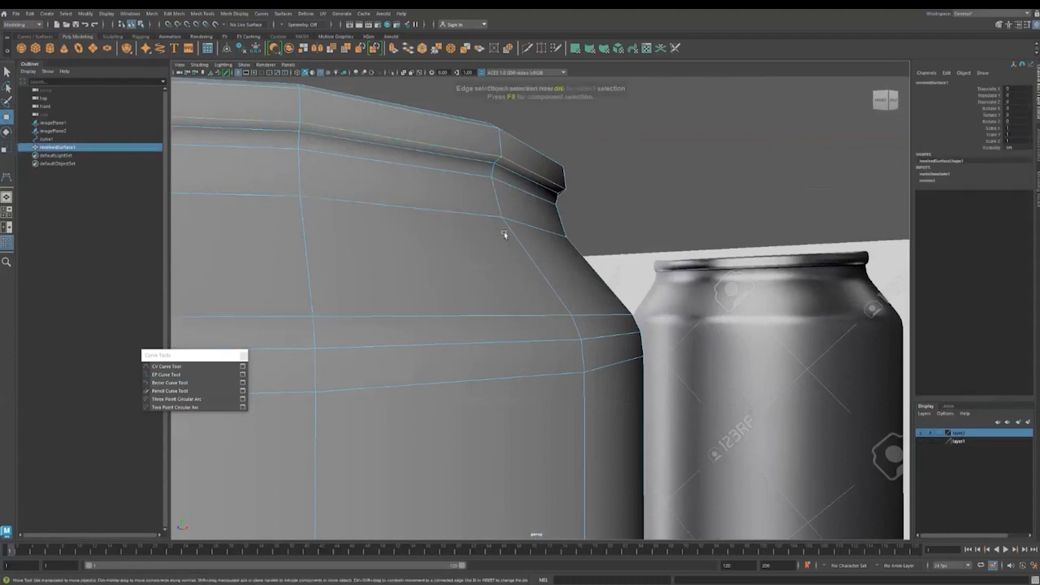
Preview the can smoothed to examine the groove beneath the rim, and return it to the unsmoothed display.
key("3")
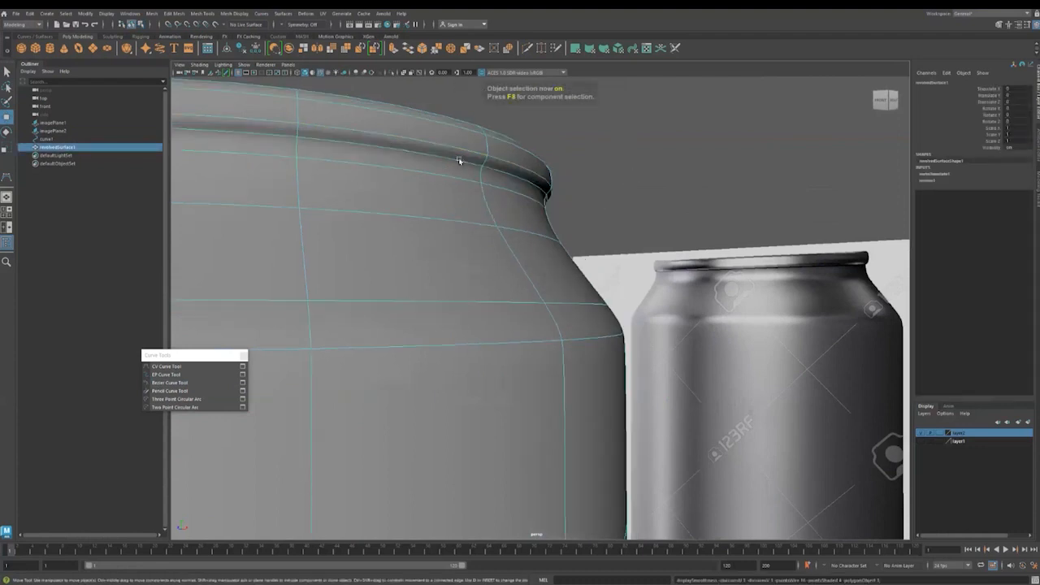
left_click_drag(455, 186, 508, 211, "alt")
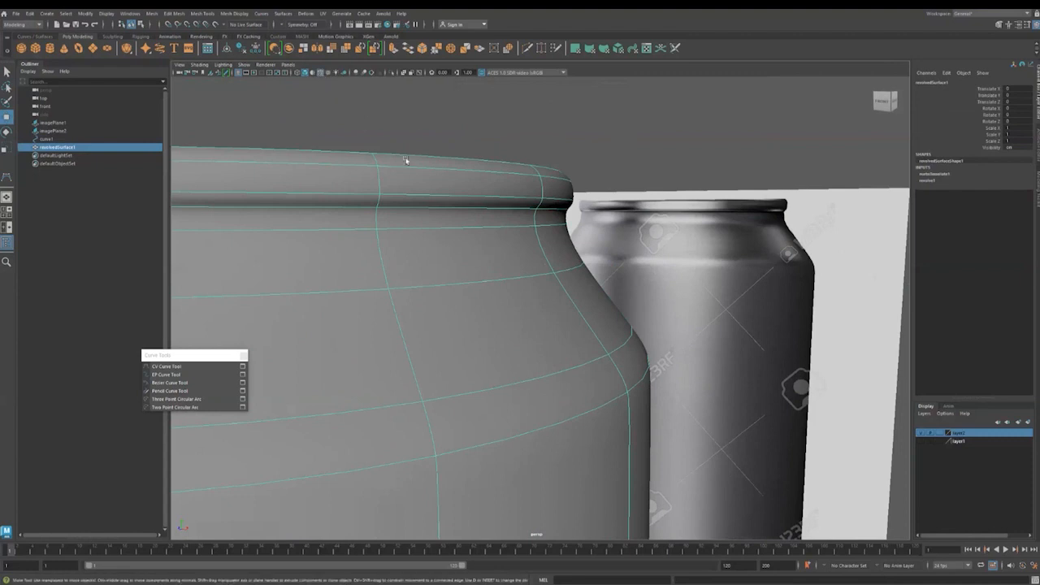
left_click(413, 126)
left_click_drag(498, 216, 467, 151, "alt")
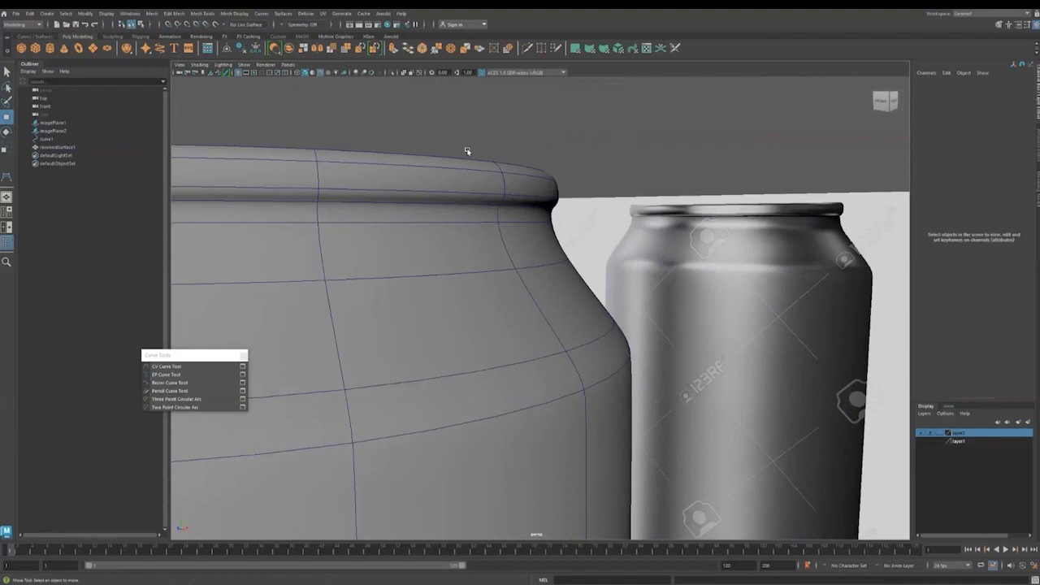
left_click(419, 208)
key("1")
left_click_drag(444, 220, 499, 214, "alt")
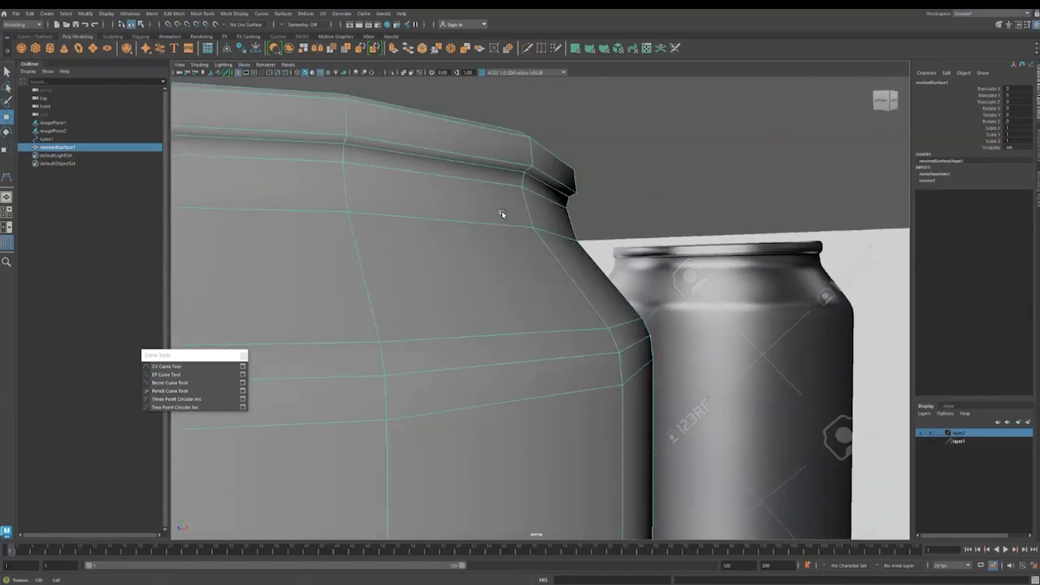
Move the edge loop directly beneath the can's rim slightly upward, closer to the rim.
key("F10")
left_click(490, 169)
left_click_drag(490, 169, 343, 174, "alt")
left_click_drag(278, 166, 278, 163)
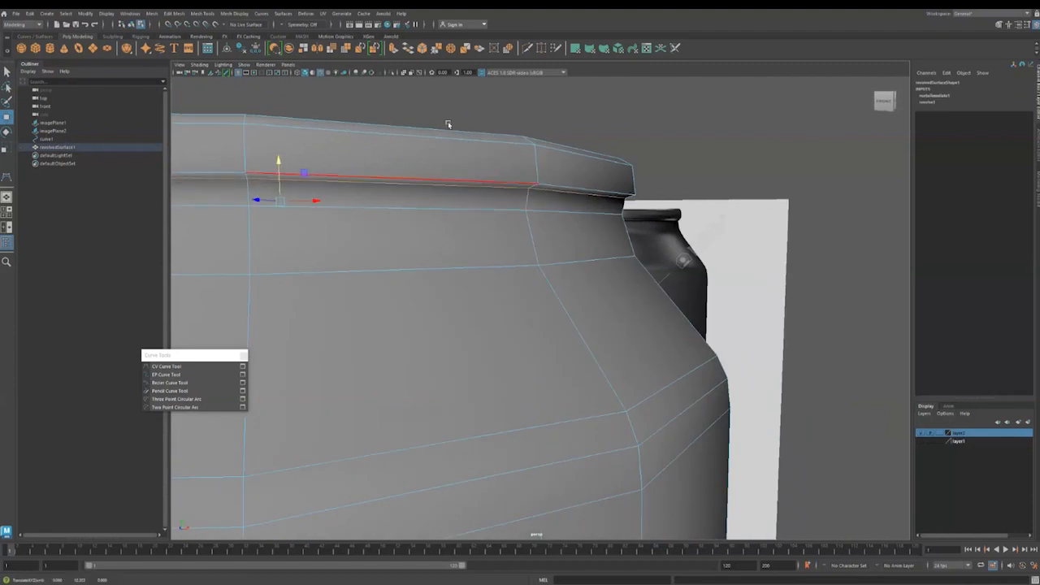
Insert an edge loop around the neck just beneath the rim with the Multi-Cut tool, and leave the tool.
left_click(529, 49)
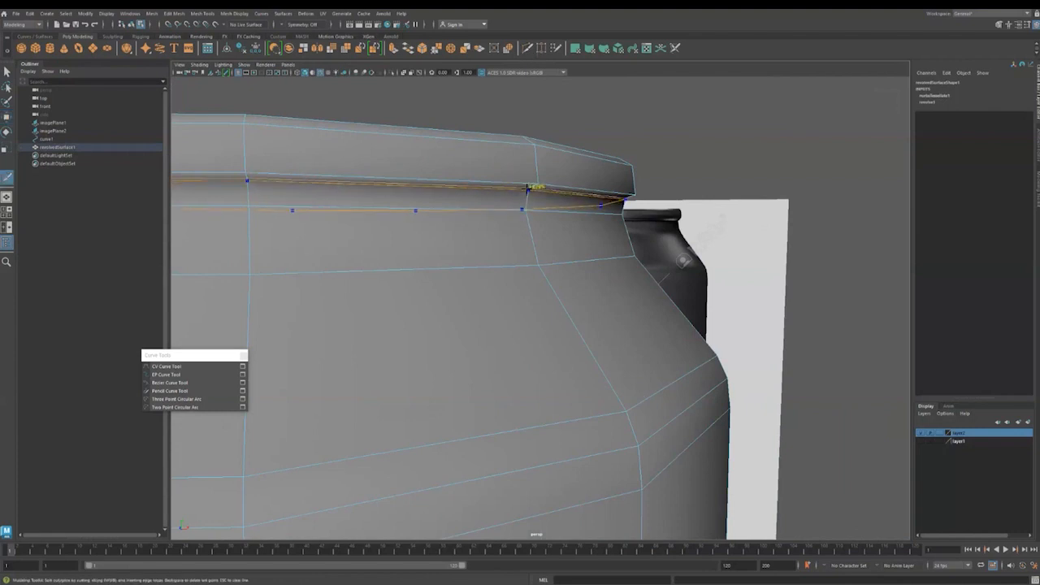
left_click(528, 188, "ctrl")
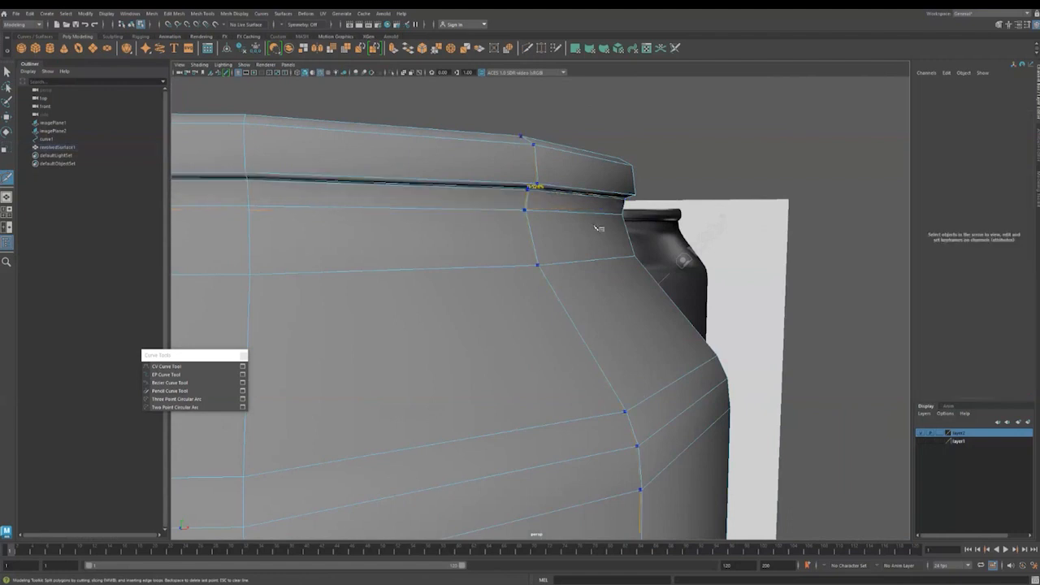
scroll(576, 231, "up", 3)
scroll(577, 230, "down", 2)
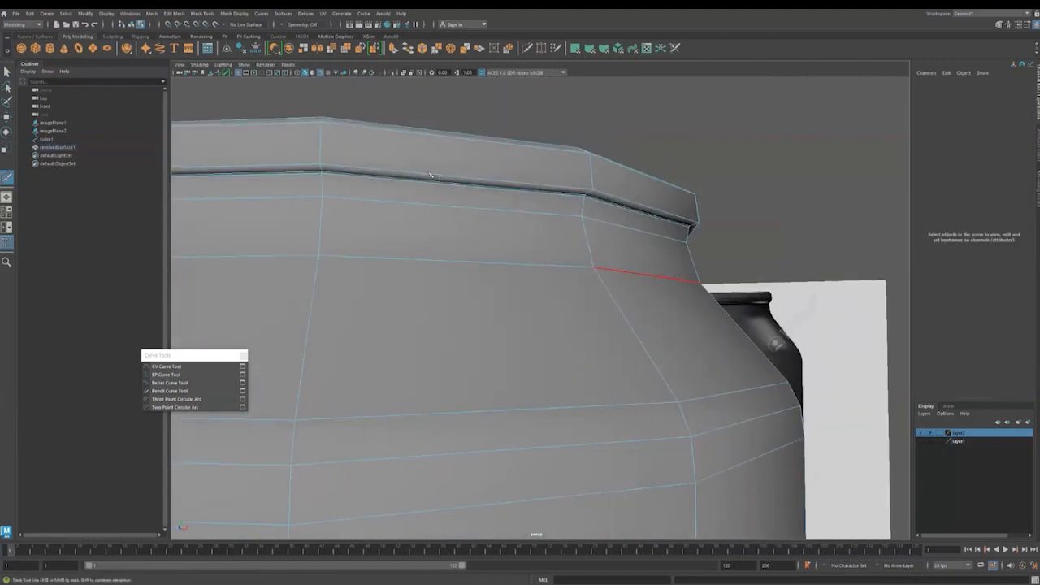
left_click(6, 72)
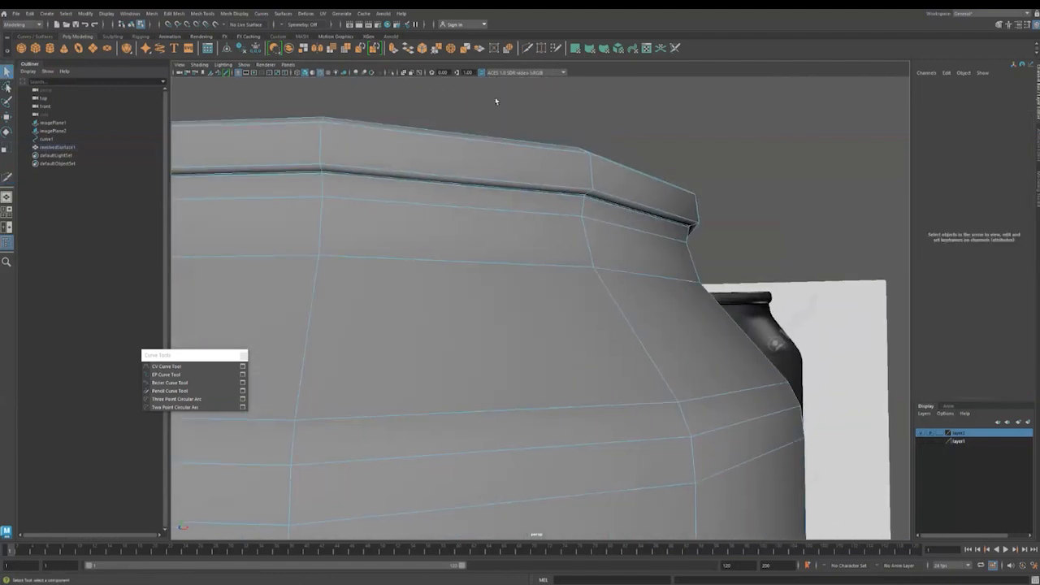
Preview the whole can smoothed in object selection, and examine its rim and its base against the reference image.
key("F8")
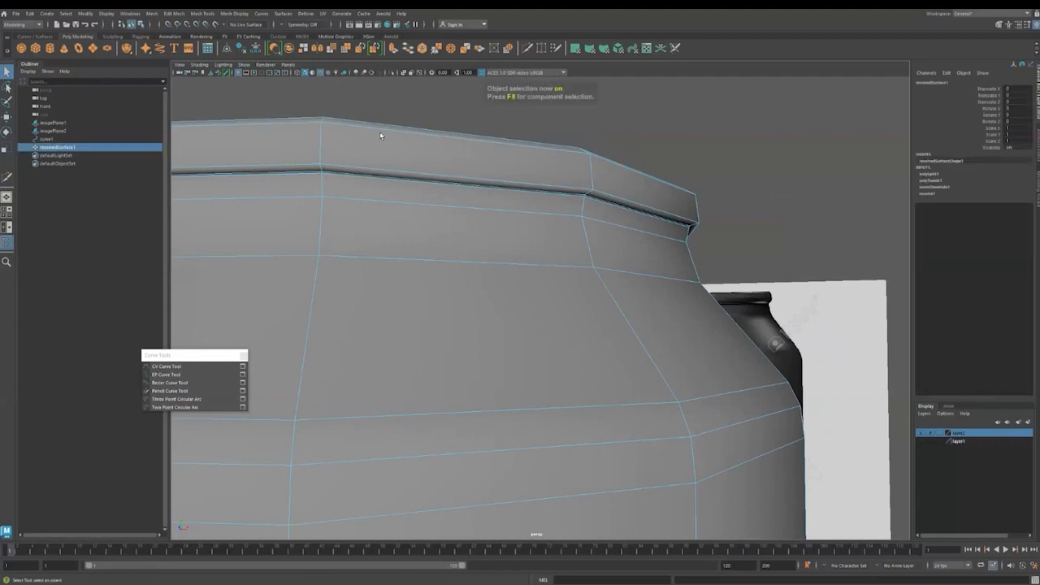
key("3")
left_click(459, 116)
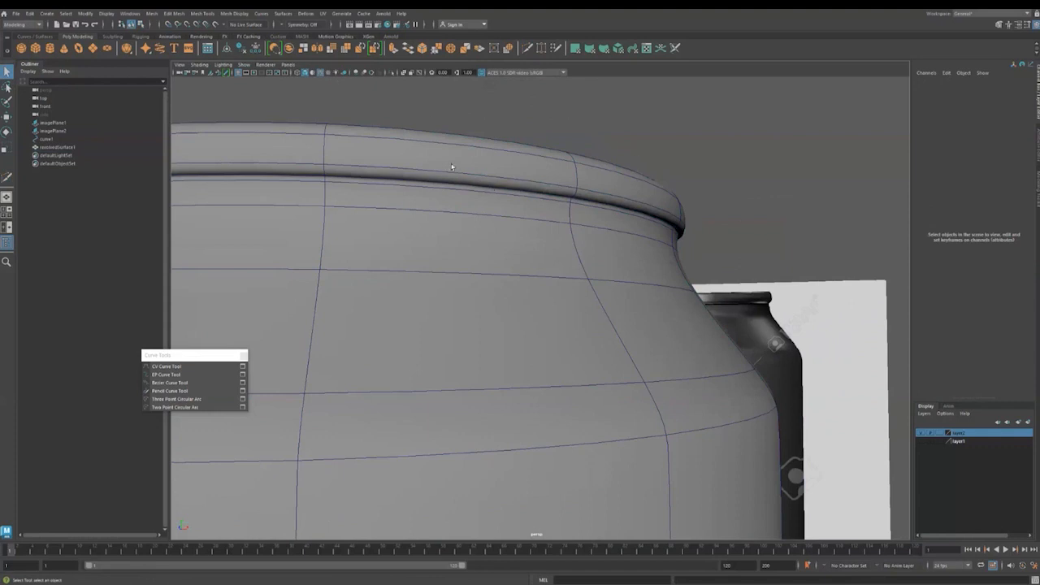
scroll(540, 173, "up", 5)
left_click_drag(539, 172, 501, 290, "alt")
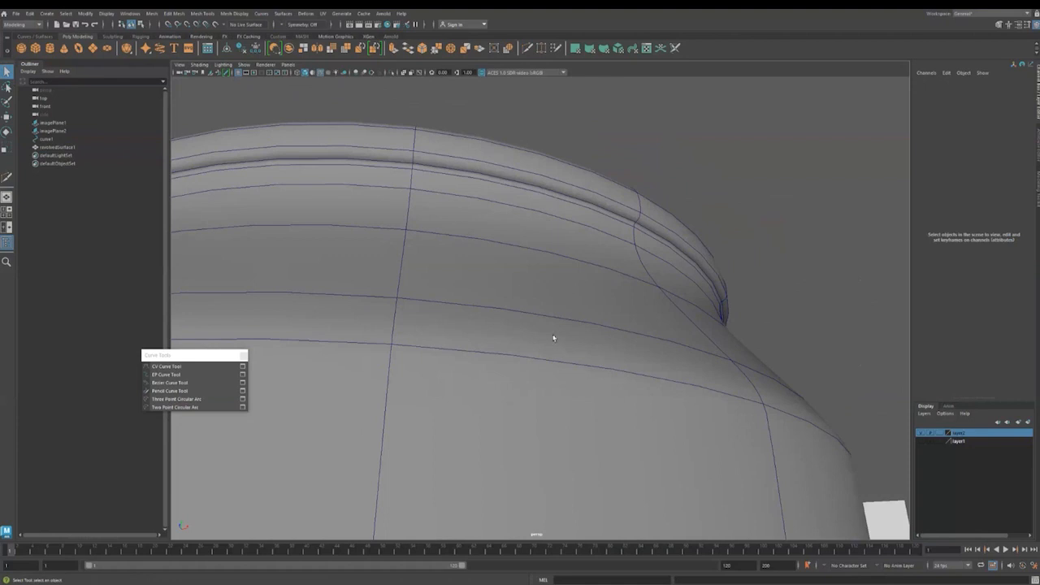
scroll(557, 339, "down", 5)
left_click_drag(562, 340, 577, 325, "alt")
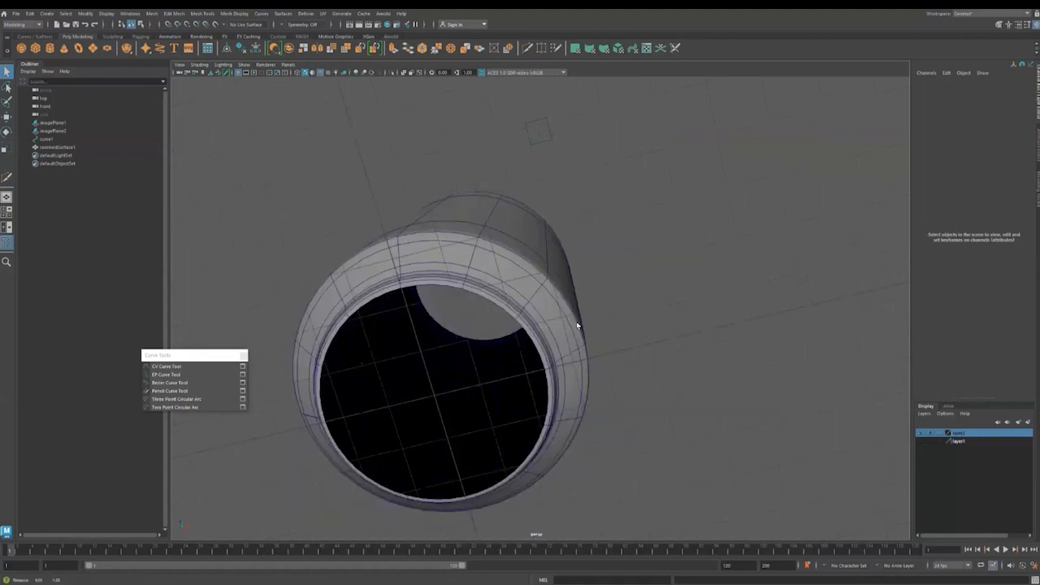
scroll(492, 328, "up", 5)
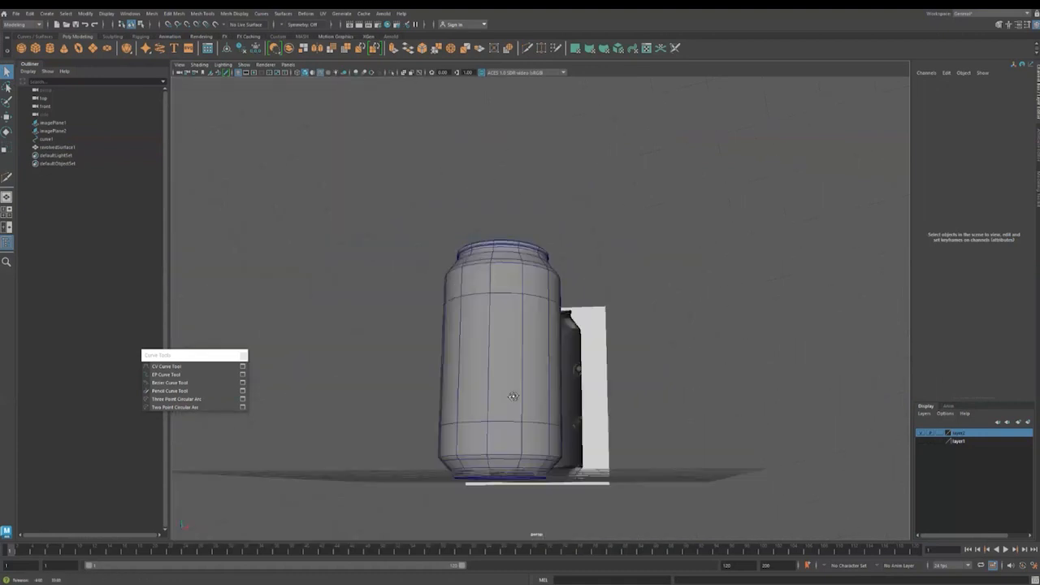
scroll(536, 403, "up", 8)
left_click_drag(565, 408, 482, 408, "alt")
left_click_drag(615, 418, 609, 427, "alt")
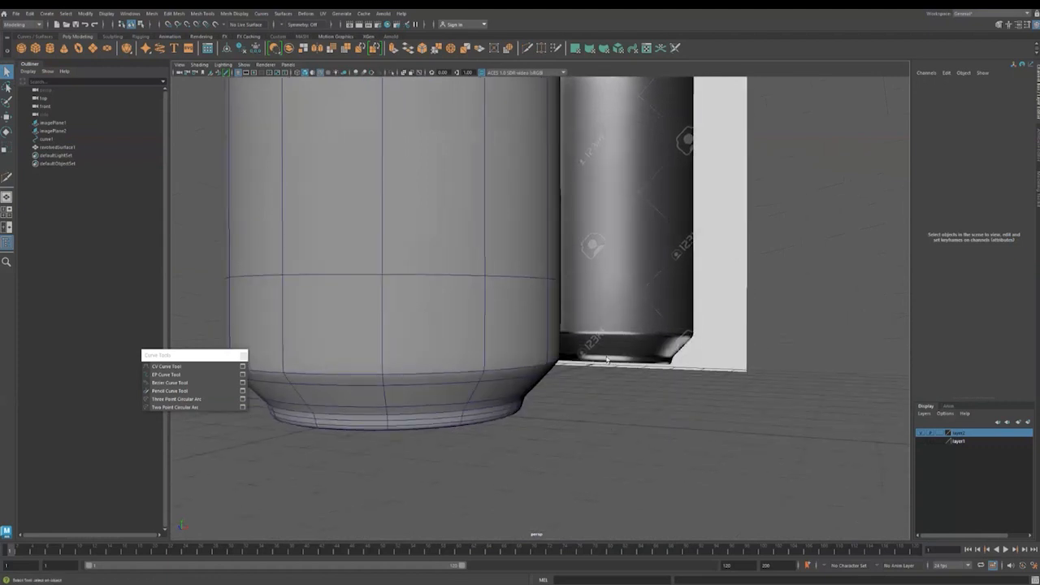
Return the can to the unsmoothed display and move the edge loop where the lower taper meets the foot slightly downward.
left_click(380, 388)
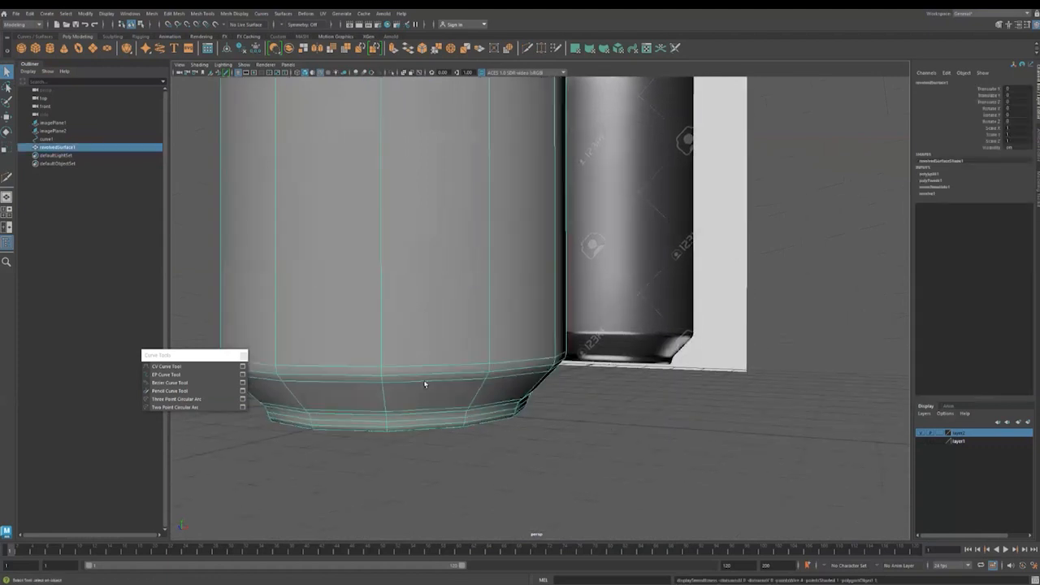
mouse_move(469, 432)
left_mouse_down("alt")
mouse_move(478, 387)
mouse_move(457, 423)
left_mouse_up("alt")
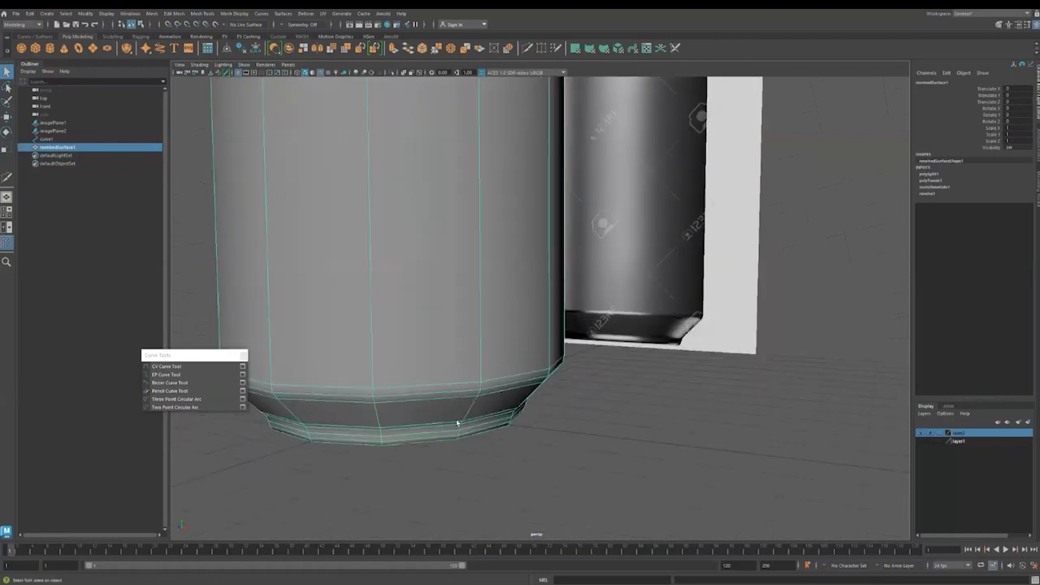
scroll(458, 422, "up", 3)
middle_click_drag(439, 450, 487, 339, "alt")
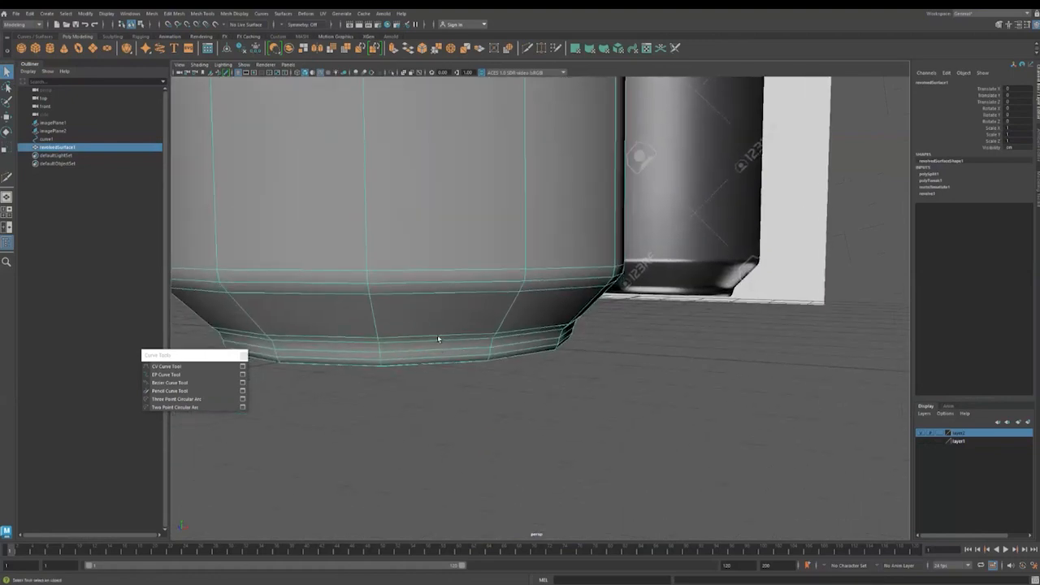
key("F10")
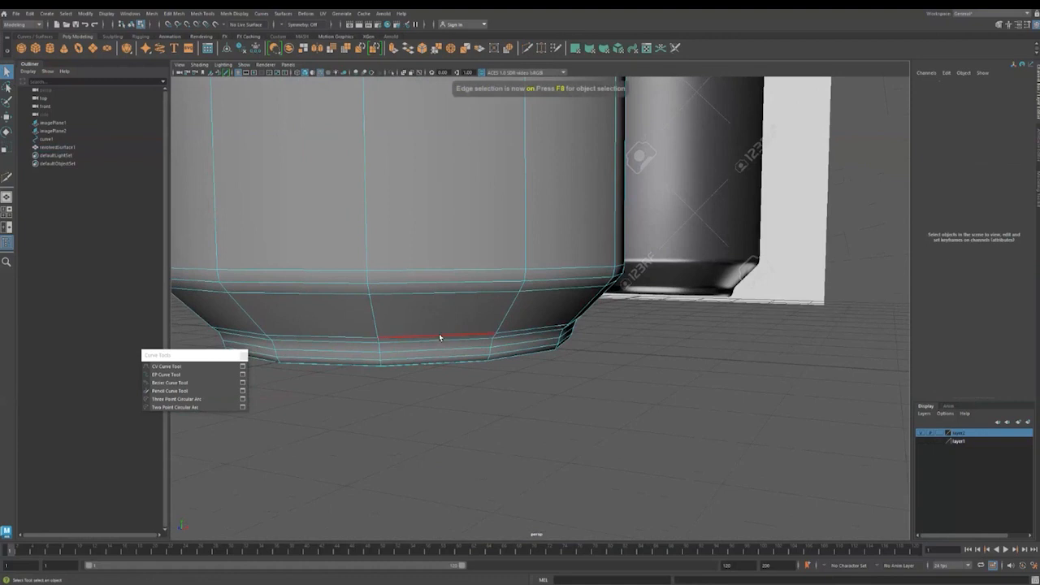
left_click(439, 338)
key("w")
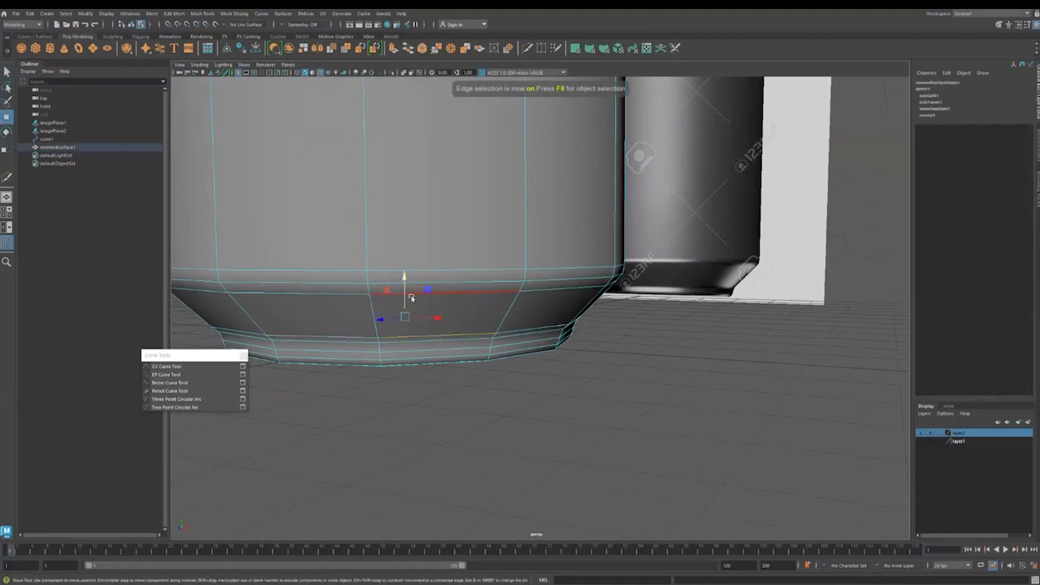
left_click_drag(404, 294, 404, 301)
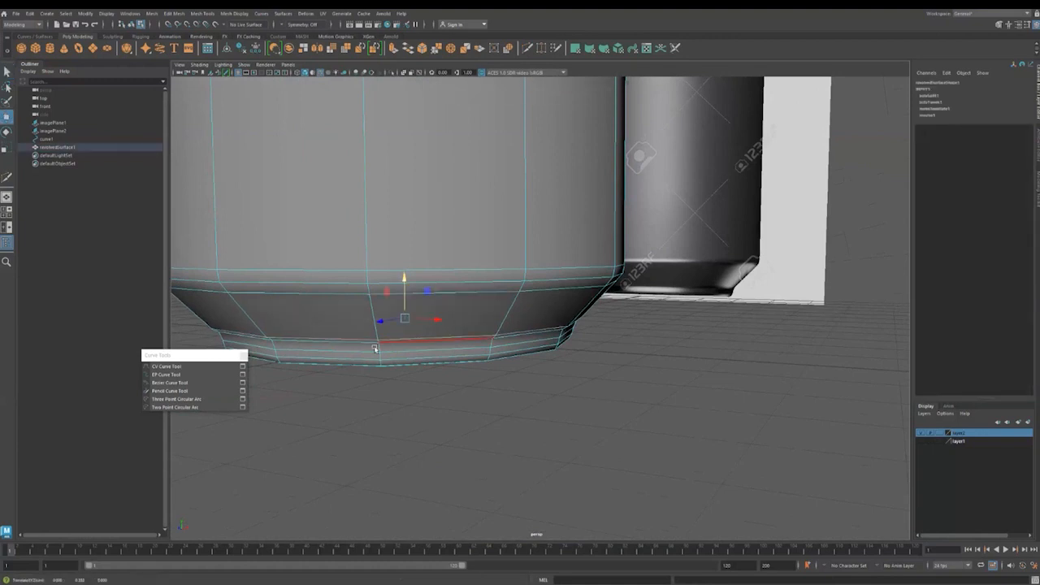
Scale the edge loop at the junction between the lower taper and the foot slightly.
left_click_drag(417, 360, 441, 352, "alt")
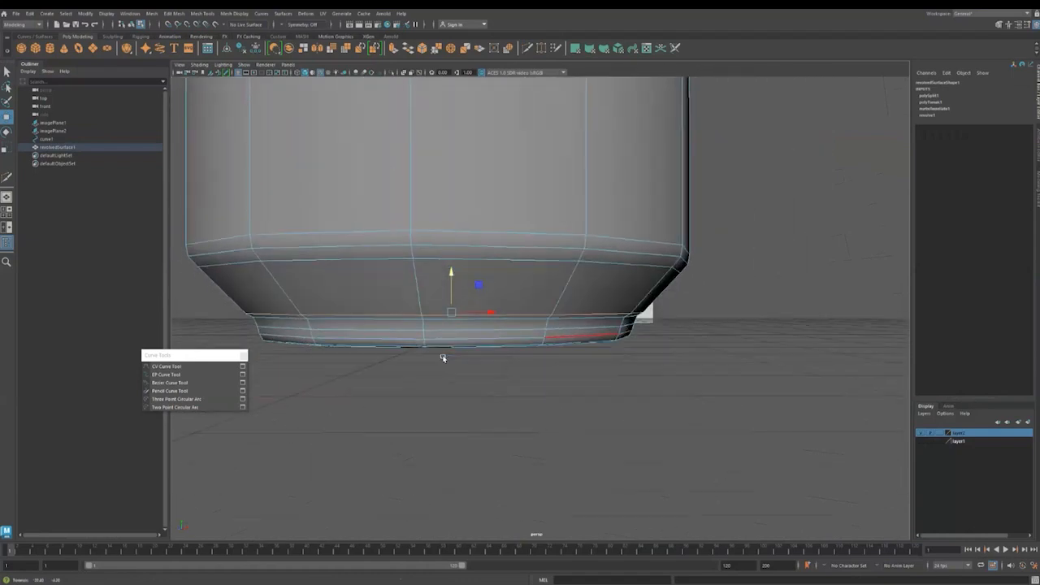
double_click(336, 314)
left_click_drag(379, 356, 378, 353, "alt")
key("r")
left_click(437, 319)
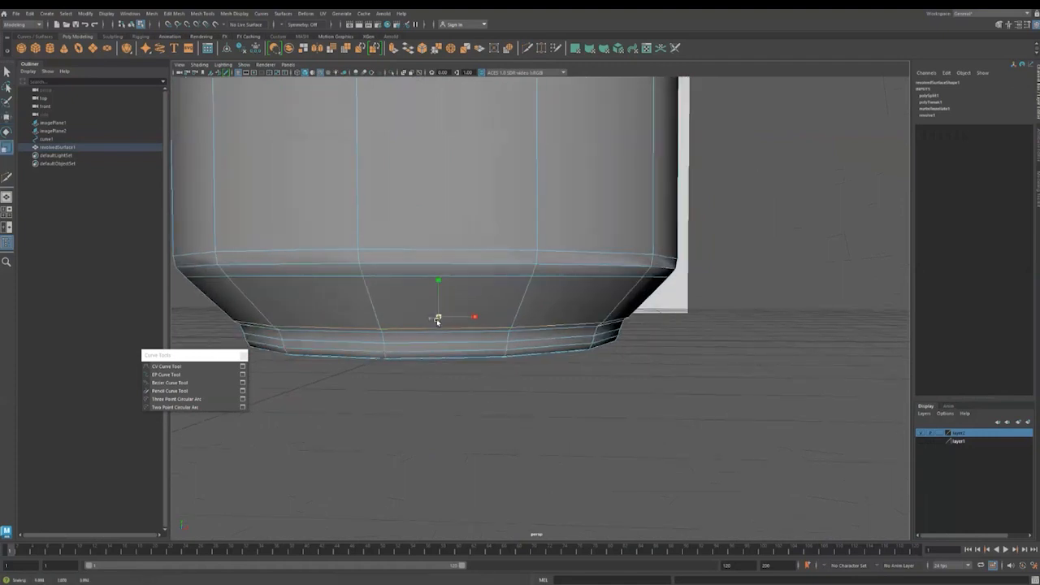
left_click_drag(425, 338, 424, 332, "alt")
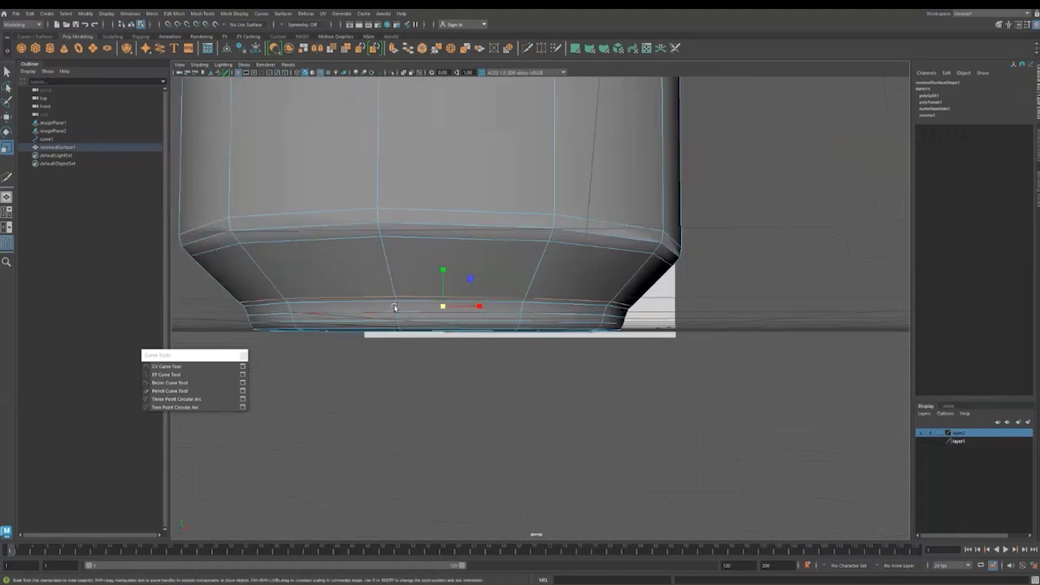
Insert a supporting edge loop around the upper part of the foot with the Multi-Cut tool, and leave the tool.
left_click(6, 177)
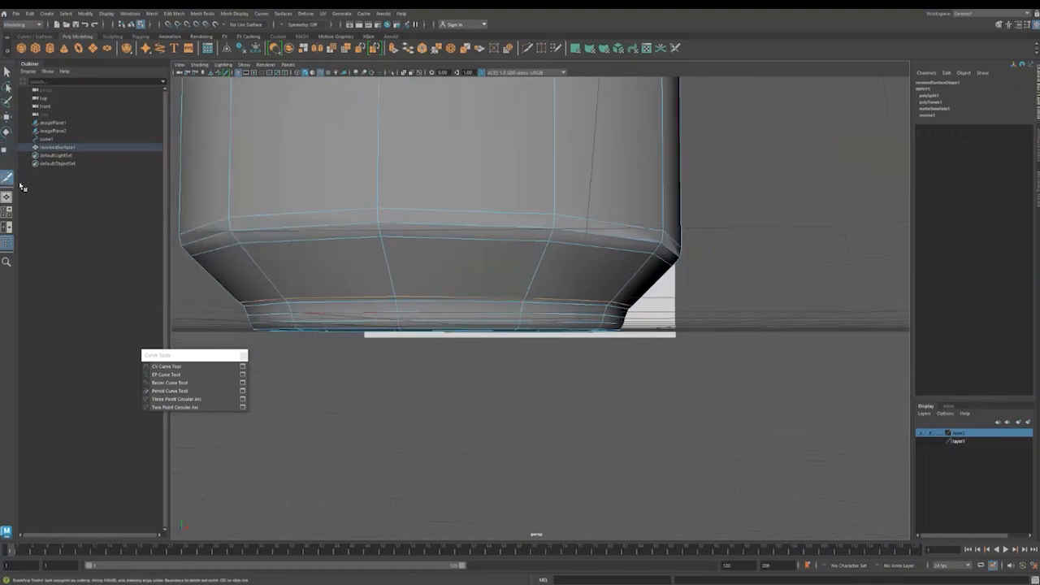
left_click(393, 302, "ctrl")
left_click_drag(547, 339, 517, 346, "alt")
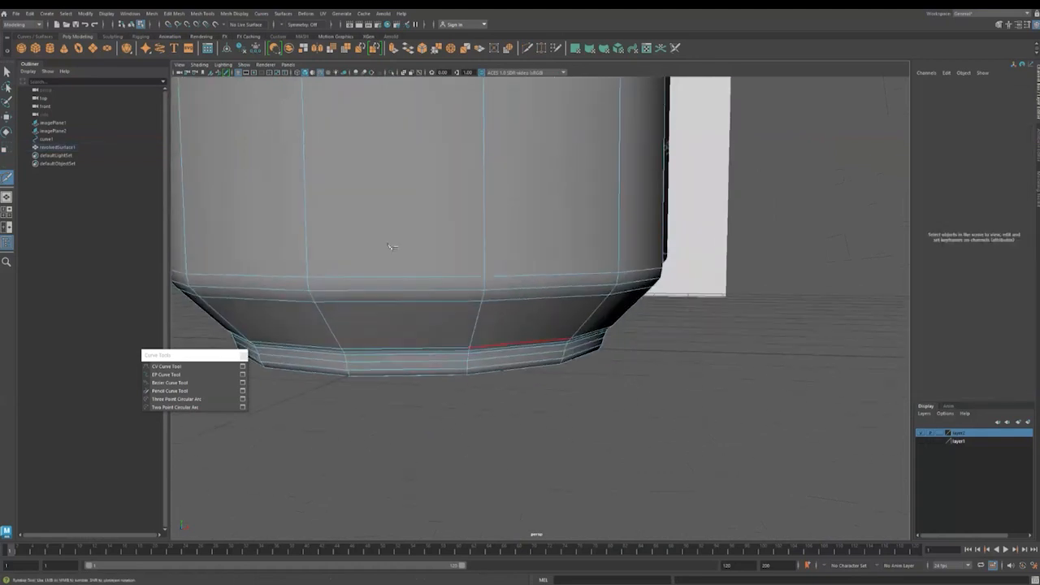
key("q")
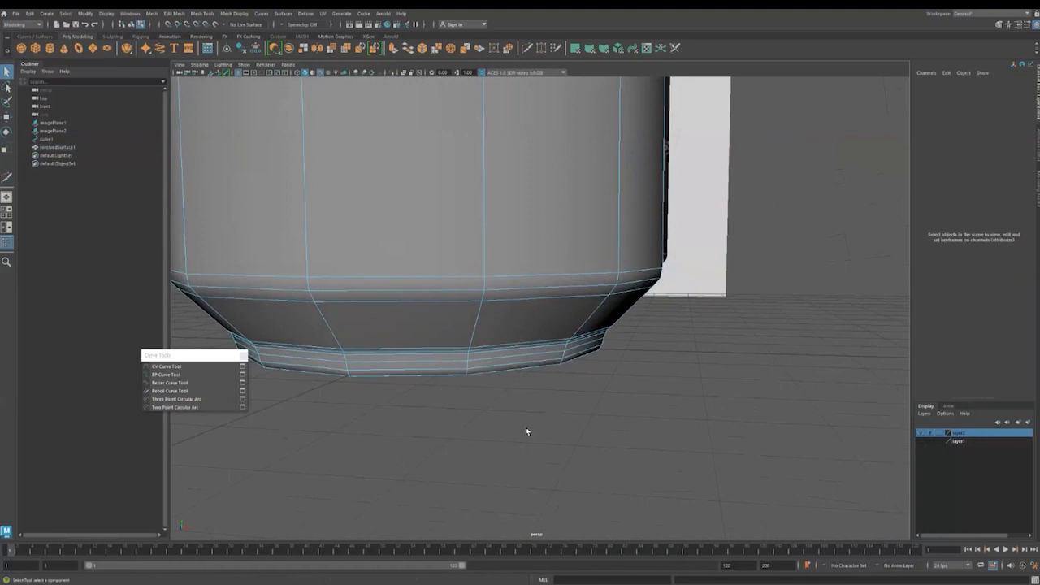
Preview the can smoothed in object selection, hide the wireframe on the shaded view, and compare the base with the reference.
left_click_drag(527, 431, 525, 427, "alt")
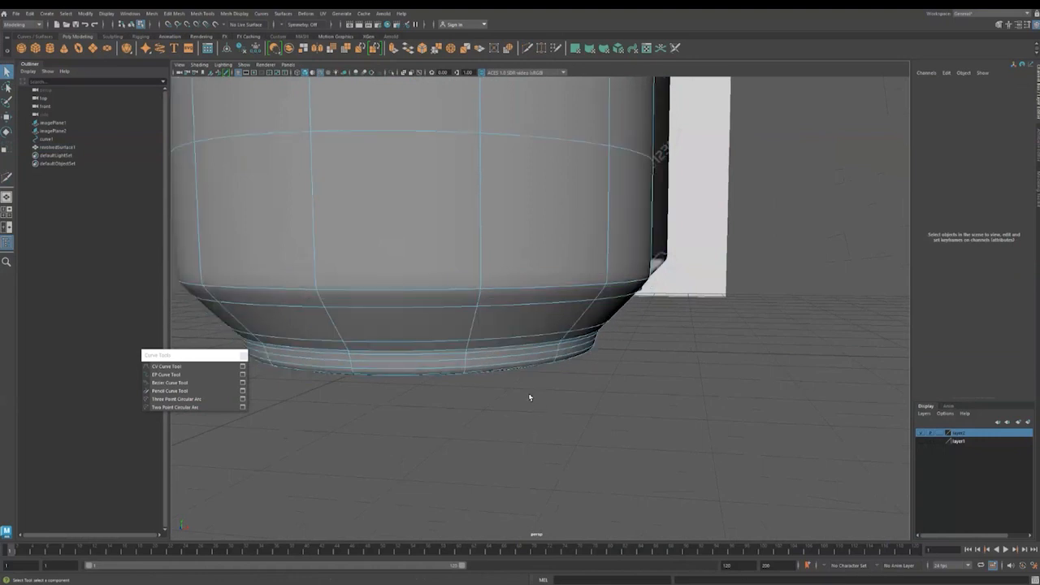
key("F8")
left_click_drag(515, 412, 476, 298, "alt")
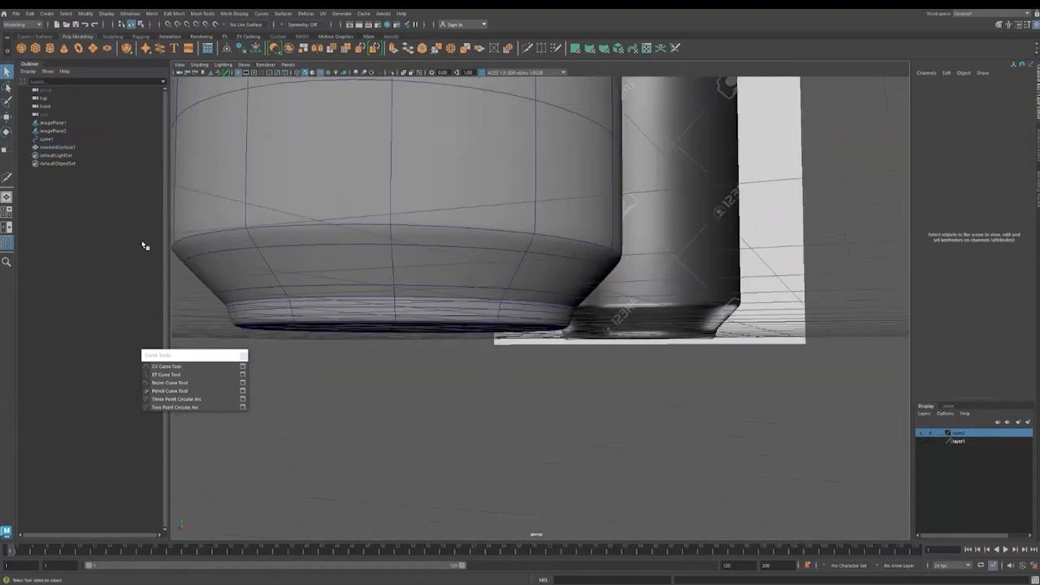
left_click(320, 72)
left_click_drag(426, 368, 501, 302, "alt")
mouse_move(557, 360)
left_mouse_down("alt")
mouse_move(541, 358)
mouse_move(517, 295)
left_mouse_up("alt")
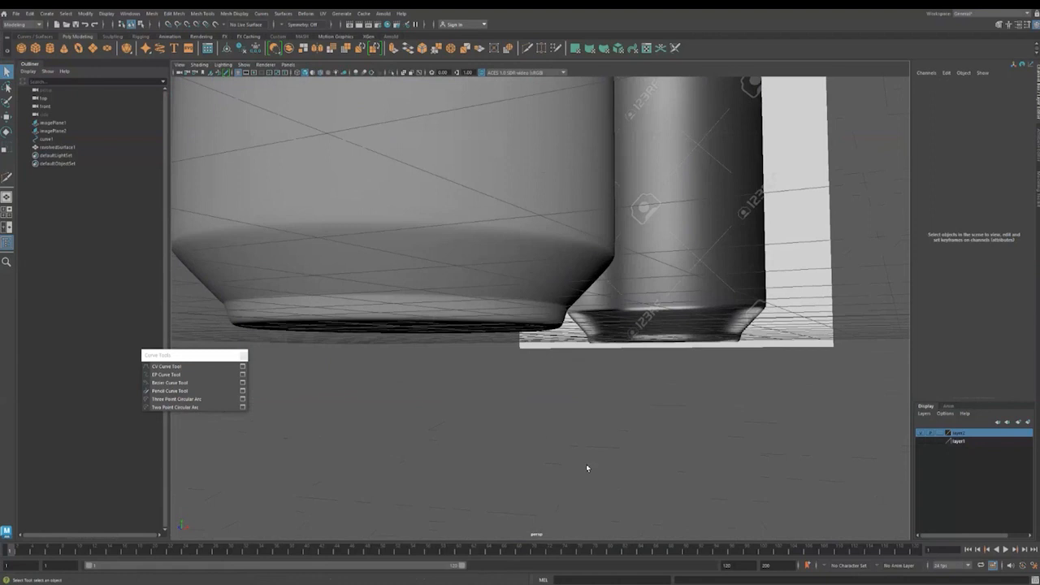
left_click_drag(546, 436, 536, 459, "alt")
left_click_drag(466, 310, 535, 368, "alt")
Turn off the can's smooth preview and examine the rim around its open top.
left_click(553, 353)
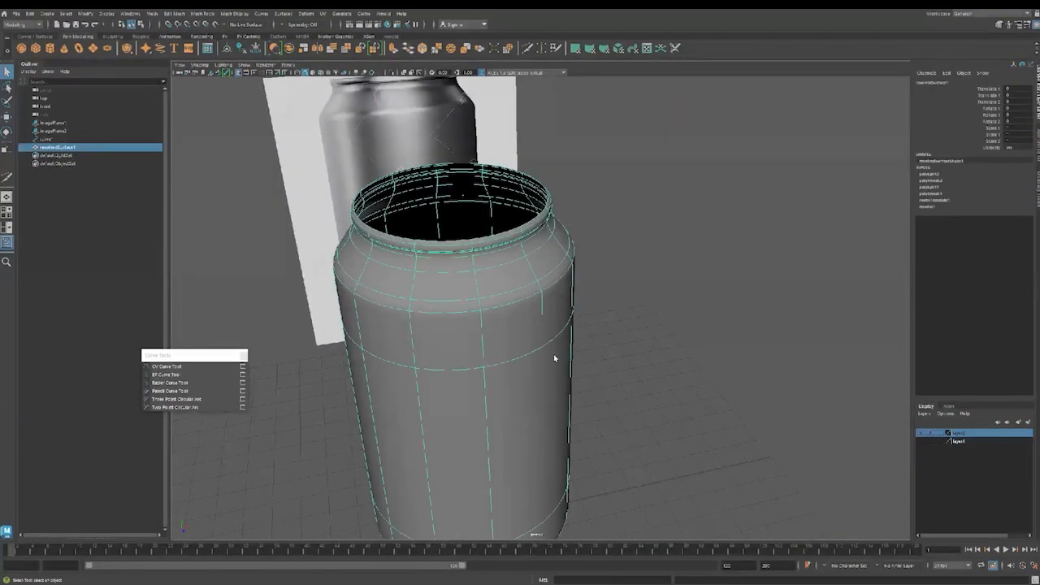
key("1")
left_click(650, 372)
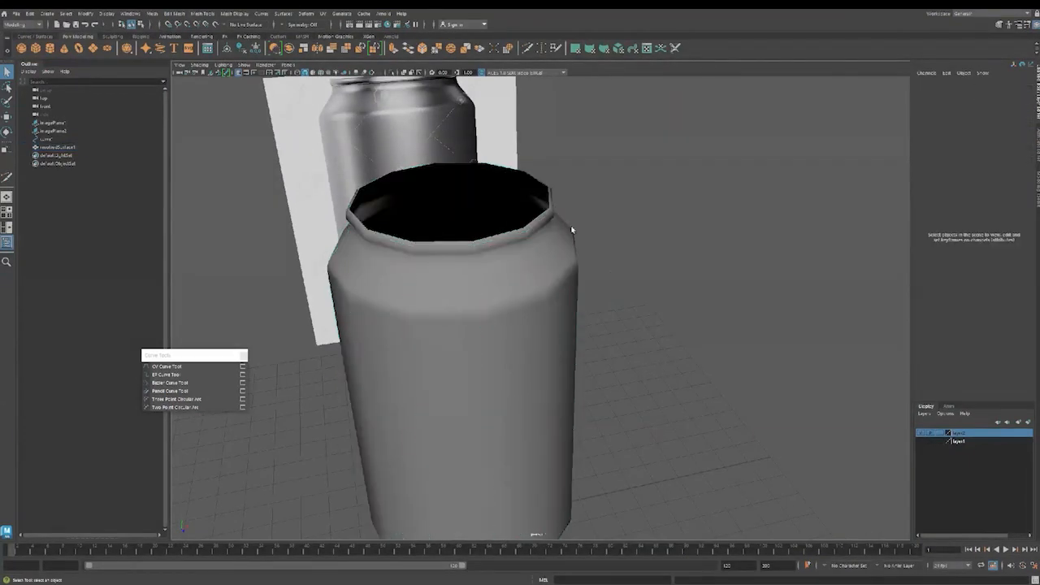
left_click_drag(467, 216, 589, 341, "alt")
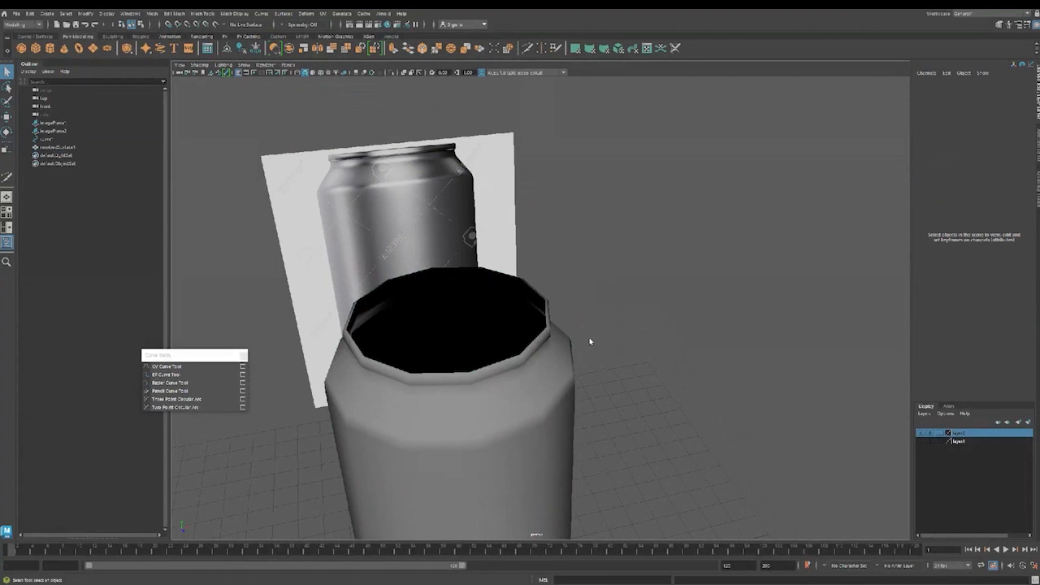
left_click_drag(674, 365, 471, 350, "alt")
middle_click_drag(471, 349, 524, 354, "alt")
Extrude the border edge loop of the can's open top inward by scaling, forming a flat ring around the opening.
left_click(527, 353)
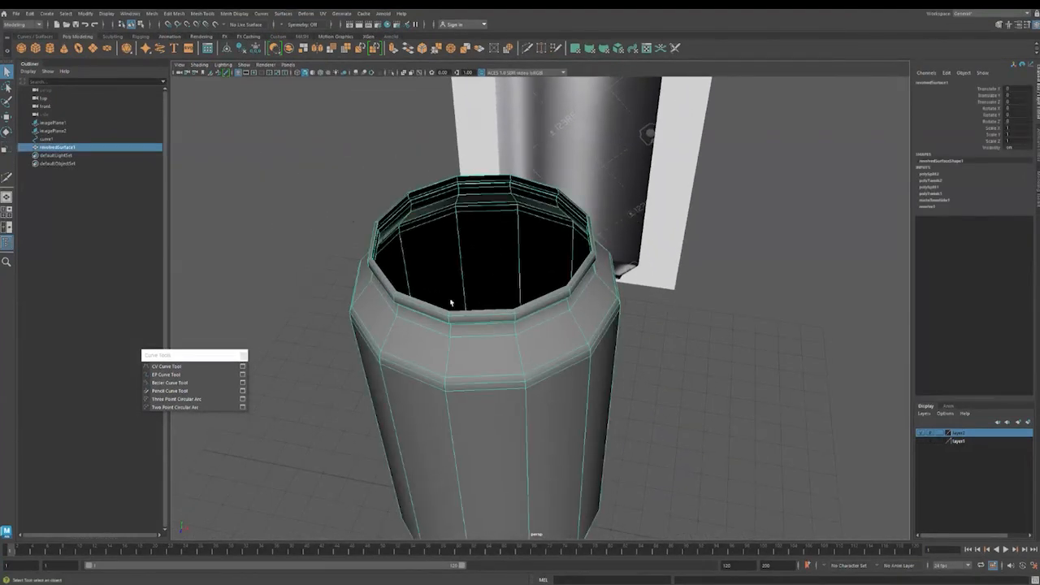
scroll(406, 296, "up", 3)
key("F10")
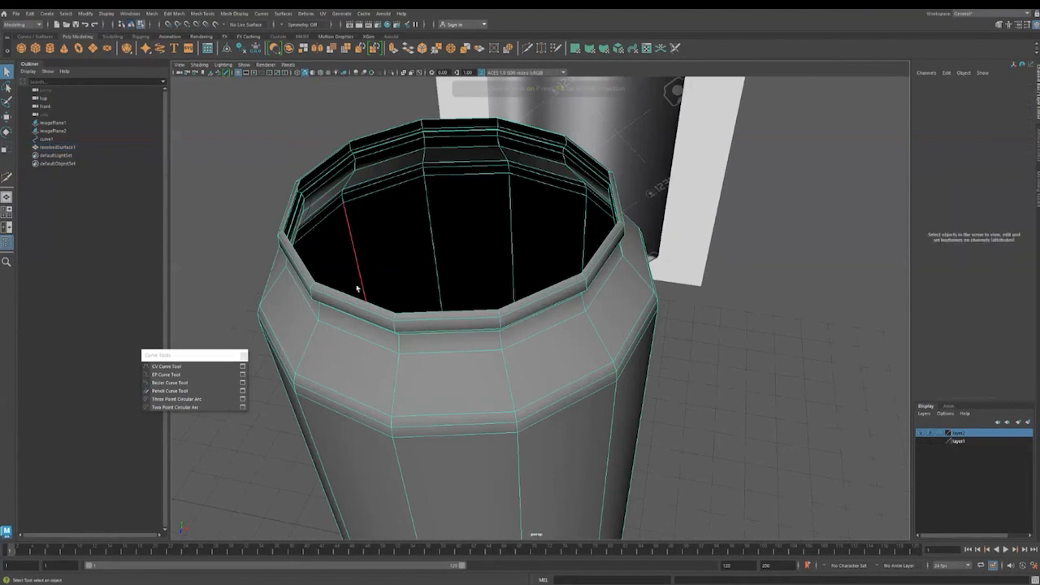
left_click_drag(398, 317, 416, 224, "alt")
left_click(409, 224)
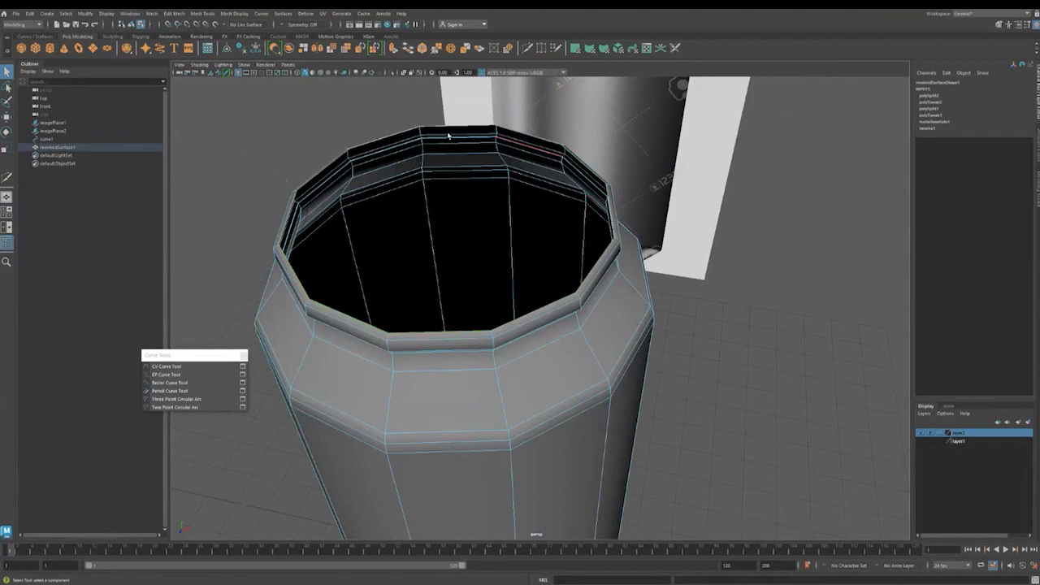
key("r")
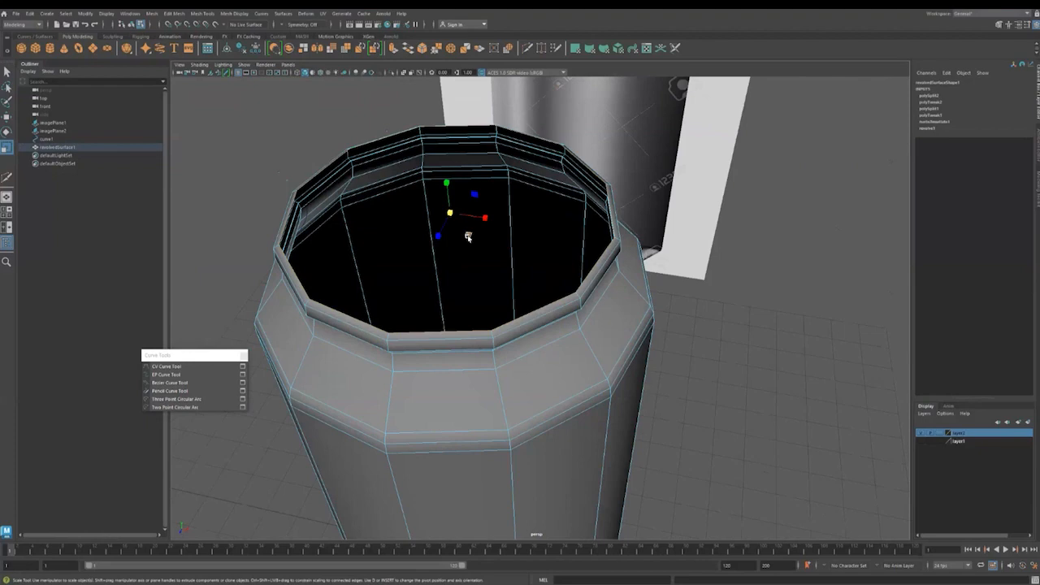
left_click_drag(468, 236, 460, 234, "shift")
left_click_drag(416, 304, 419, 324, "alt")
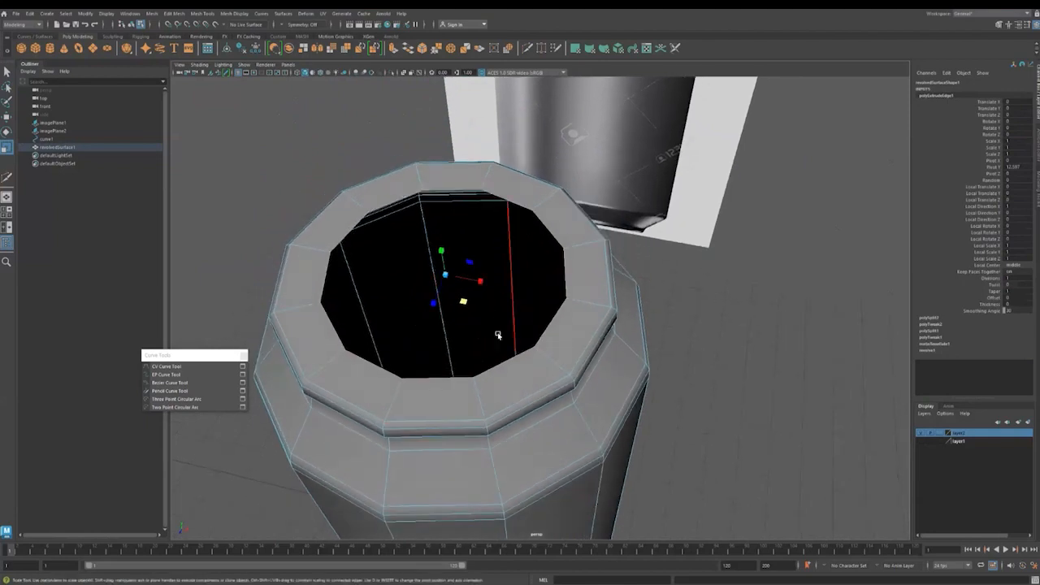
scroll(683, 398, "down", 2)
middle_click_drag(683, 399, 616, 318, "alt")
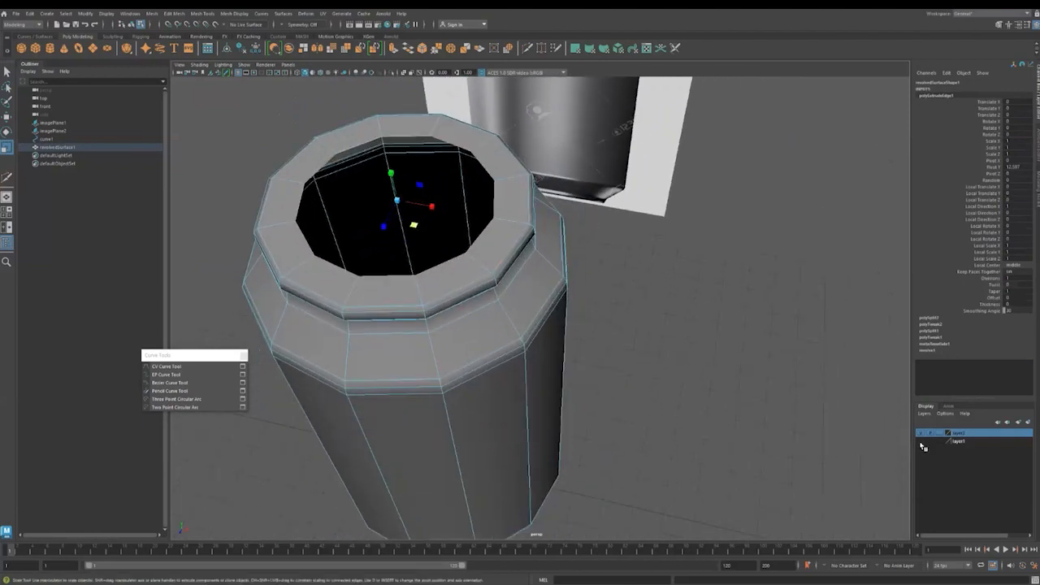
Show the hidden reference layer and raise the top-view image plane above the can, at about 20.4 on Translate Y.
left_click(920, 442)
scroll(626, 423, "down", 3)
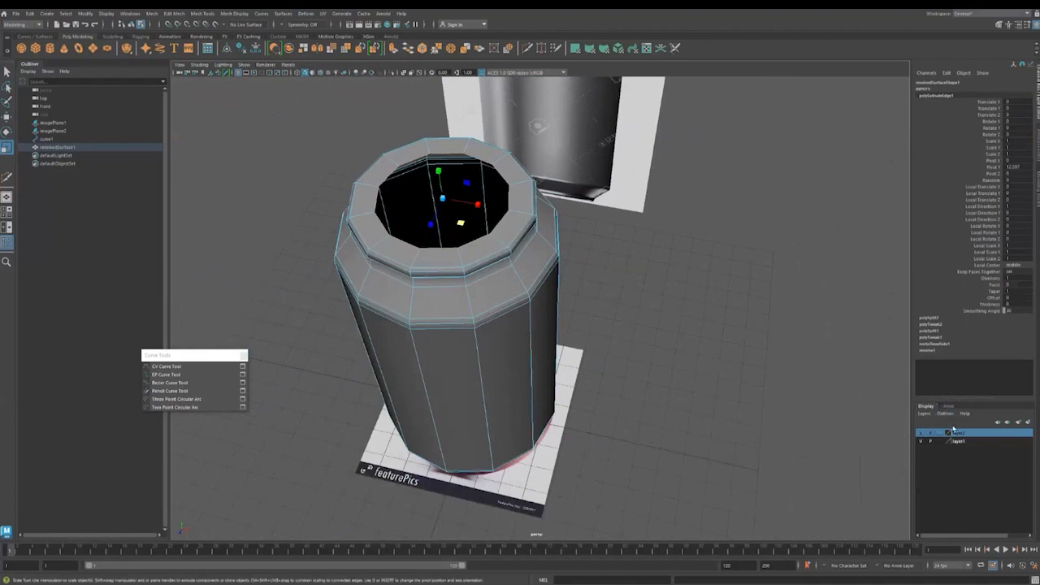
left_click(120, 151)
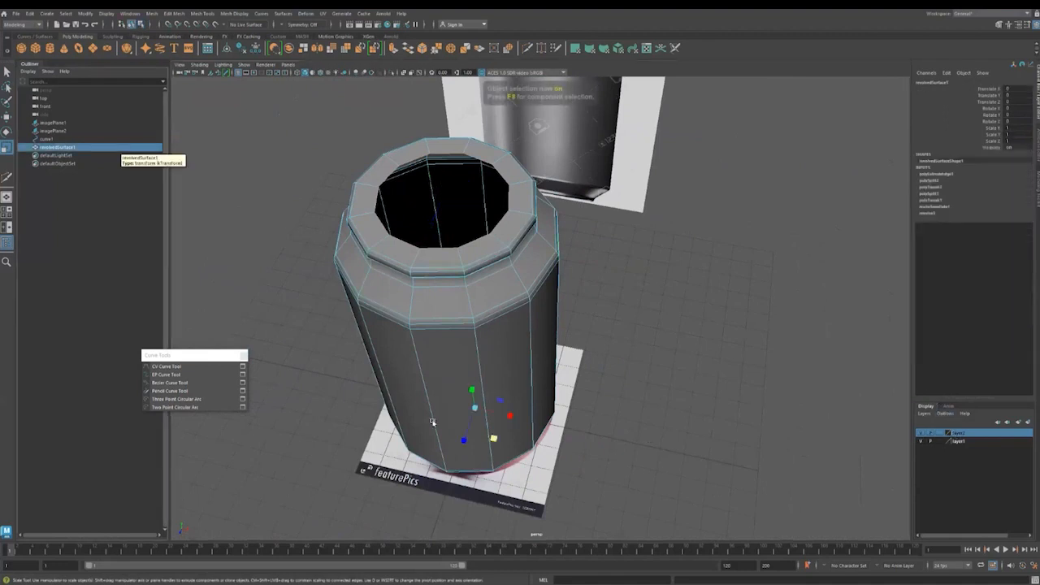
left_click(505, 493)
scroll(500, 479, "down", 2)
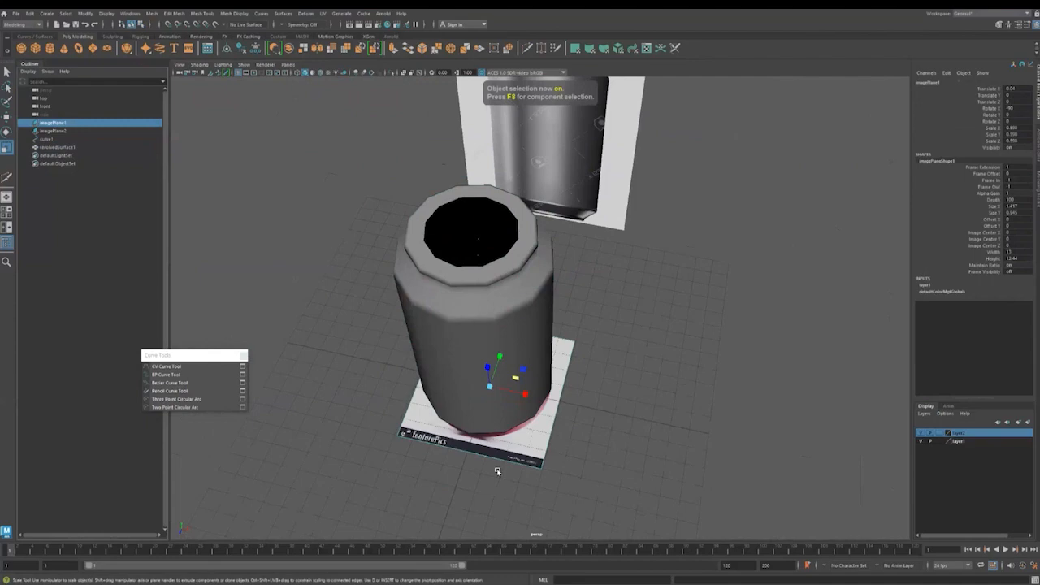
left_click_drag(498, 359, 398, 93)
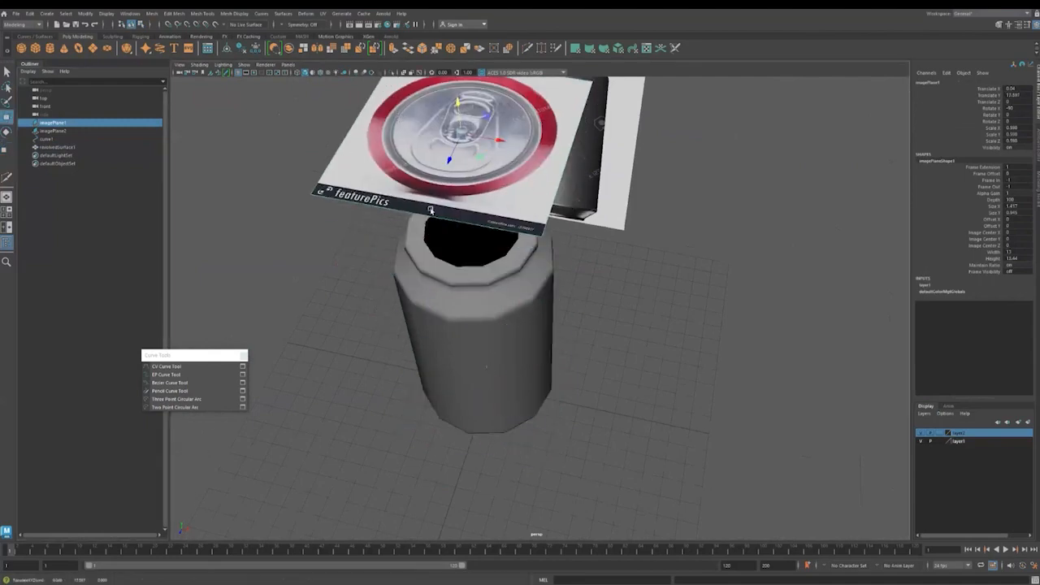
left_click_drag(569, 349, 574, 309, "alt")
middle_click_drag(497, 122, 346, 217, "alt")
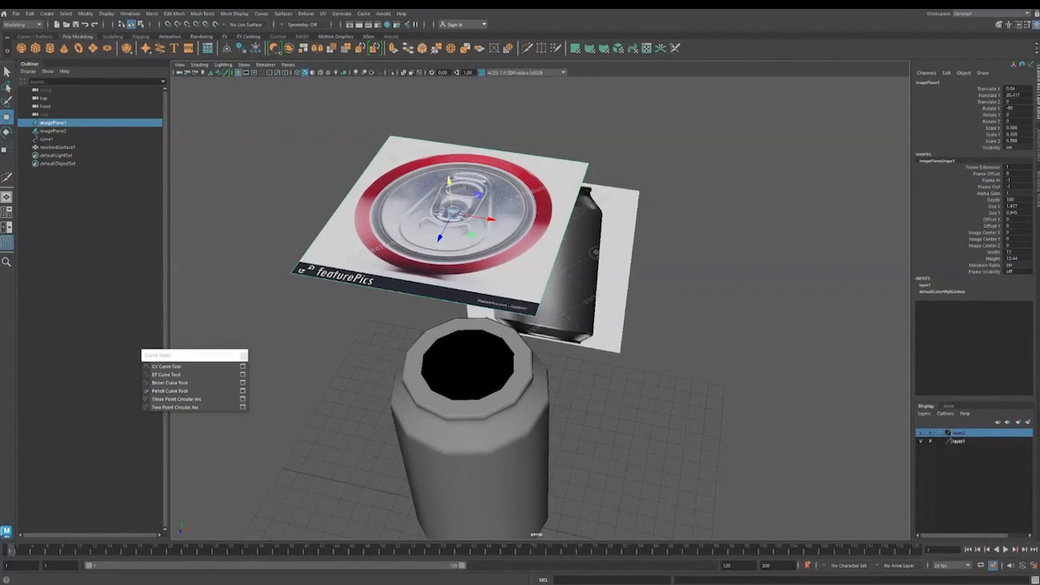
Switch to the browser's can photo to examine how the lid sits inside the rim, and return to Maya.
left_click_drag(0, 68, 54, 81)
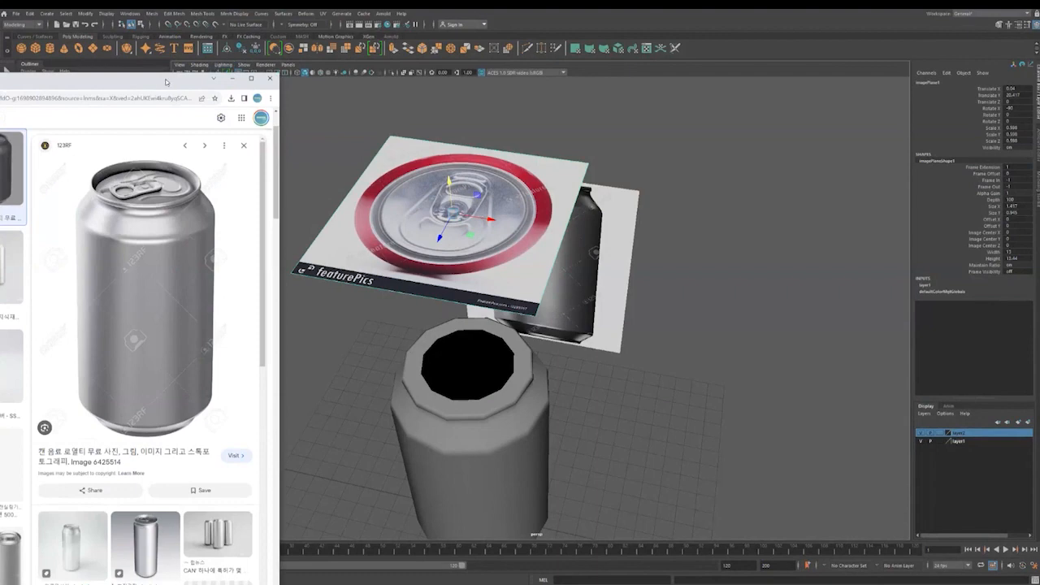
left_click_drag(163, 84, 0, 85)
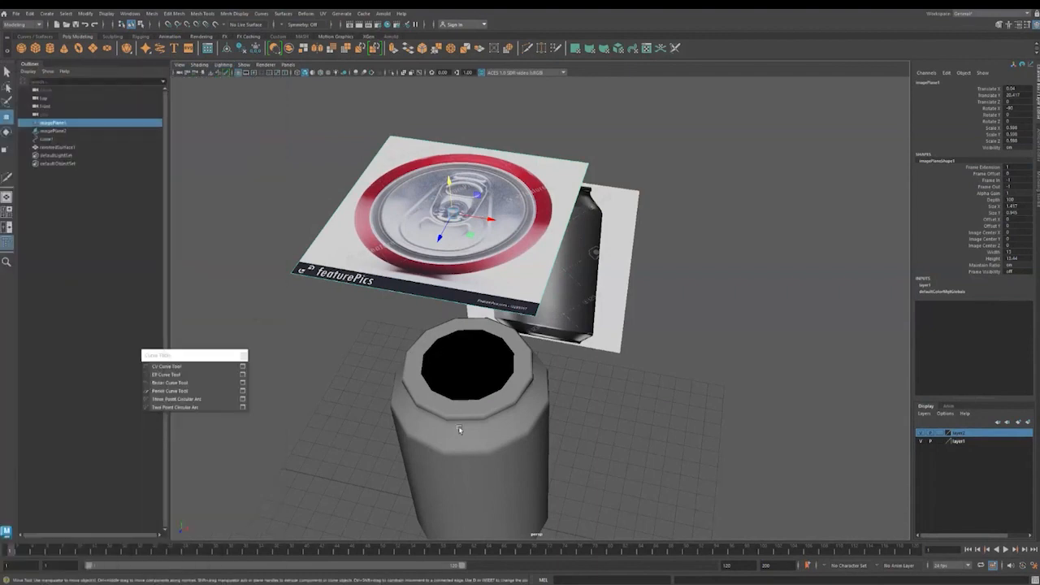
left_click_drag(445, 420, 440, 362, "alt")
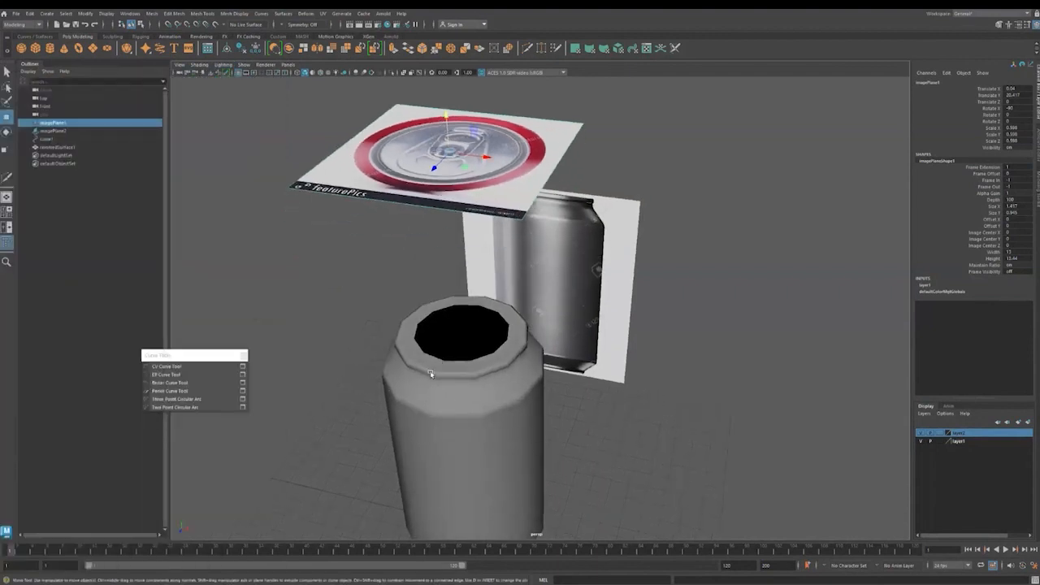
Scale the inner edge loop of the top ring outward to leave only a narrow rim, comparing it with the top-view reference.
left_click(430, 374)
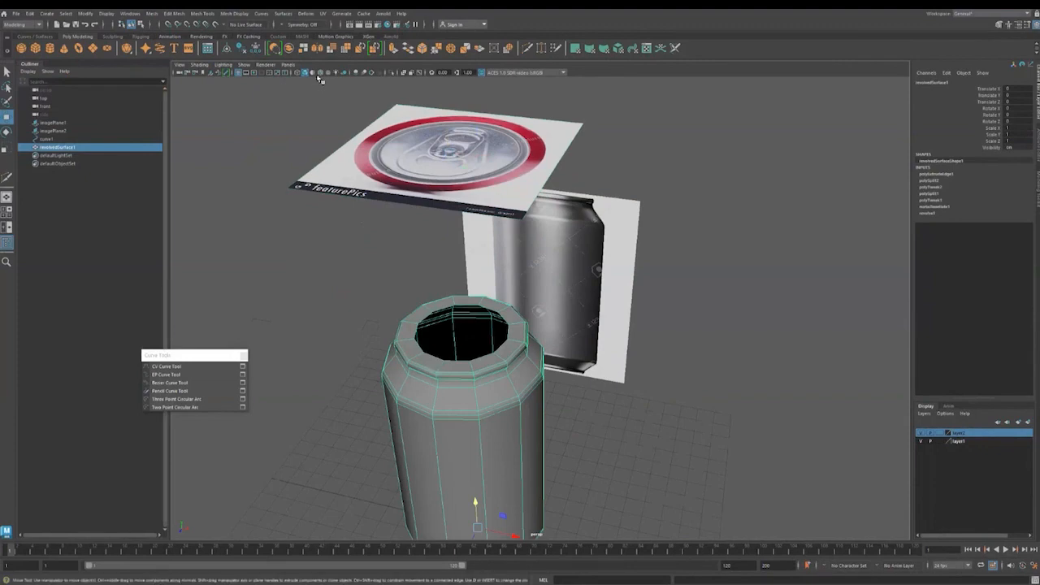
scroll(442, 405, "up", 3)
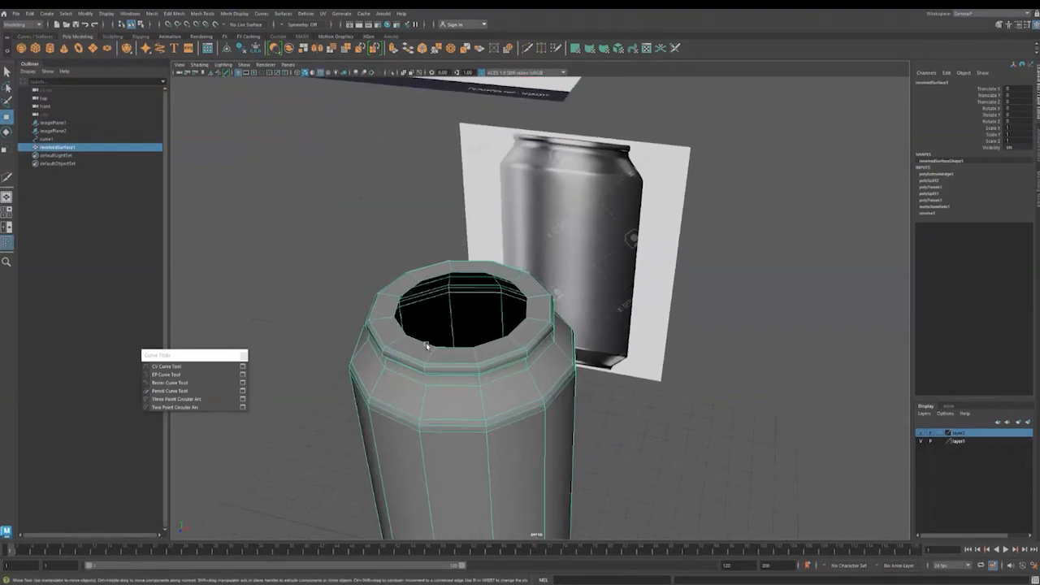
key("F10")
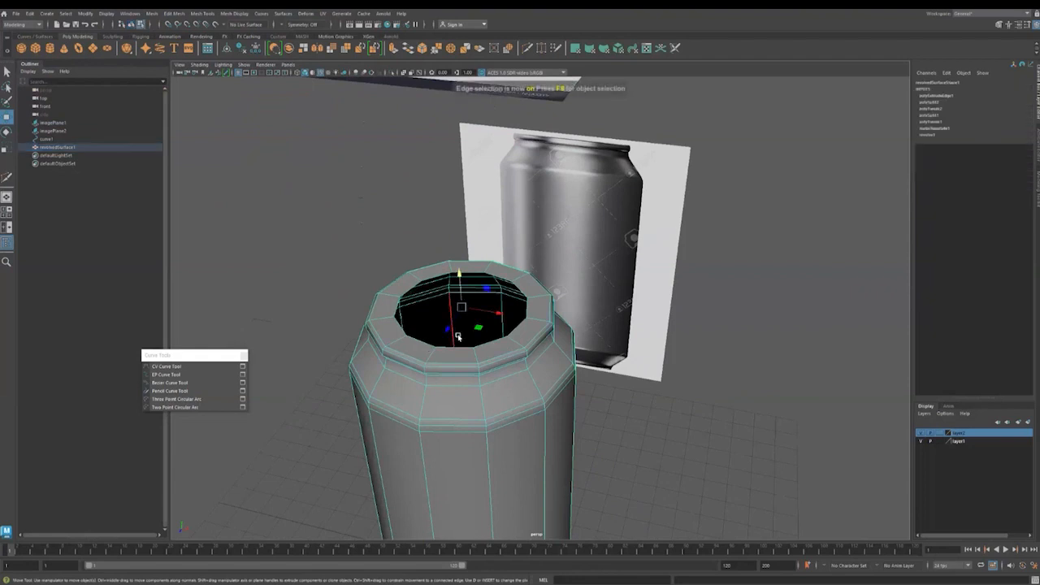
key("r")
left_click_drag(458, 336, 478, 334)
middle_click_drag(488, 327, 487, 416, "alt")
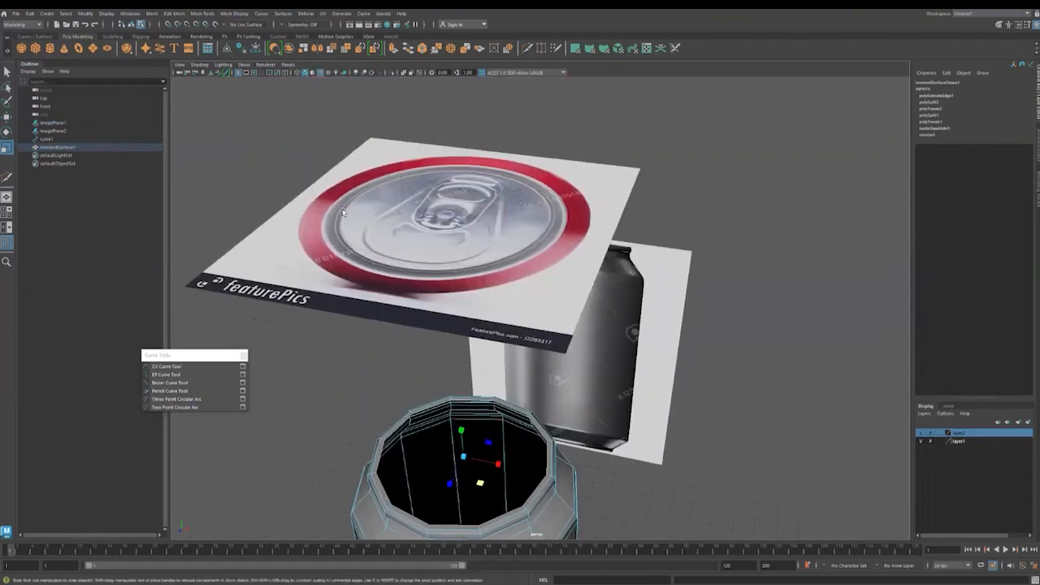
middle_click_drag(435, 346, 417, 234, "alt")
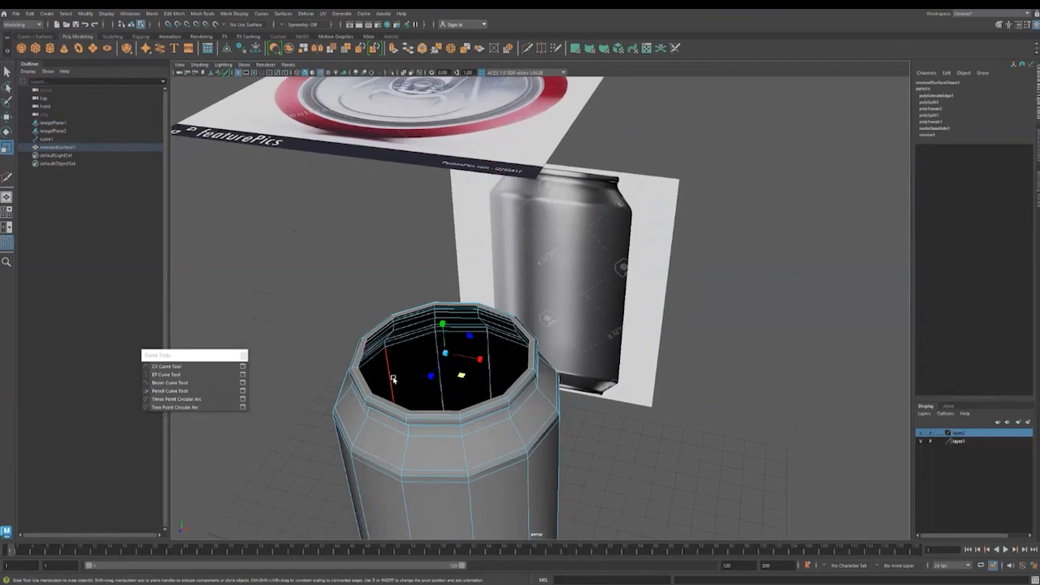
Extrude the rim's inner edge loop down into the can, and extrude it slightly inward as a thin ledge.
key("w")
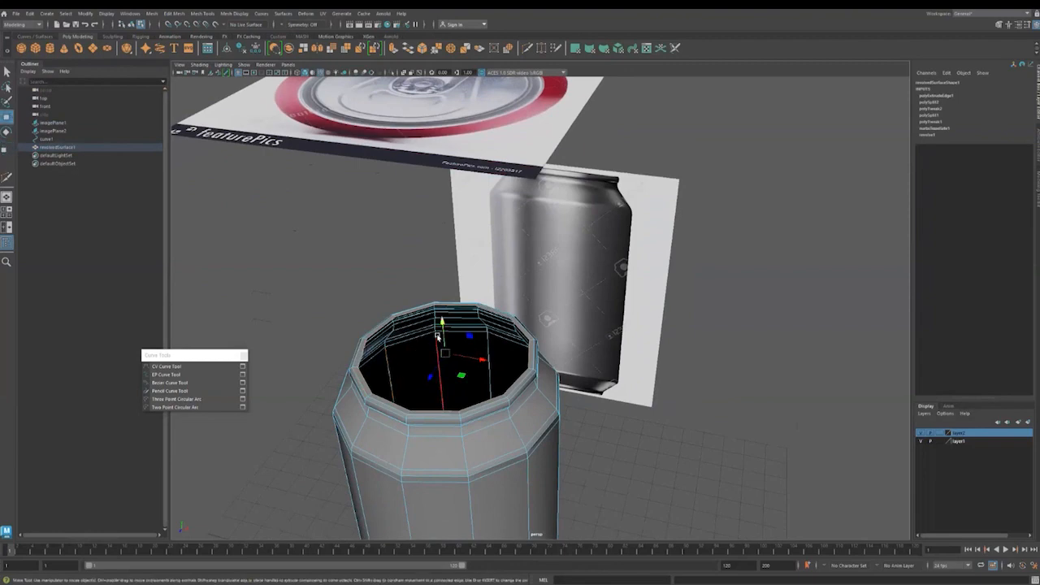
left_click_drag(443, 334, 430, 379, "shift")
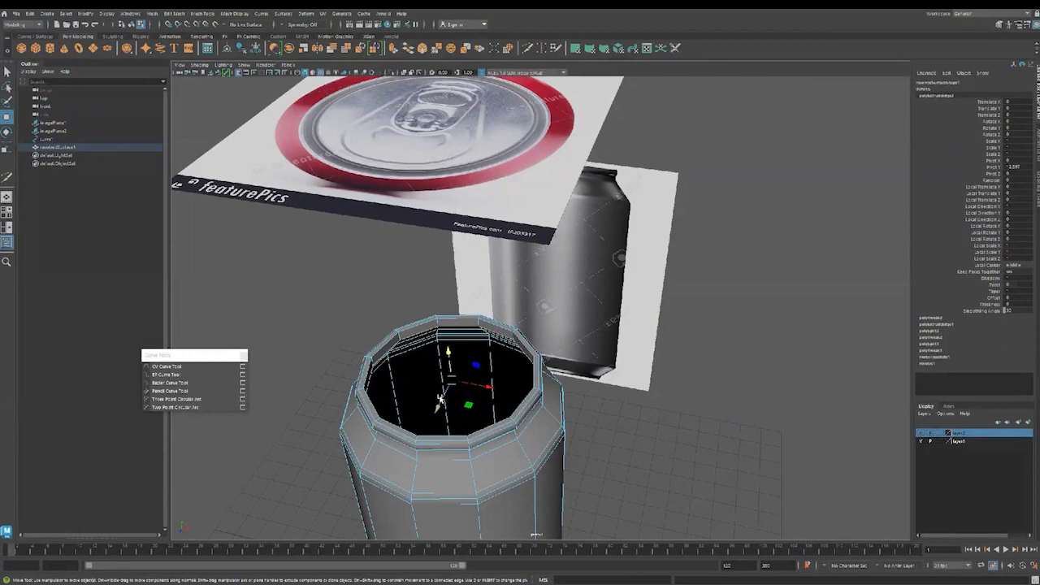
key("r")
scroll(450, 396, "up", 2)
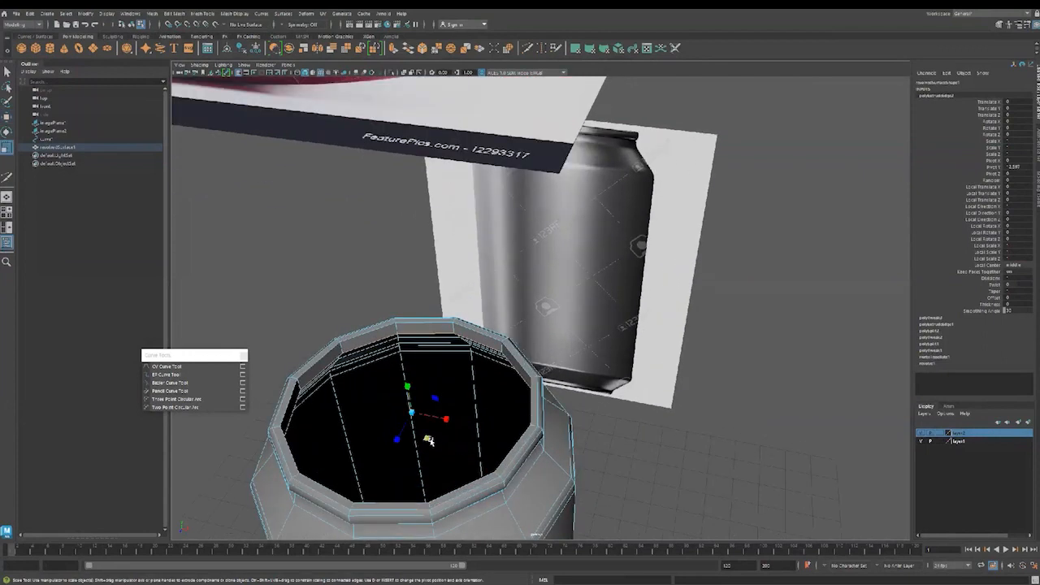
left_click_drag(428, 439, 427, 439, "shift")
Extrude the thin ledge's inner edge loop vertically and adjust its height slightly inside the rim.
key("w")
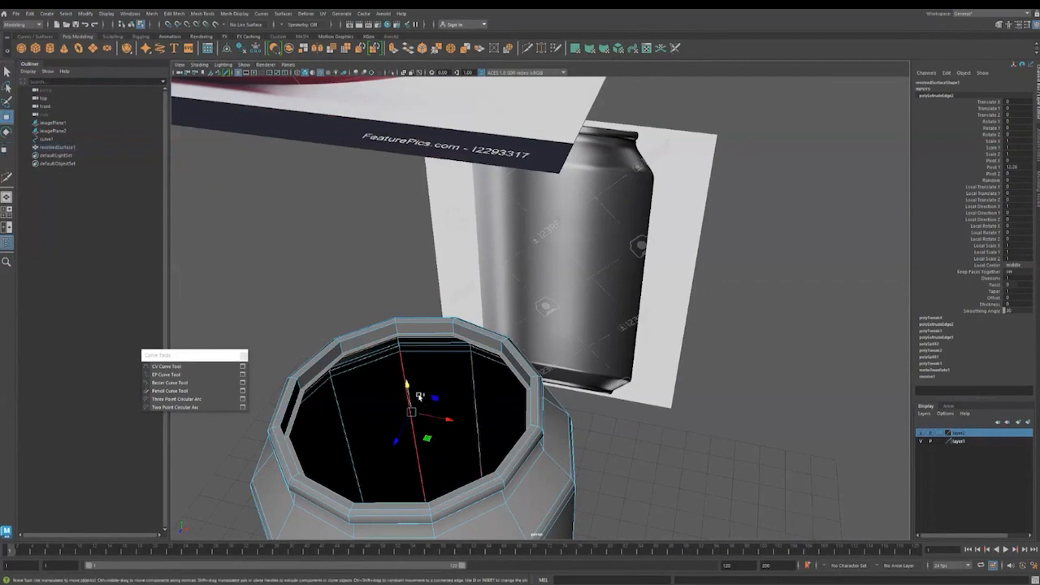
left_click_drag(409, 391, 409, 392, "shift")
left_click_drag(518, 429, 447, 394, "alt")
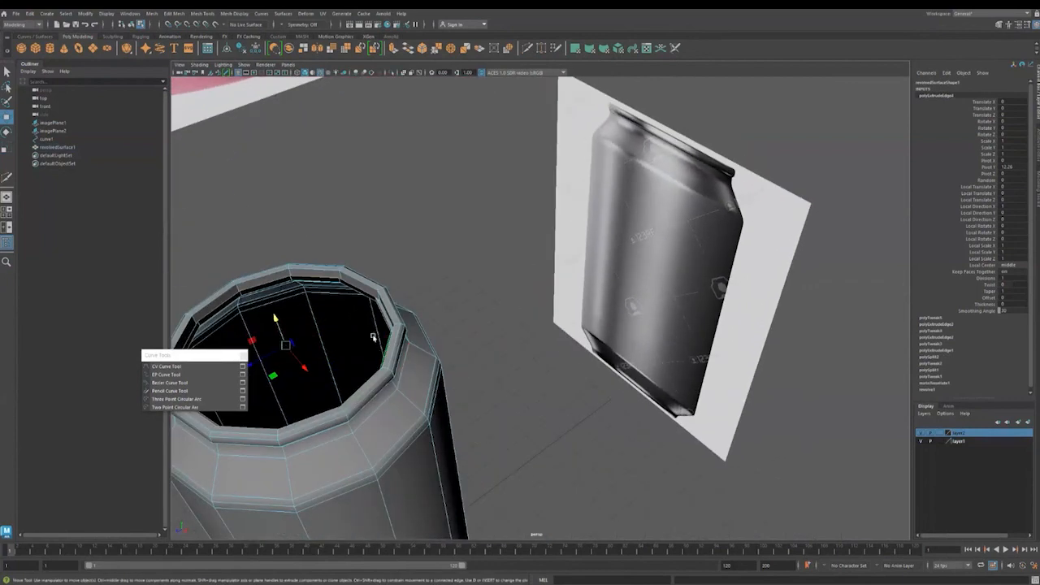
scroll(375, 339, "up", 3)
middle_click_drag(386, 346, 520, 304, "alt")
scroll(522, 317, "up", 3)
left_click_drag(525, 334, 511, 333, "alt")
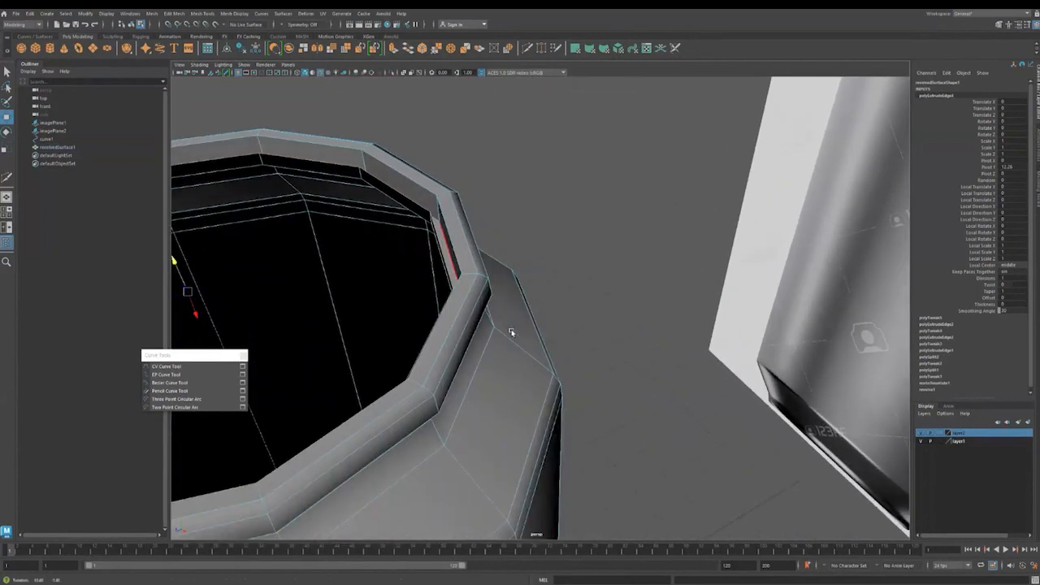
scroll(398, 370, "down", 3)
left_click_drag(413, 370, 448, 363, "alt")
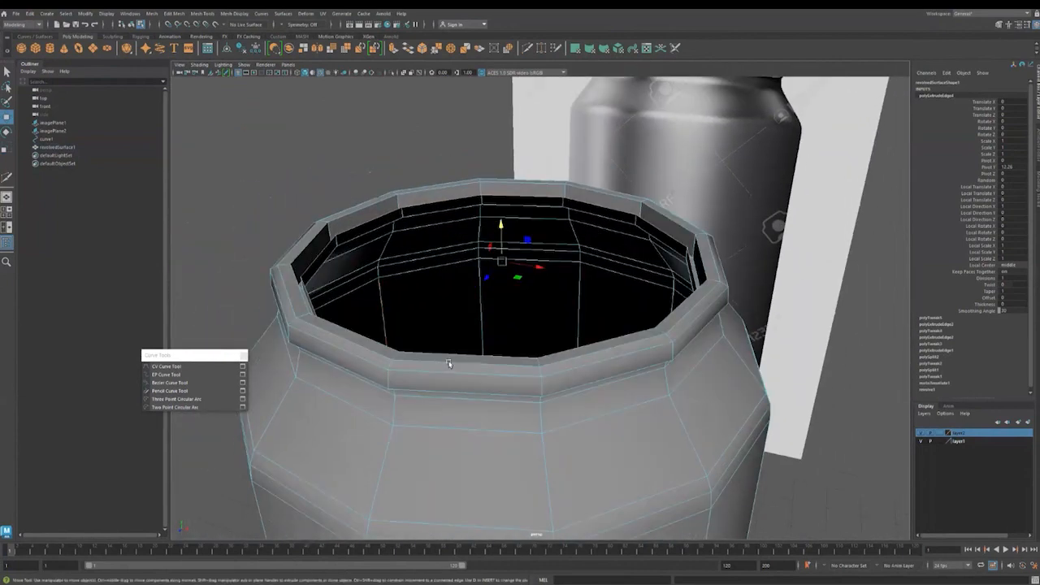
left_click_drag(500, 234, 499, 238)
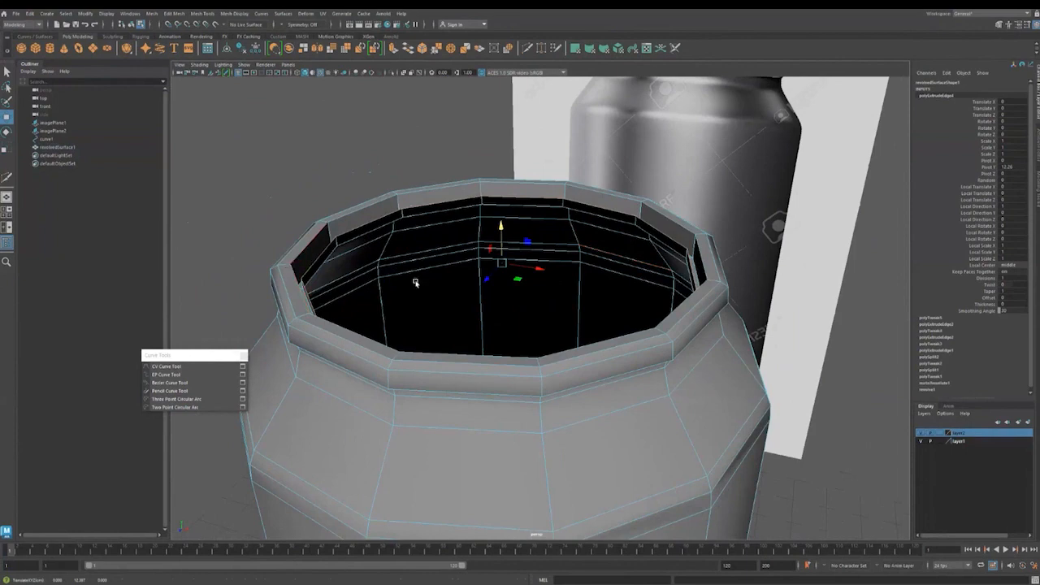
Extrude the inner edge loop inward twice to form the lid surface, and close the remaining hole with Merge to Center.
key("r")
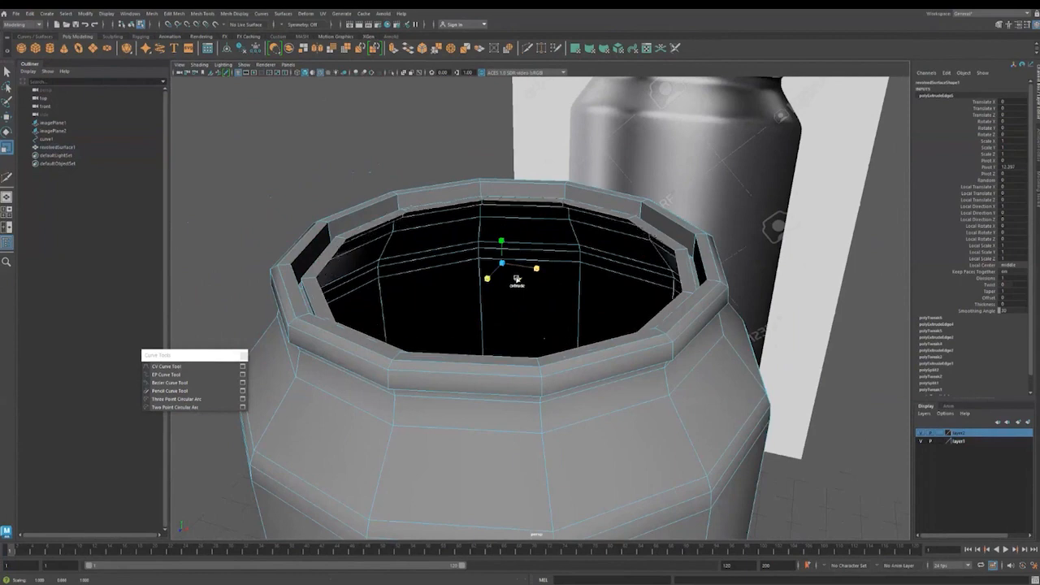
scroll(511, 286, "down", 3)
middle_click_drag(536, 352, 486, 322, "alt")
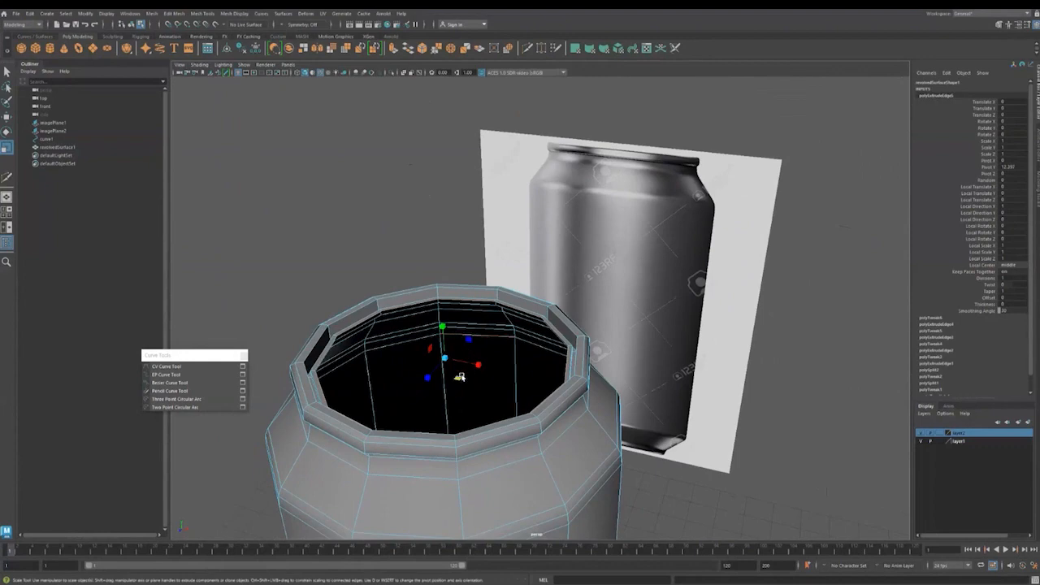
left_click_drag(457, 377, 458, 368, "shift")
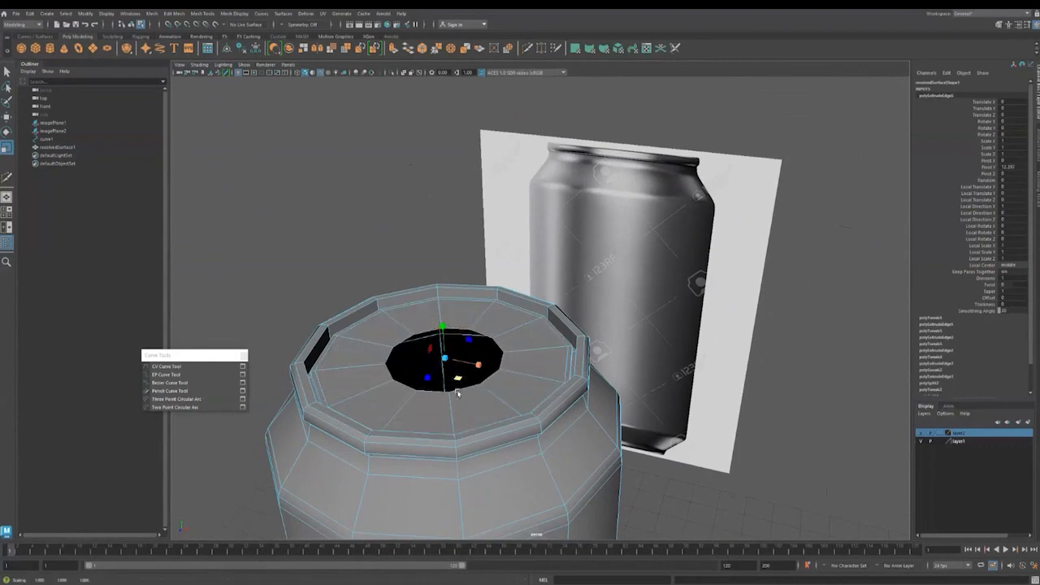
left_click(173, 15)
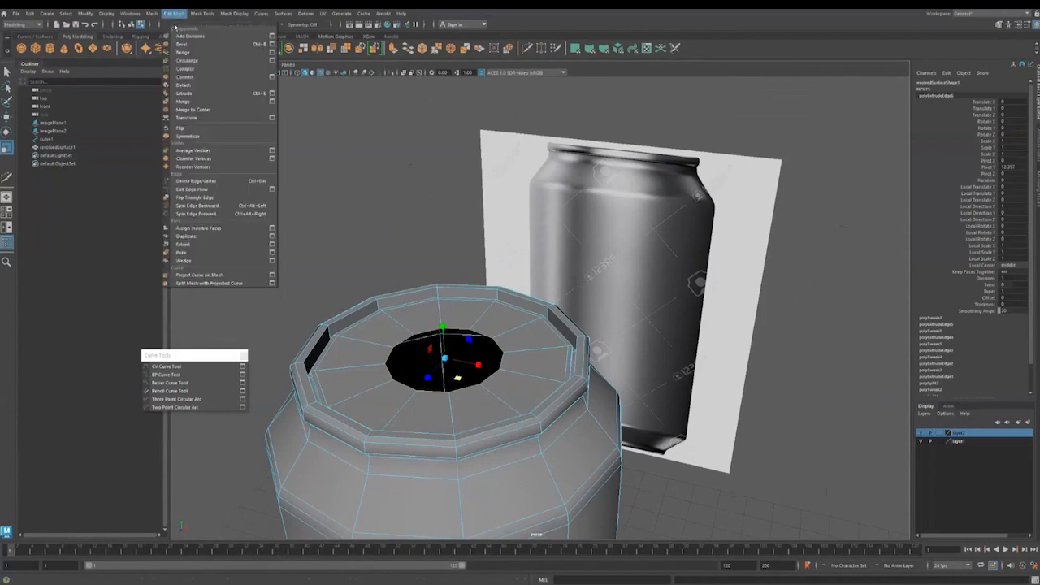
left_click(193, 108)
scroll(547, 432, "down", 2)
left_click_drag(593, 472, 537, 383, "alt")
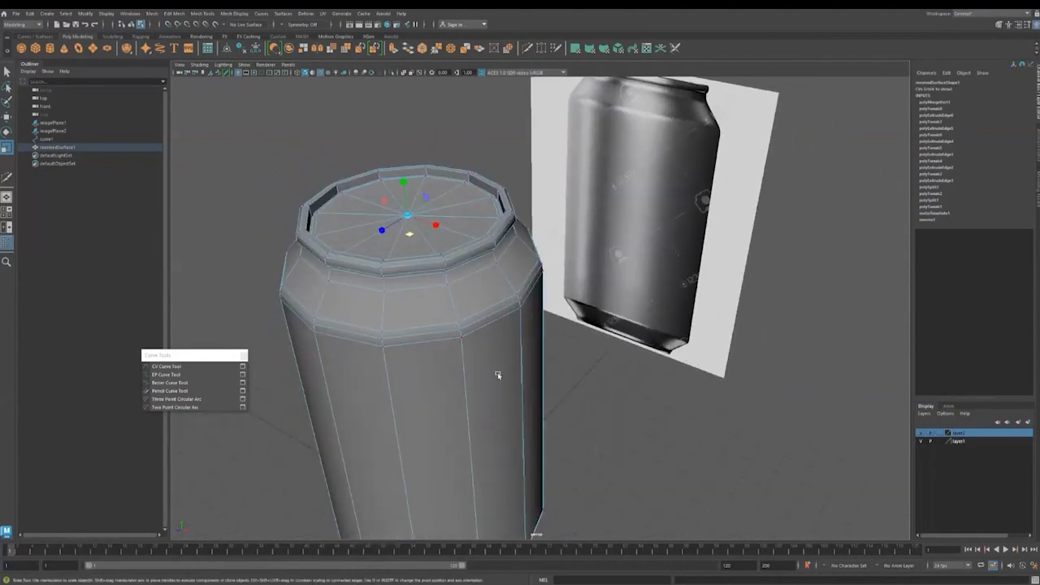
Select the edge loop around the can's open bottom and extrude it slightly inward to form a narrow ledge.
scroll(564, 365, "down", 4)
left_click_drag(585, 360, 474, 281, "alt")
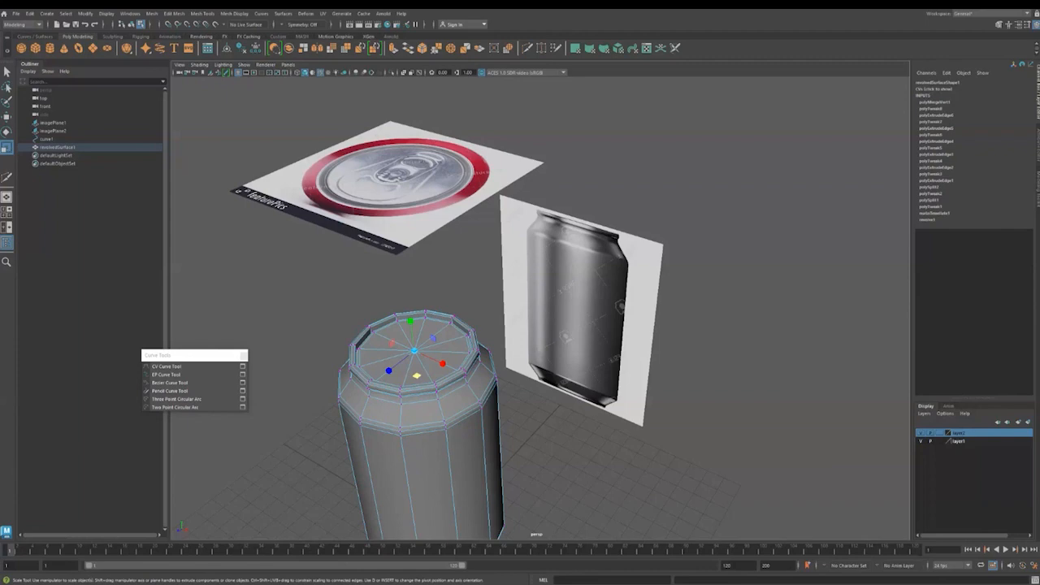
middle_click_drag(446, 465, 446, 358, "alt")
left_click_drag(455, 430, 461, 365, "alt")
scroll(461, 365, "up", 5)
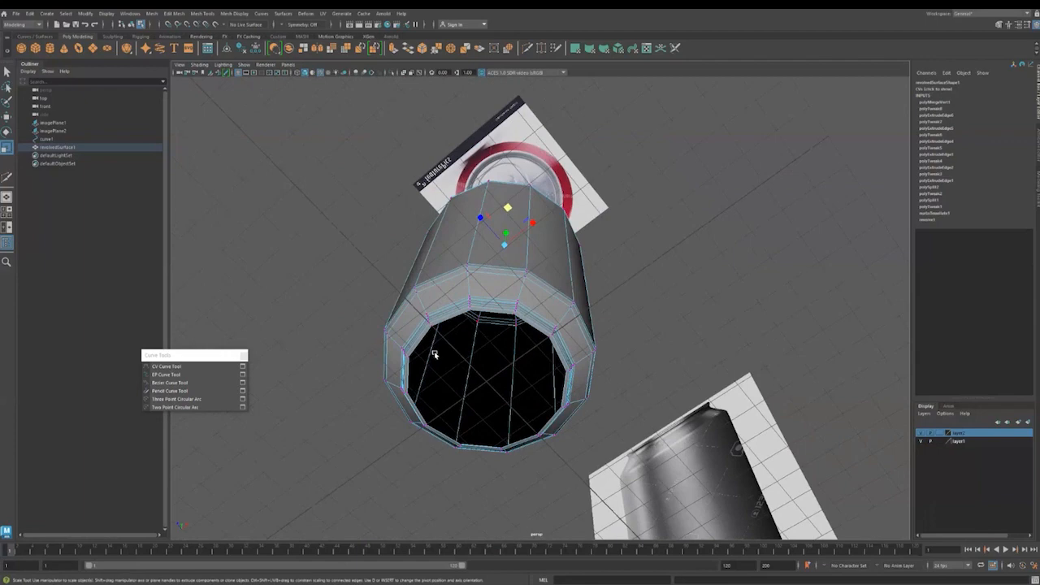
key("F10")
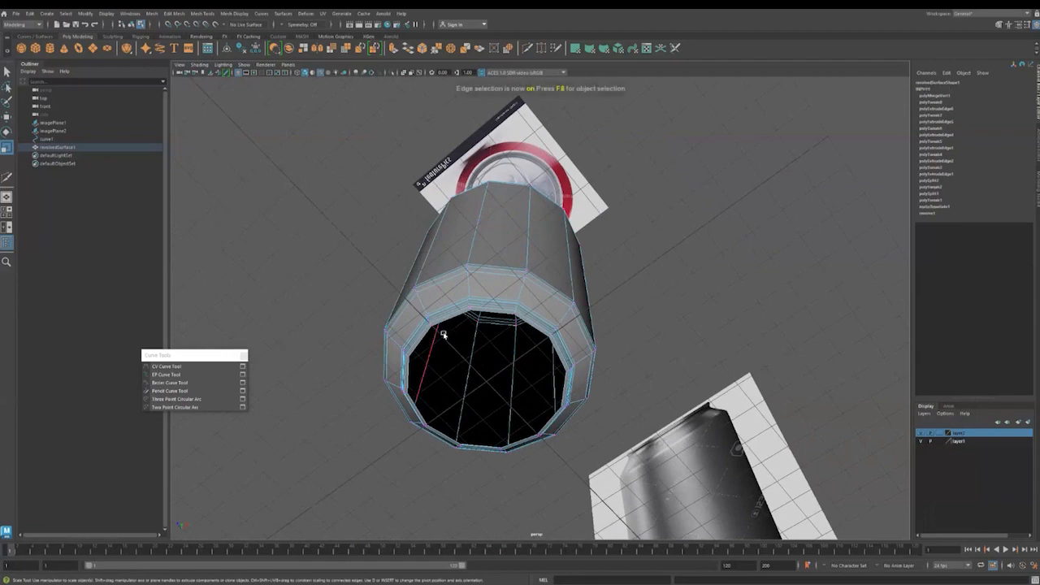
double_click(443, 325)
mouse_move(444, 349)
left_mouse_down("alt")
mouse_move(439, 359)
mouse_move(439, 351)
left_mouse_up("alt")
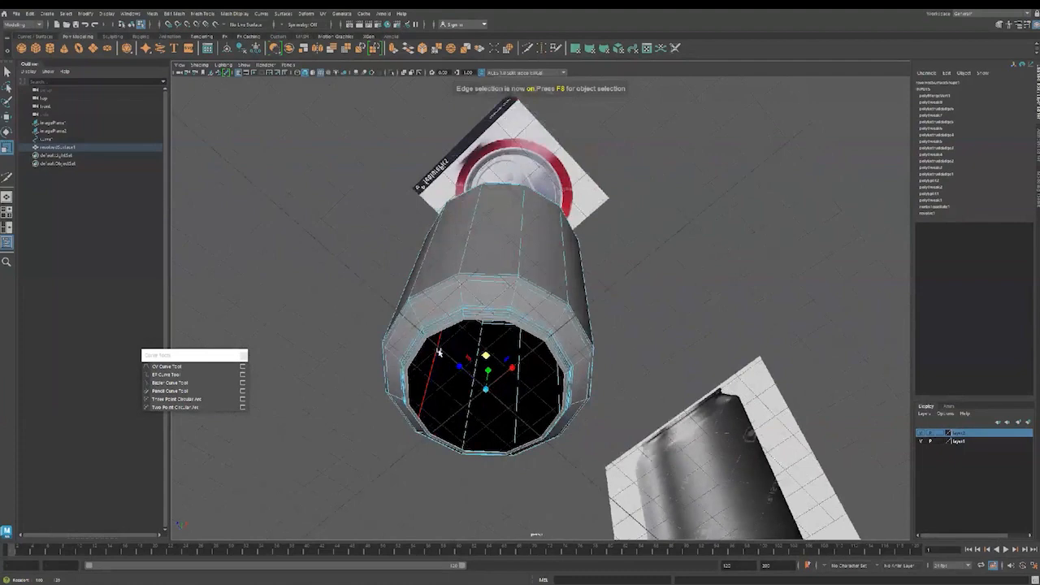
key("ctrl+e")
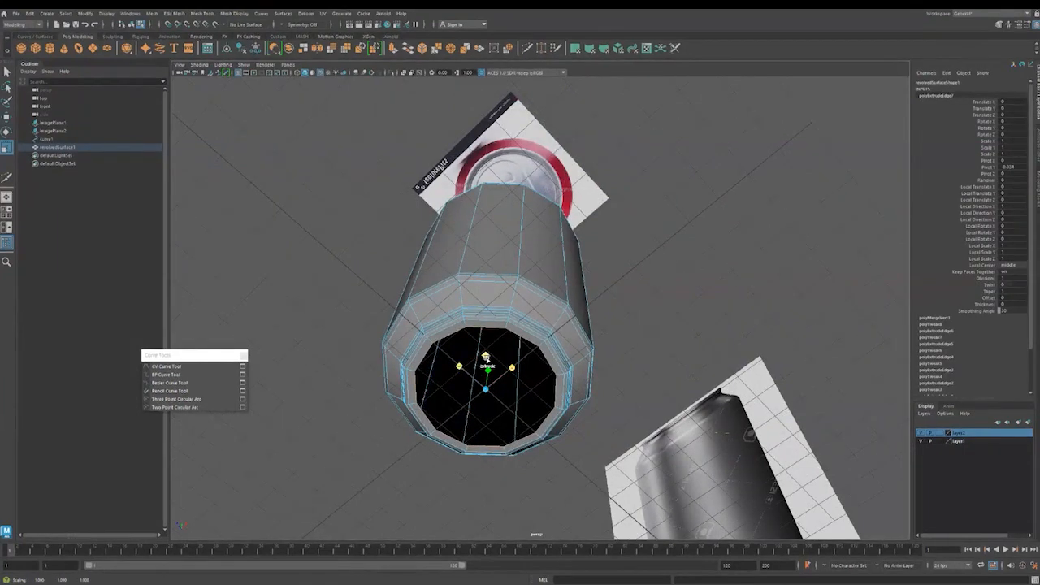
key("r")
Extrude the bottom ledge's inner edge loop a short distance up into the can.
left_click_drag(451, 406, 443, 344, "alt")
scroll(444, 345, "up", 2)
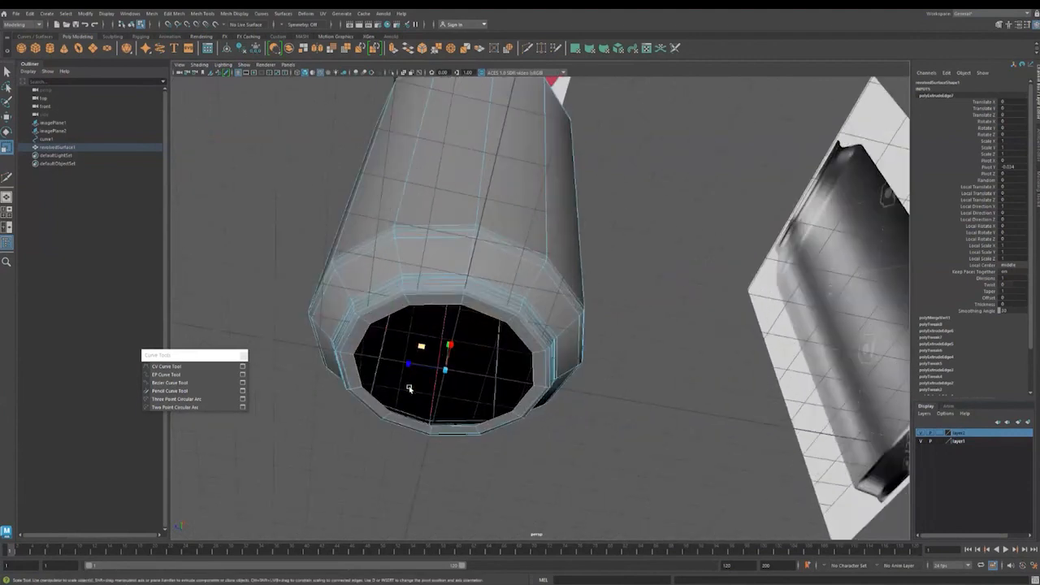
key("w")
left_click_drag(468, 389, 487, 403, "alt")
left_click_drag(471, 351, 474, 331, "shift")
left_click_drag(474, 390, 464, 379, "alt")
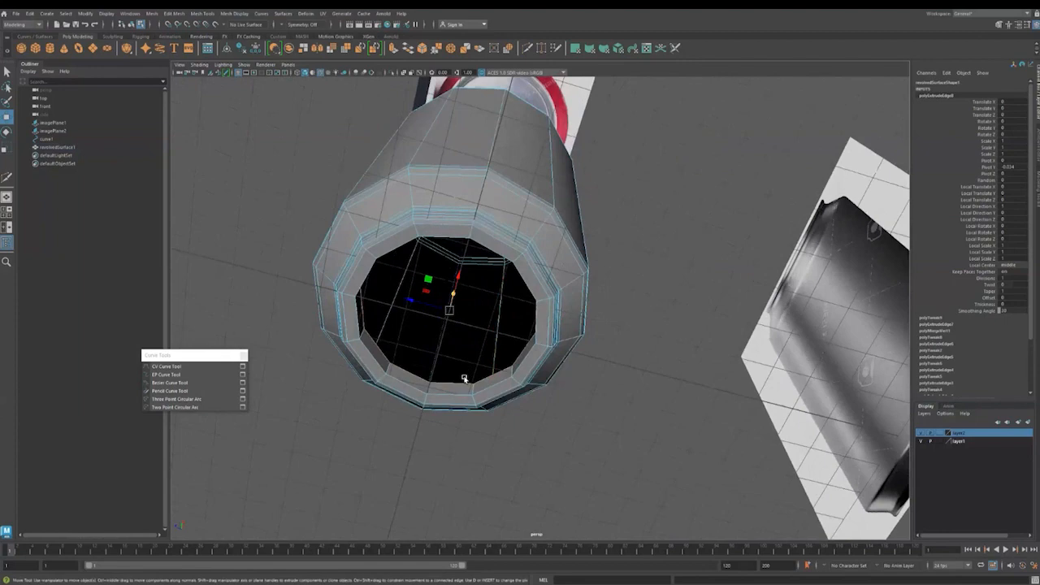
left_click_drag(459, 345, 460, 330, "alt")
left_click_drag(462, 368, 467, 358, "alt")
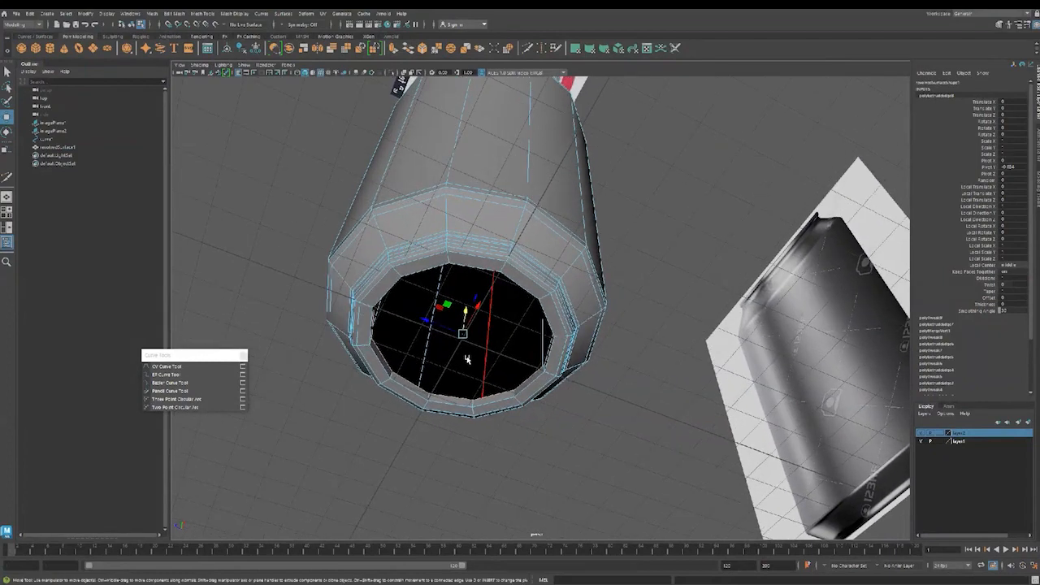
Extrude the recessed edge loop inward three times to form the base surface, and close the remaining hole with Merge to Center.
key("r")
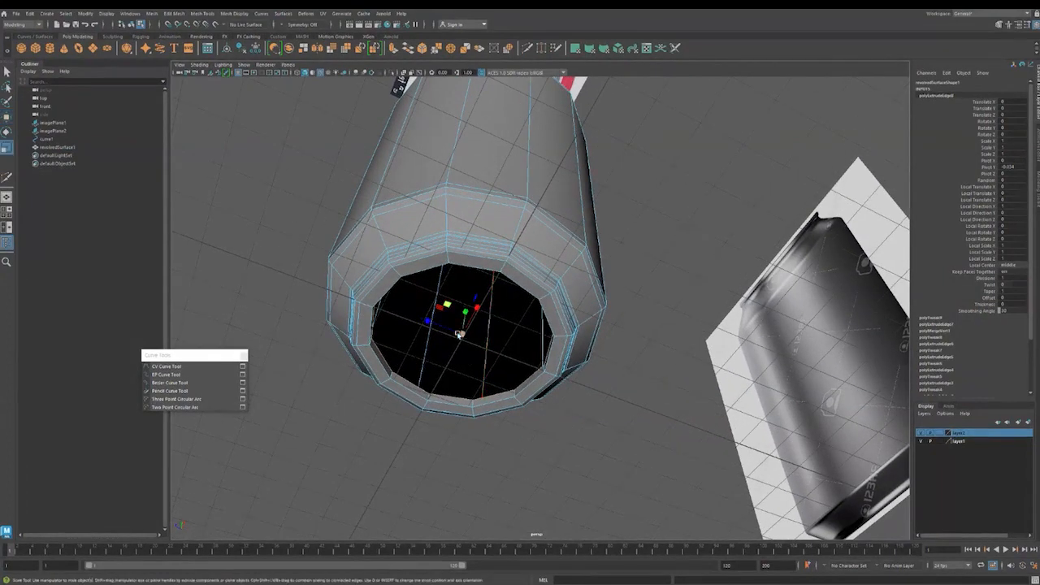
left_click_drag(451, 310, 453, 317)
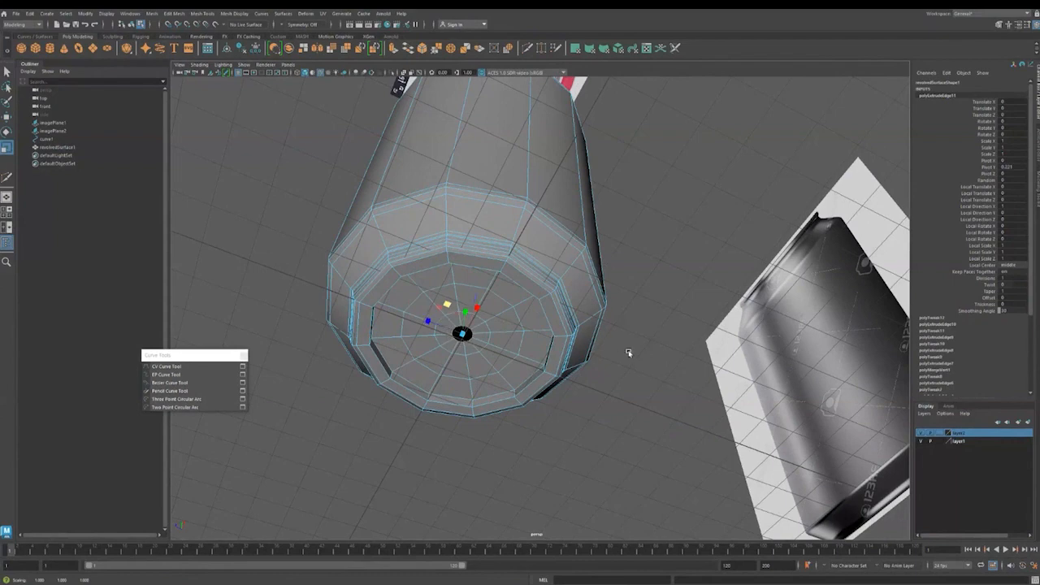
left_click(132, 14)
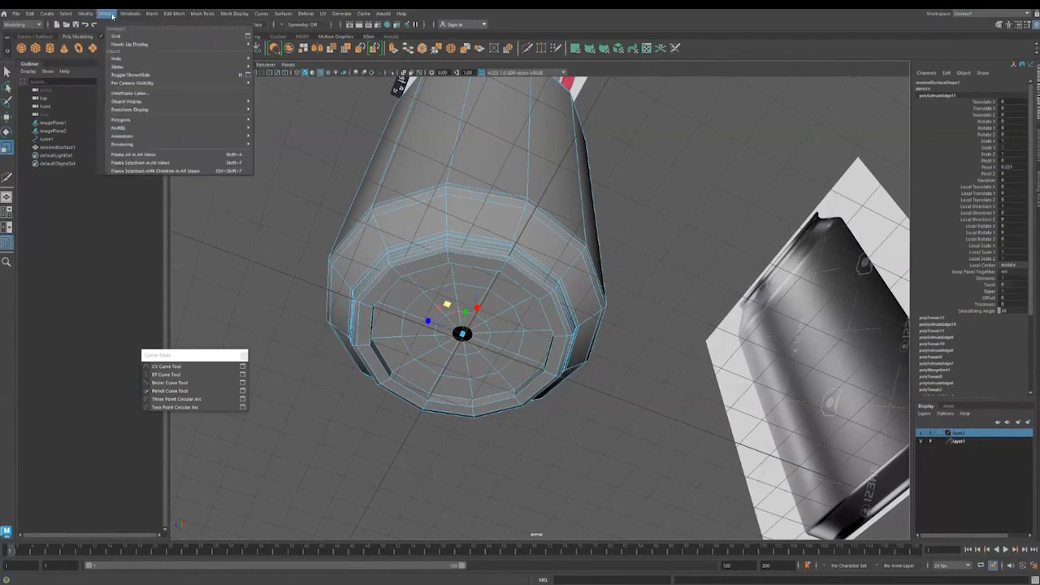
mouse_move(174, 14)
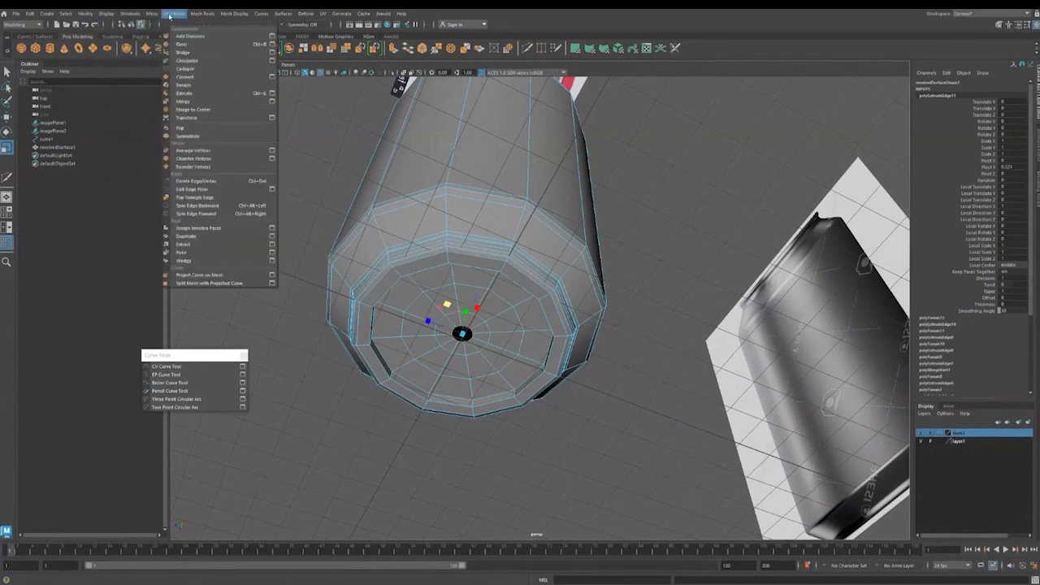
left_click(207, 112)
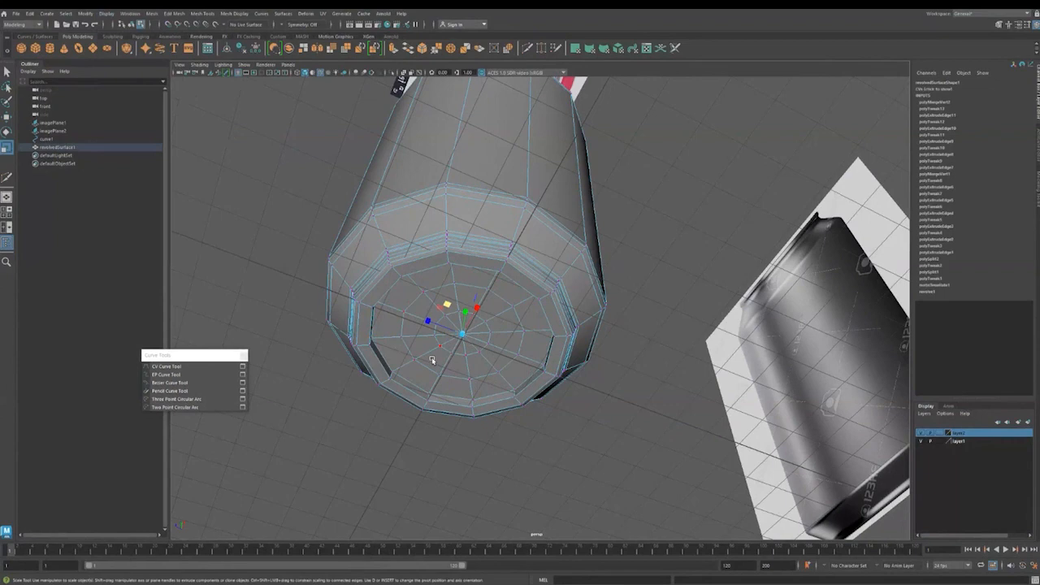
Select a ring of vertices on the base surface and move it up into the can to start the concave dome.
left_click(424, 290)
double_click(405, 314, "shift")
left_click_drag(439, 380, 444, 349, "alt")
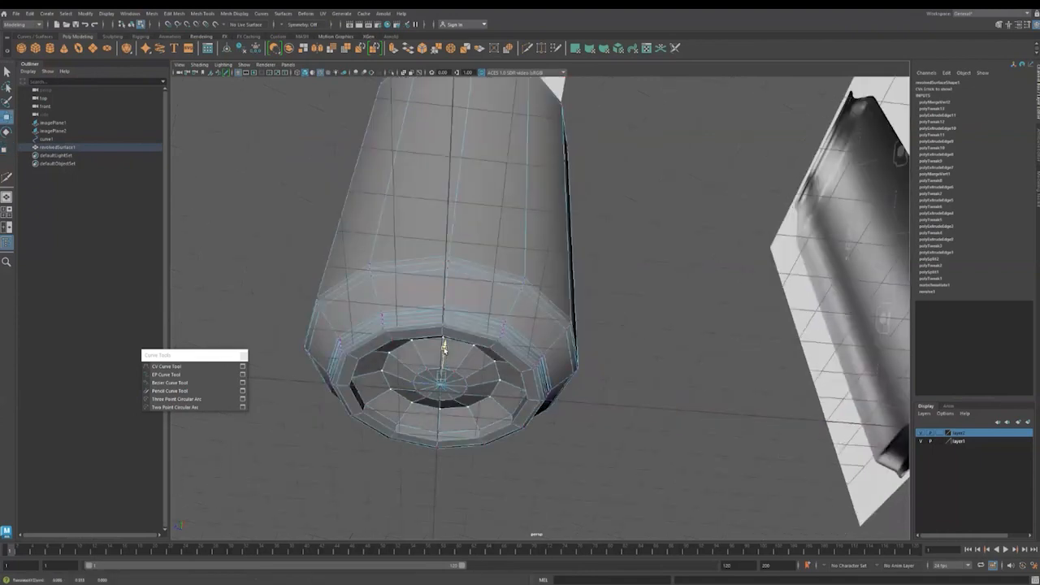
key("w")
left_click_drag(443, 360, 467, 345)
Turn on X-ray display in the front view and raise the base's centre vertex slightly to form the dome's peak.
left_click(465, 391)
key("space")
key("space")
scroll(470, 473, "down", 2)
middle_click_drag(654, 494, 607, 393, "alt")
scroll(608, 393, "up", 2)
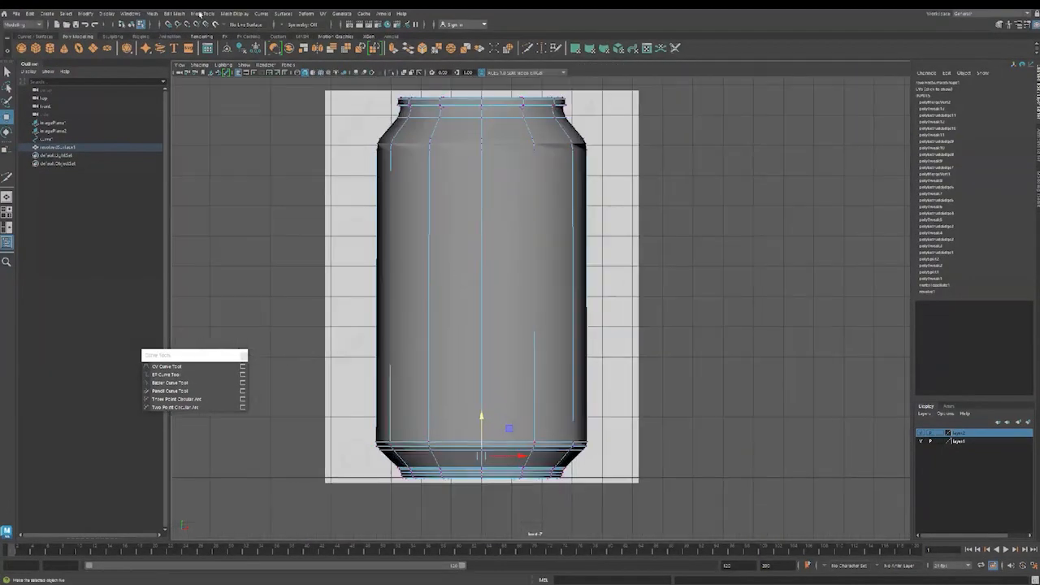
left_click(403, 73)
middle_click_drag(525, 306, 529, 189, "alt")
scroll(441, 360, "up", 2)
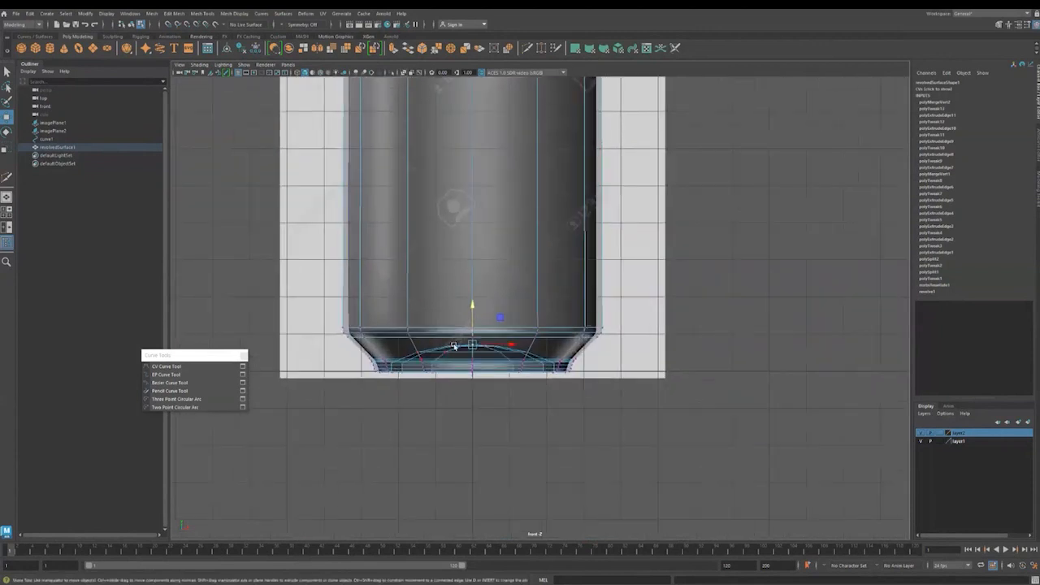
left_click_drag(472, 316, 471, 312)
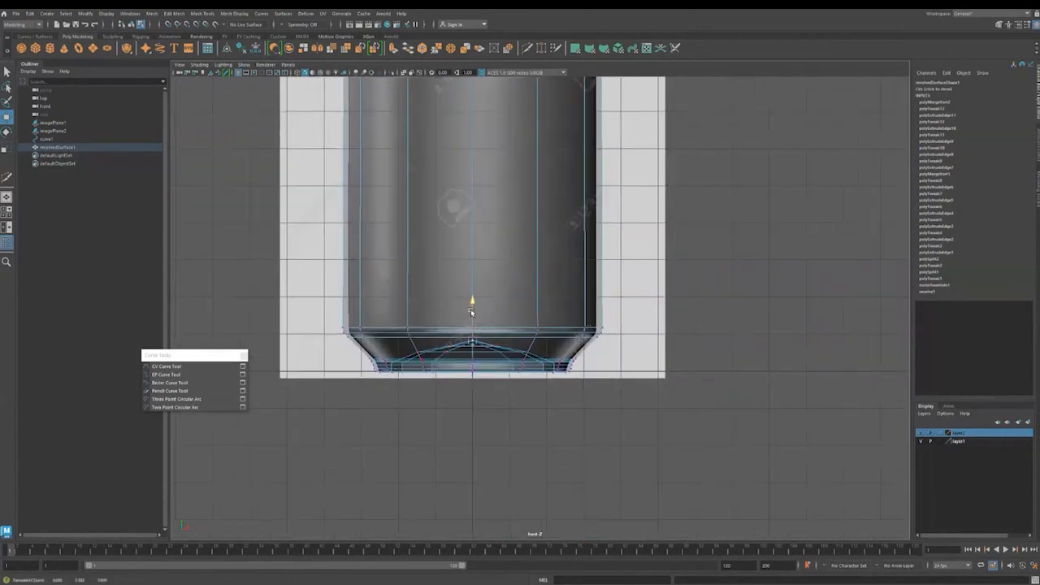
Adjust the heights of the dome's inner and outer vertex rings so the base follows a smoother arc.
scroll(441, 352, "up", 1)
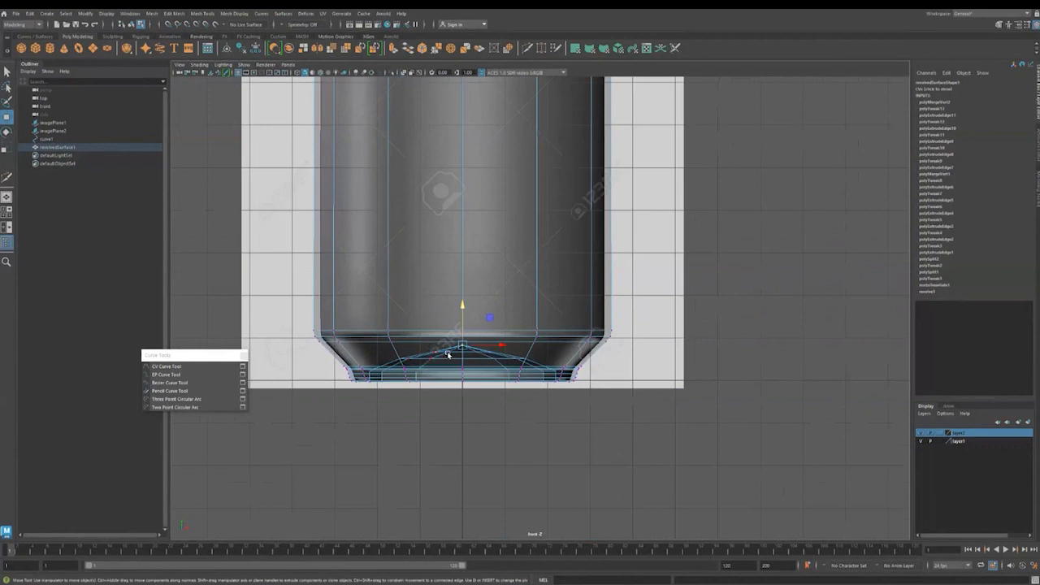
scroll(448, 354, "up", 2)
double_click(423, 360, "shift")
left_click_drag(451, 328, 450, 325)
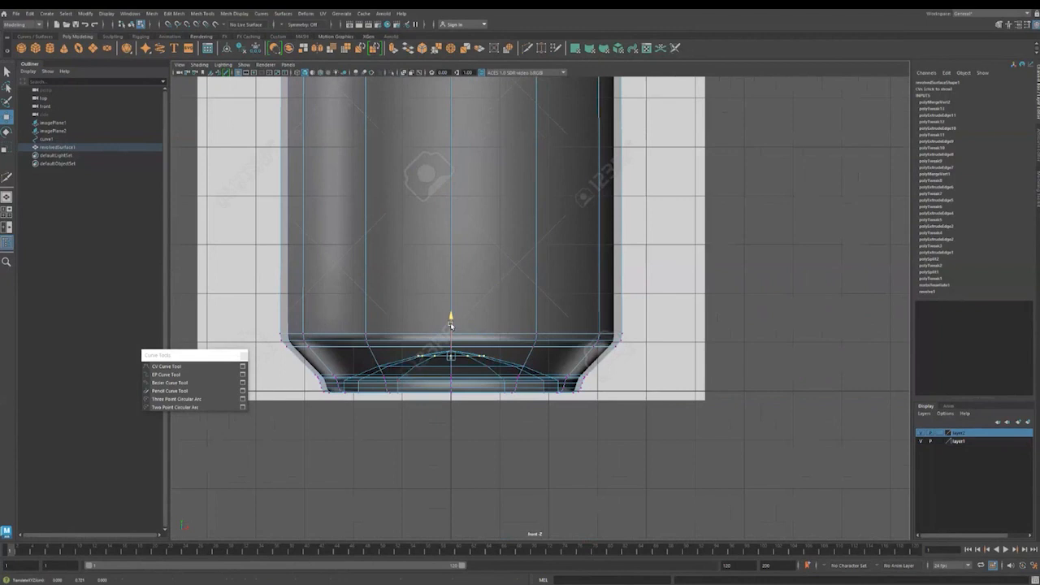
left_click(413, 367)
double_click(394, 366, "shift")
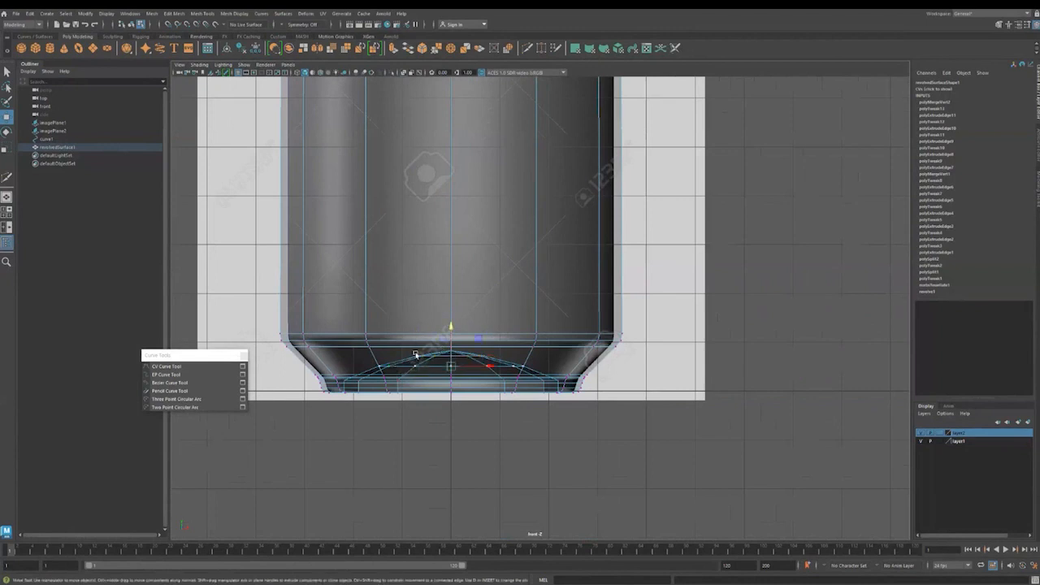
left_click_drag(452, 343, 433, 355)
Scale the dome's inner vertex ring outward to round off the peak of the concave base.
key("r")
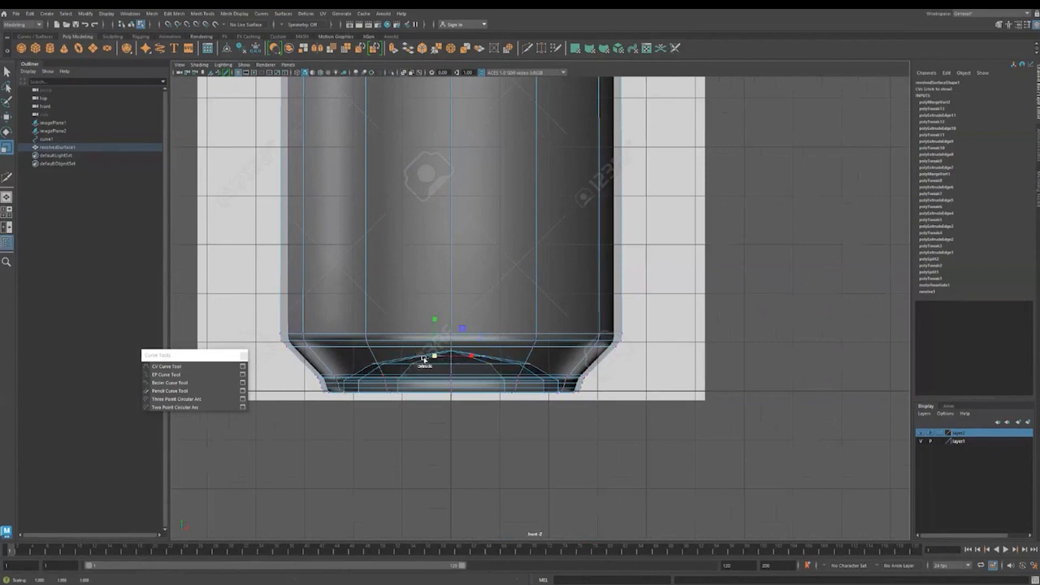
scroll(424, 355, "up", 3)
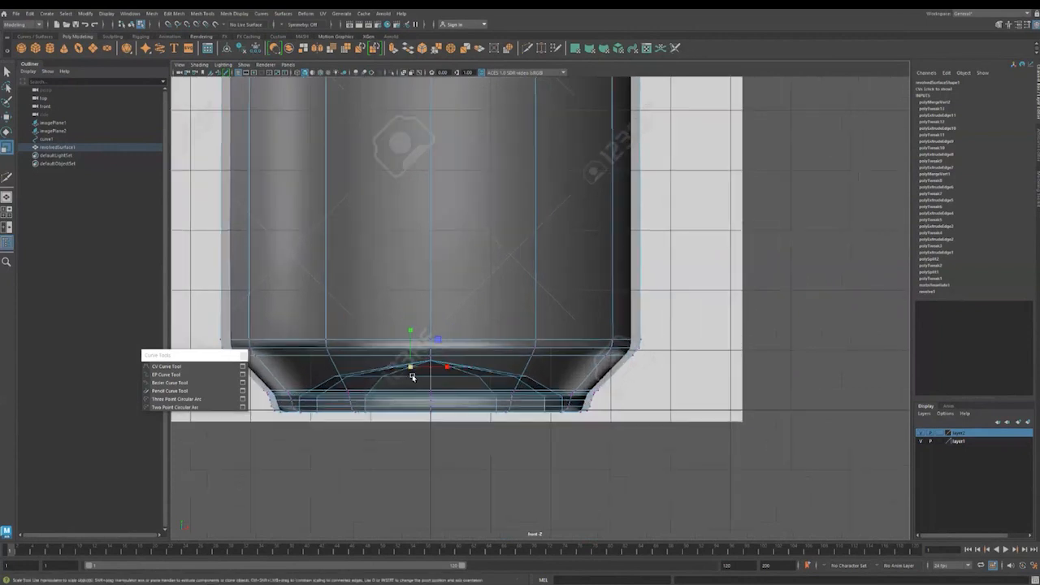
left_click(399, 368)
left_click(452, 369)
left_click(432, 366)
left_click_drag(442, 357, 458, 348)
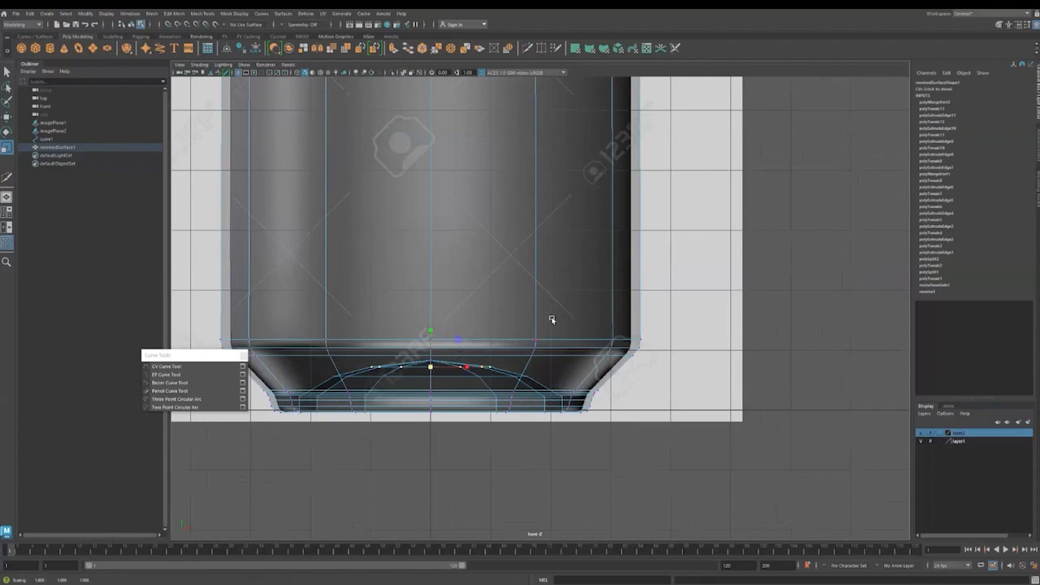
Return to the perspective view and display the whole can object with smooth mesh preview.
key("space")
key("space")
left_click_drag(556, 369, 618, 344, "alt")
left_click(7, 71)
left_click(521, 392)
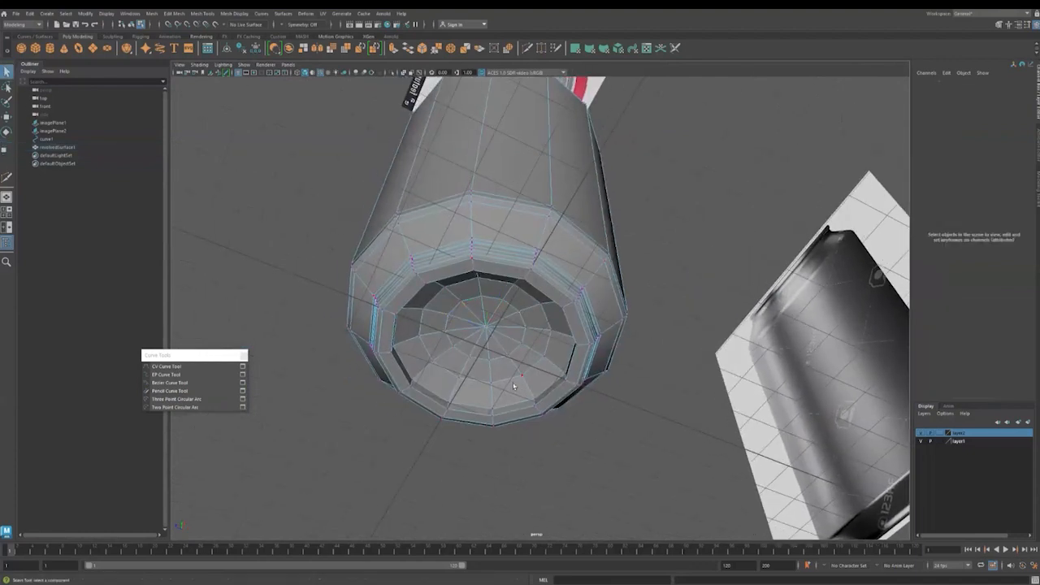
key("F8")
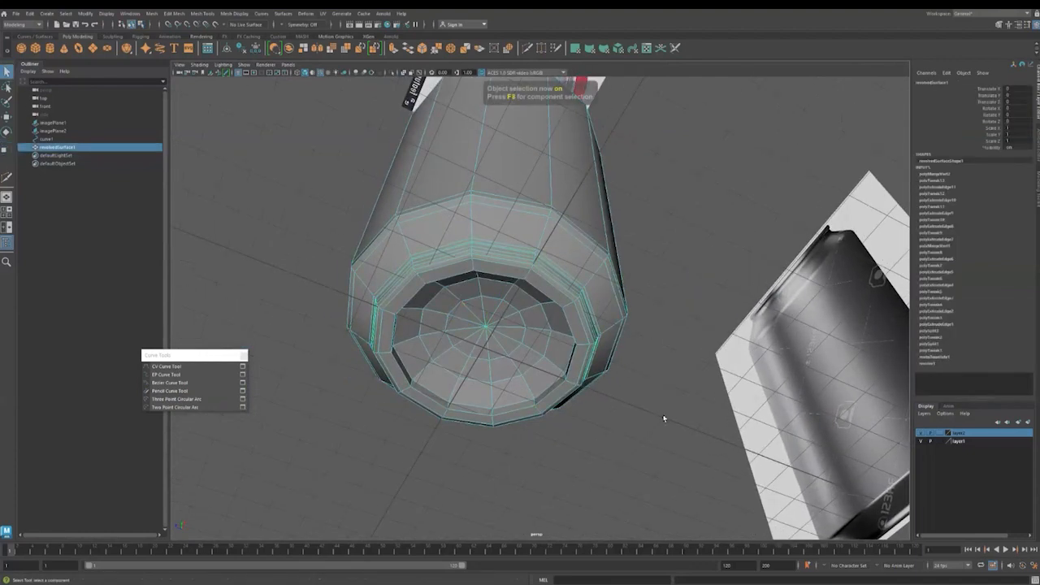
key("3")
Examine the smoothed underside and the overall can shape with the wireframe highlight cleared.
left_click_drag(501, 444, 478, 308, "alt")
scroll(411, 466, "up", 3)
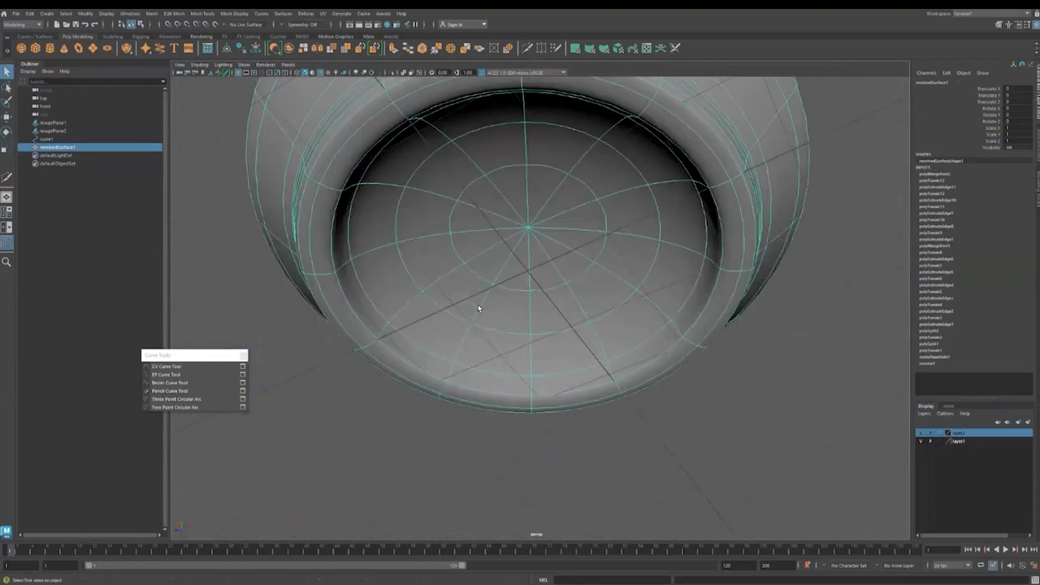
left_click_drag(555, 308, 549, 390, "alt")
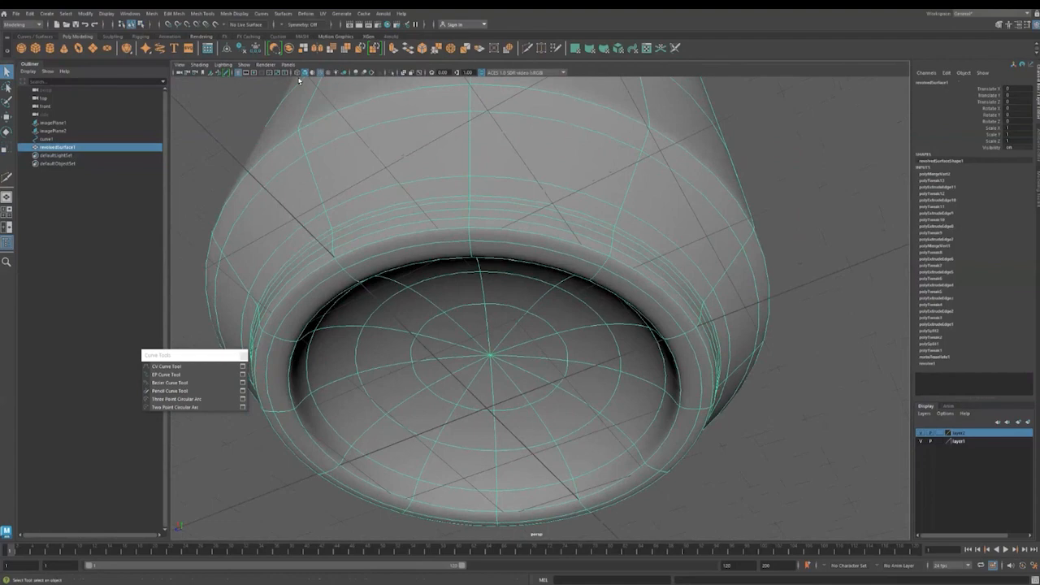
left_click(211, 137)
middle_click_drag(605, 277, 697, 201, "alt")
left_click_drag(649, 332, 611, 377, "alt")
scroll(611, 377, "down", 3)
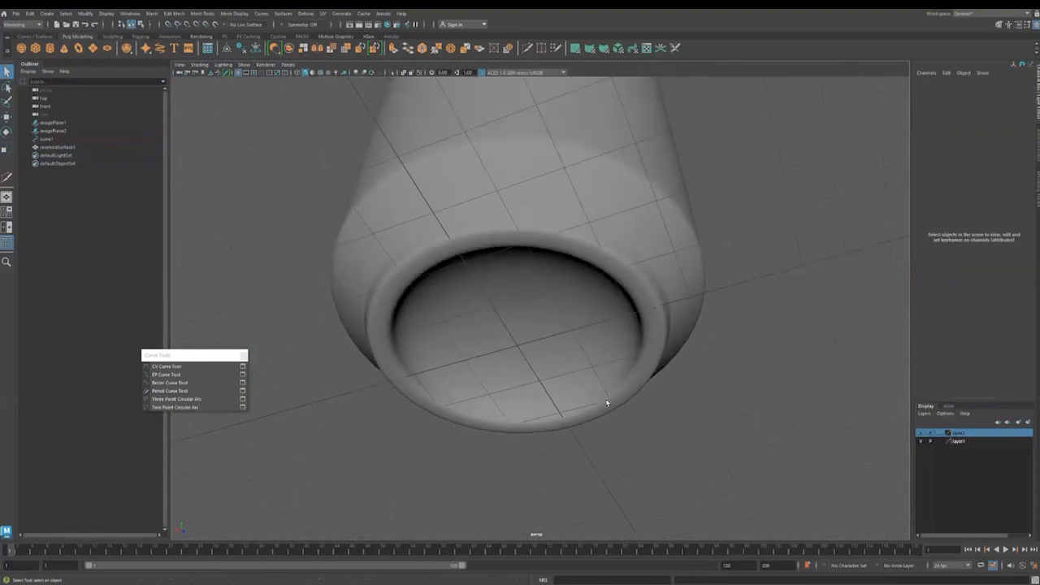
middle_click_drag(578, 250, 562, 323, "alt")
scroll(562, 288, "down", 4)
mouse_move(561, 285)
left_mouse_down("alt")
mouse_move(558, 276)
mouse_move(443, 279)
mouse_move(571, 281)
mouse_move(532, 214)
mouse_move(536, 268)
mouse_move(553, 284)
left_mouse_up("alt")
scroll(552, 285, "down", 3)
Move the can sideways away from the origin to separate it from its profile curve.
left_click(561, 289)
left_click_drag(651, 321, 680, 336, "alt")
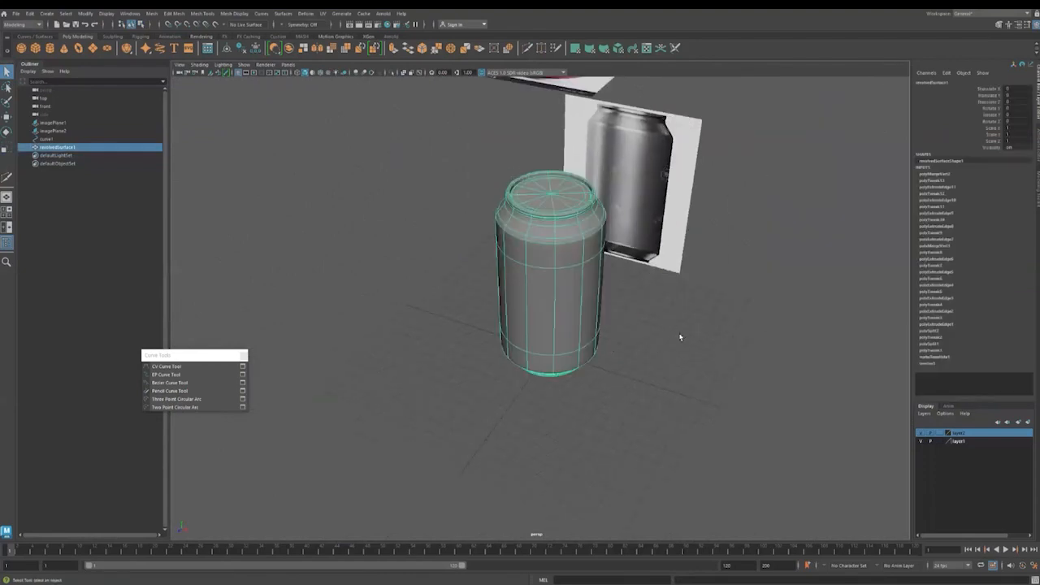
key("w")
left_click_drag(577, 360, 383, 322, "alt")
left_click_drag(455, 366, 425, 154, "alt")
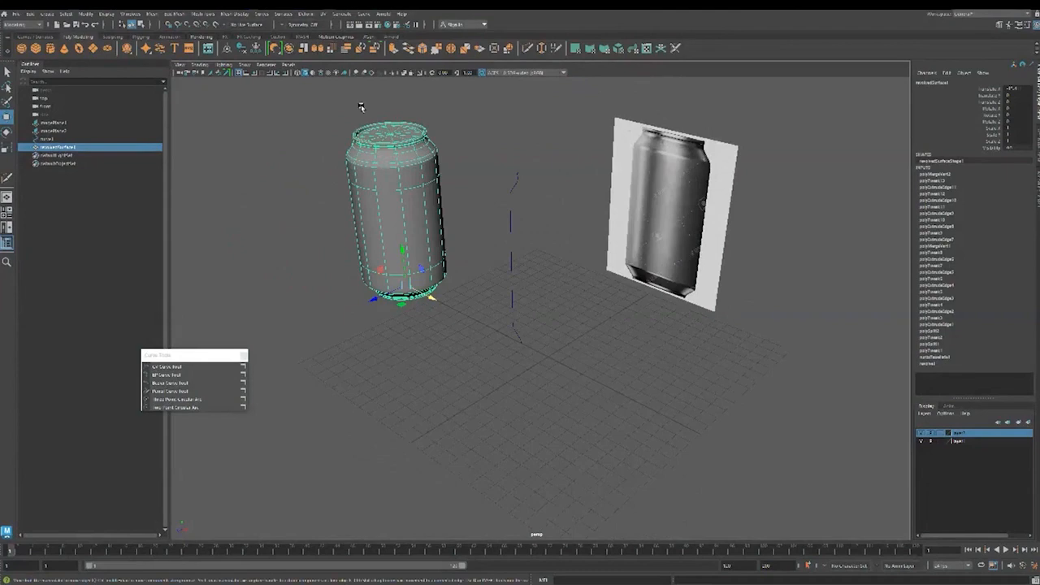
Try to delete the leftover profile curve, and undo the deletion.
left_click(514, 294)
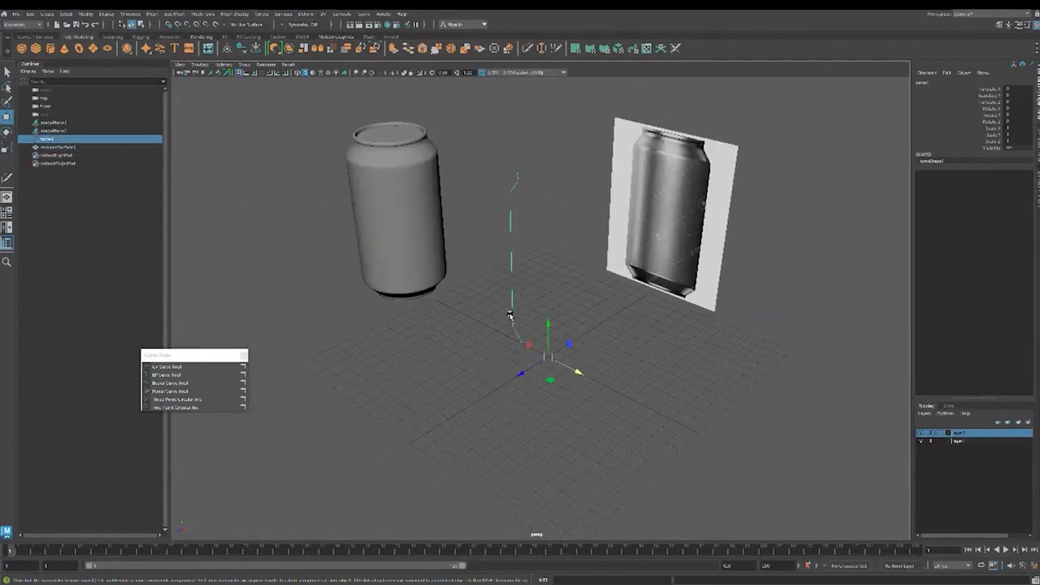
key("Delete")
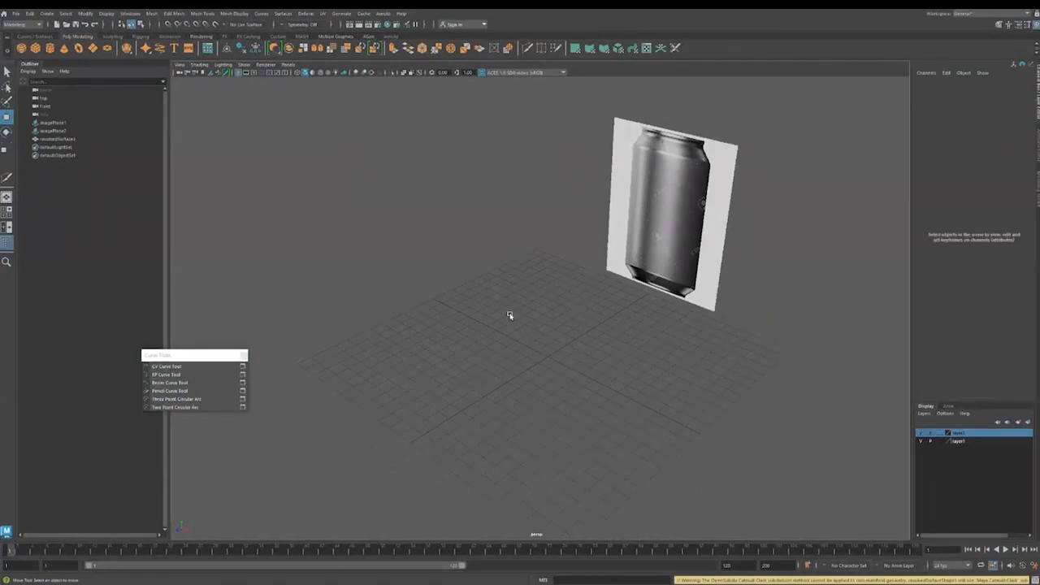
key("ctrl+z")
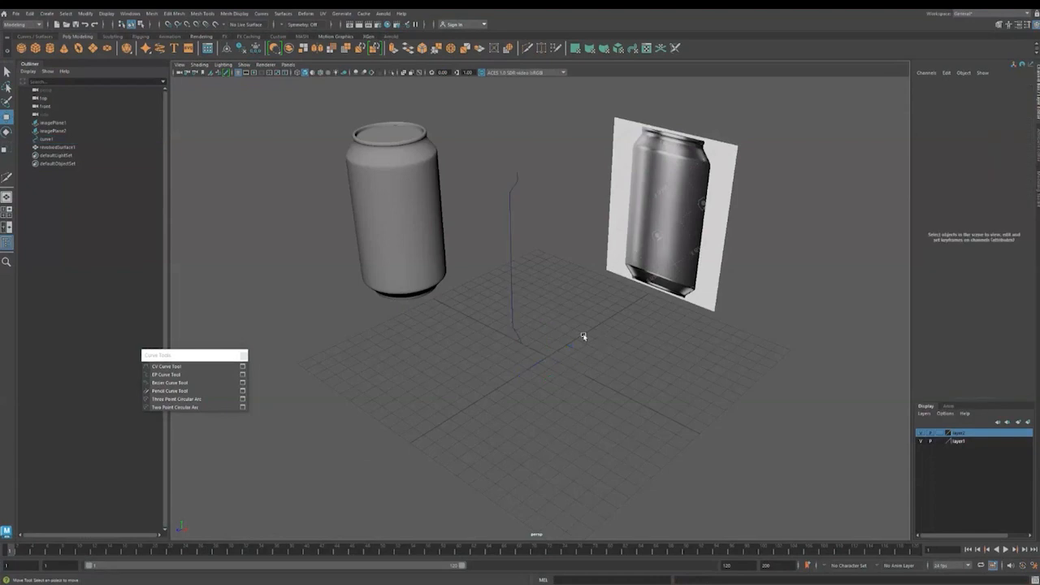
Select the leftover profile curve again and delete it.
left_click(512, 294)
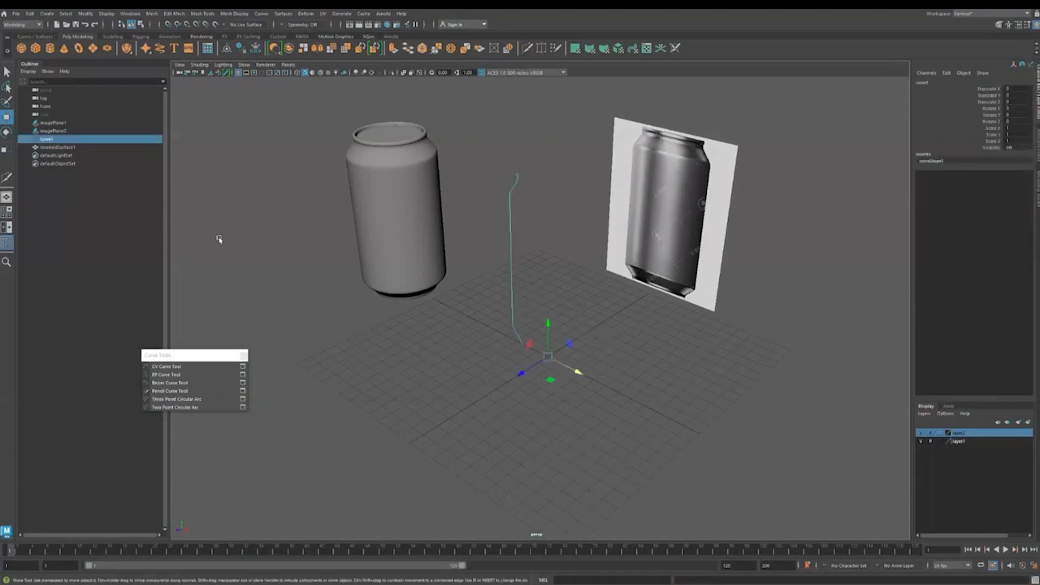
key("Delete")
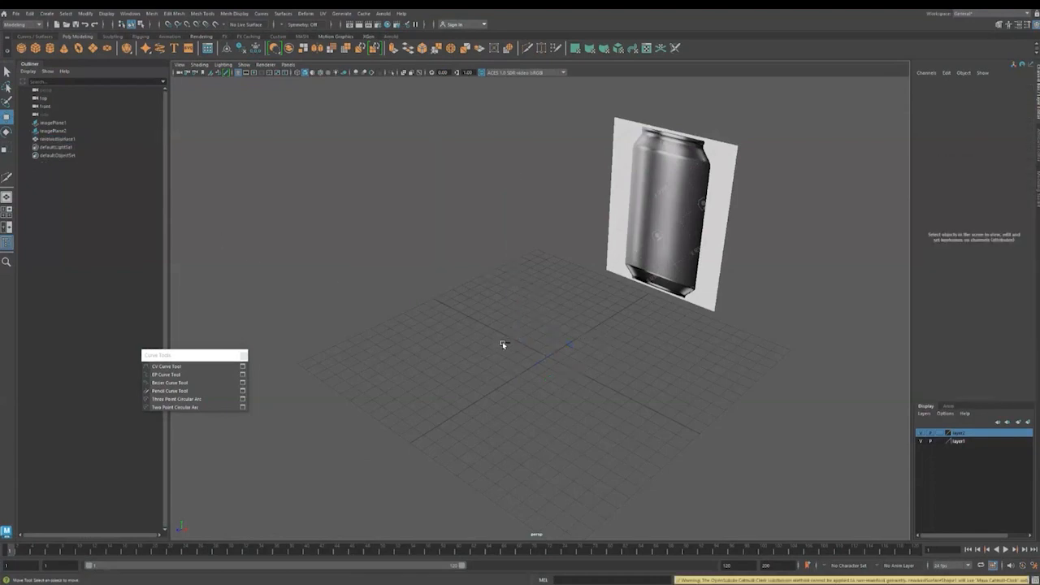
Undo the deletion of the profile curve and select the can body.
key("ctrl+z")
left_click(416, 265)
left_click_drag(469, 251, 544, 305, "alt")
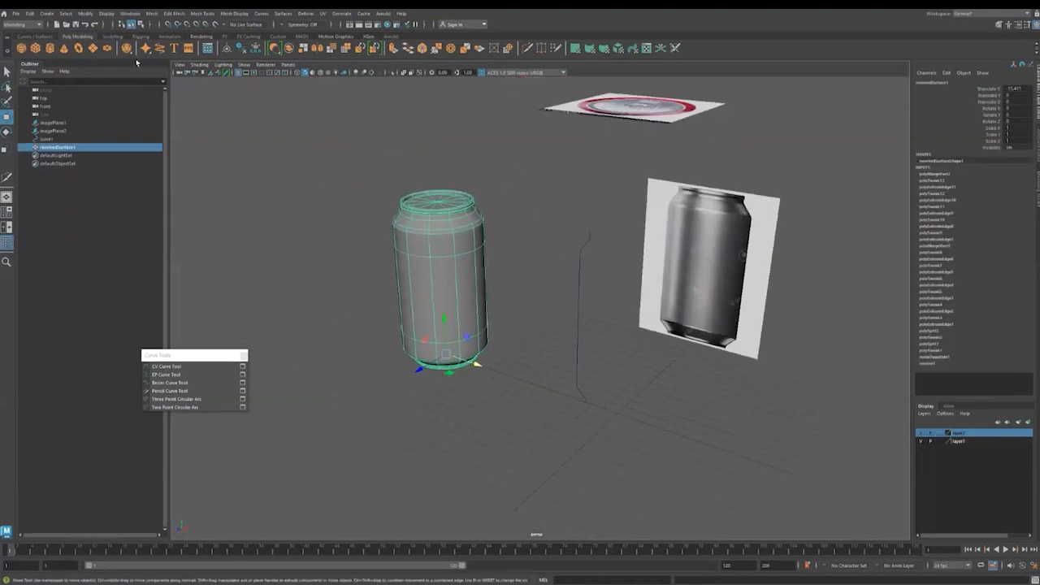
left_click(106, 13)
mouse_move(87, 15)
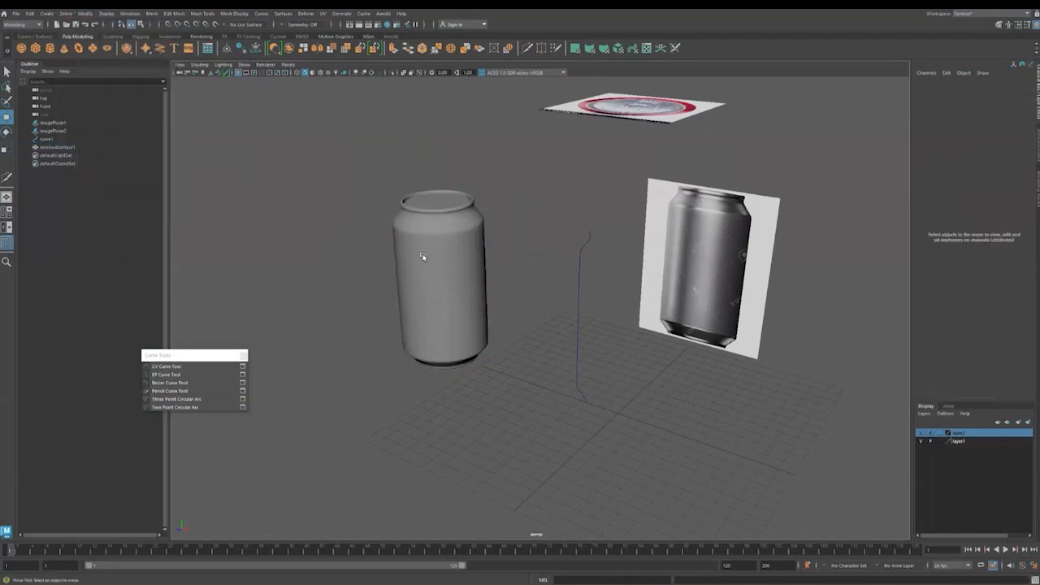
left_click(423, 259)
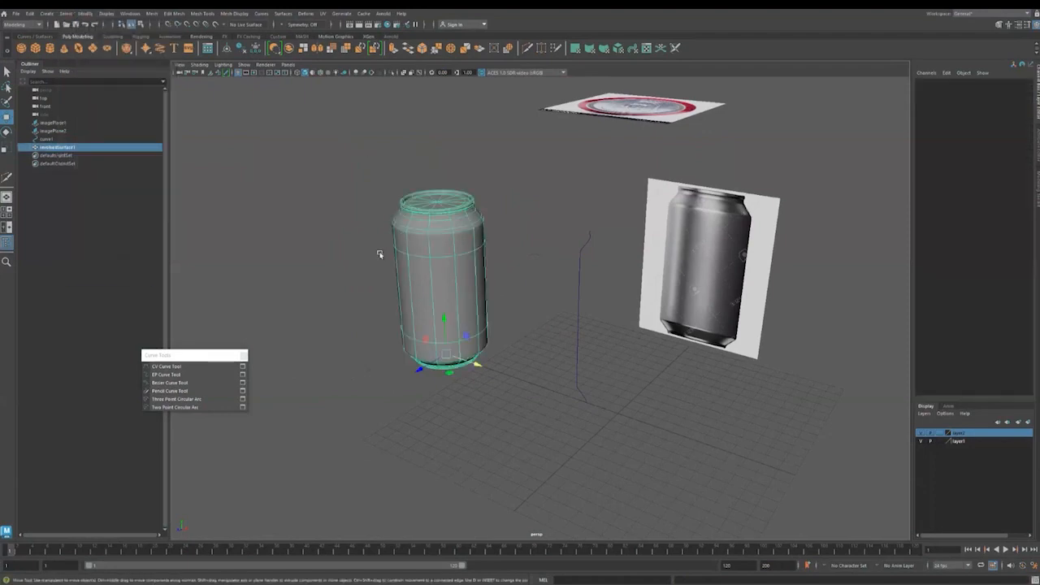
left_click(65, 14)
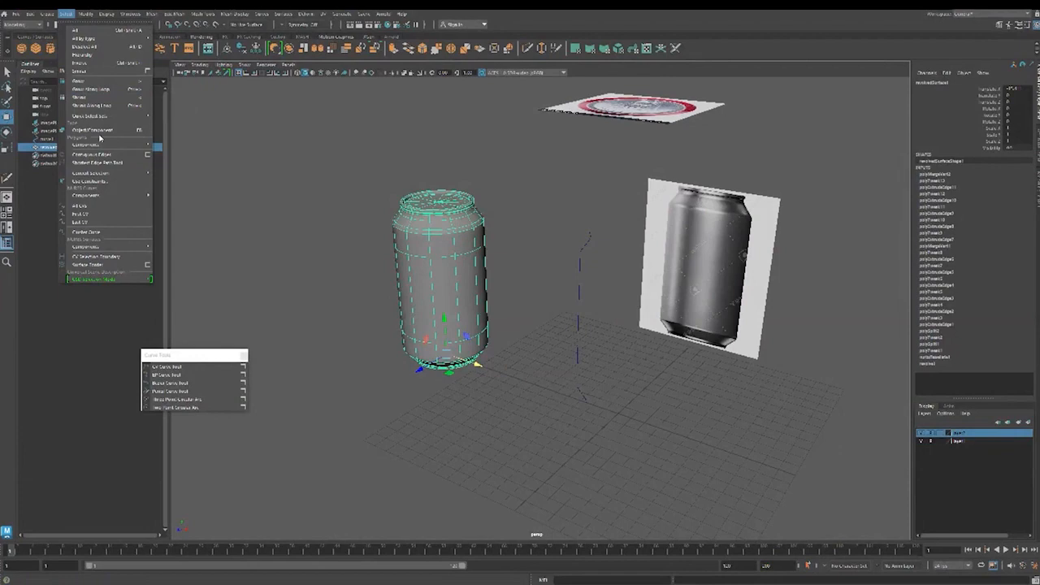
left_click(383, 176)
left_click_drag(360, 169, 592, 390)
left_click(613, 454)
left_click_drag(613, 454, 323, 203)
left_click(378, 216)
left_click(582, 302)
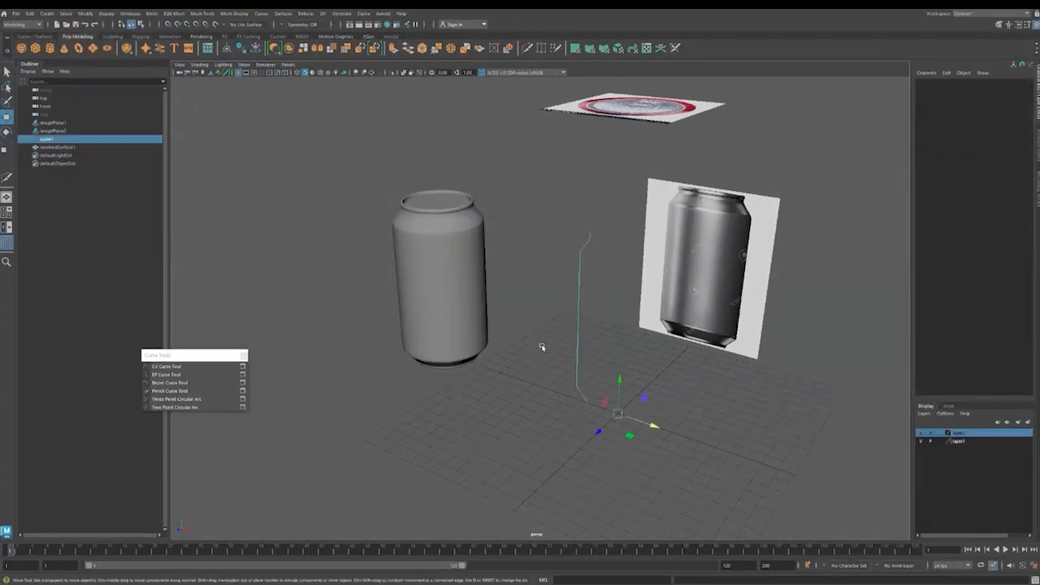
left_click(288, 220)
Try to delete the profile curve after running Delete by Type > History, and undo the curve deletion.
left_click(31, 14)
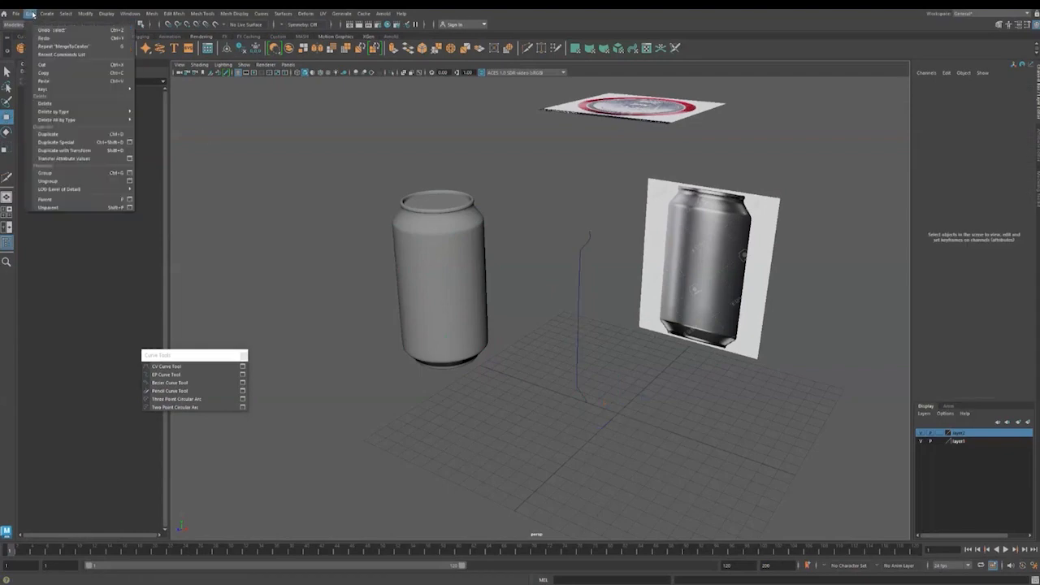
mouse_move(98, 111)
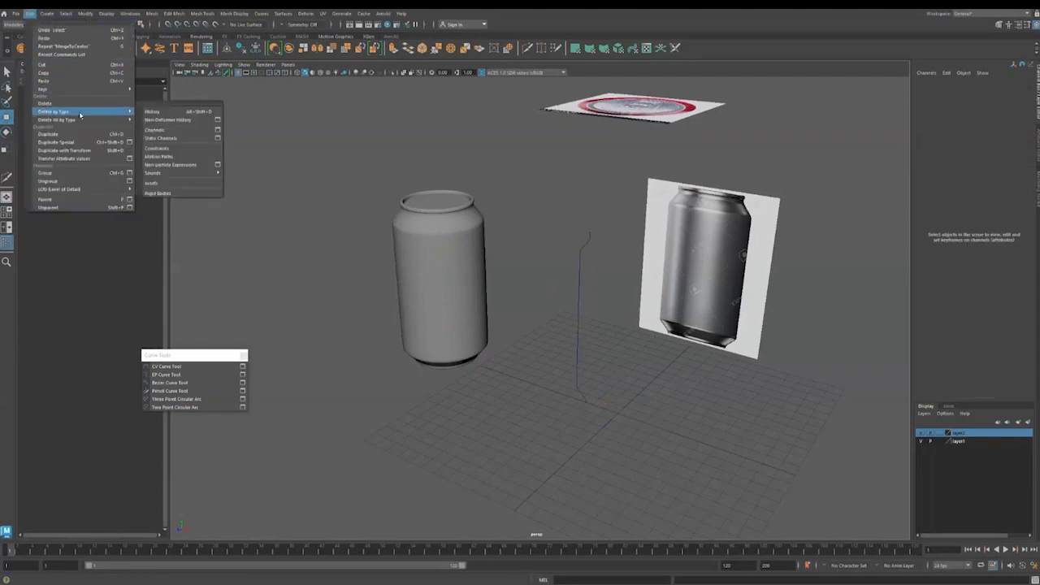
left_click(161, 114)
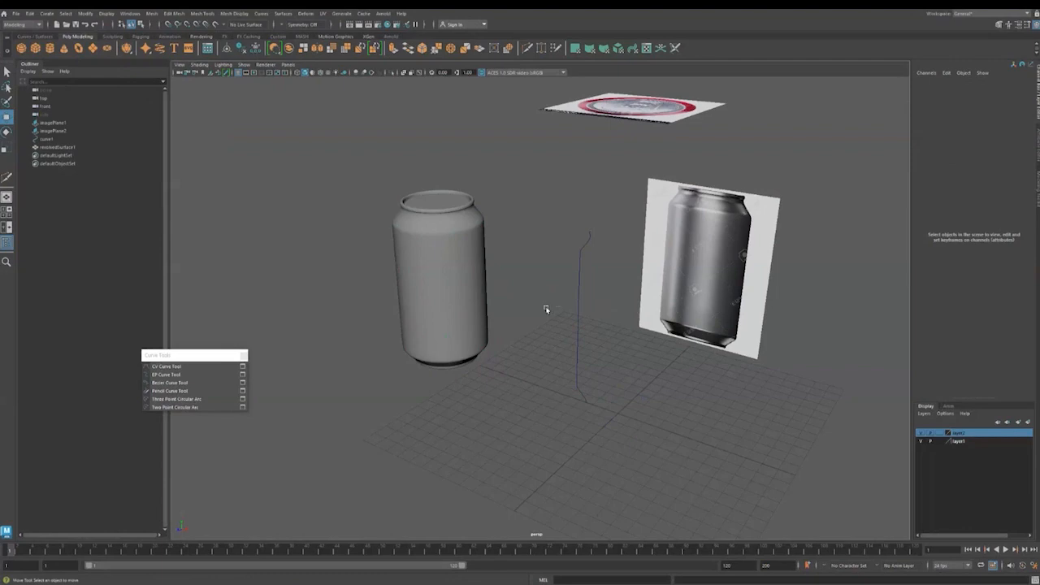
left_click(593, 326)
key("Delete")
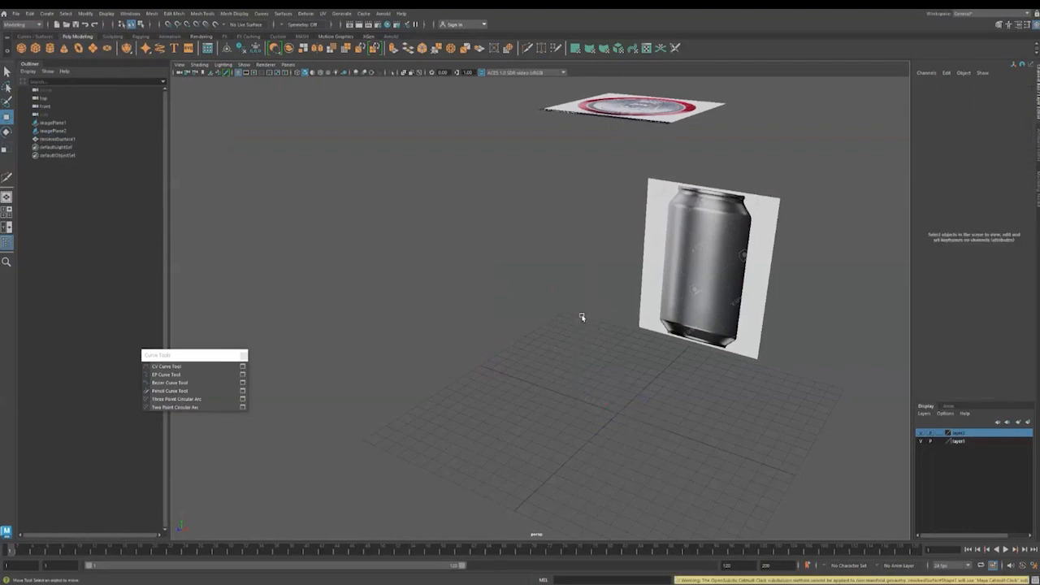
key("ctrl+z")
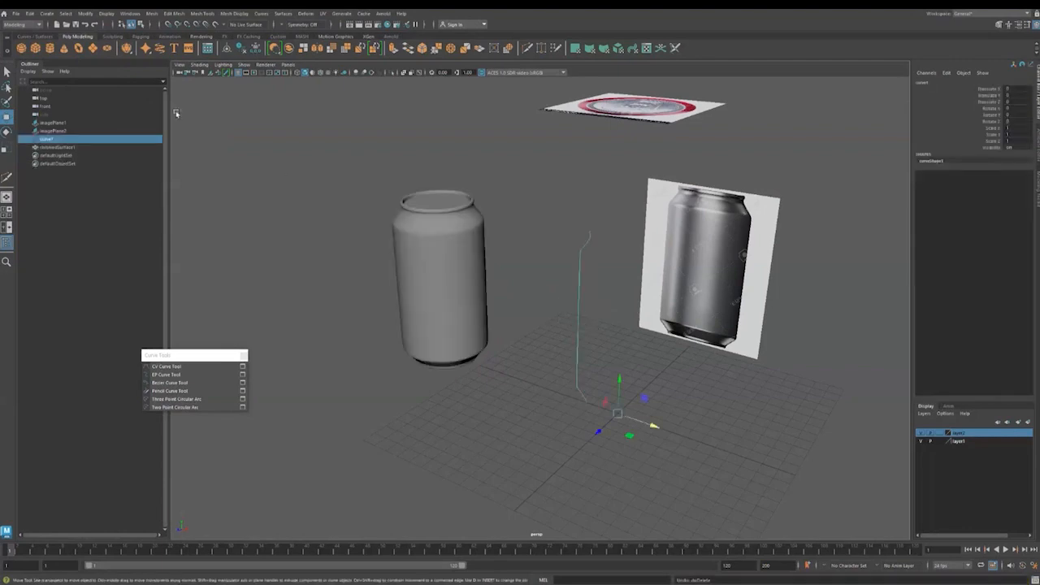
Delete the construction history of all objects and remove the leftover profile curve.
left_click(29, 13)
mouse_move(69, 119)
left_click(151, 120)
left_click(239, 158)
left_click(72, 139)
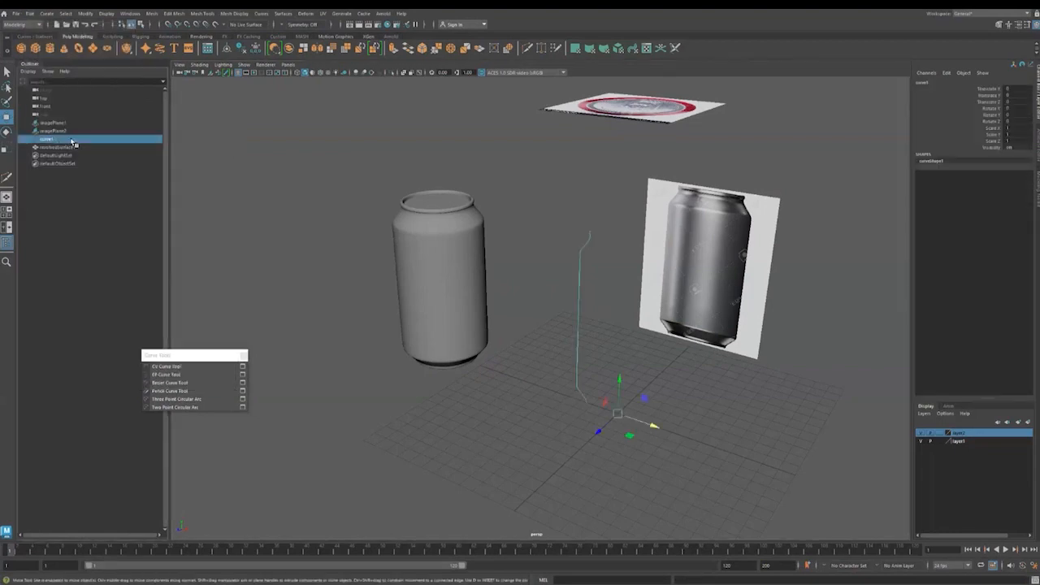
key("Delete")
Examine the remaining can mesh from several angles, with and without its wireframe highlighted.
left_click_drag(341, 221, 513, 348)
left_click(534, 386)
left_click_drag(534, 386, 564, 347, "alt")
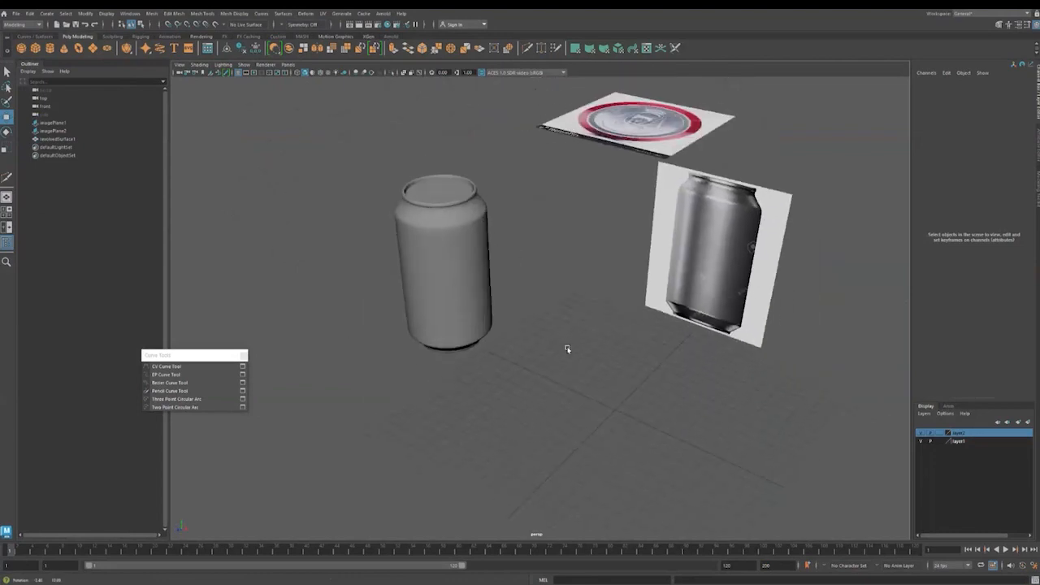
left_click(455, 289)
left_click_drag(522, 281, 541, 302, "alt")
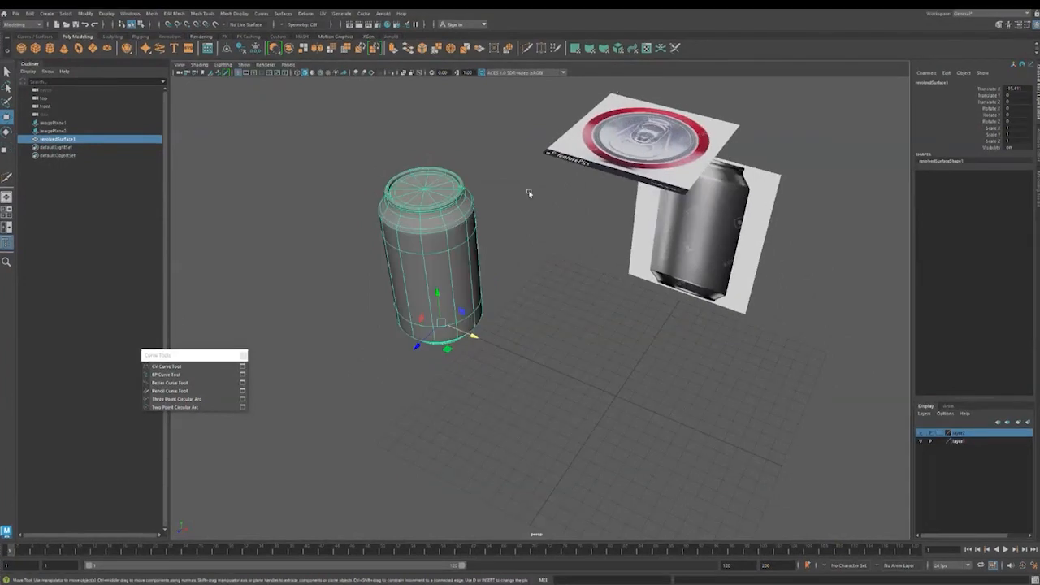
left_click(537, 260)
left_click_drag(536, 302, 481, 282, "alt")
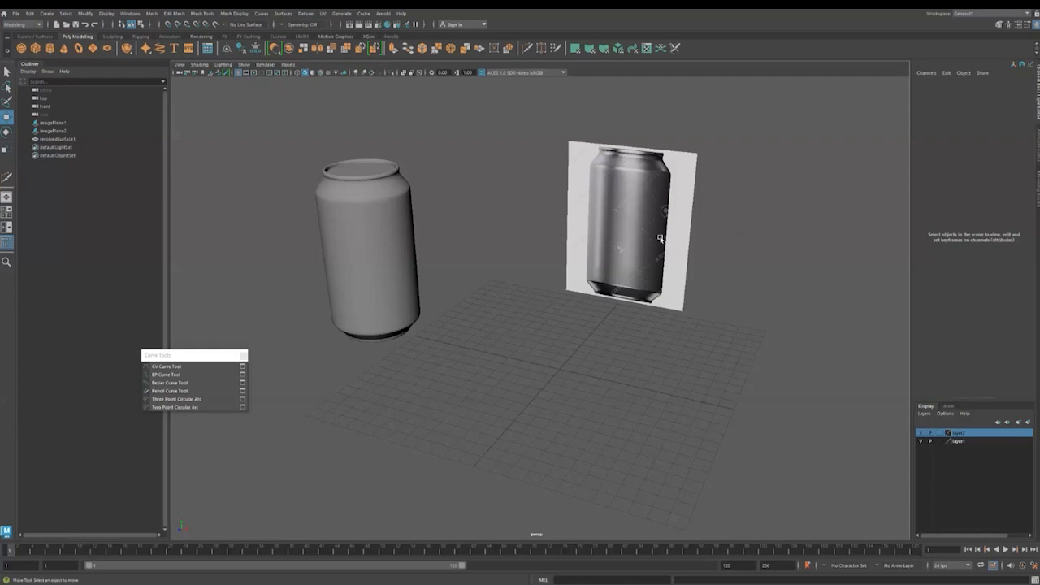
Create a polygon cylinder at the origin as the start of a second can body.
left_click(51, 49)
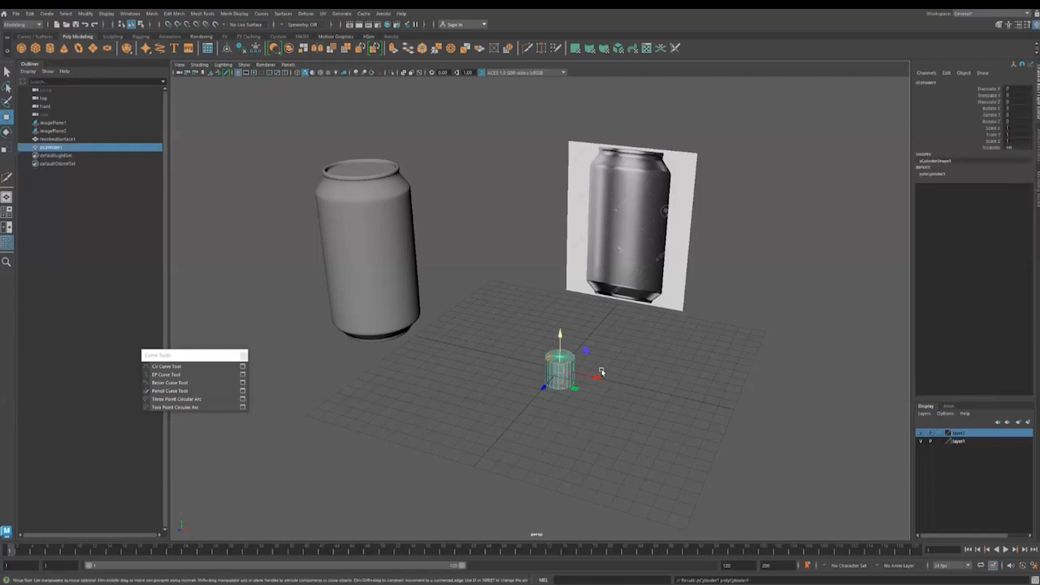
key("space")
key("space")
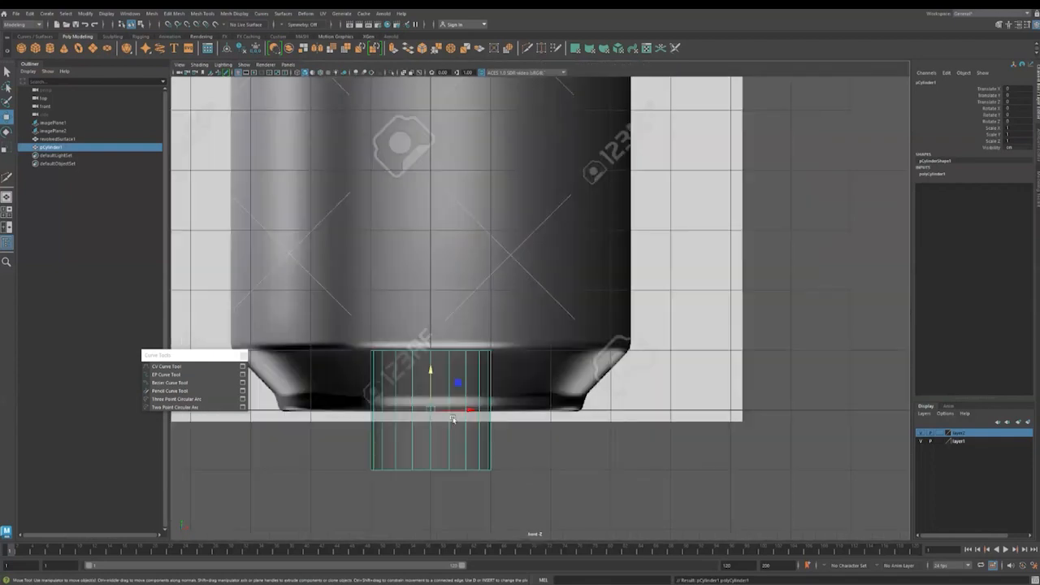
scroll(480, 399, "down", 3)
middle_click_drag(523, 439, 519, 478, "alt")
Align the cylinder vertically to the centre of the front can image plane with the Align Tool.
left_click(556, 369, "shift")
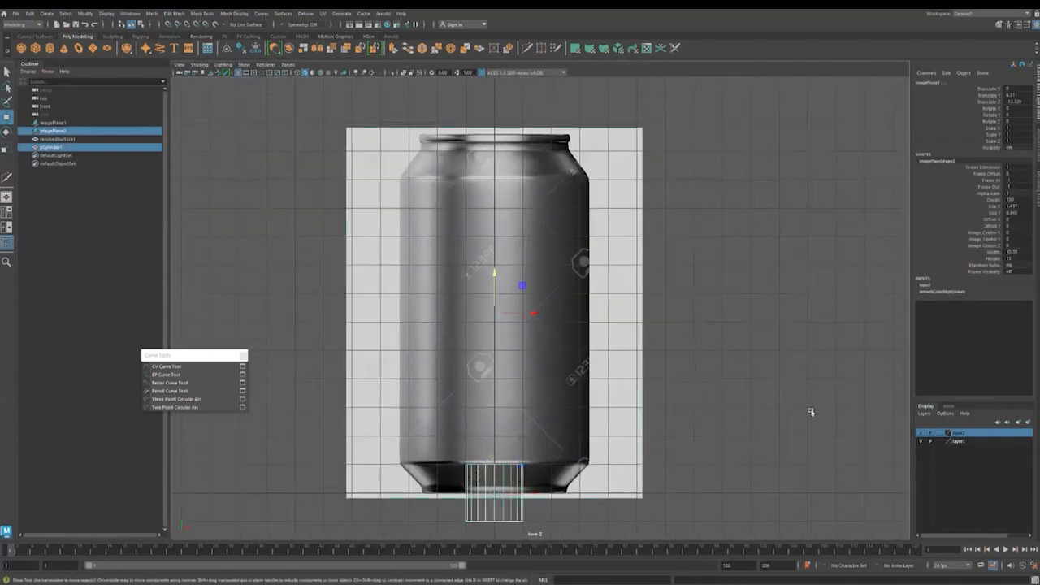
left_click(810, 412)
left_click(508, 478)
left_click(574, 394, "shift")
left_click(83, 14)
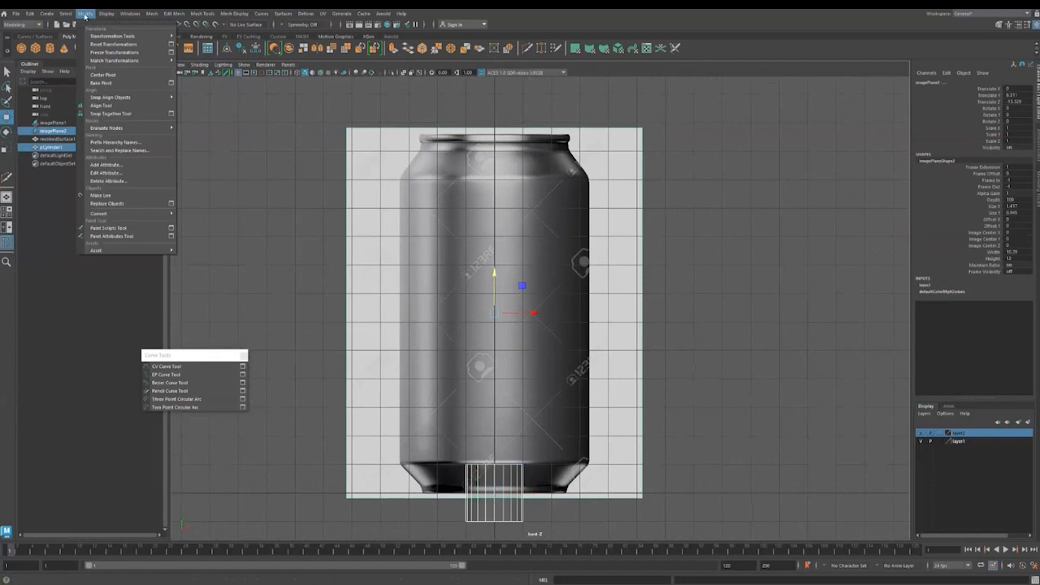
left_click(102, 106)
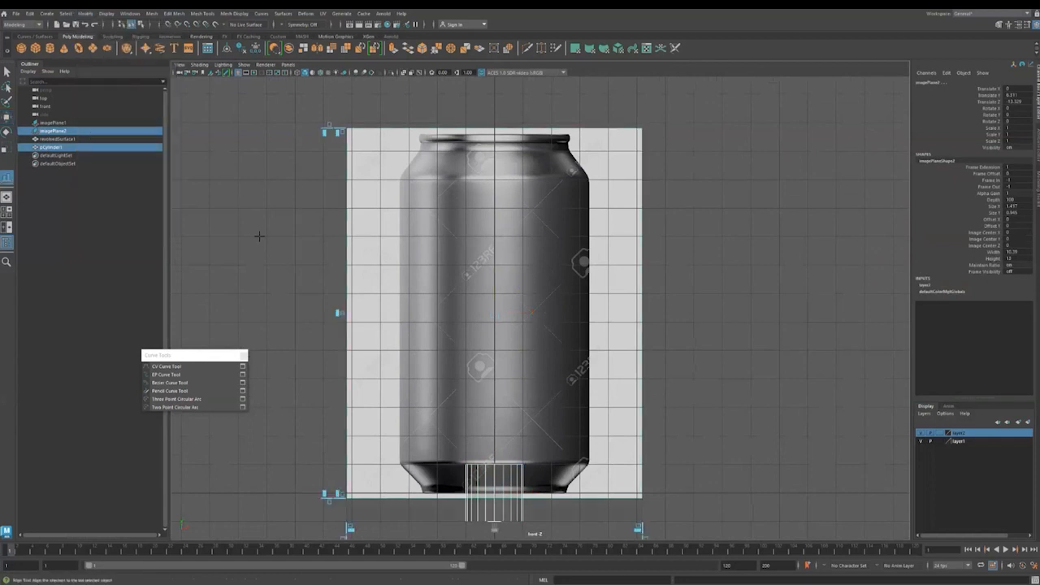
left_click(338, 314)
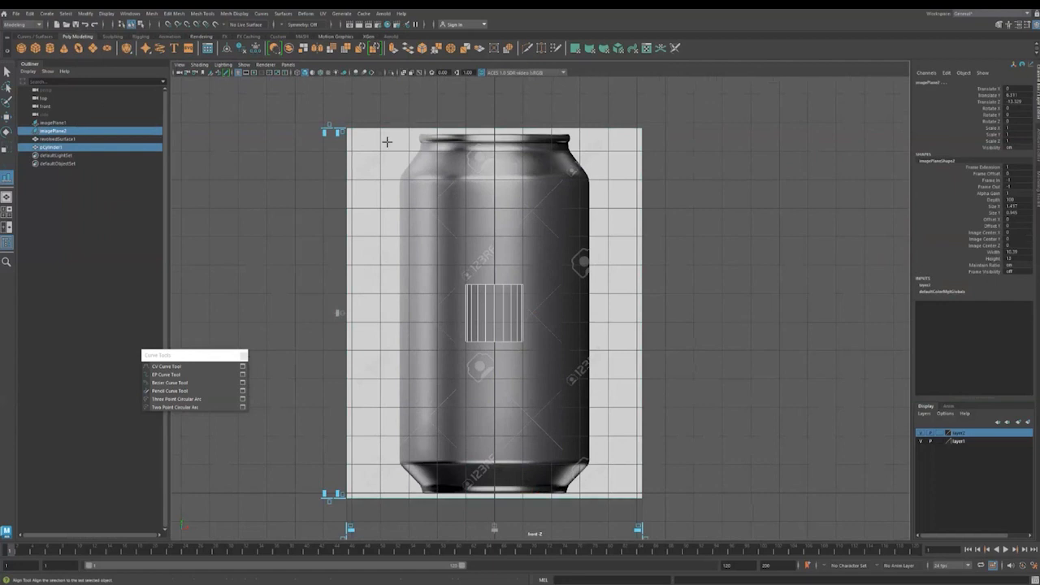
left_click(6, 71)
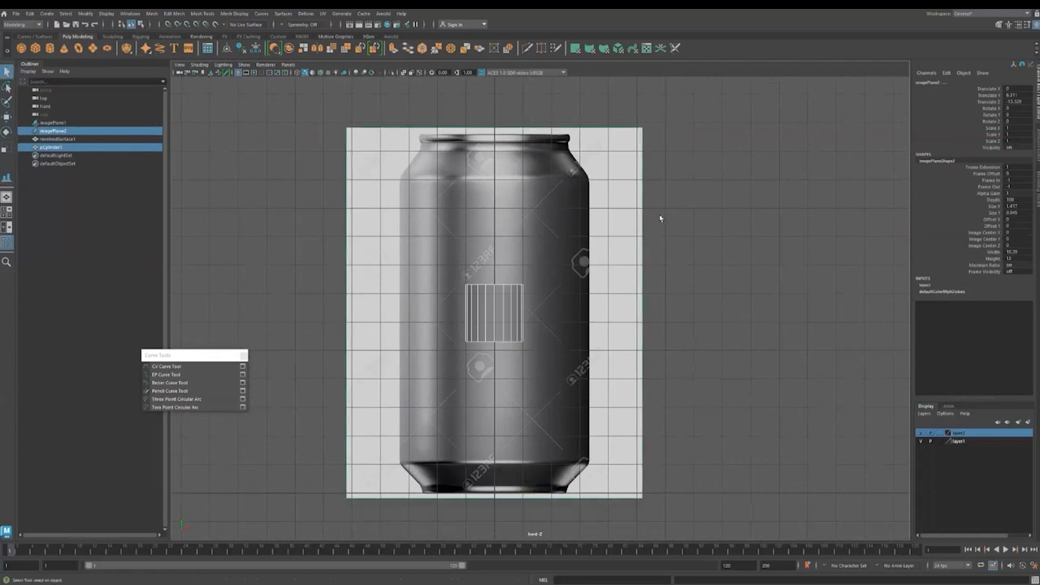
Stretch the cylinder vertically to a Y scale of about 5.1 to cover the straight wall of the reference can.
key("space")
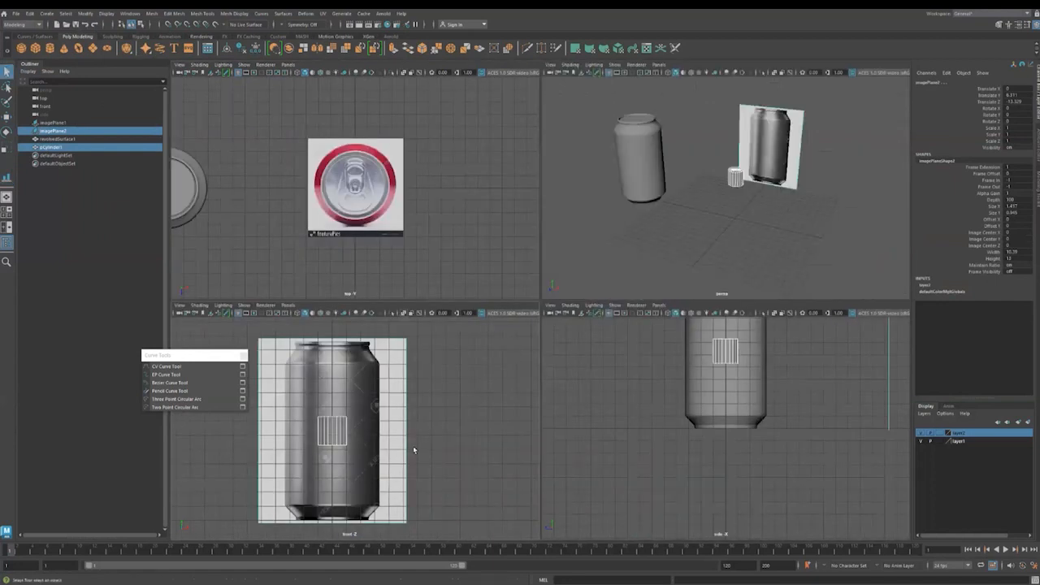
key("r")
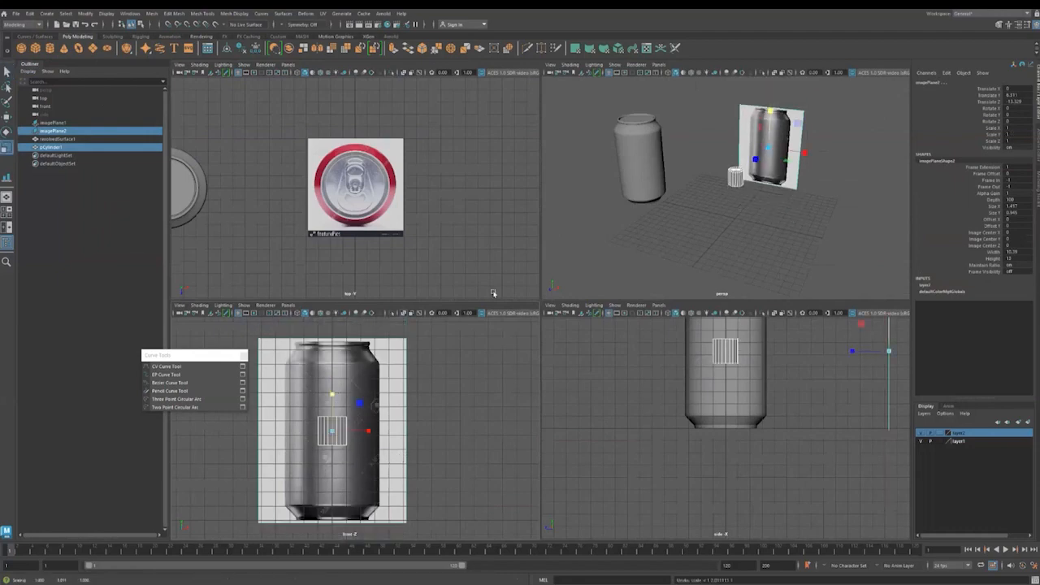
left_click(707, 225)
left_click(735, 178)
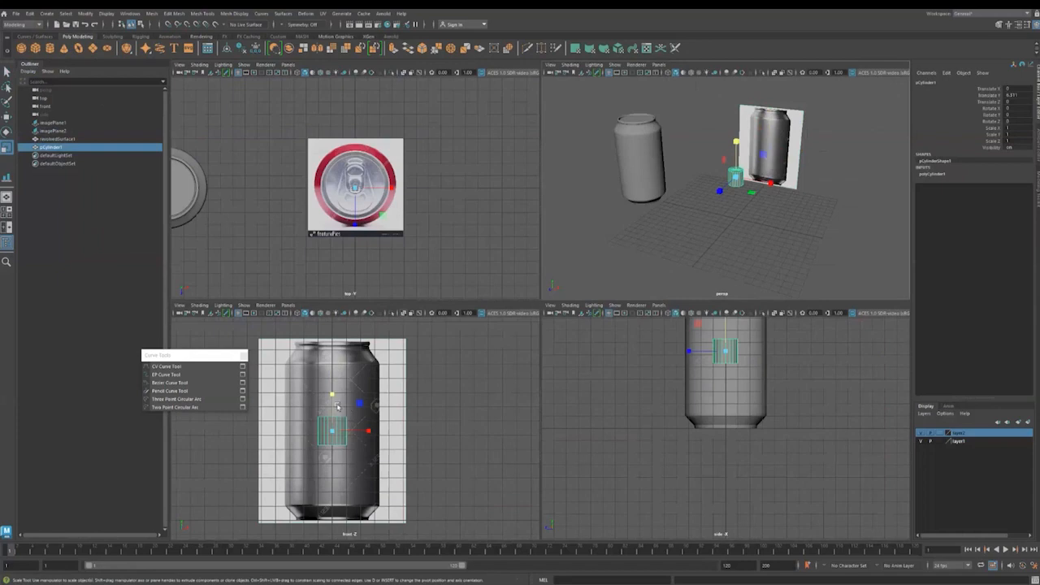
left_click_drag(333, 400, 342, 264)
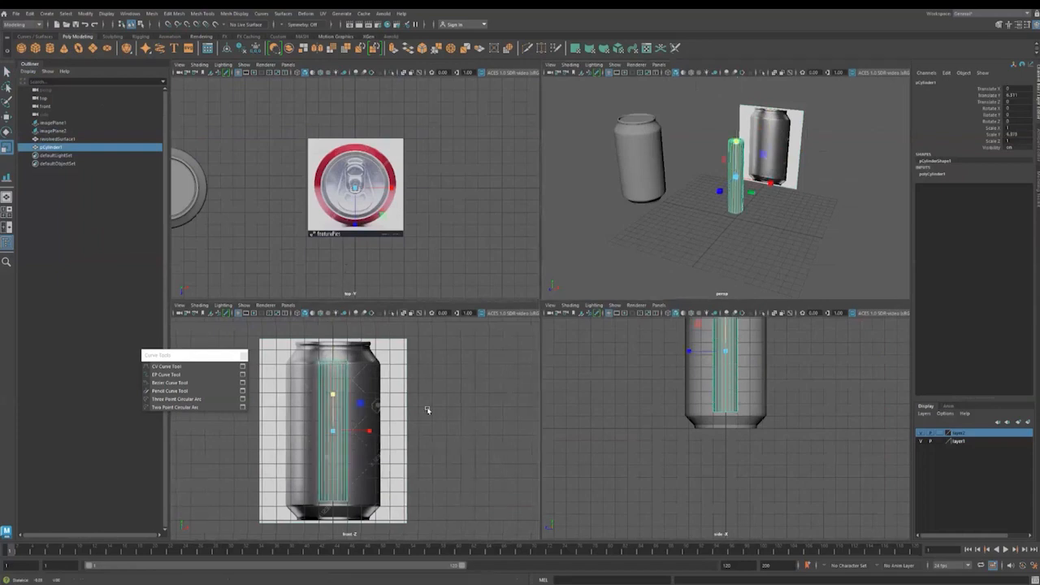
middle_click_drag(416, 428, 428, 414, "alt")
left_click_drag(343, 381, 345, 386)
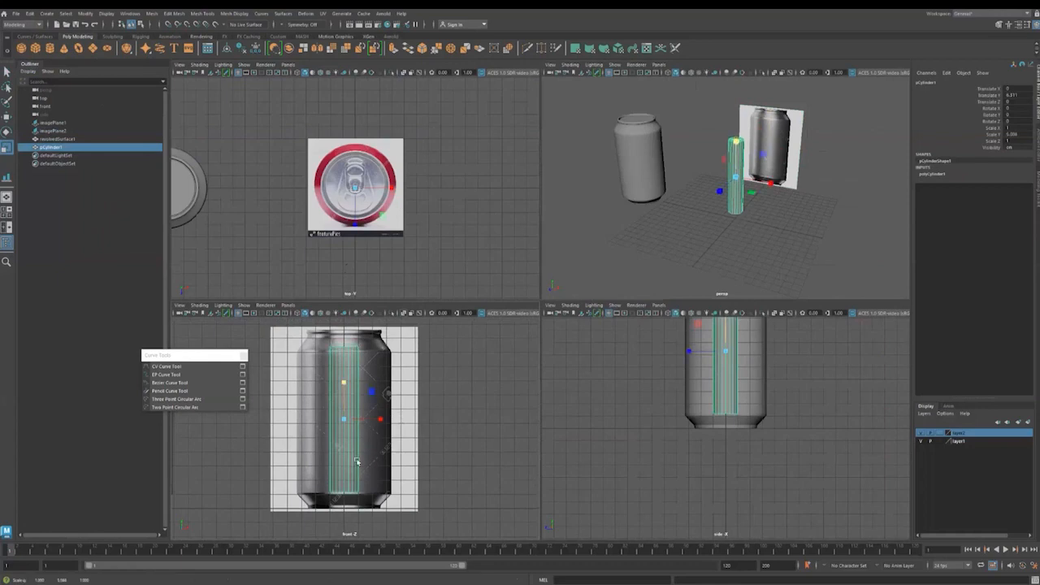
Undo the uniform scaling and widen the cylinder equally in X and Z to about 3.3, matching the reference can's width.
left_click(344, 420)
left_click_drag(344, 418, 350, 416)
key("ctrl+z")
left_click_drag(751, 192, 770, 228)
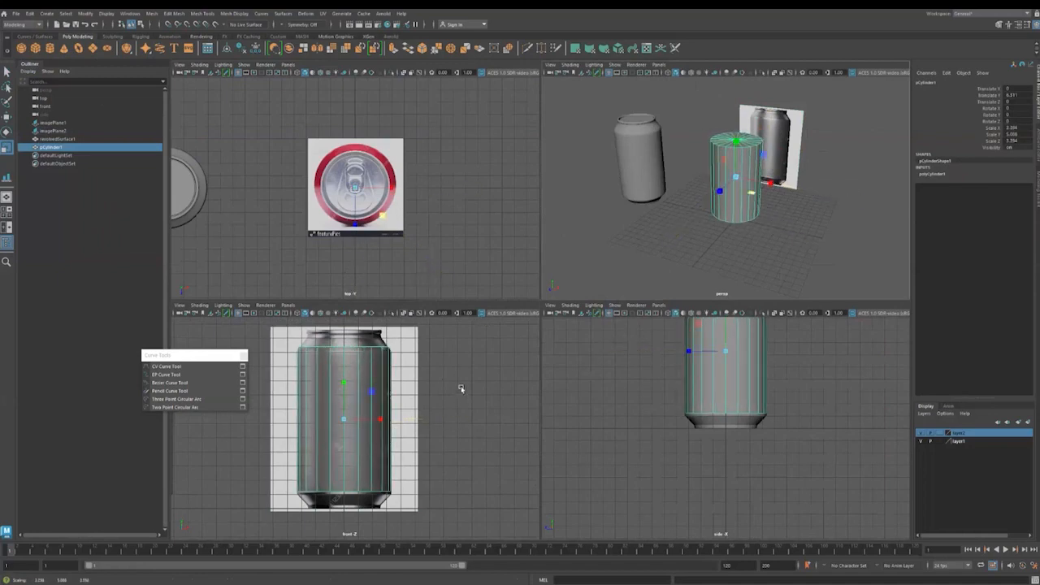
Lower the cylinder to about Y 6 and reduce its Y scale to about 5, fitting its ends to the can's shoulder and base edges.
key("space")
key("space")
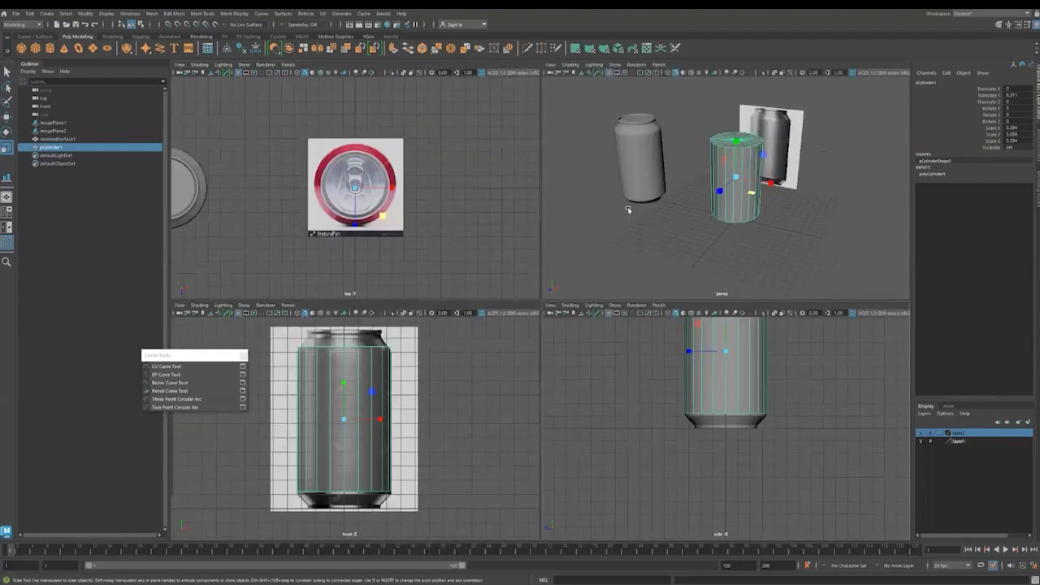
key("space")
scroll(666, 230, "down", 2)
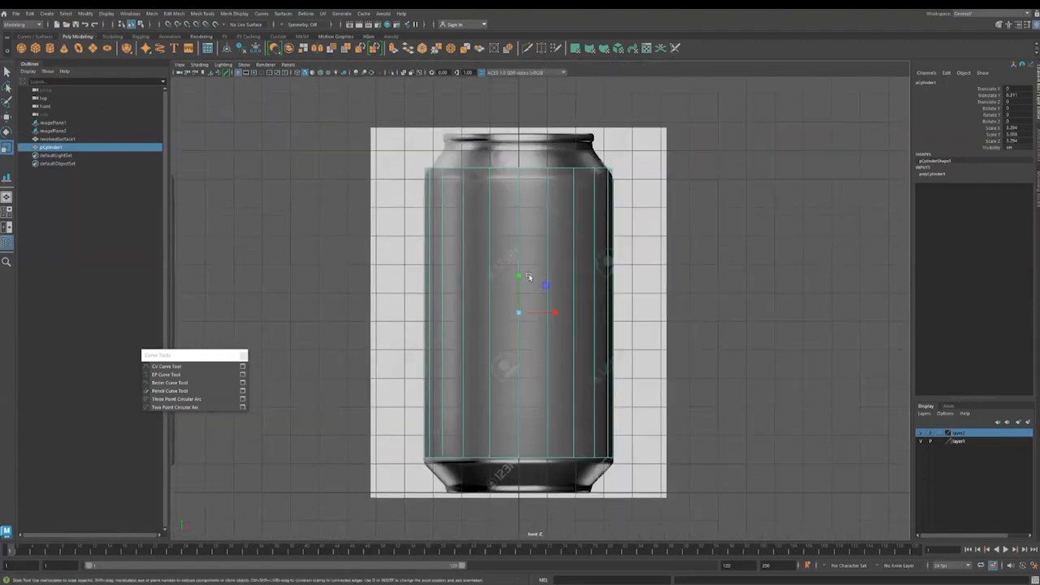
key("w")
left_click_drag(519, 278, 519, 285)
key("r")
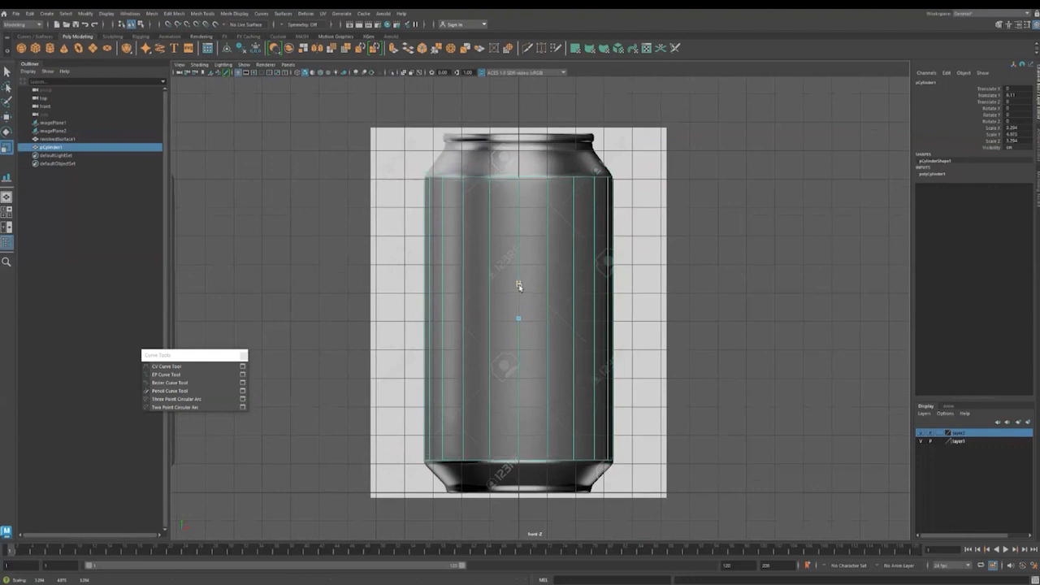
left_click_drag(519, 286, 518, 296)
key("w")
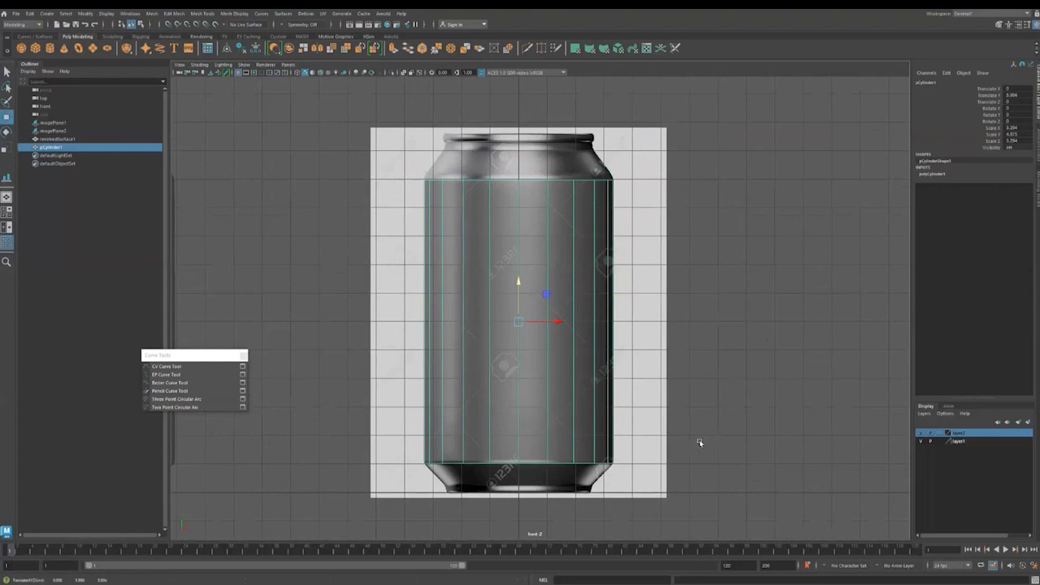
Select all the bottom cap faces of the cylinder with the Paint Selection Tool in face mode.
key("space")
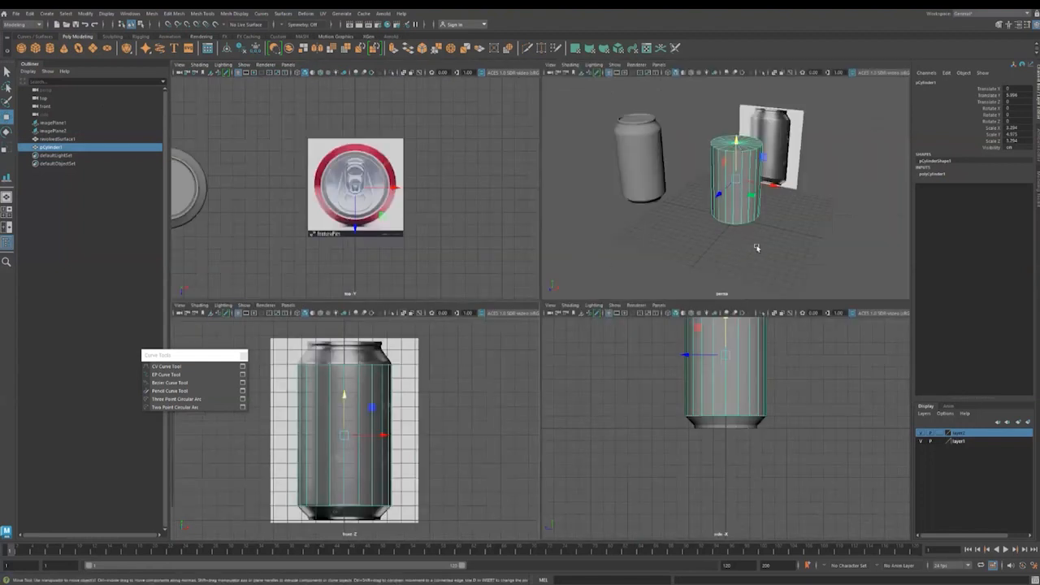
left_click_drag(743, 248, 740, 180, "alt")
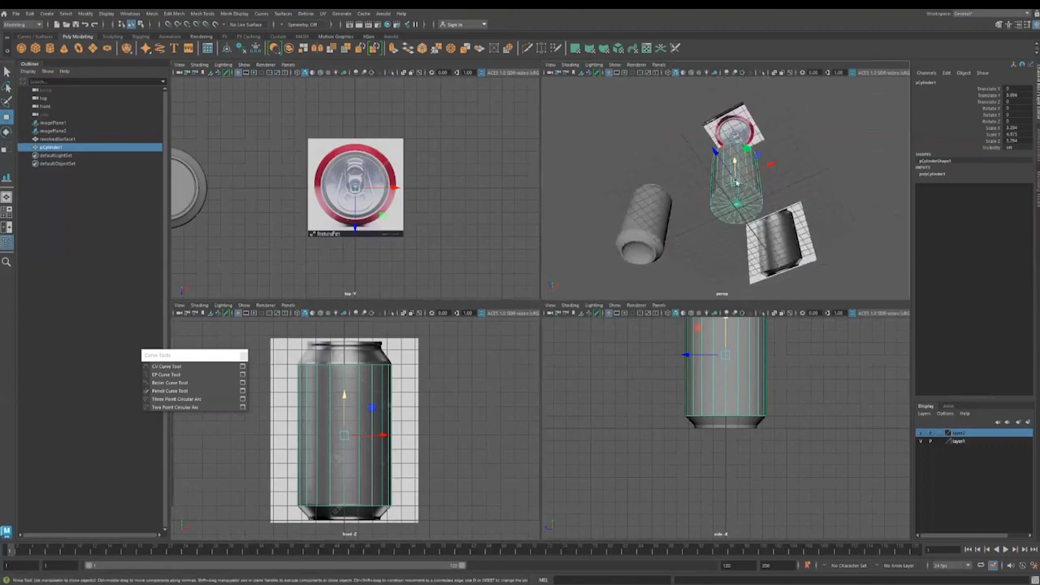
right_click_drag(746, 205, 809, 225, "alt")
left_click_drag(809, 226, 759, 195, "alt")
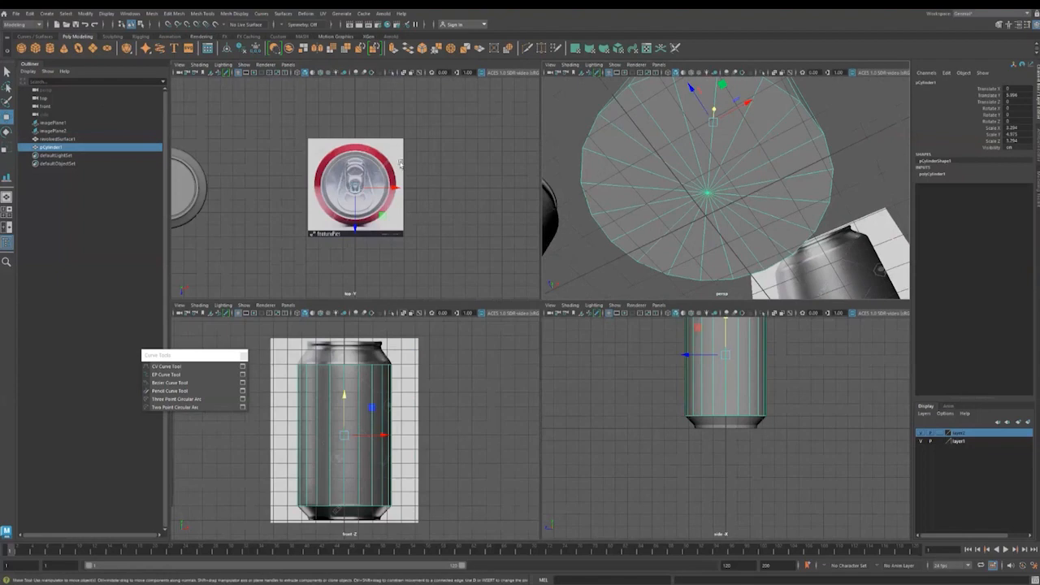
left_click(6, 102)
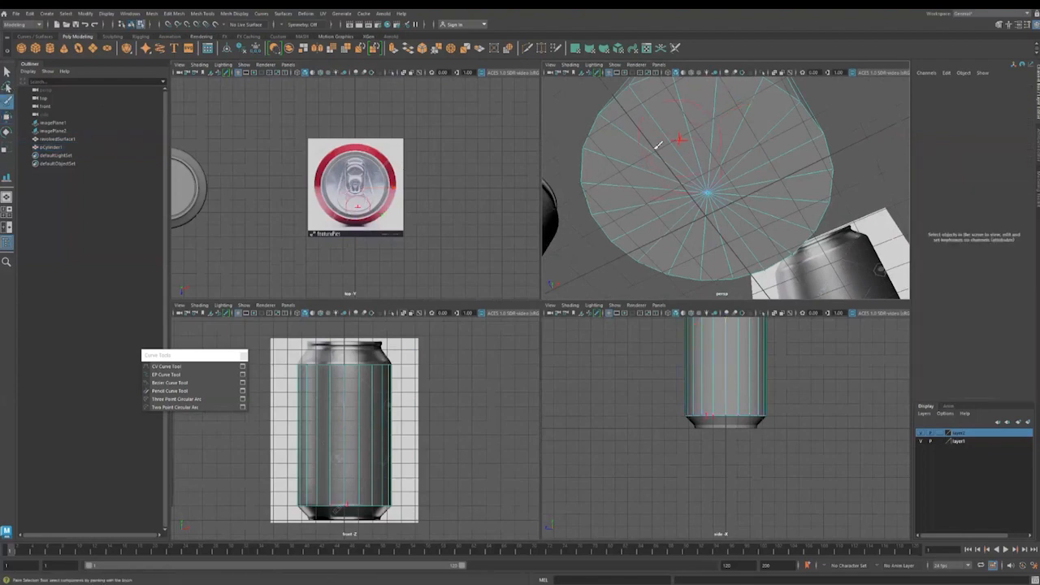
left_click(733, 193)
left_click_drag(743, 166, 734, 155)
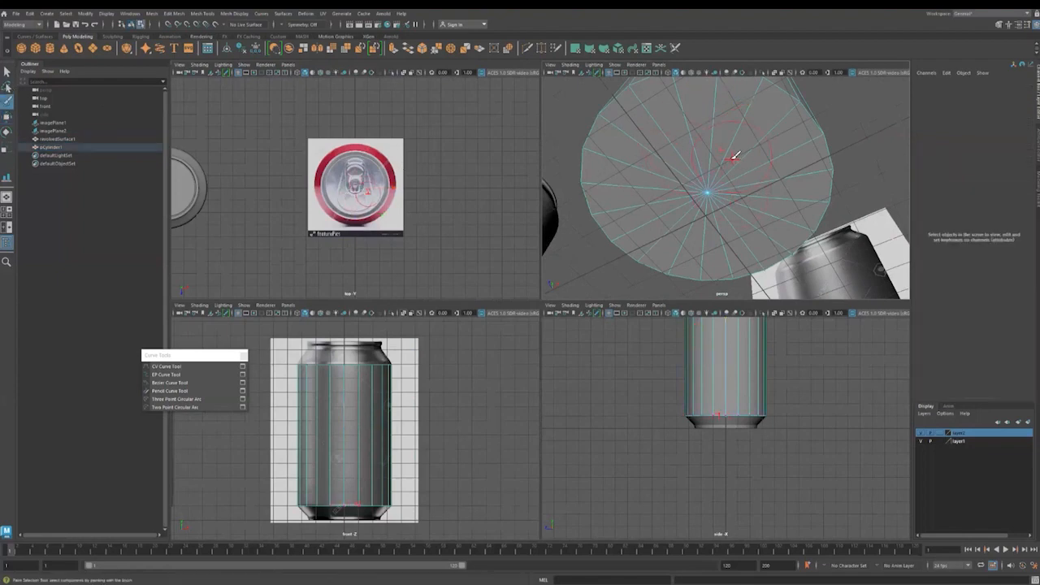
key("F11")
mouse_move(667, 148)
left_mouse_down()
mouse_move(703, 218)
mouse_move(722, 139)
mouse_move(690, 199)
mouse_move(621, 233)
mouse_move(659, 193)
left_mouse_up()
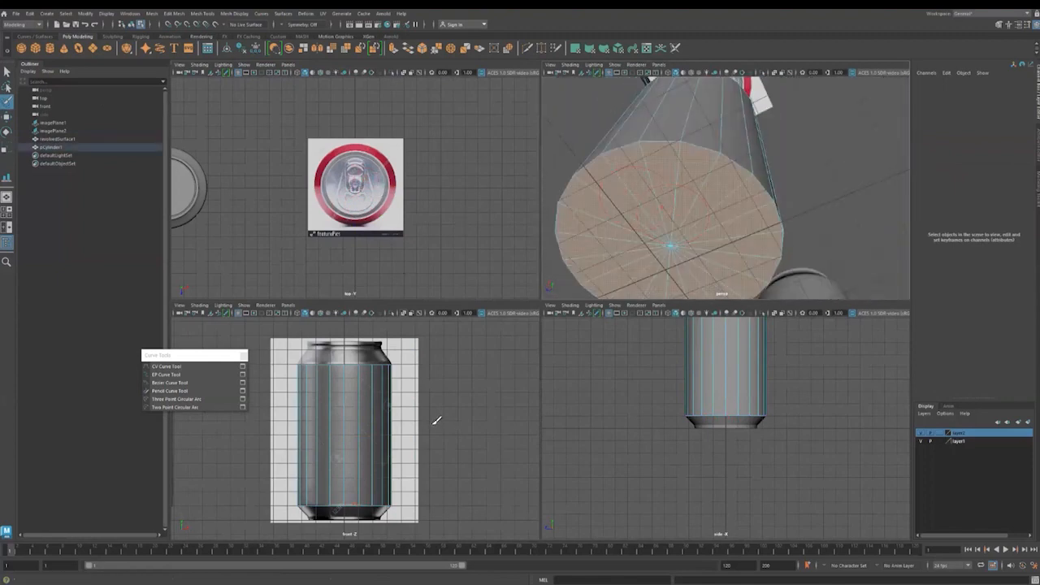
Extrude the bottom cap faces straight down to the lower edge of the reference can's base taper in the front view.
scroll(720, 217, "down", 8)
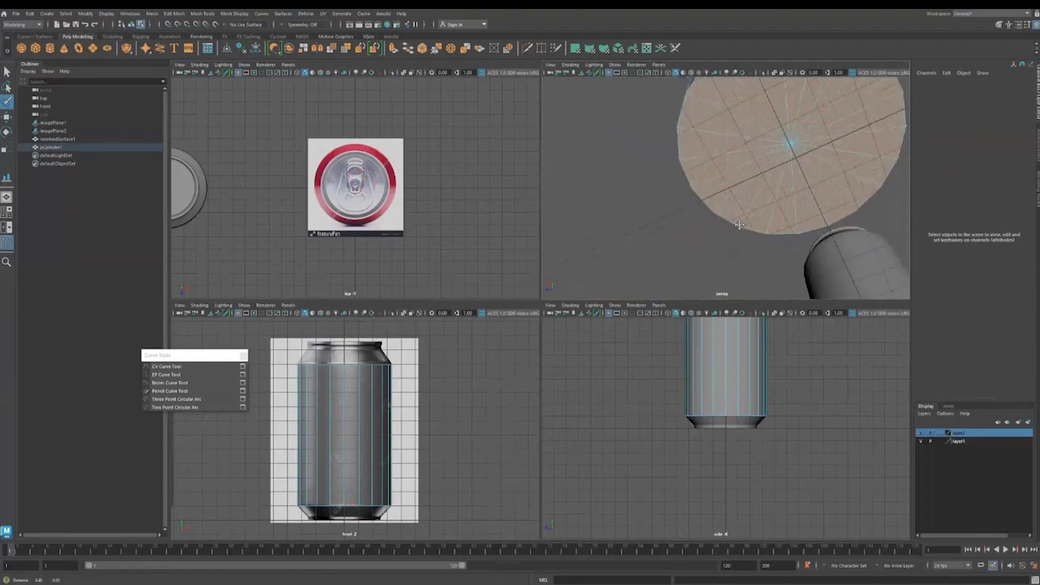
scroll(720, 218, "up", 6)
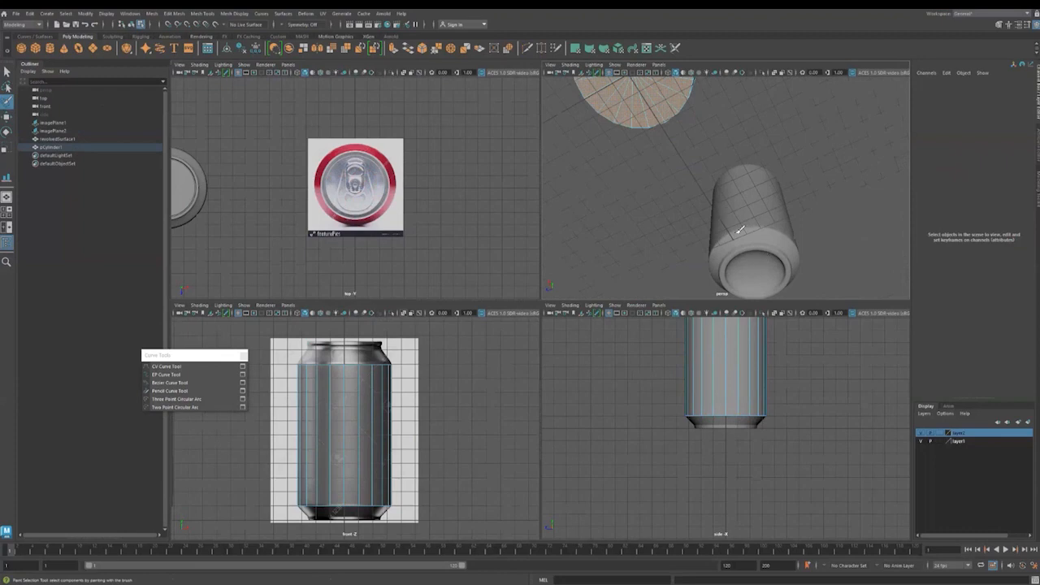
scroll(441, 365, "up", 1)
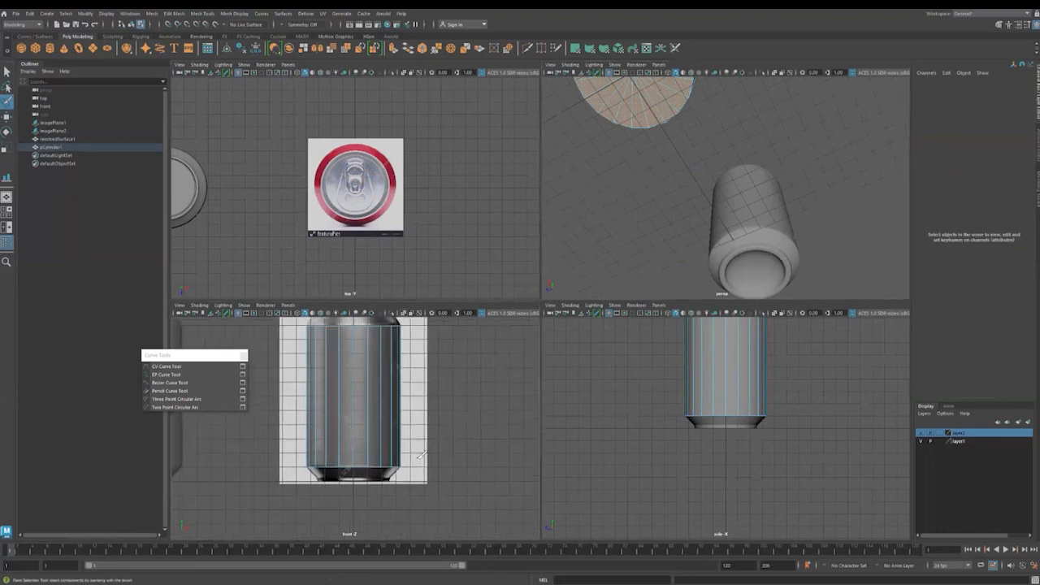
key("space")
scroll(467, 436, "up", 1)
key("w")
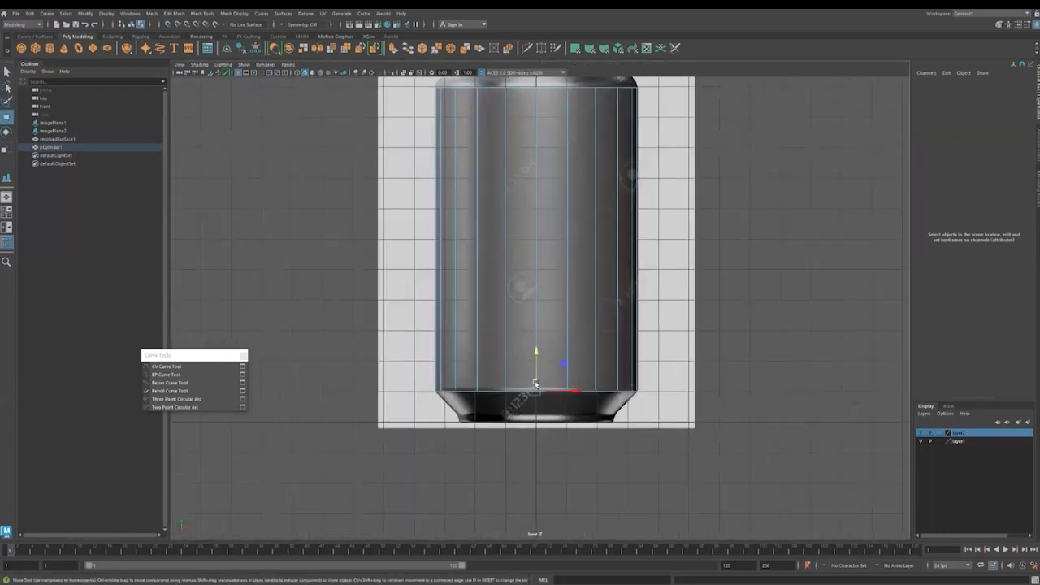
left_click_drag(537, 367, 537, 372)
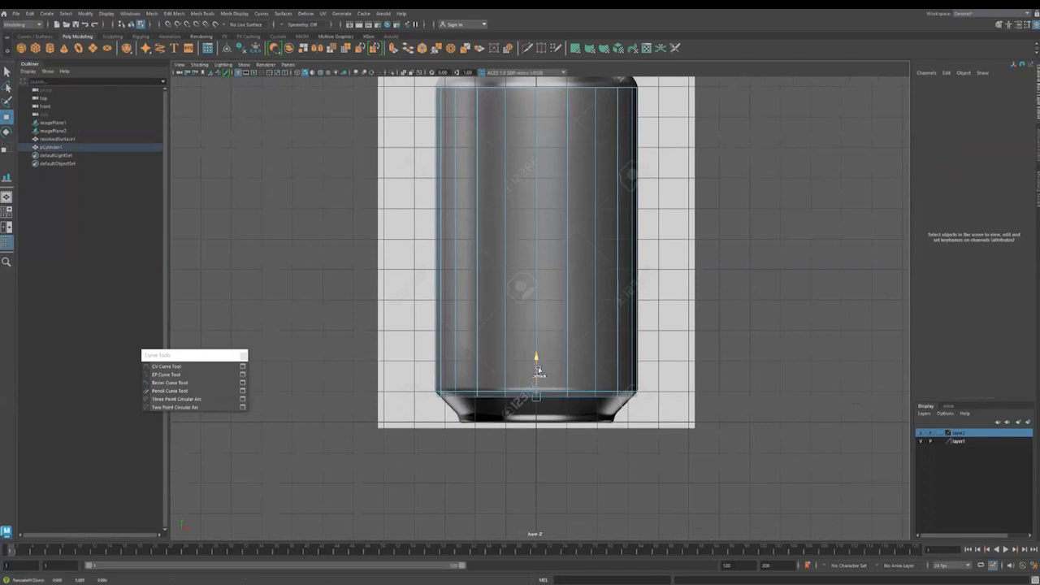
left_click_drag(537, 370, 541, 389)
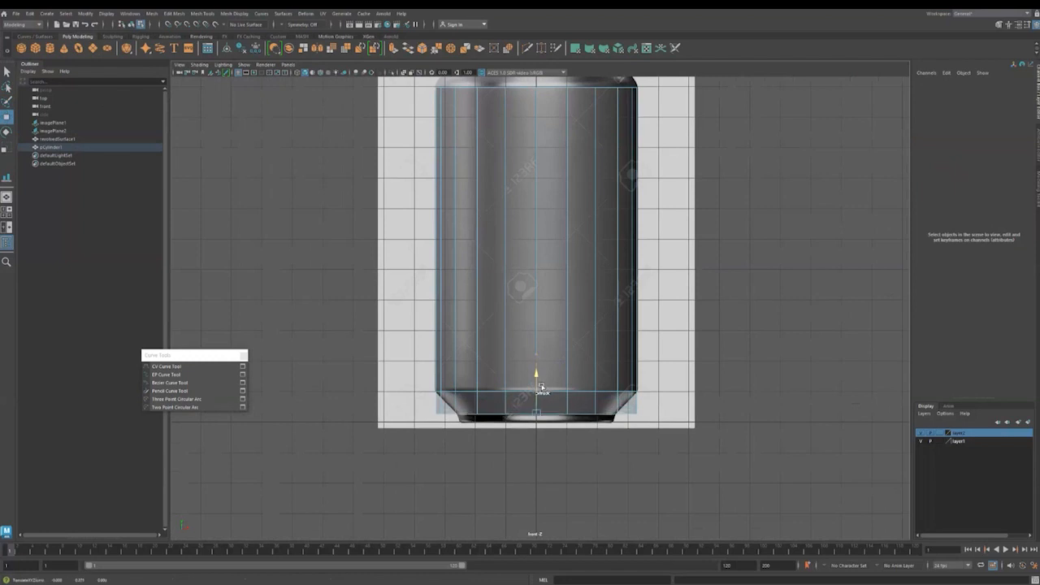
key("ctrl+e")
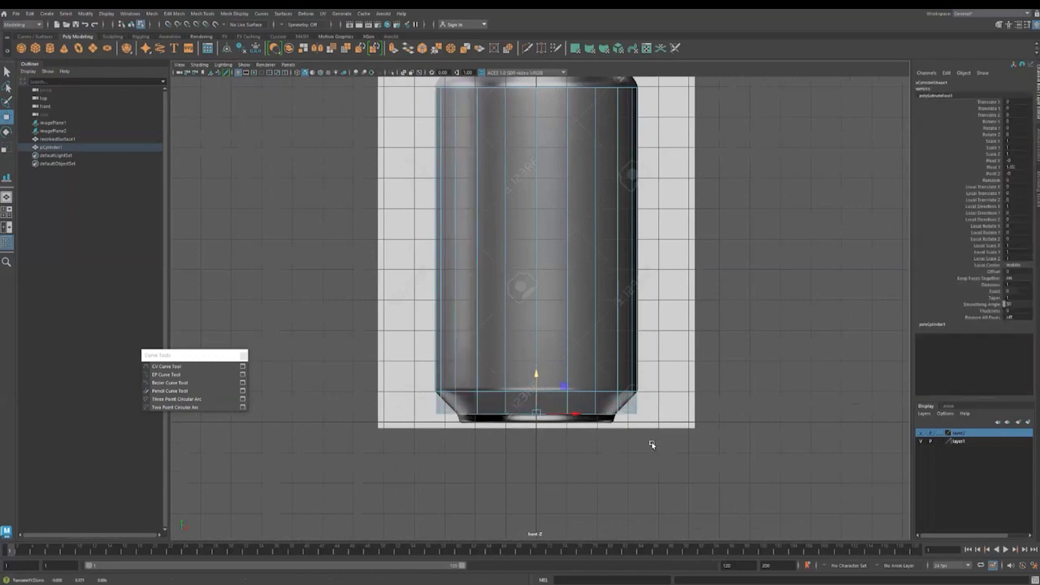
Scale the extruded bottom faces inward equally in X and Z until the wall follows the reference can's tapered base.
key("r")
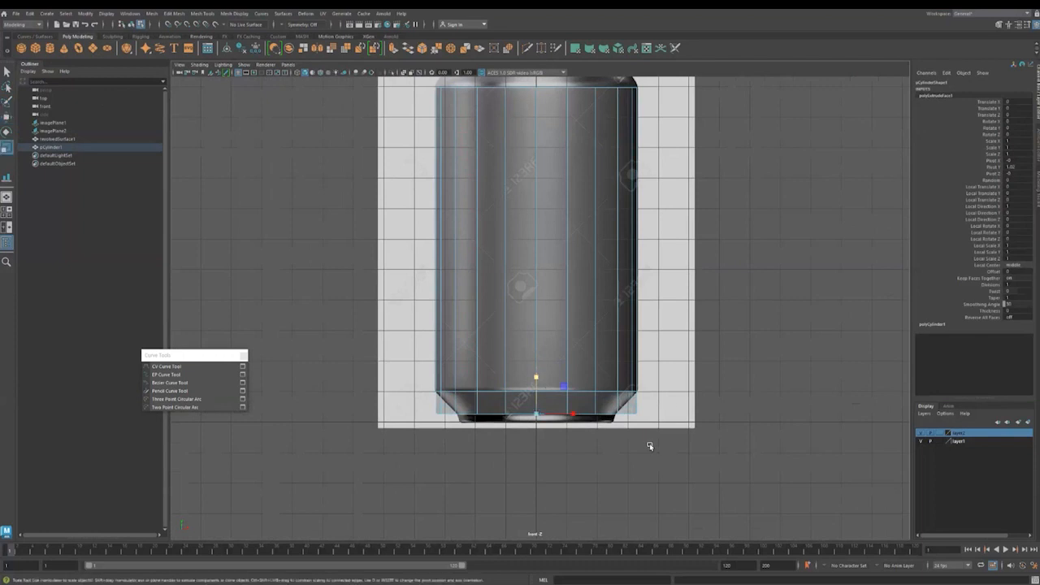
key("space")
key("f")
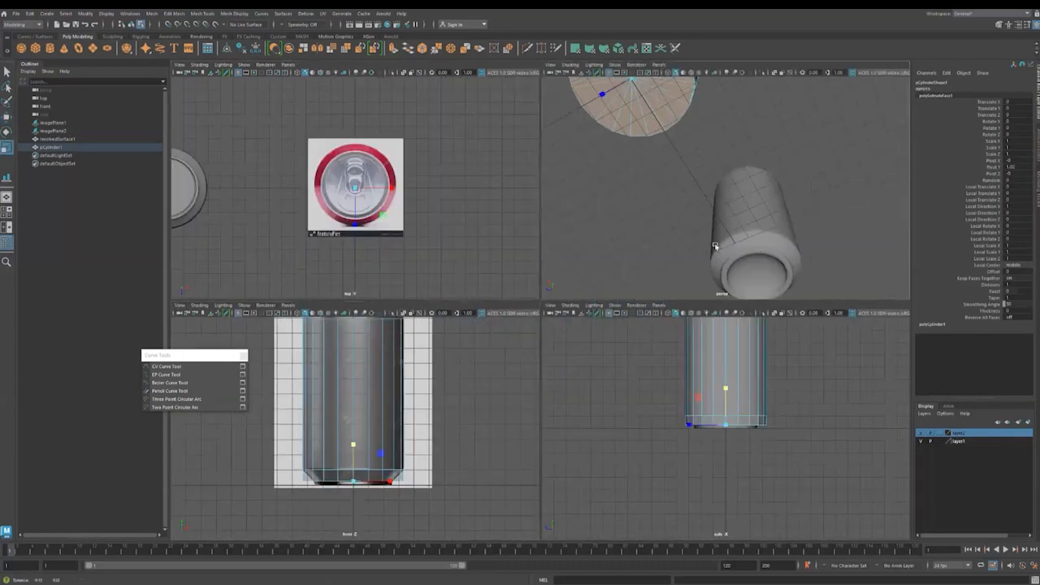
left_click_drag(651, 168, 653, 170)
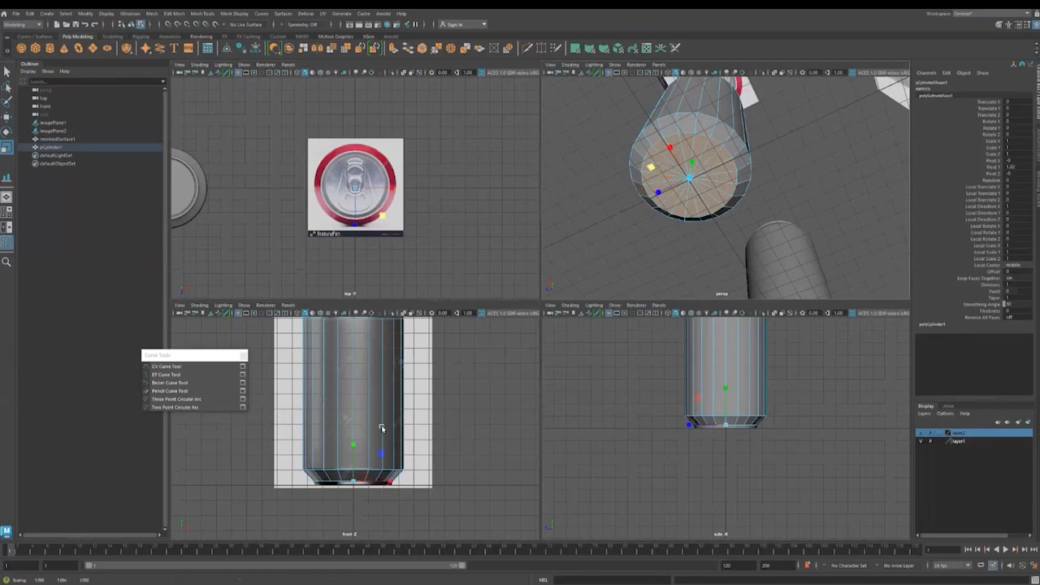
scroll(349, 478, "up", 6)
middle_click_drag(435, 451, 363, 445, "alt")
left_click(651, 168)
left_click_drag(648, 166, 650, 167)
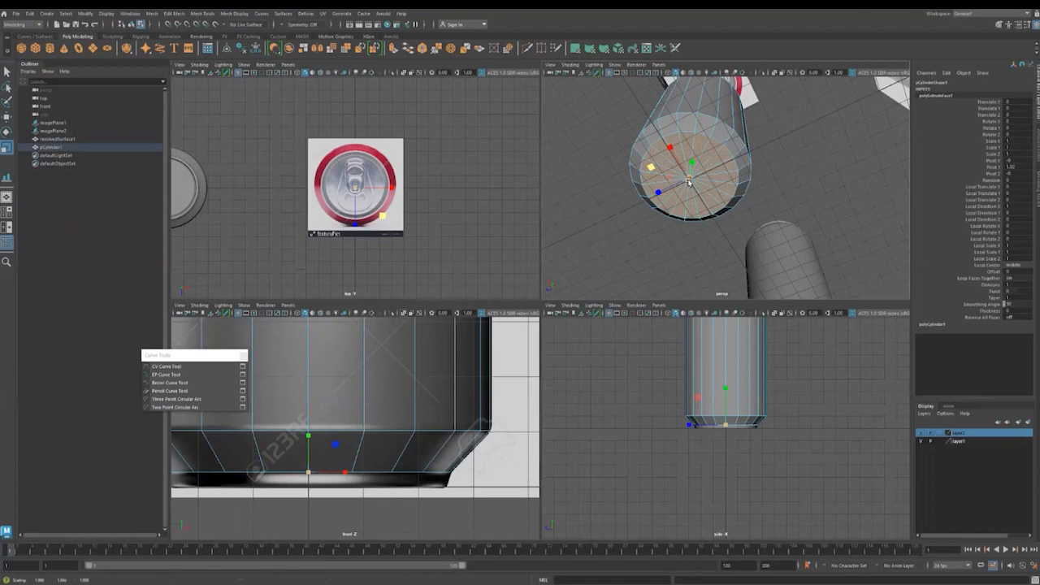
Extrude the bottom faces down to the reference can's foot and narrow them slightly in X and Z to fit its outline.
middle_click_drag(371, 443, 403, 420, "alt")
key("w")
left_click_drag(341, 421, 344, 438, "shift")
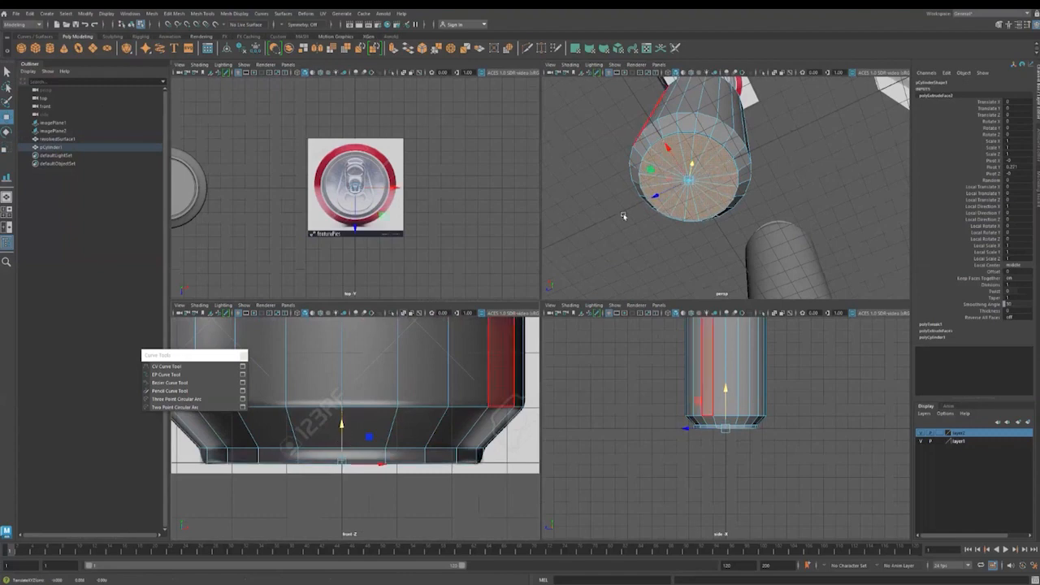
left_click(652, 172)
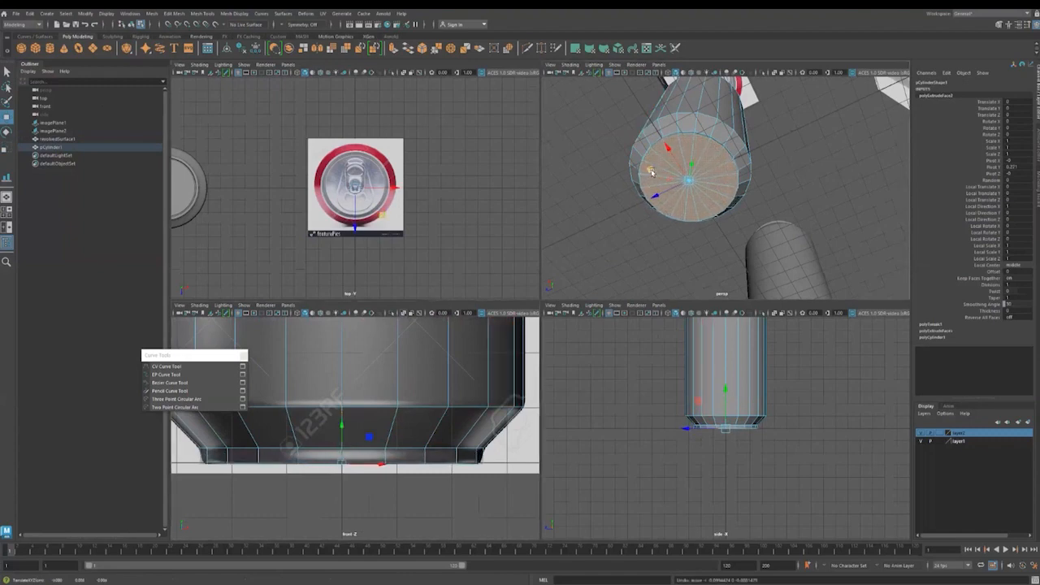
key("r")
left_click_drag(652, 172, 650, 171)
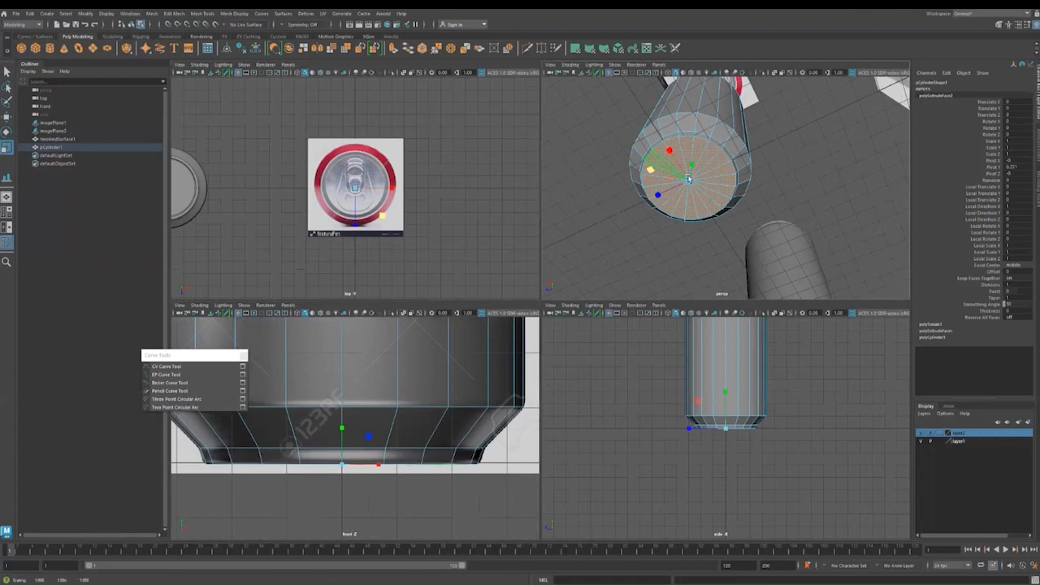
Inset the bottom faces with two successive scaled extrusions to form the can's narrow base rim.
scroll(712, 196, "up", 3)
key("space")
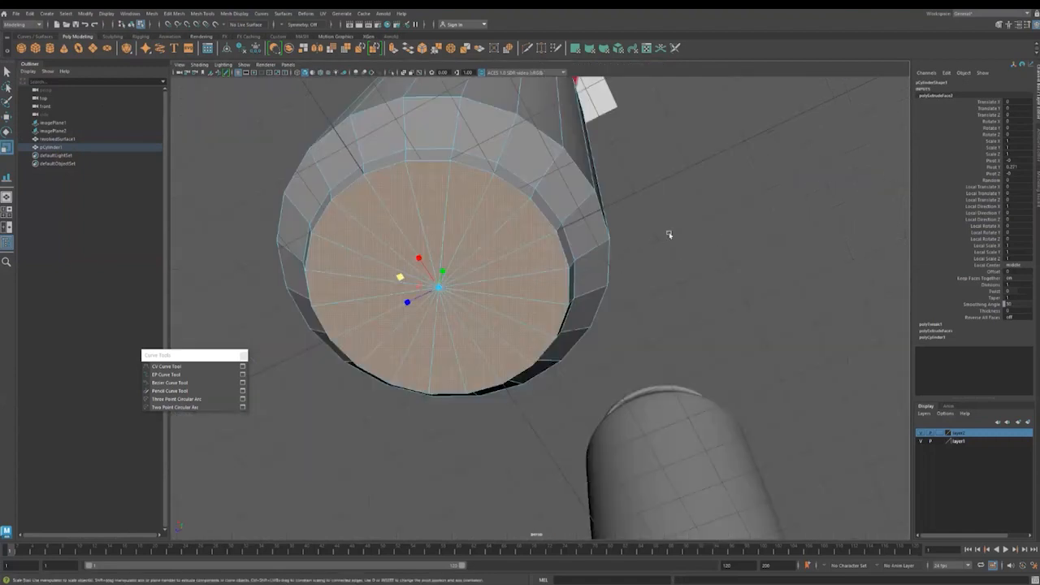
left_click_drag(669, 235, 698, 227, "alt")
left_click_drag(467, 260, 471, 263, "shift")
left_click_drag(538, 247, 627, 447, "alt")
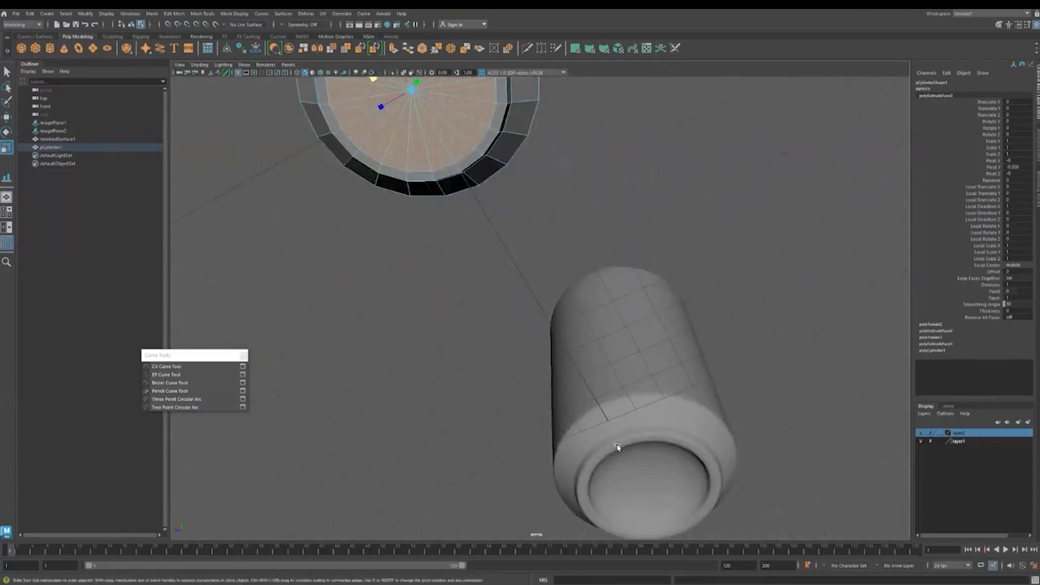
left_click_drag(570, 338, 619, 409, "alt")
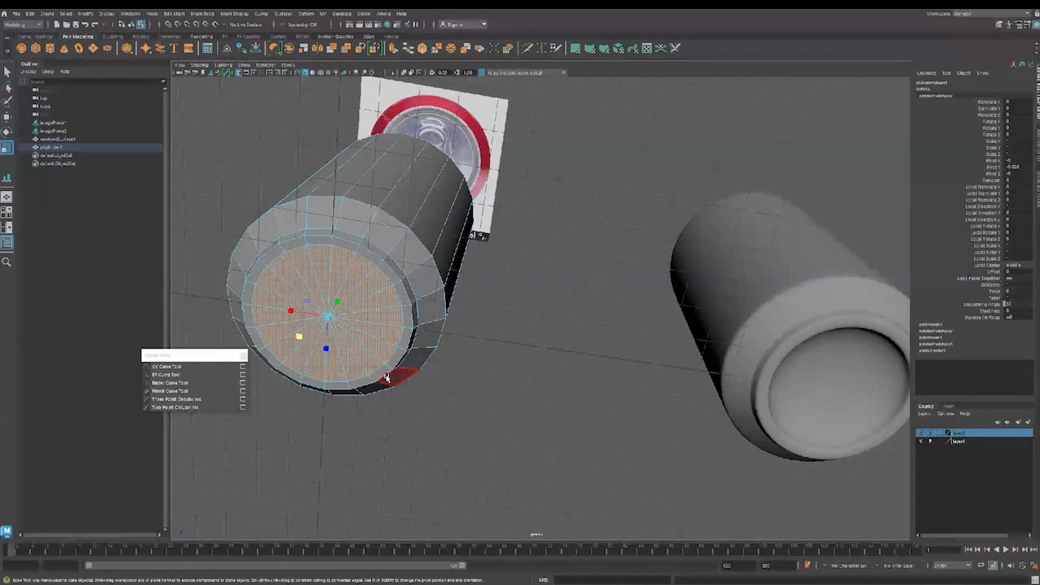
left_click_drag(298, 335, 300, 340)
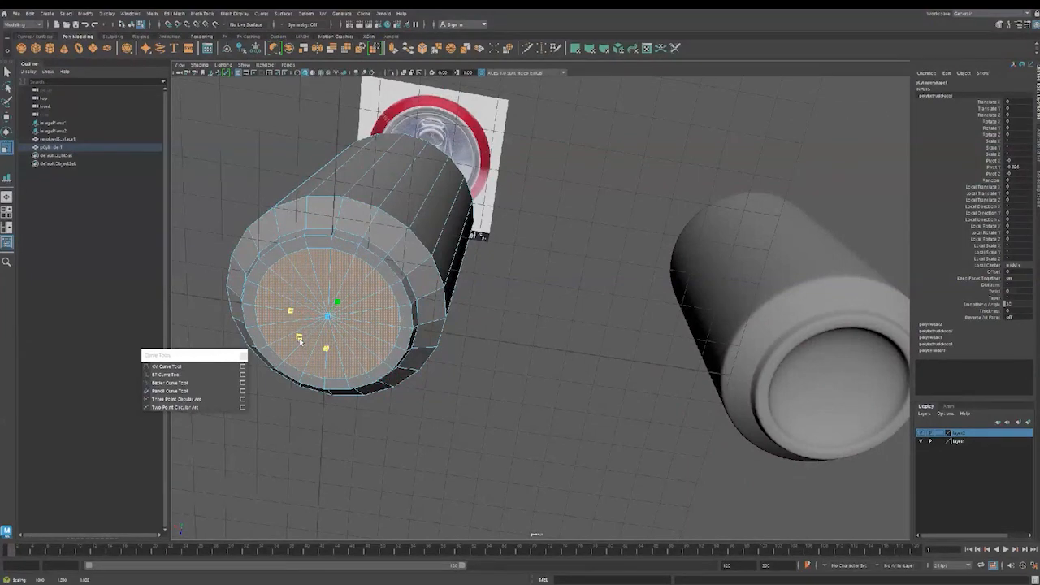
key("ctrl+e")
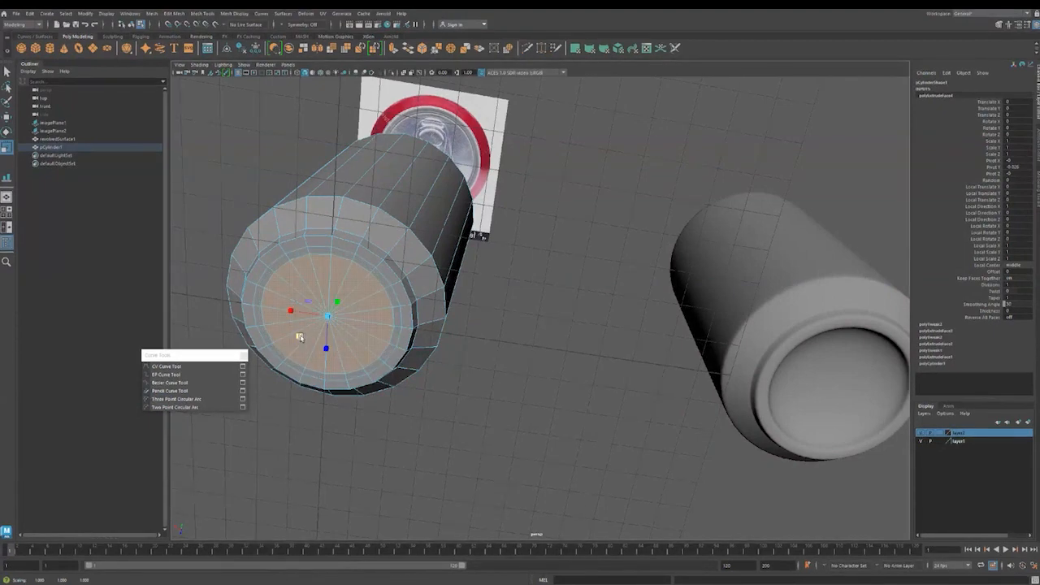
Move the inner bottom faces up into the can to recess the base behind the rim.
key("w")
left_click_drag(420, 399, 376, 373, "alt")
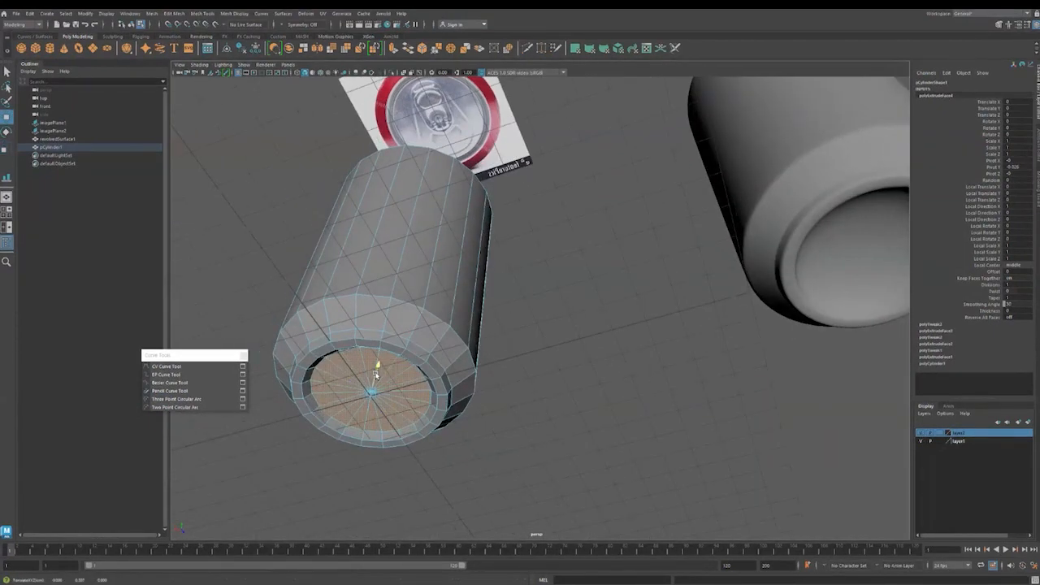
mouse_move(404, 418)
left_mouse_down("alt")
mouse_move(425, 417)
mouse_move(399, 420)
left_mouse_up("alt")
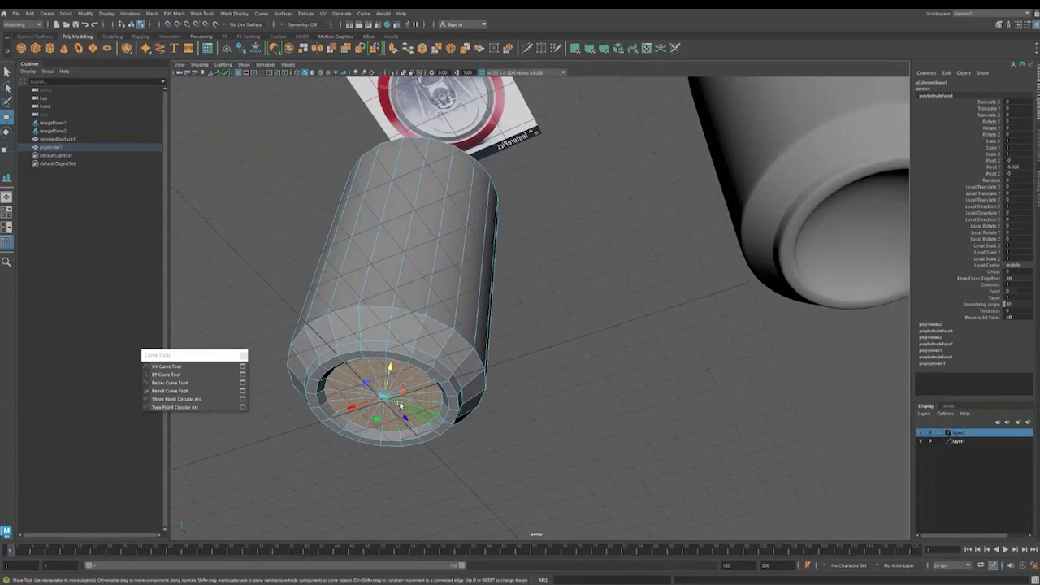
Undo the trial upward extrusion, then inset the recessed faces with a new extrusion and raise them to start the domed base.
key("ctrl+e")
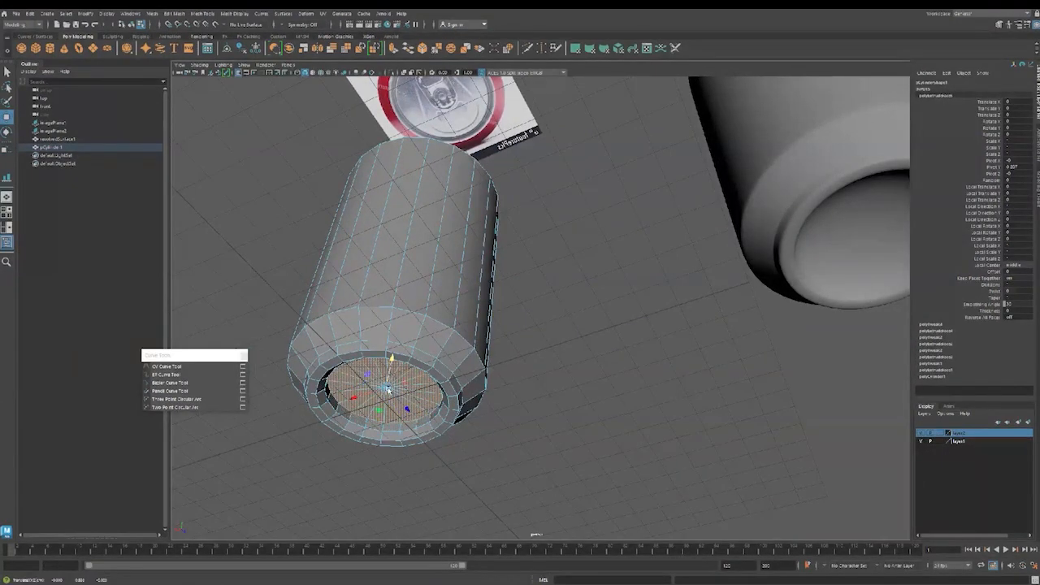
key("ctrl+z")
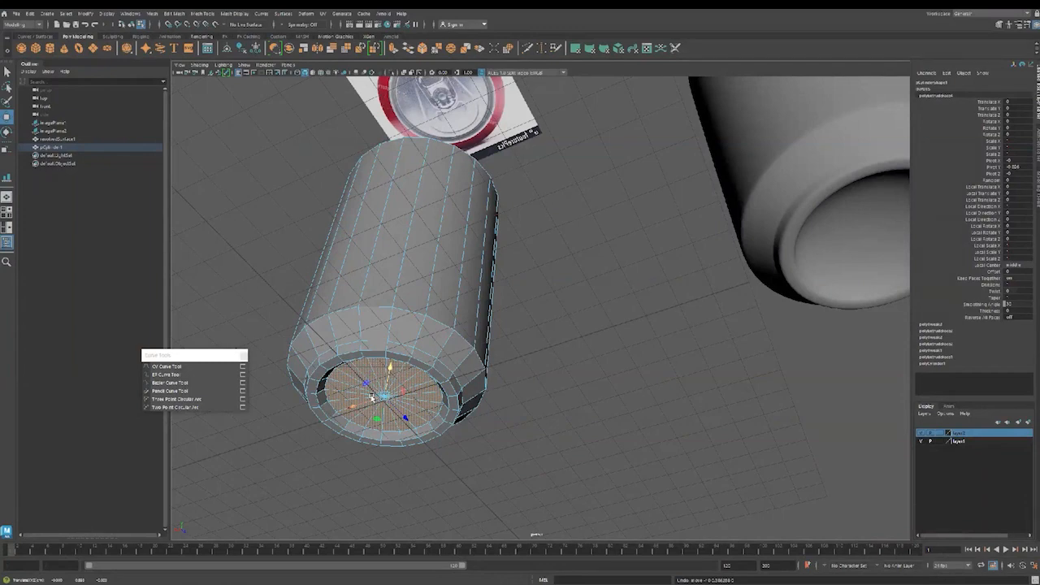
key("ctrl+e")
left_click_drag(377, 420, 378, 415, "shift")
key("w")
left_click_drag(387, 379, 388, 375)
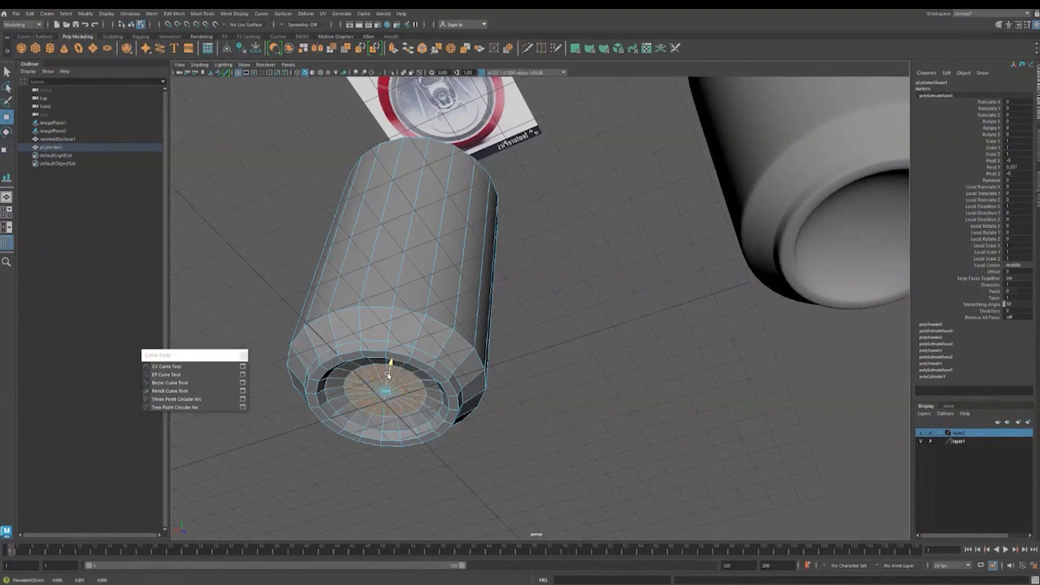
Extrude the central base faces inward once more to a small ring and raise it slightly to round off the dome.
left_click_drag(394, 414, 339, 301, "alt")
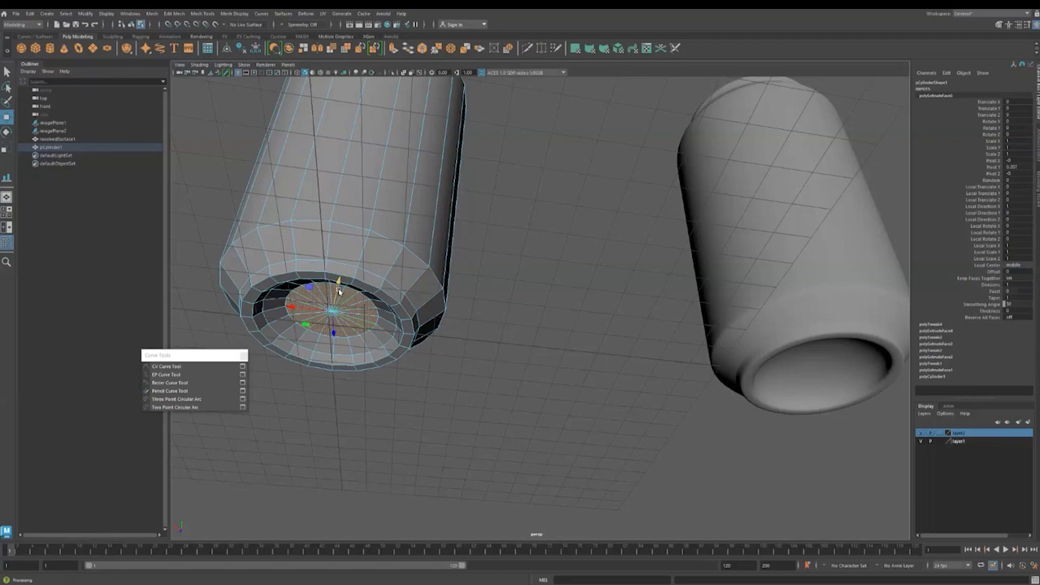
left_click_drag(385, 321, 383, 289, "alt")
key("r")
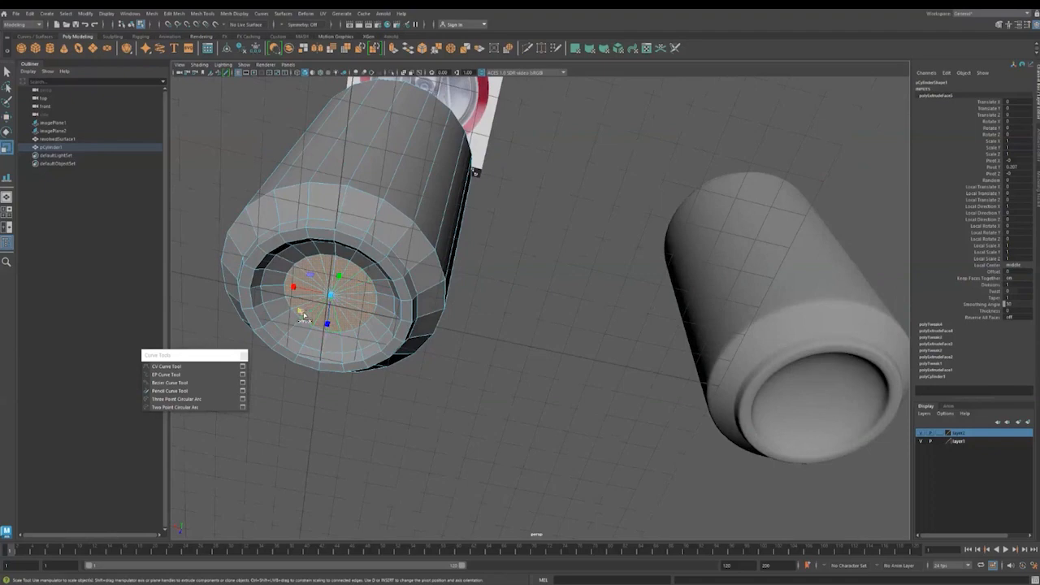
left_click_drag(300, 312, 312, 309, "shift")
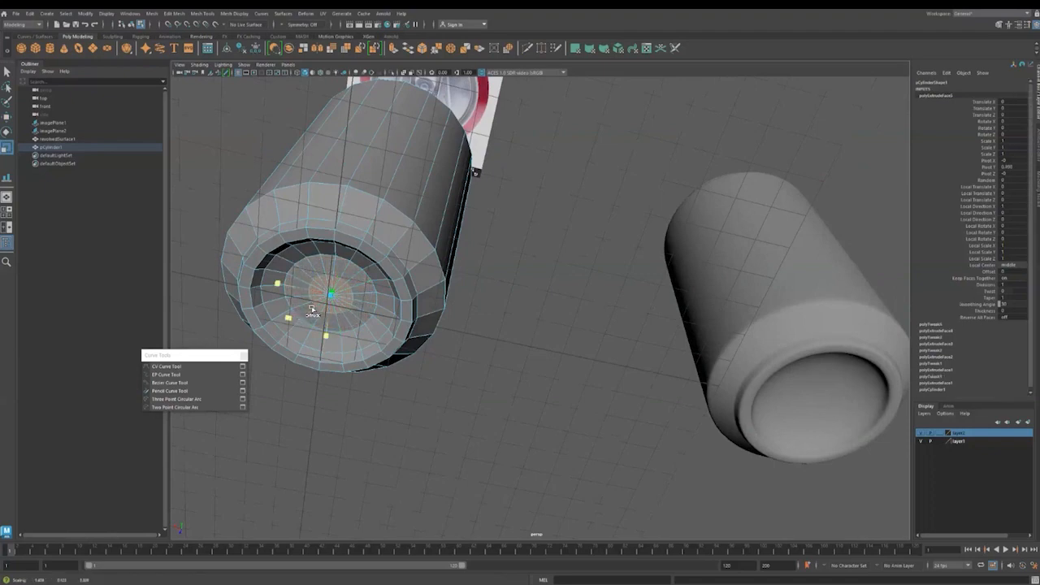
key("w")
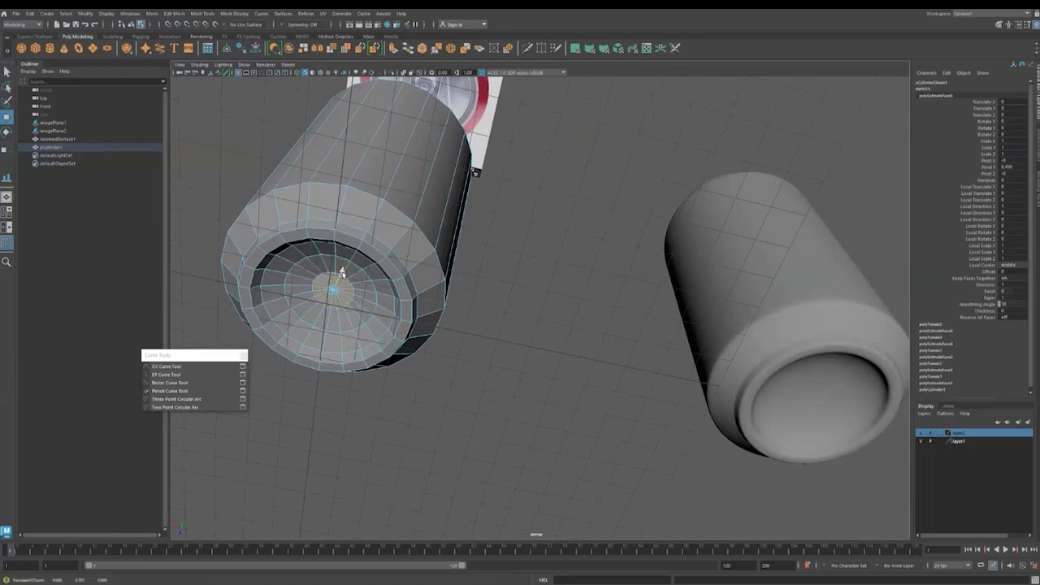
left_click_drag(336, 304, 444, 363, "alt")
middle_click_drag(319, 394, 295, 355, "alt")
left_click_drag(407, 395, 390, 355, "alt")
scroll(344, 337, "up", 3)
middle_click_drag(426, 338, 502, 332, "alt")
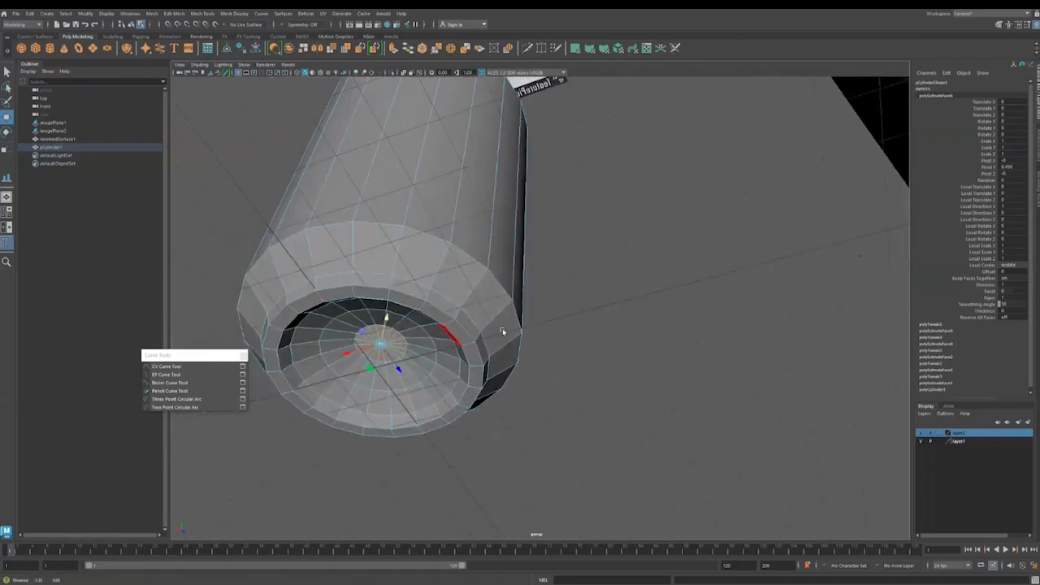
Raise the centre vertex of the domed base slightly to finish the dome's peak.
scroll(370, 354, "up", 3)
key("F9")
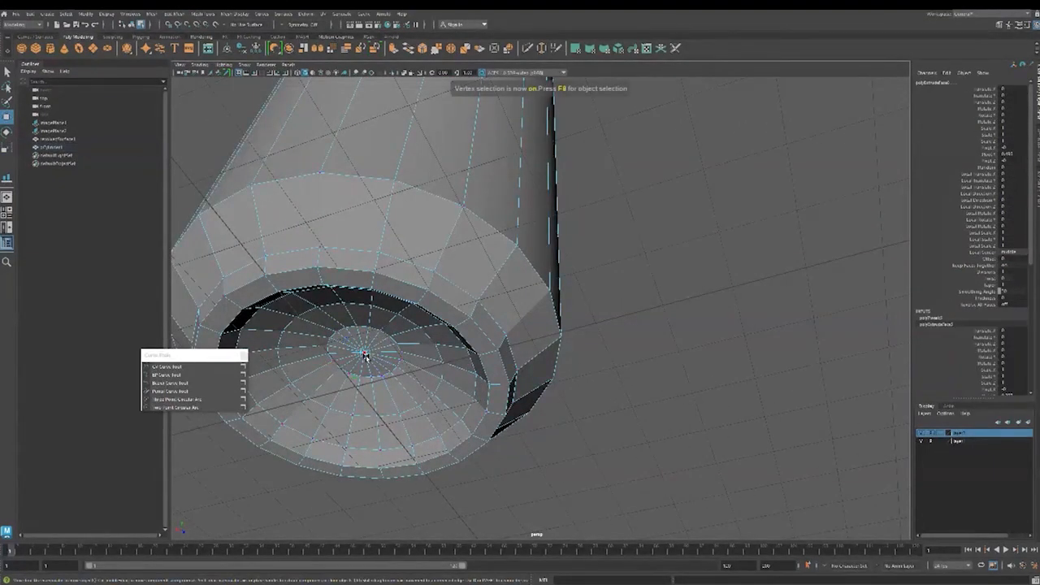
left_click_drag(372, 329, 372, 323)
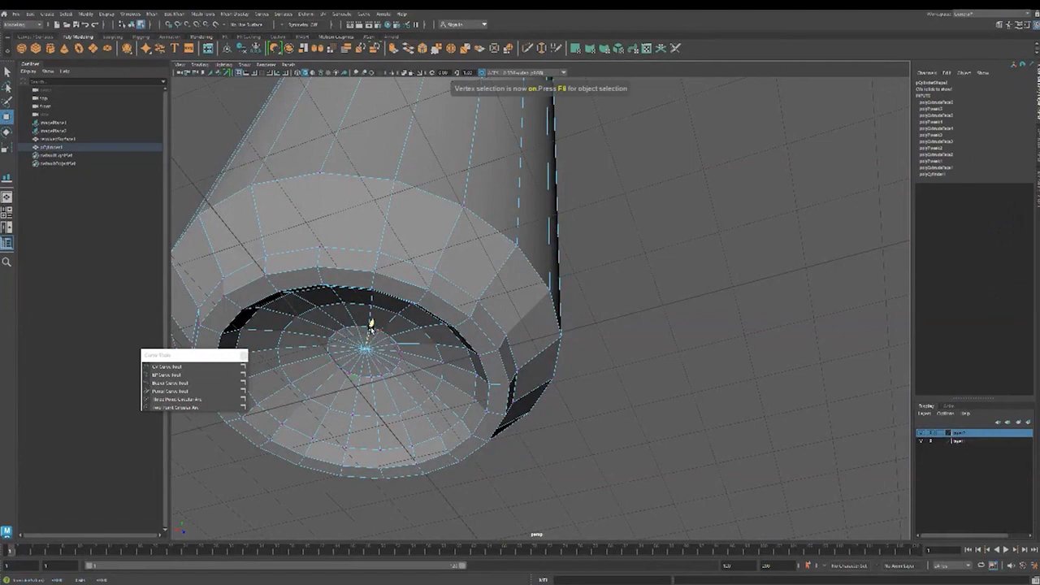
In the front view, scale the dome's middle edge ring slightly outward to round its profile.
key("space")
key("space")
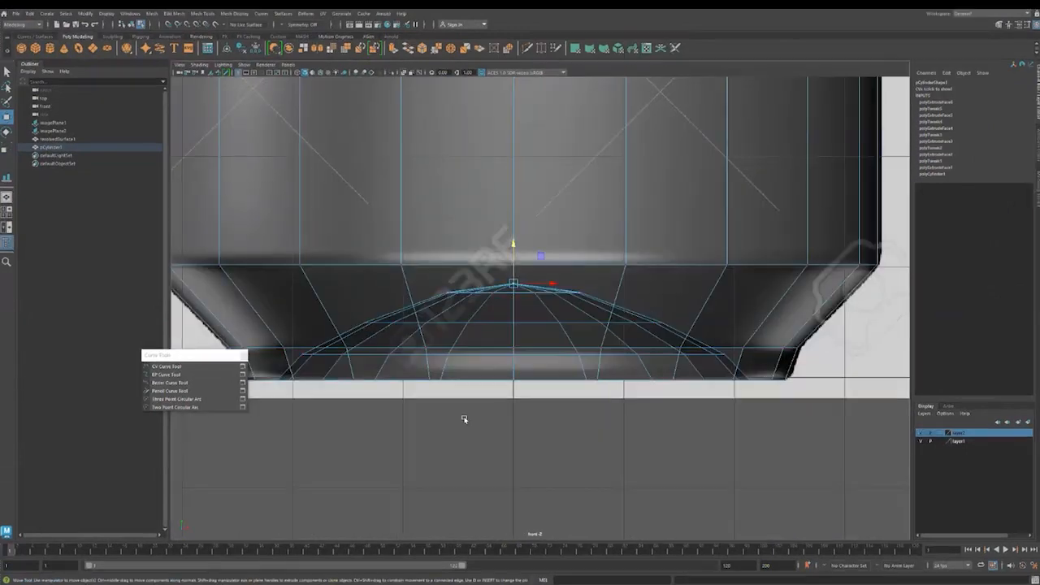
scroll(447, 365, "down", 4)
middle_click_drag(482, 379, 311, 476, "alt")
scroll(311, 477, "down", 2)
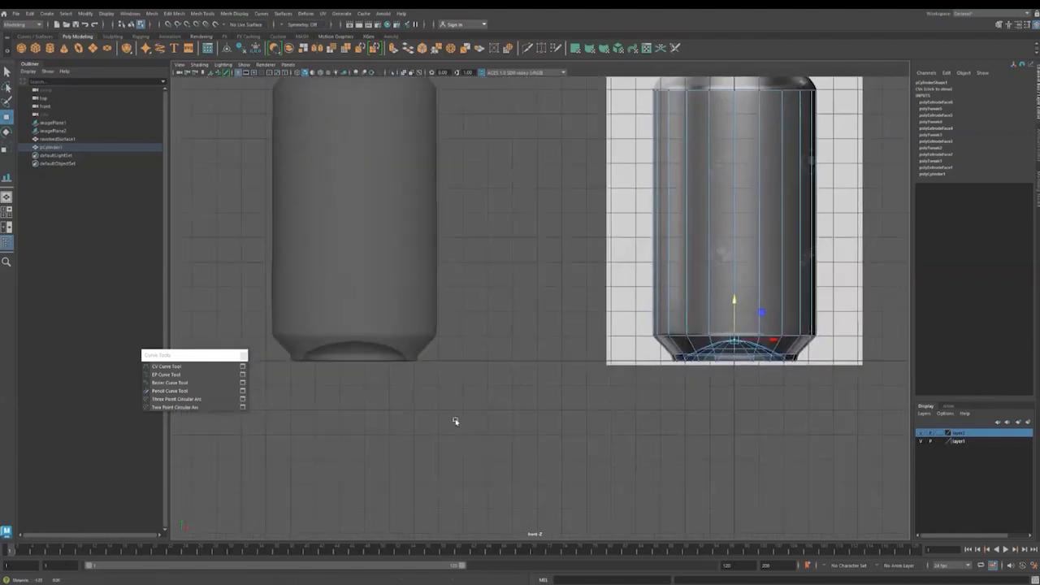
middle_click_drag(630, 385, 509, 386, "alt")
scroll(510, 386, "up", 3)
middle_click_drag(649, 369, 555, 363, "alt")
scroll(569, 357, "up", 2)
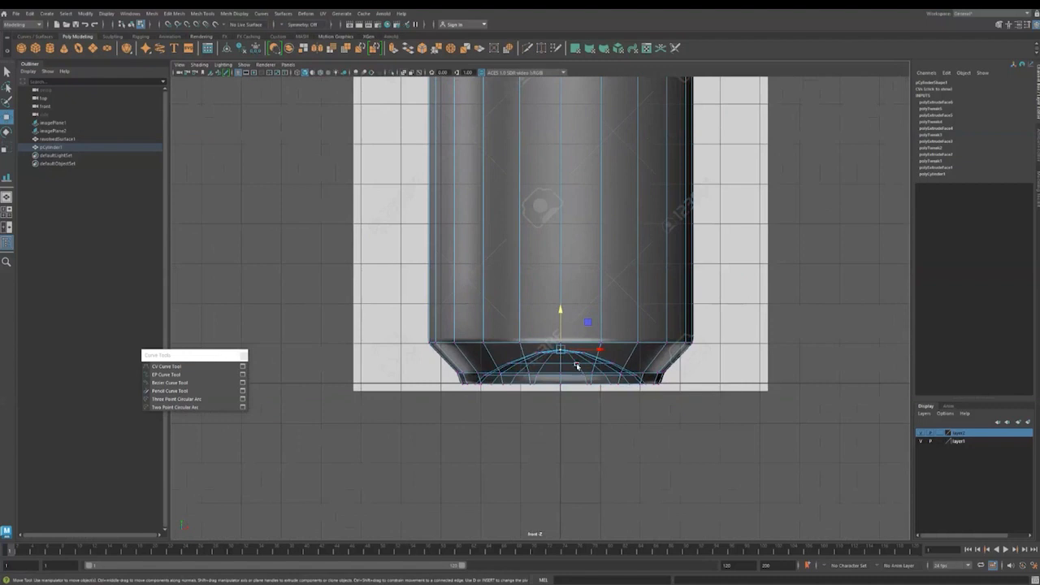
scroll(549, 373, "up", 2)
double_click(564, 375, "shift")
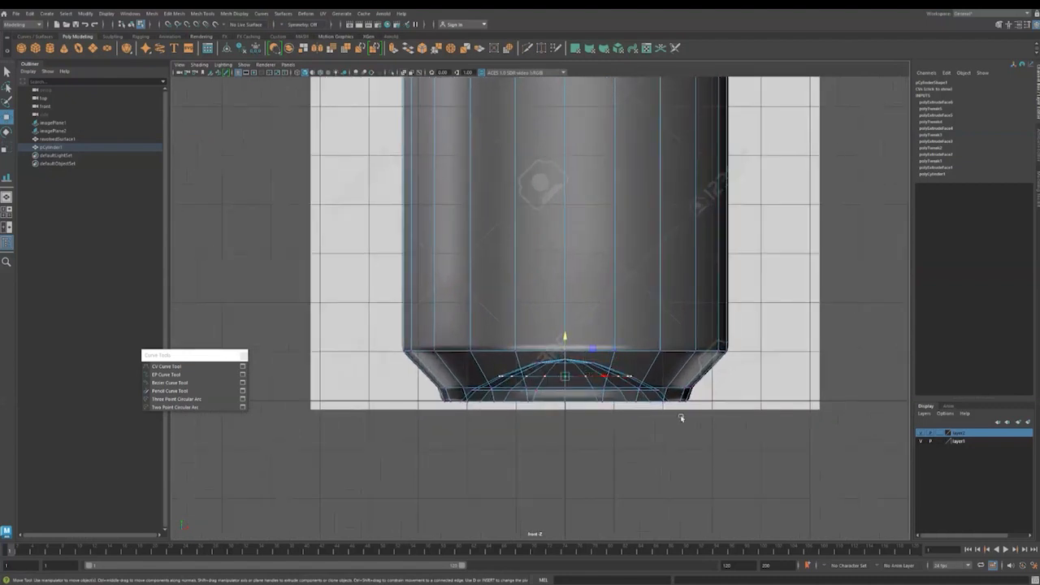
key("r")
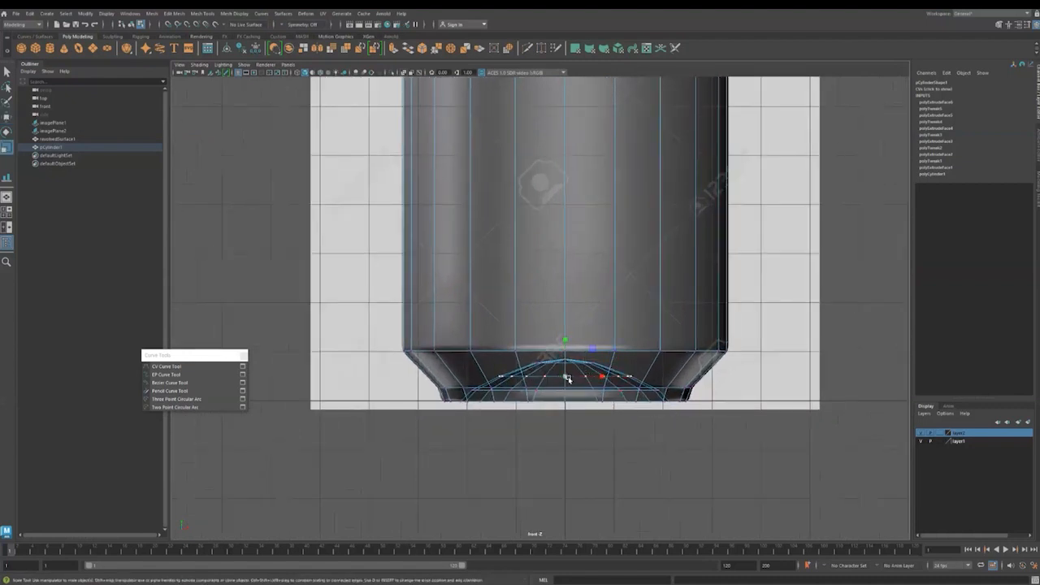
left_click_drag(571, 374, 578, 365)
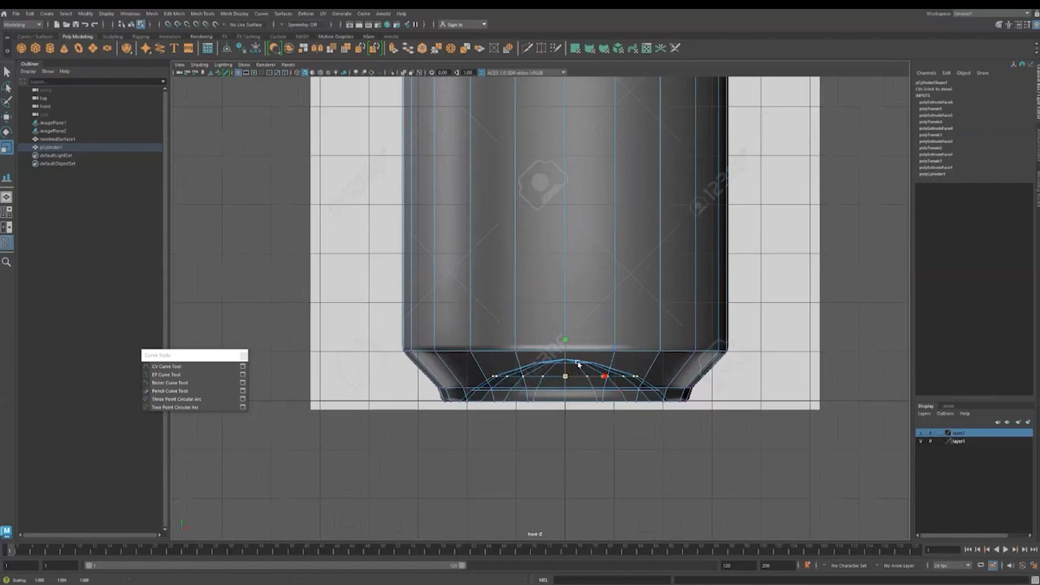
Select the dome's innermost edge ring around the centre and scale it outward to smooth the curve near the peak.
left_click(556, 363)
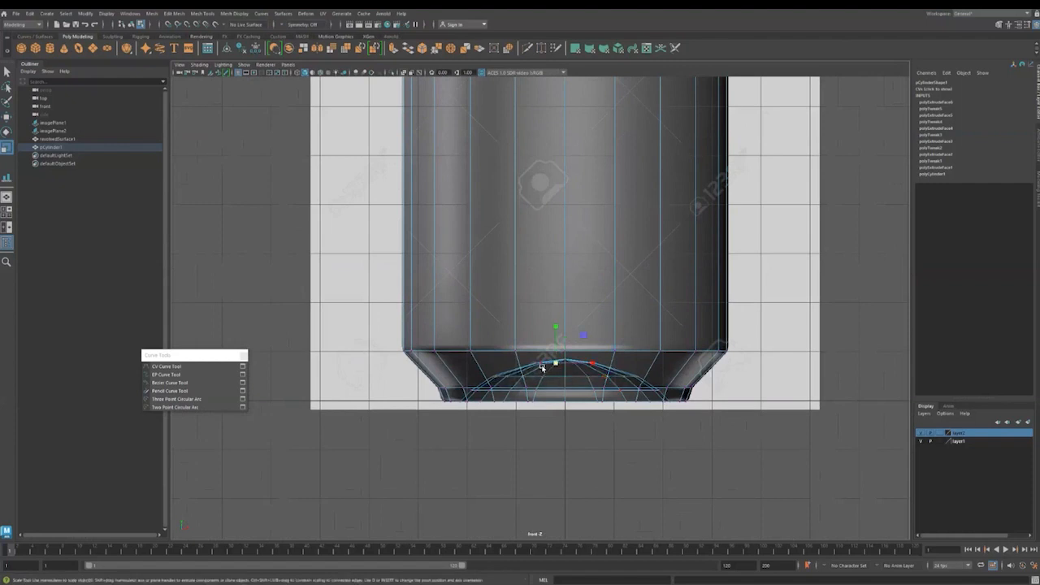
scroll(542, 368, "up", 1)
left_click(548, 374)
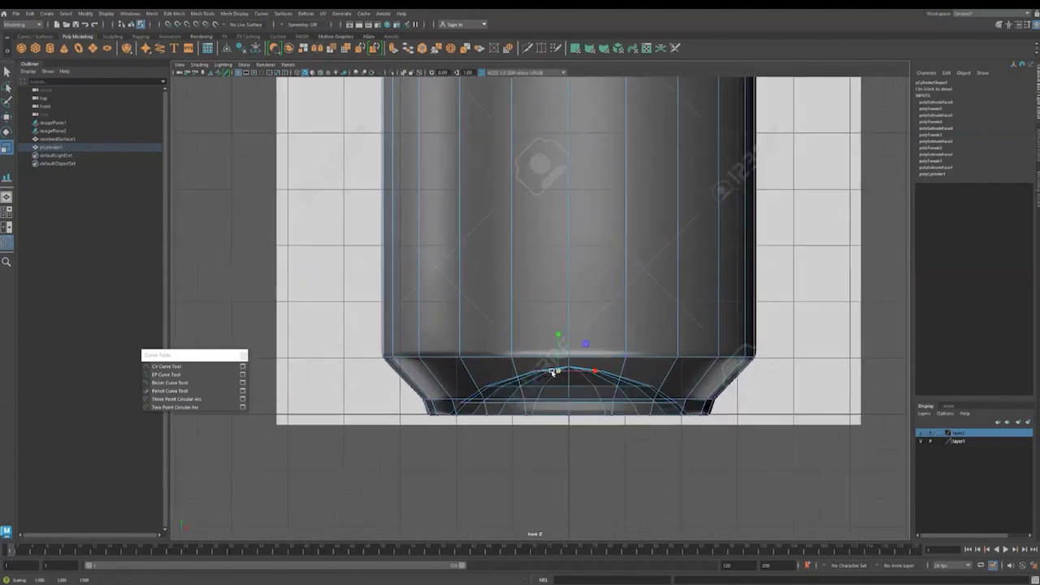
left_click(550, 375)
scroll(554, 380, "up", 2)
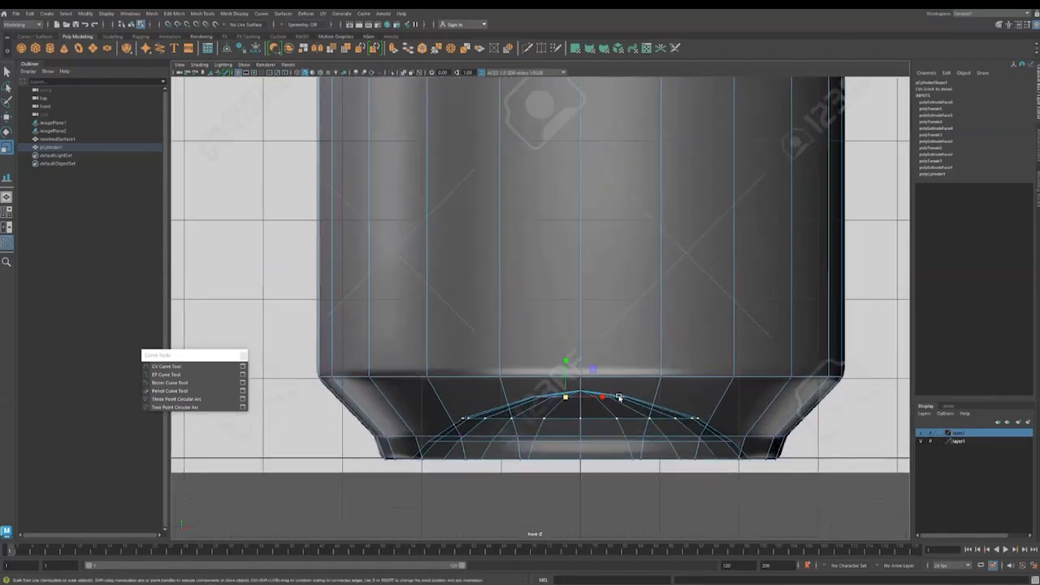
left_click(615, 398)
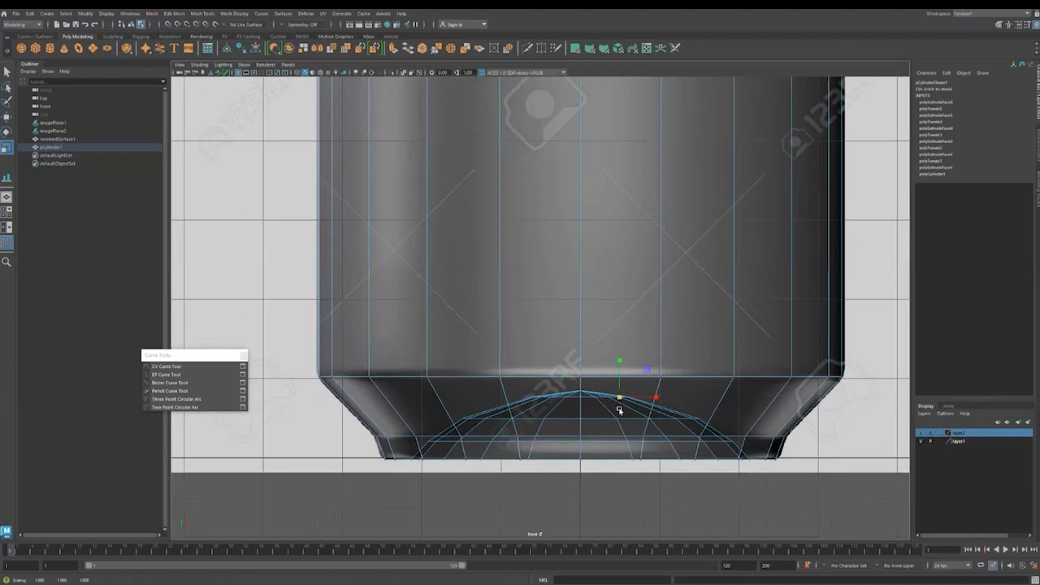
left_click(595, 399)
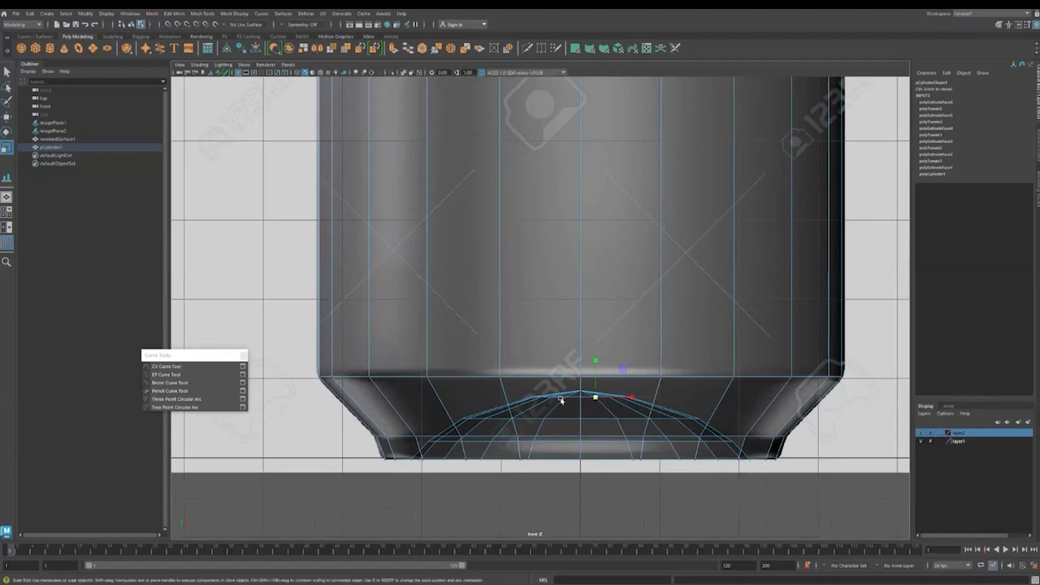
left_click(566, 398)
double_click(552, 399)
left_click_drag(580, 399, 601, 384)
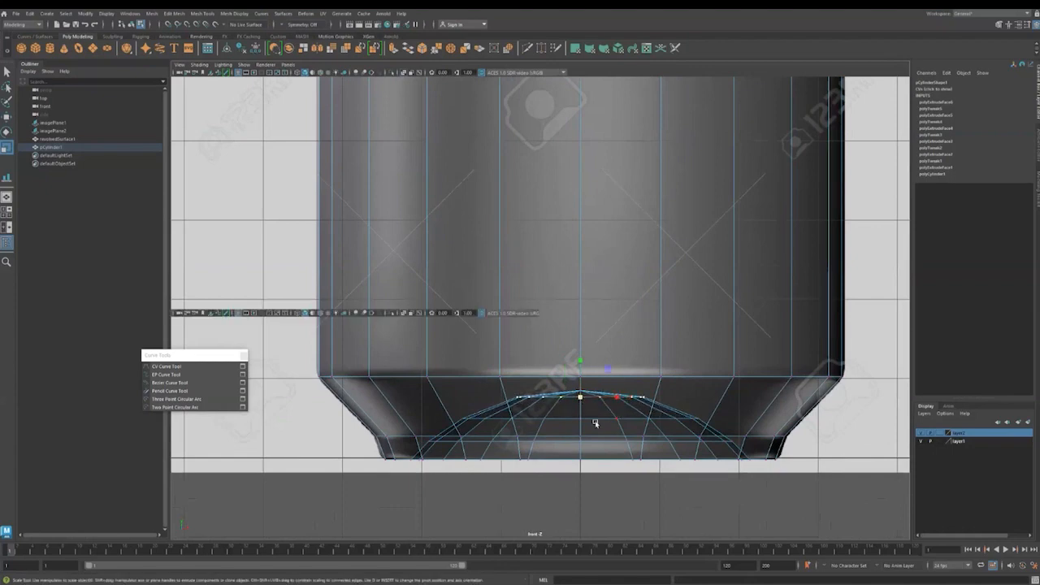
Return to object mode in the perspective view and examine the can's body and base in smooth mesh preview.
key("space")
key("space")
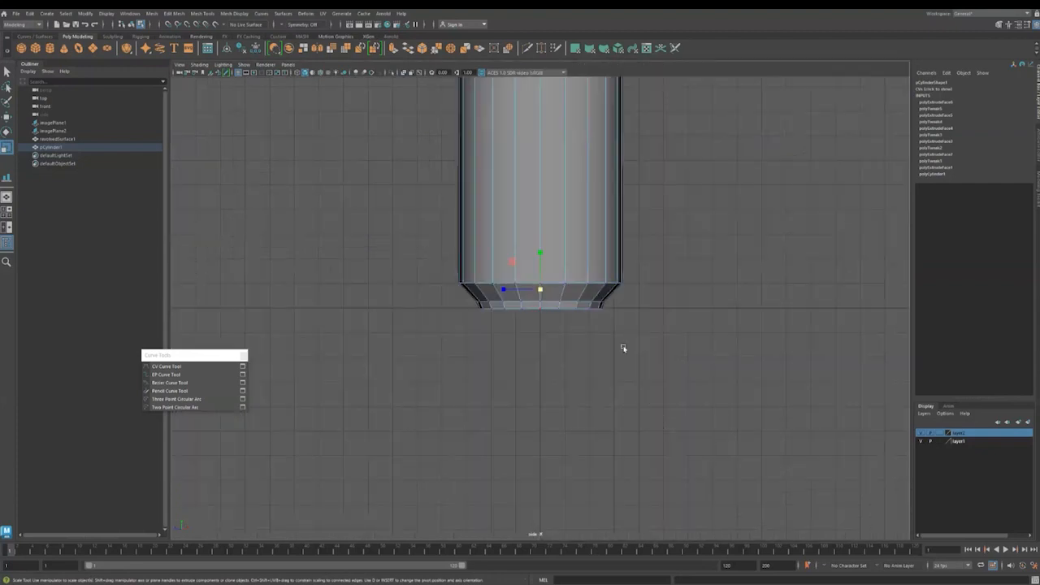
key("space")
key("space")
left_click_drag(661, 304, 634, 367, "alt")
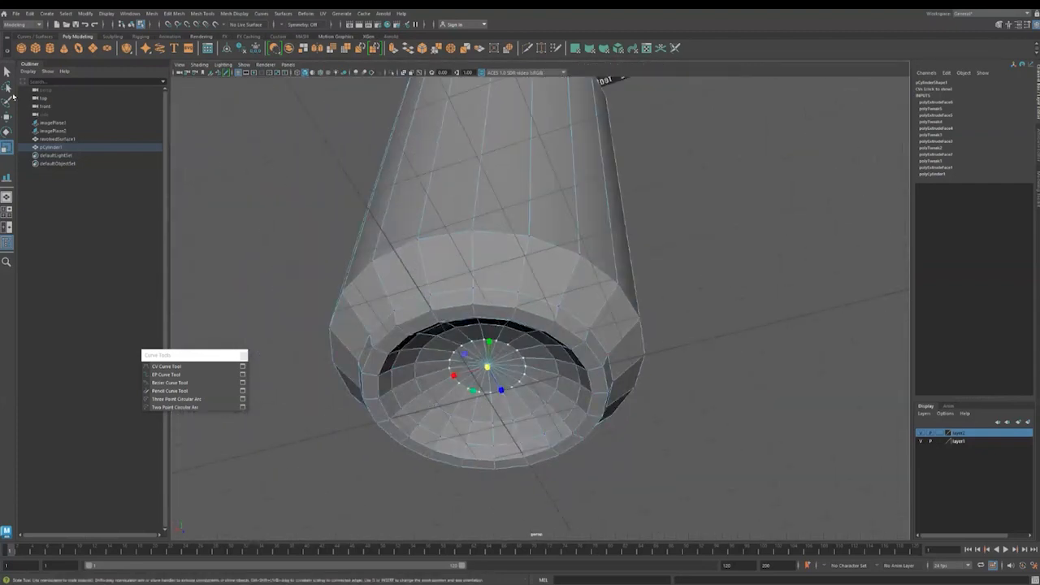
key("q")
left_click(281, 193)
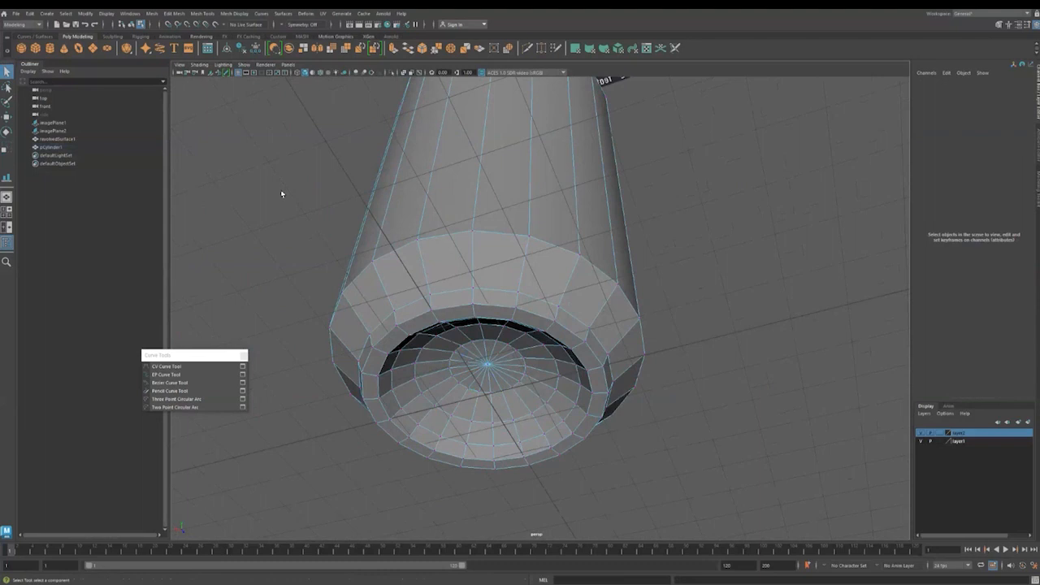
key("F8")
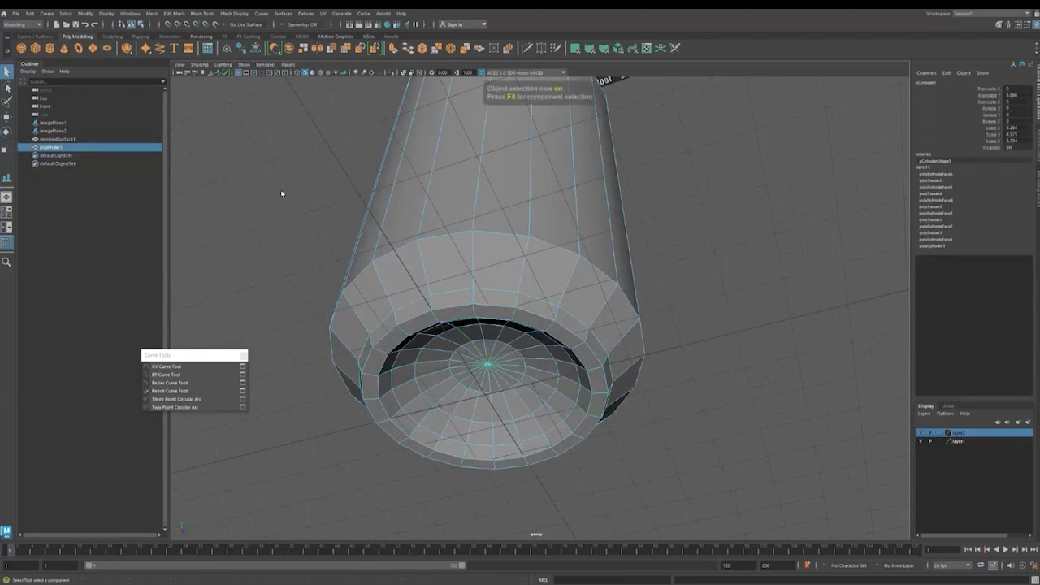
key("3")
left_click(704, 407)
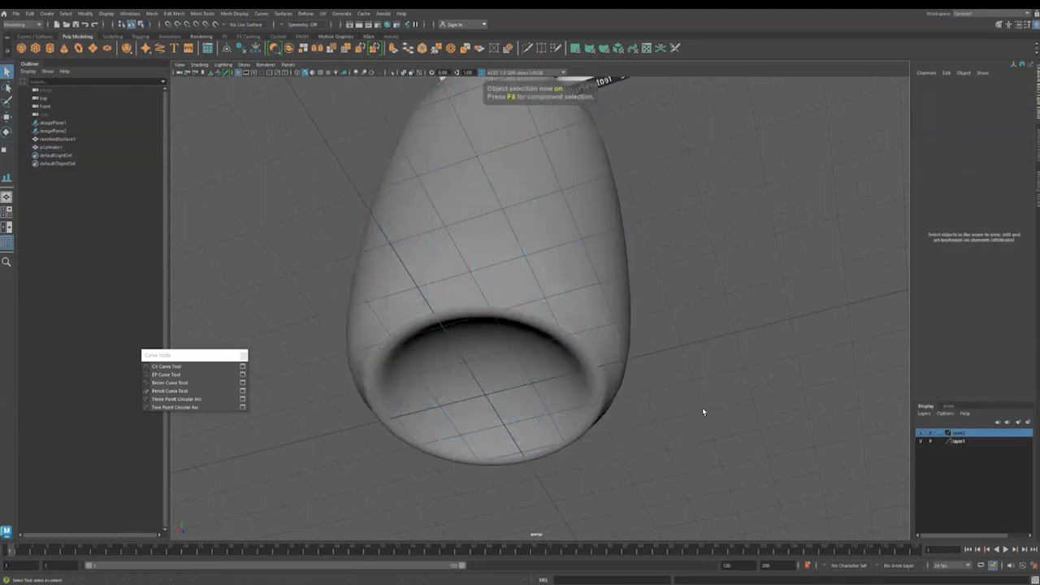
right_click_drag(702, 407, 591, 329, "alt")
mouse_move(592, 329)
left_mouse_down("alt")
mouse_move(582, 369)
mouse_move(601, 314)
left_mouse_up("alt")
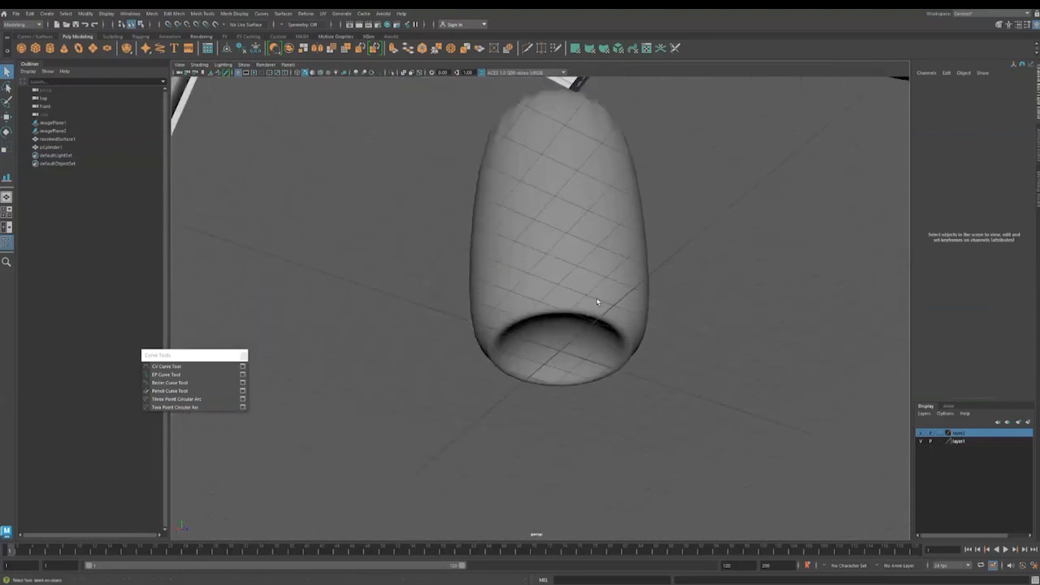
middle_click_drag(602, 315, 581, 427, "alt")
left_click_drag(581, 427, 572, 344, "alt")
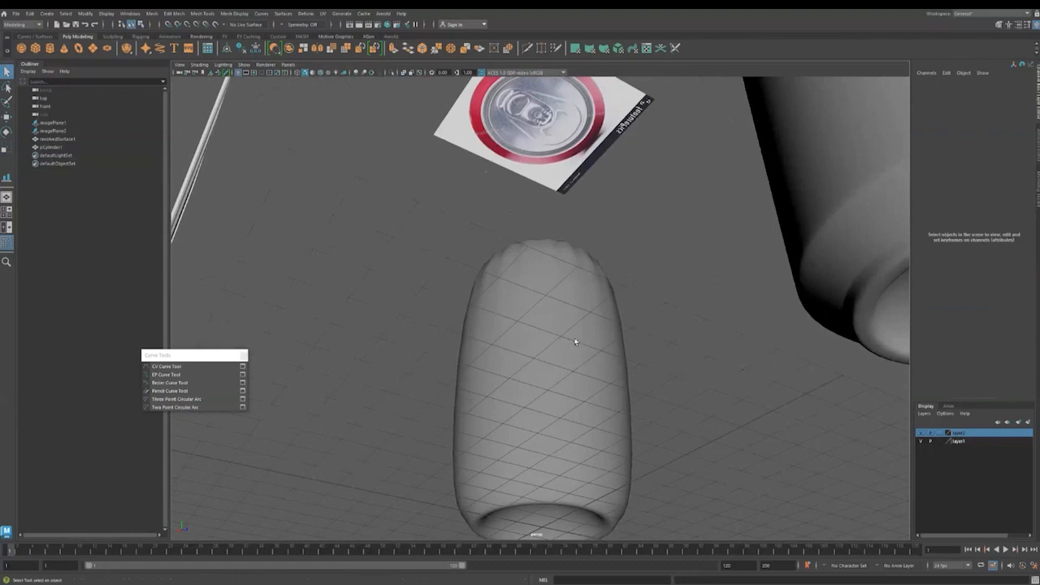
Restore the unsmoothed display and insert supporting edge loops around the can's lower shoulder and base rim with the Multi-Cut tool.
left_click(574, 342)
key("1")
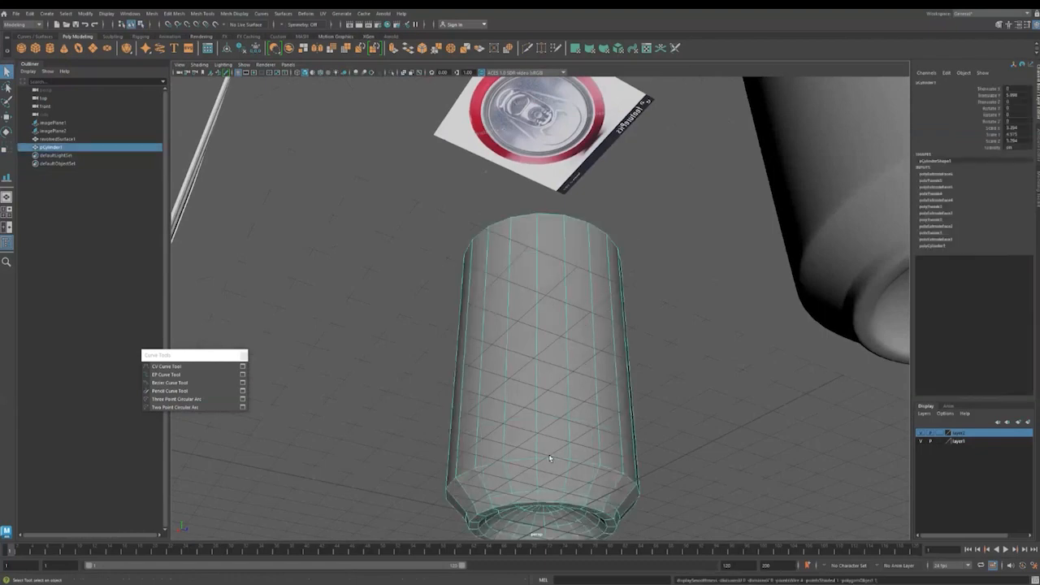
left_click_drag(550, 459, 542, 431, "alt")
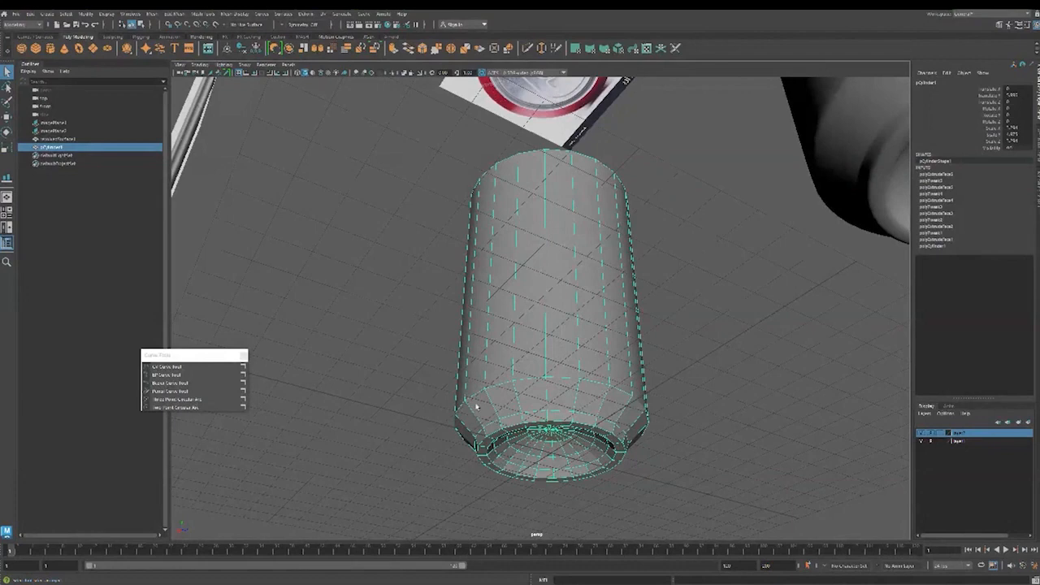
left_click_drag(477, 407, 718, 403, "alt")
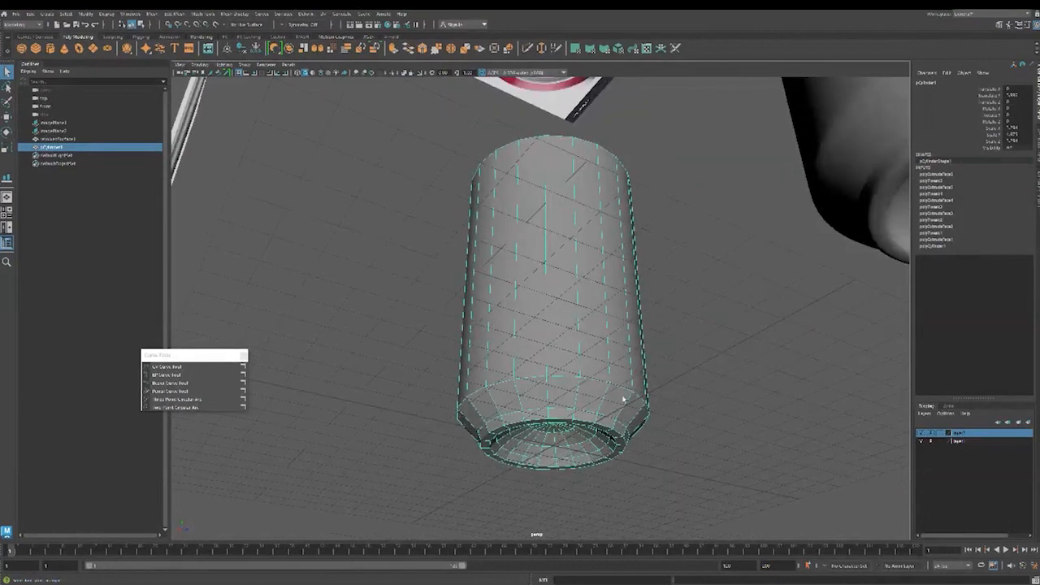
scroll(496, 415, "up", 3)
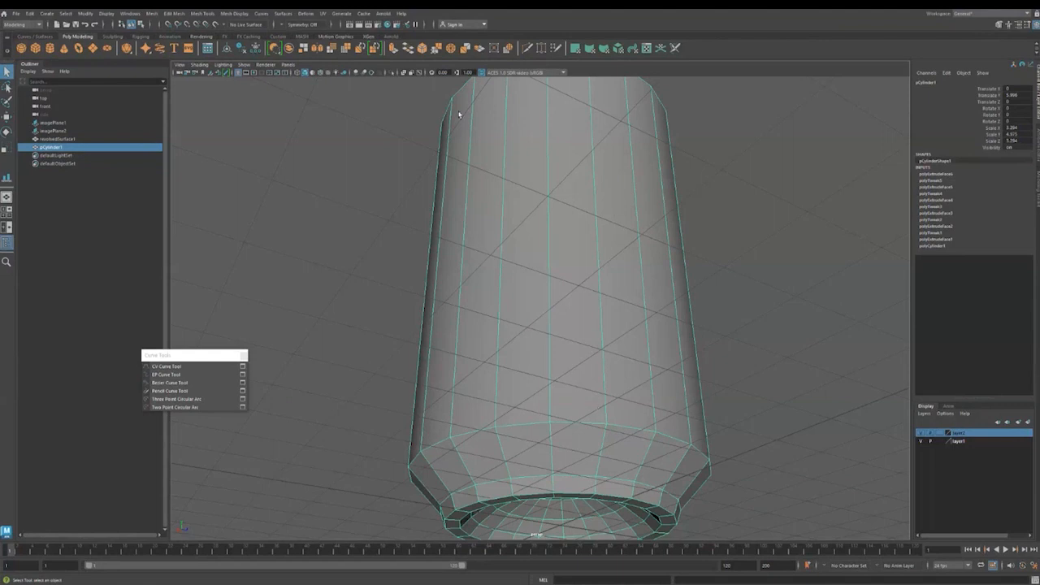
left_click(528, 47)
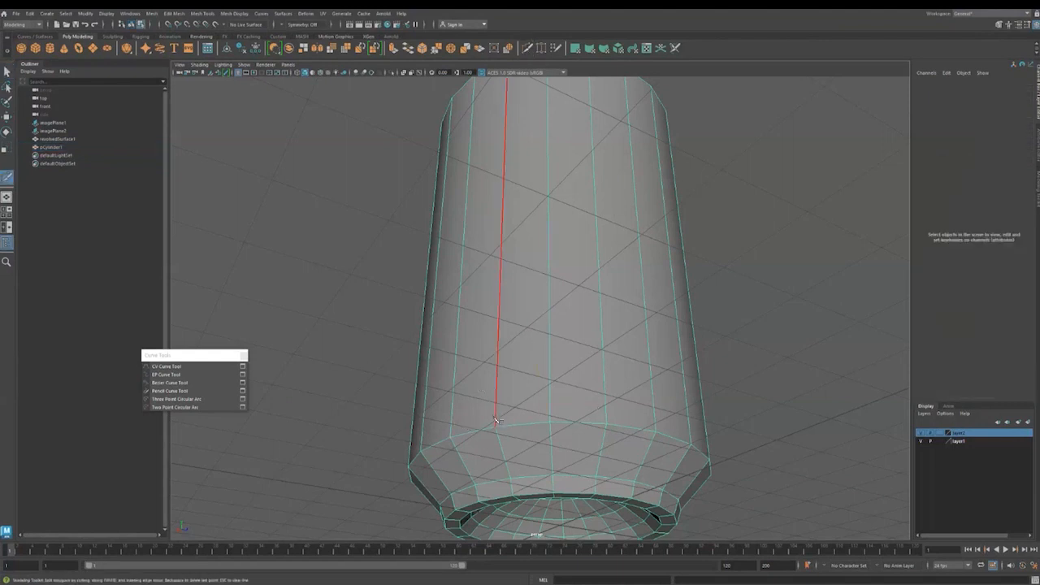
key("ctrl")
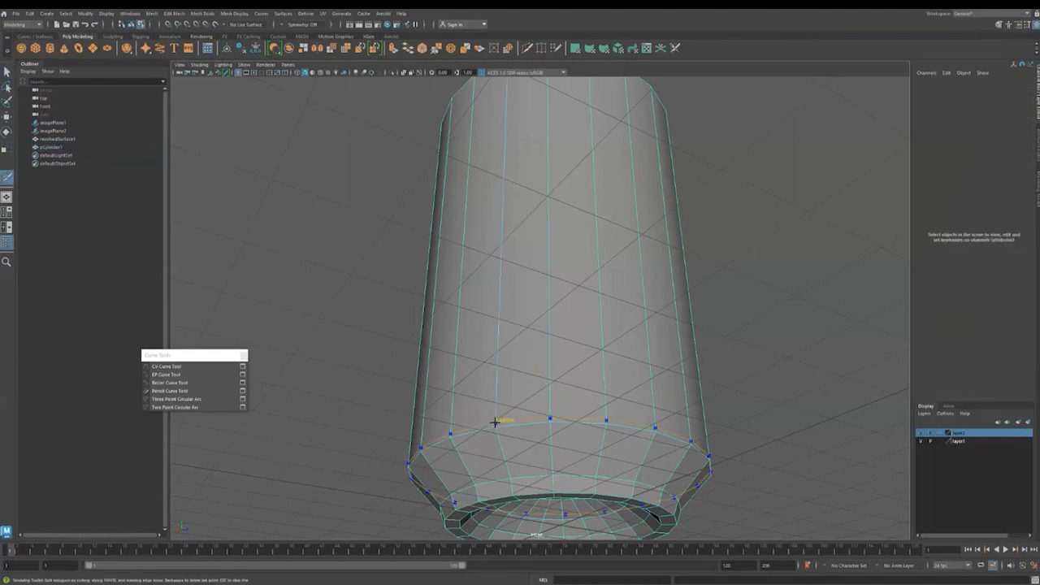
left_click(496, 420, "ctrl")
left_click_drag(553, 426, 512, 402, "alt")
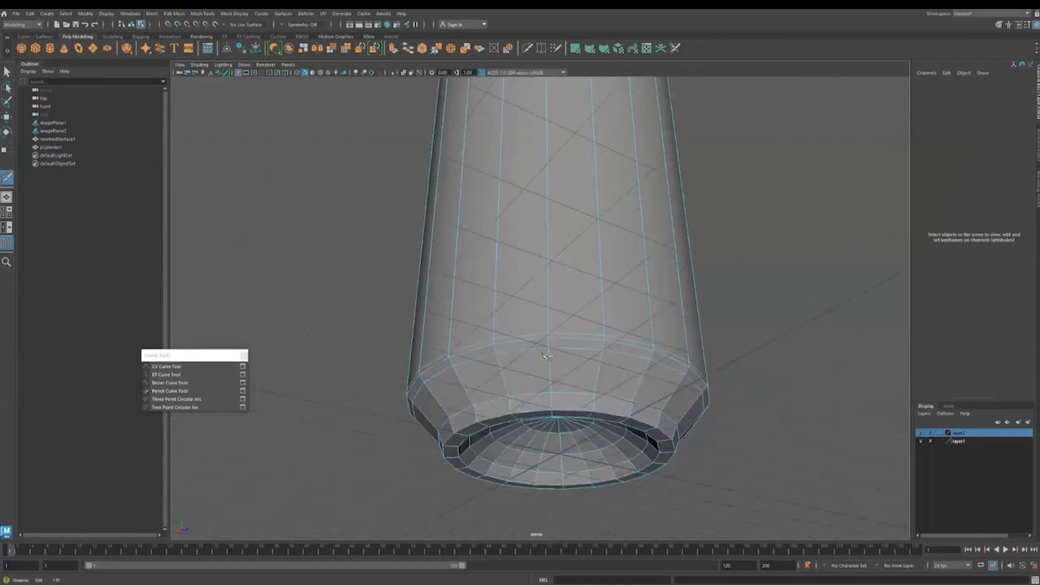
left_click(505, 393, "ctrl")
scroll(491, 426, "up", 4)
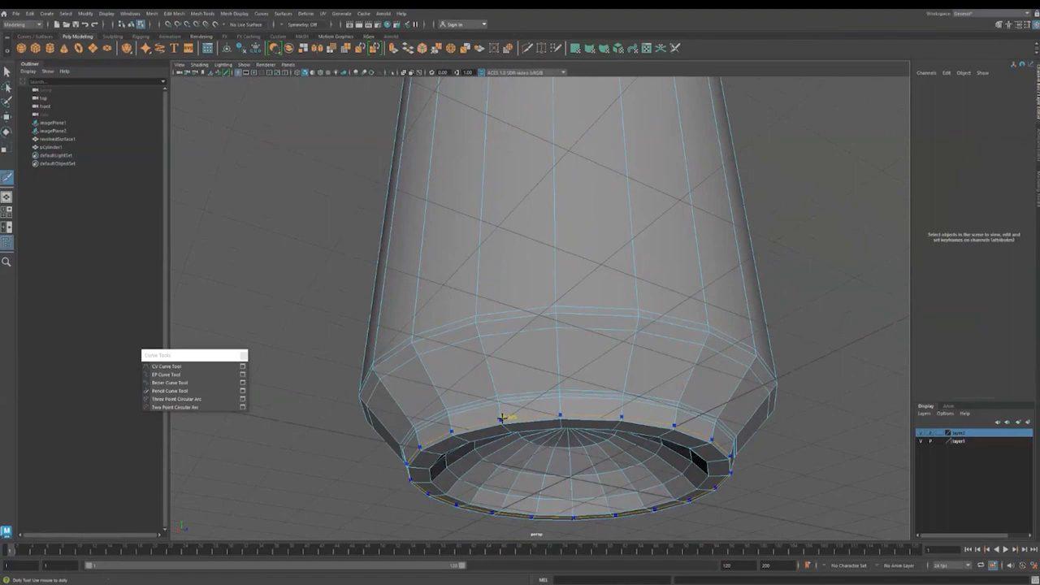
Preview the can smoothed in object mode and examine how the lower shoulder and base rim hold their shape.
left_click_drag(482, 434, 406, 455, "alt")
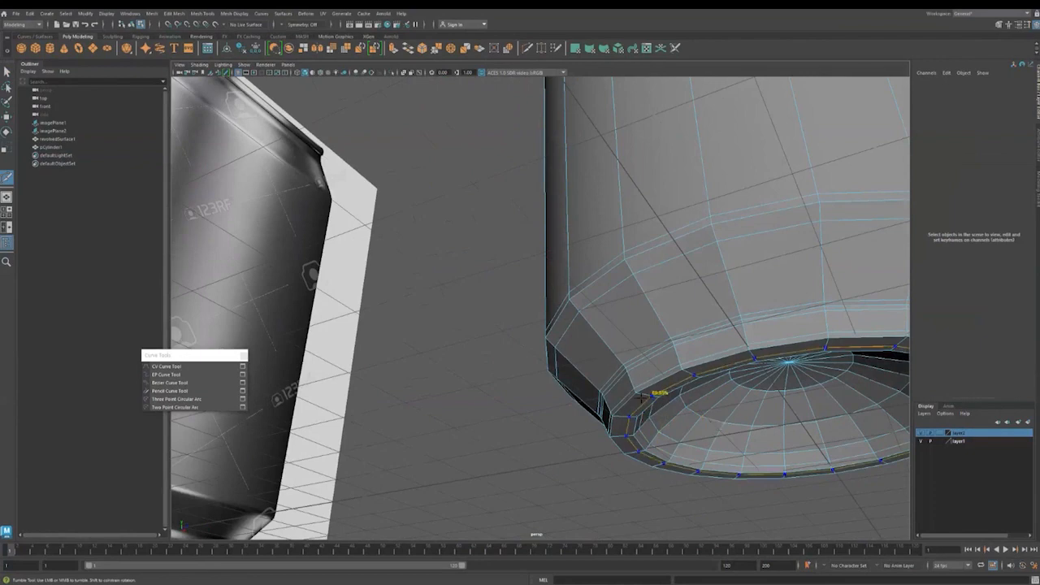
key("q")
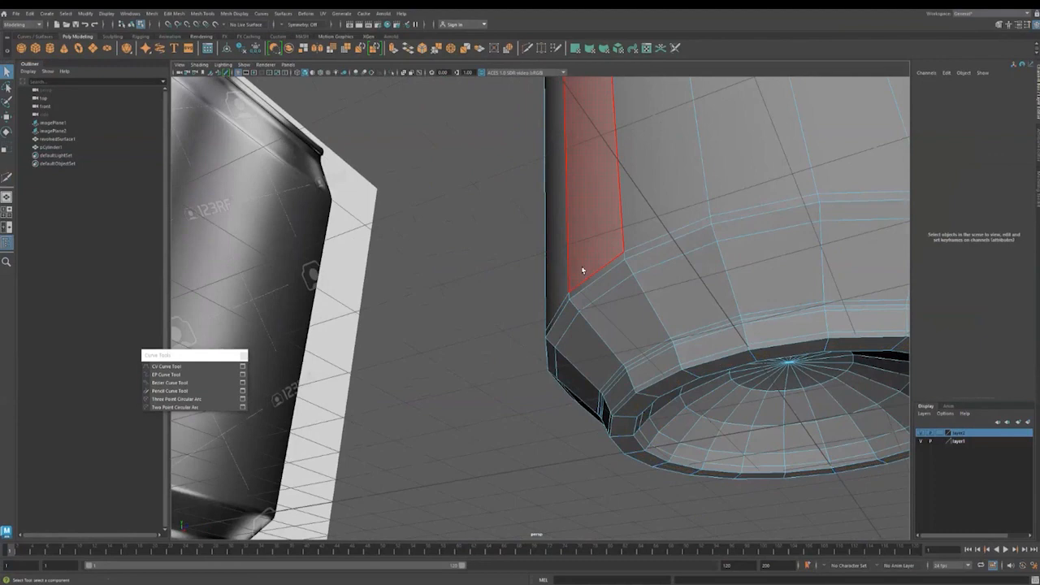
key("F8")
key("3")
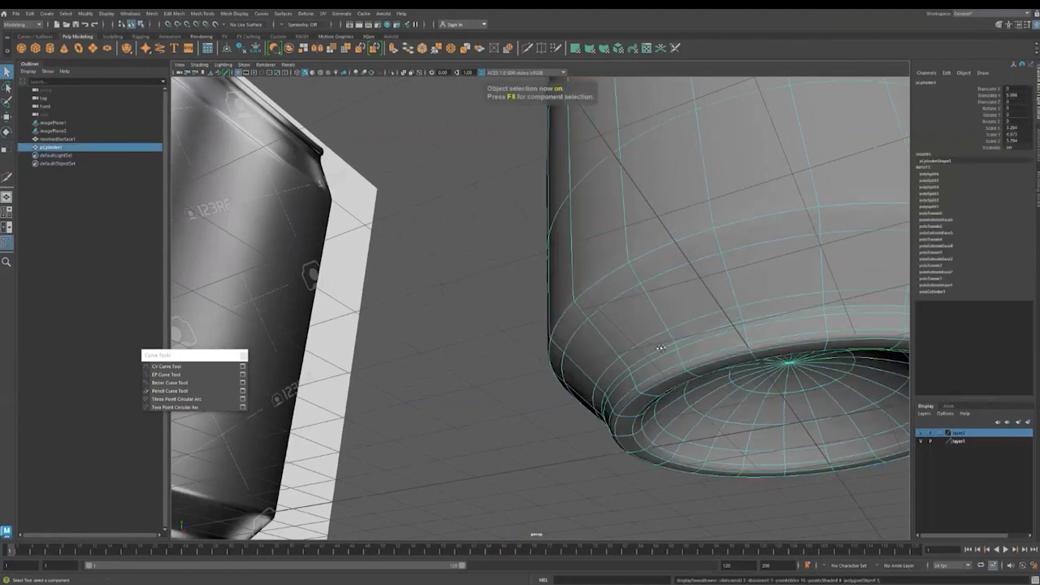
left_click_drag(660, 347, 697, 344, "alt")
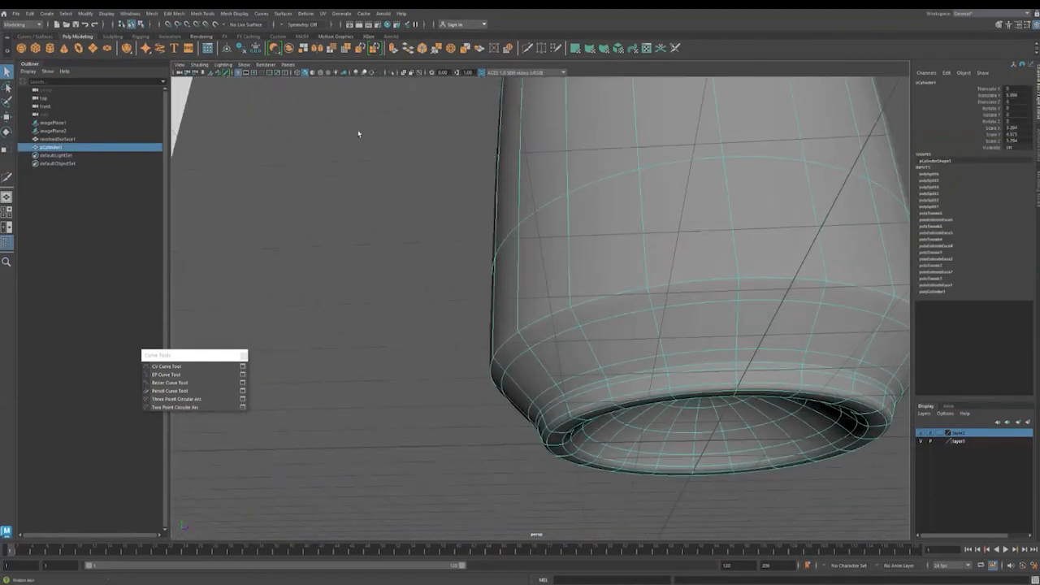
left_click(359, 167)
left_click_drag(765, 378, 674, 350, "alt")
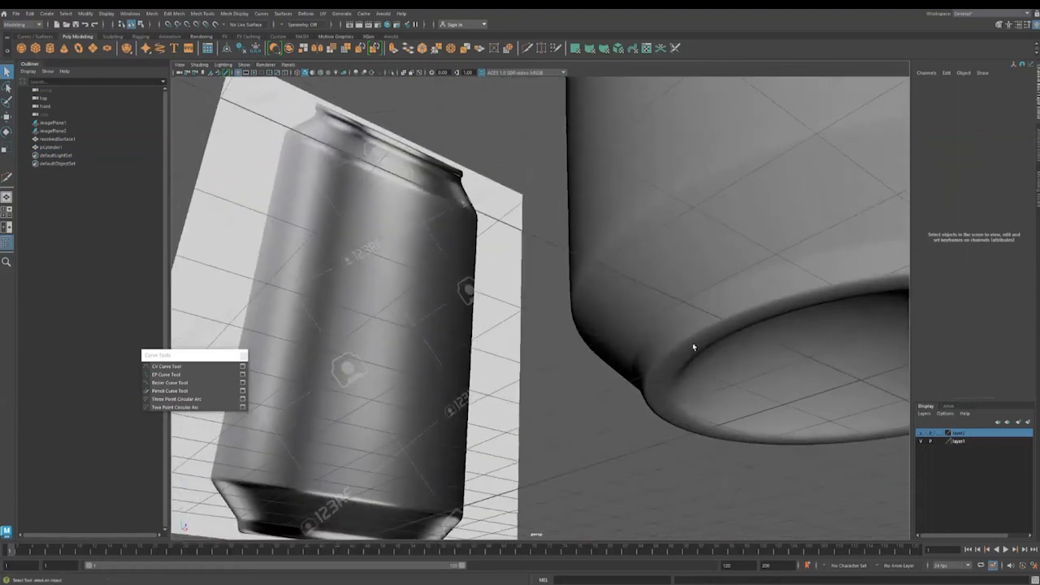
left_click(692, 346)
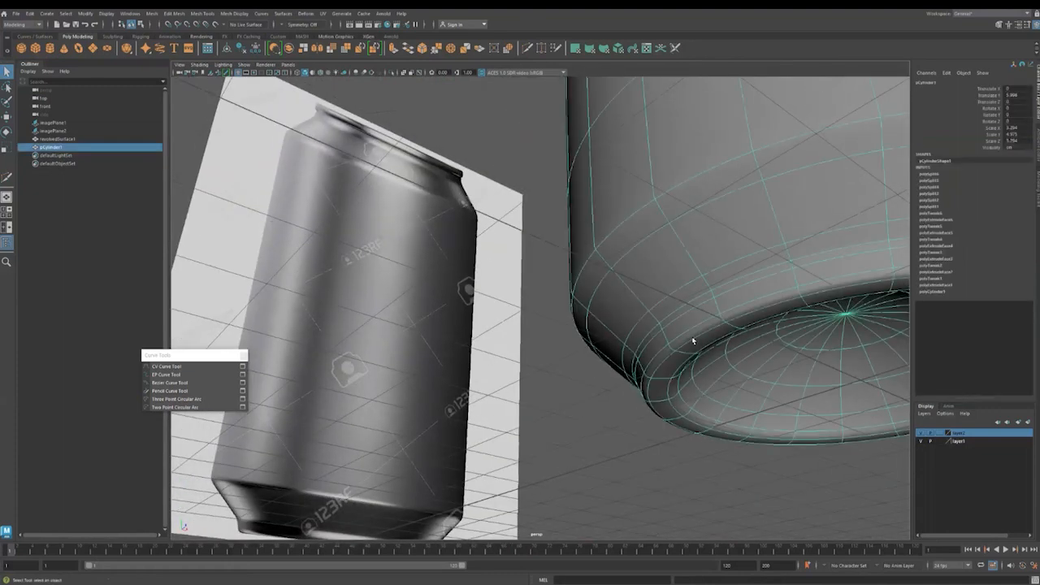
Restore the unsmoothed display, select the edge loop where the lower taper meets the base rim, and adjust its scale.
key("F10")
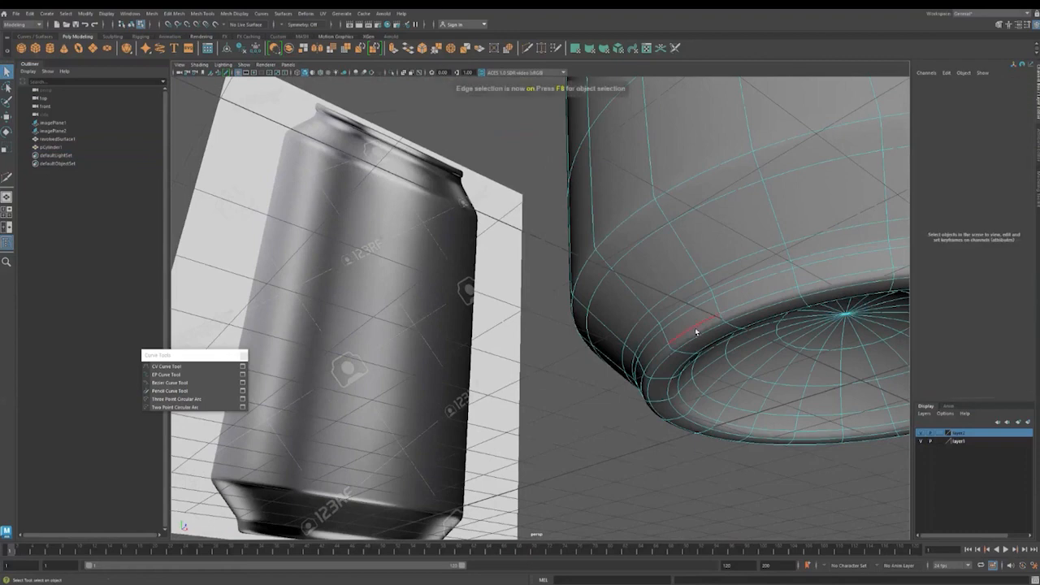
key("1")
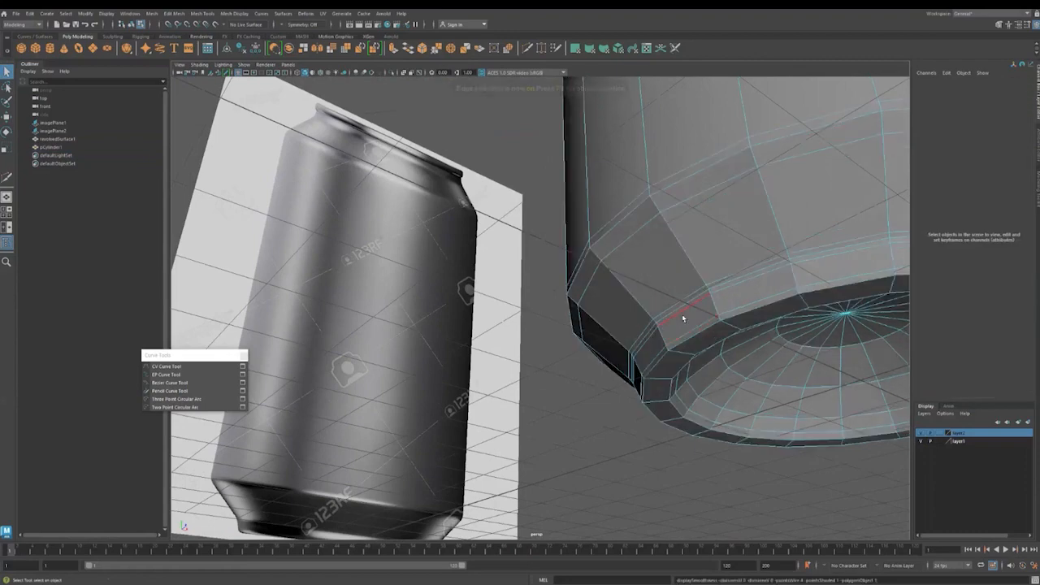
left_click(682, 317)
left_click_drag(690, 318, 634, 396, "alt")
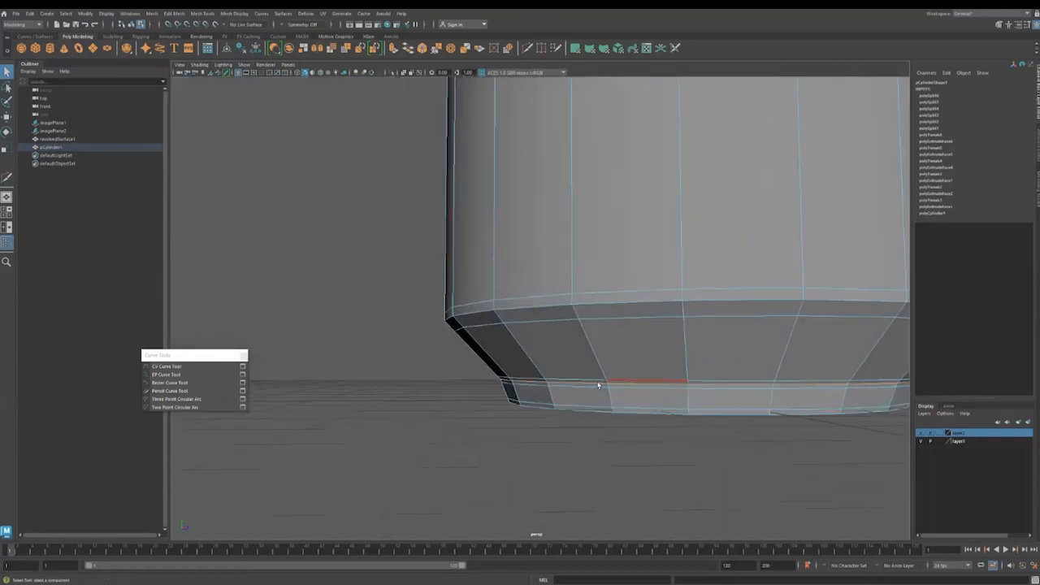
key("w")
left_click(685, 373)
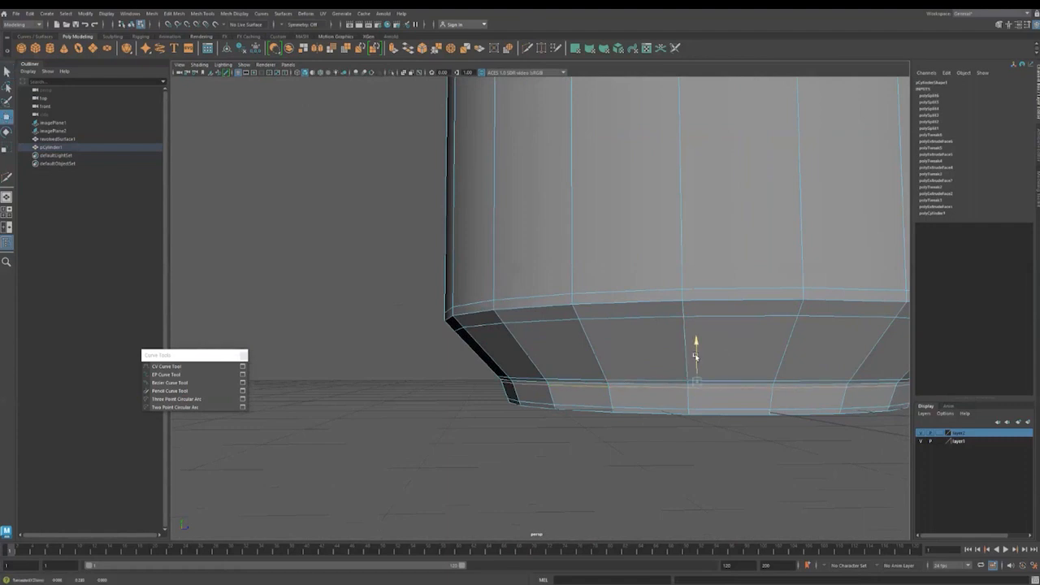
key("r")
left_click_drag(696, 379, 569, 346)
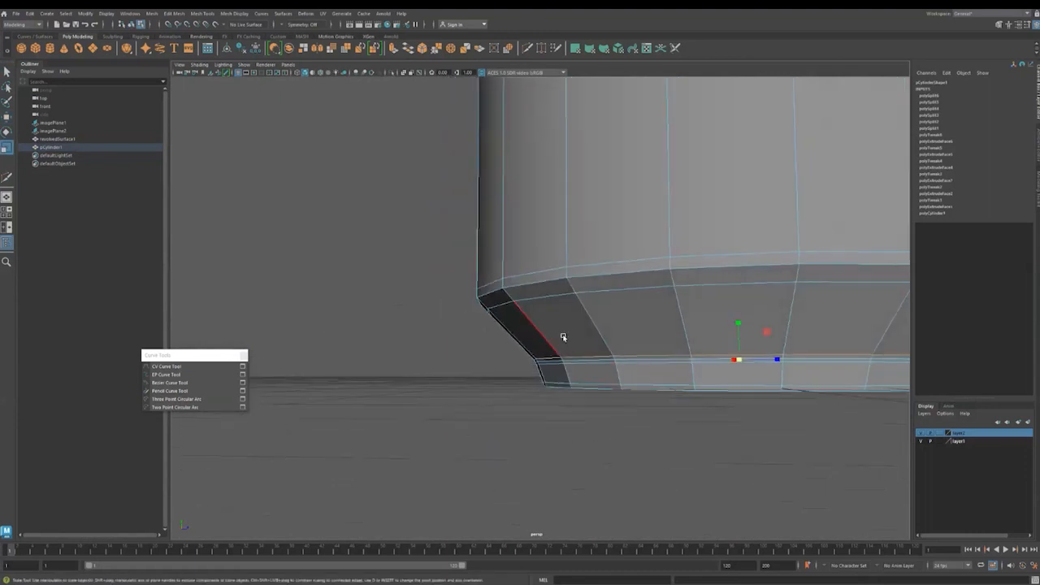
left_click_drag(642, 325, 622, 297, "alt")
Insert supporting edge loops around the base rim and just below the cylinder's top edge with the Multi-Cut tool.
left_click(528, 49)
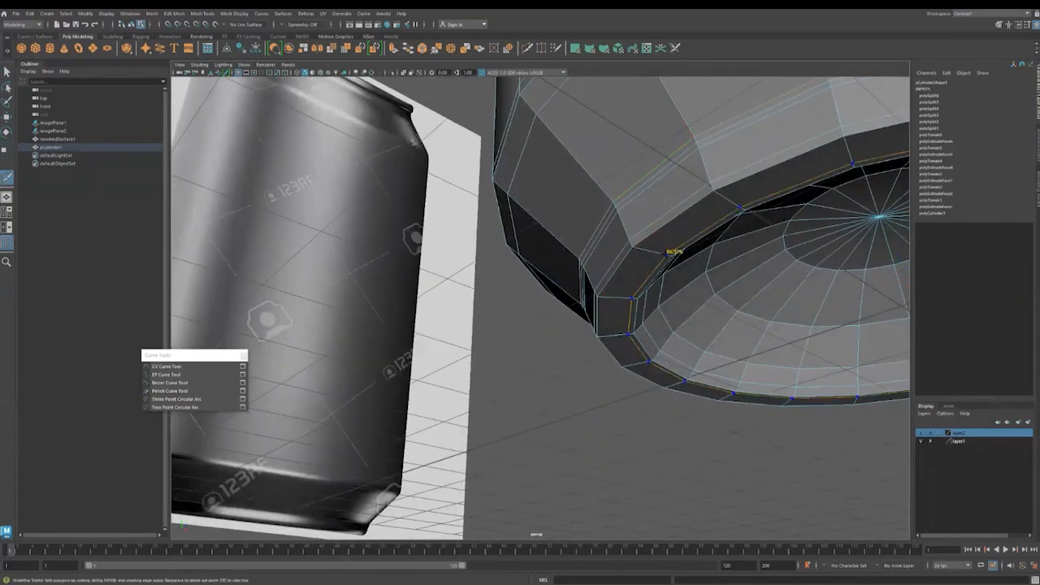
left_click(670, 253, "ctrl")
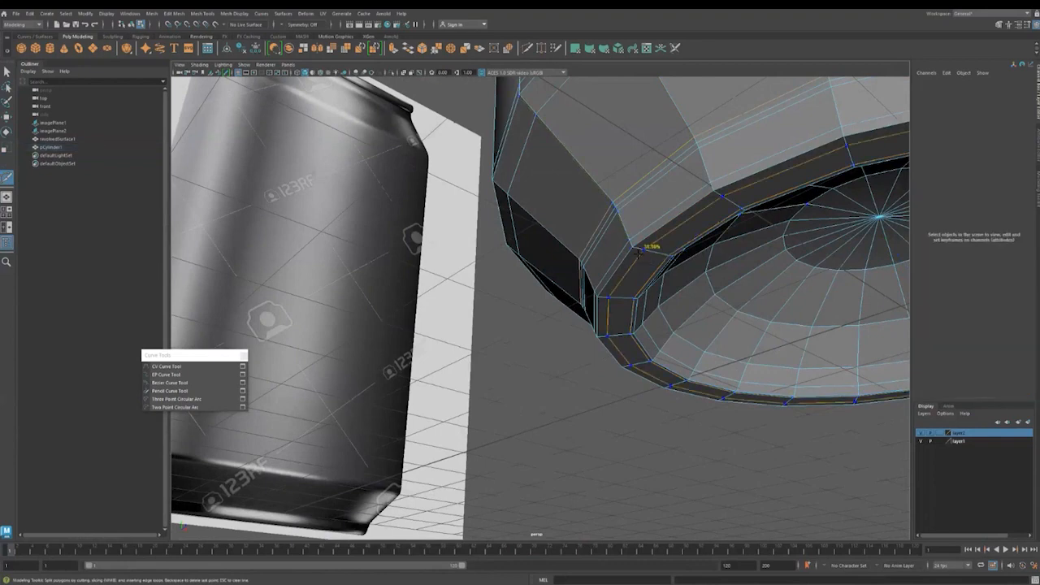
left_click(635, 249, "ctrl")
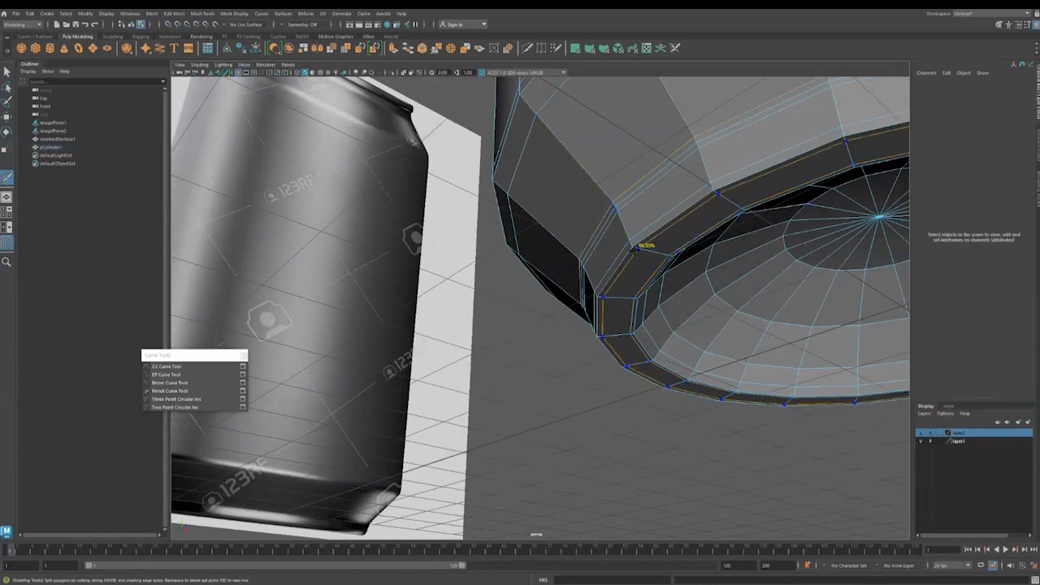
middle_click_drag(696, 288, 659, 296, "alt")
left_click_drag(659, 296, 673, 286, "alt")
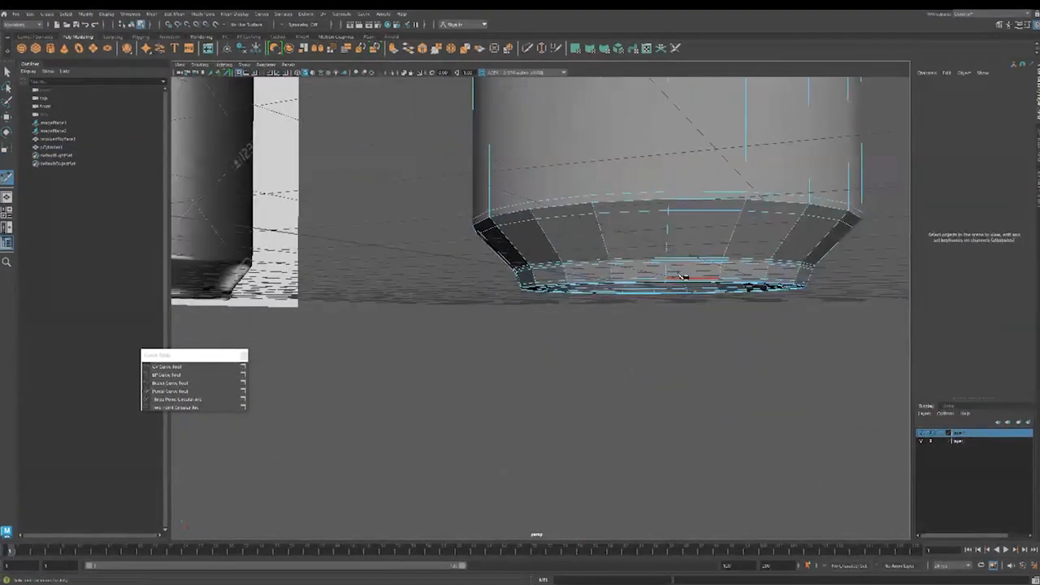
middle_click_drag(682, 277, 645, 301, "alt")
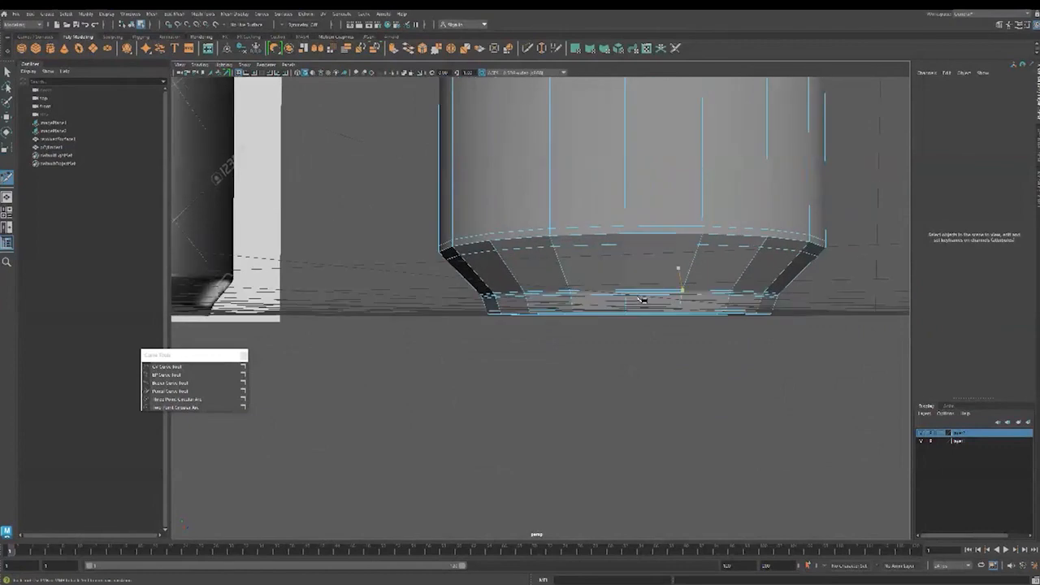
scroll(597, 284, "down", 1)
scroll(609, 186, "down", 1)
middle_click_drag(654, 130, 632, 378, "alt")
left_click_drag(634, 379, 547, 329, "alt")
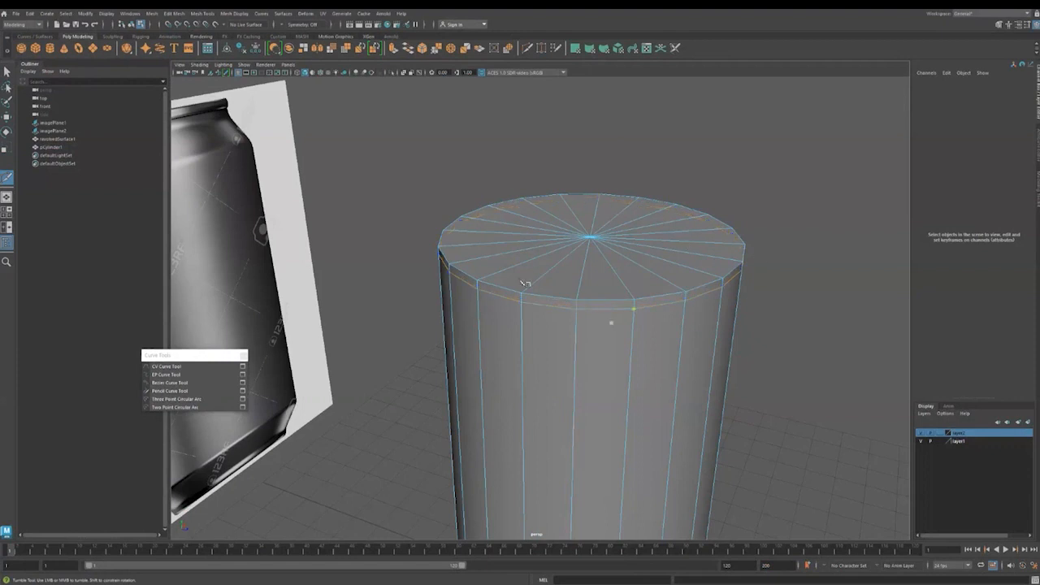
Examine the finished can's rim and recessed lid alongside the reference photo and the cylinder's flat top.
scroll(609, 313, "down", 5)
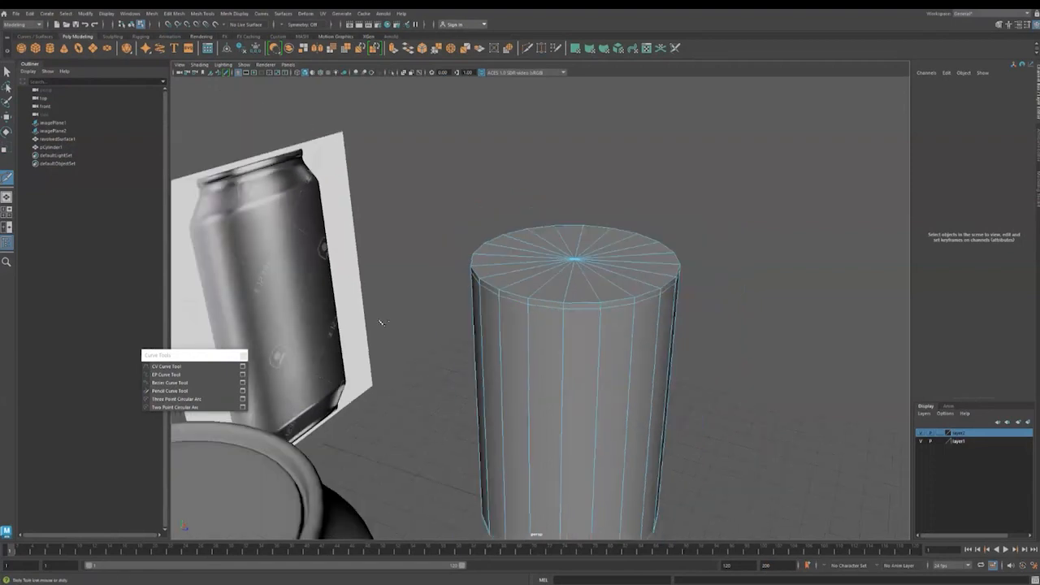
middle_click_drag(377, 297, 443, 291, "alt")
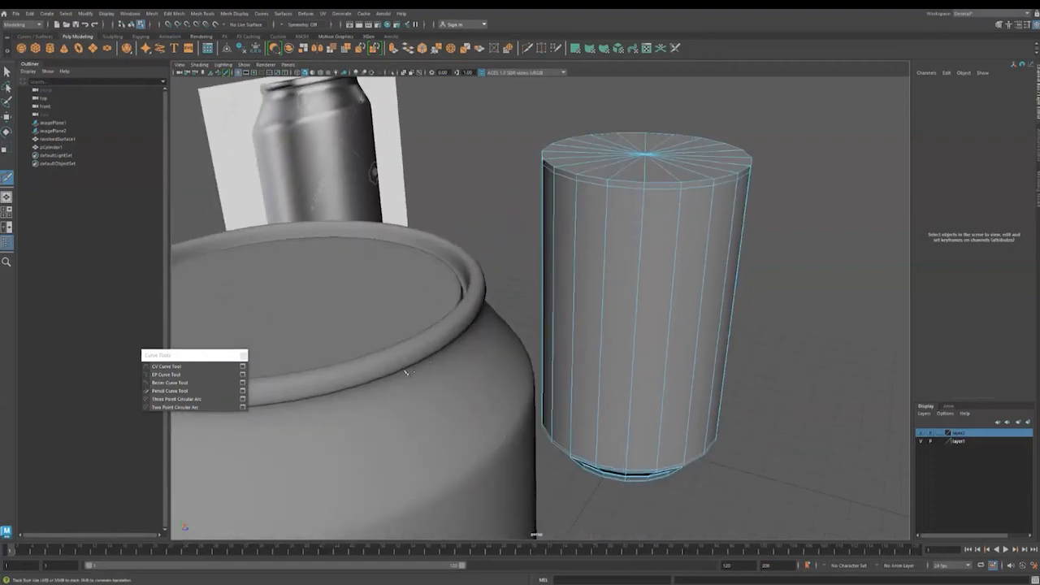
left_click_drag(406, 371, 442, 412, "alt")
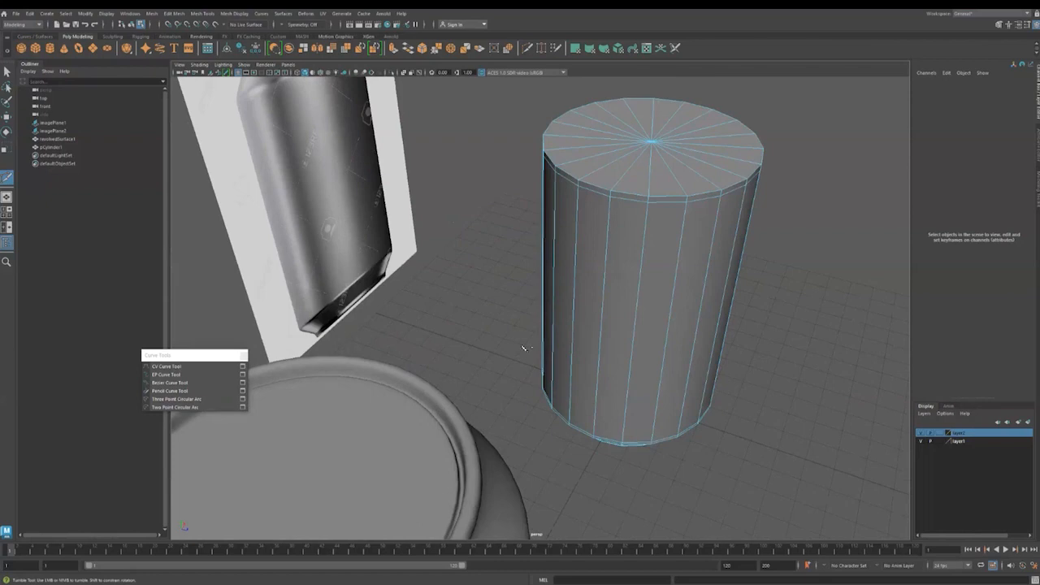
middle_click_drag(524, 347, 333, 208, "alt")
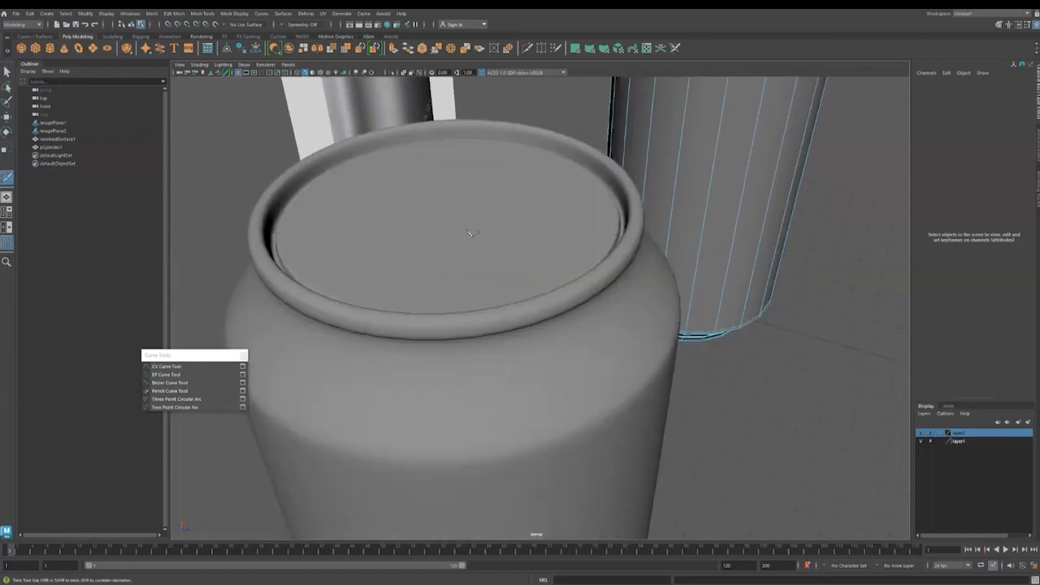
left_click_drag(0, 135, 120, 129)
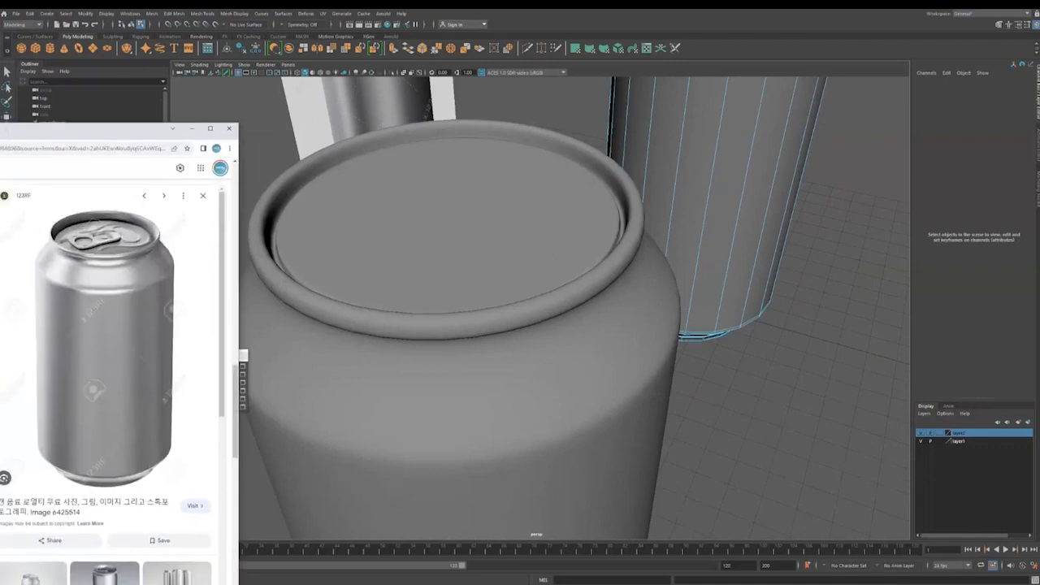
left_click_drag(120, 129, 0, 118)
left_click_drag(476, 302, 637, 342, "alt")
left_click_drag(488, 390, 467, 392, "alt")
middle_click_drag(654, 311, 588, 321, "alt")
left_click(580, 377)
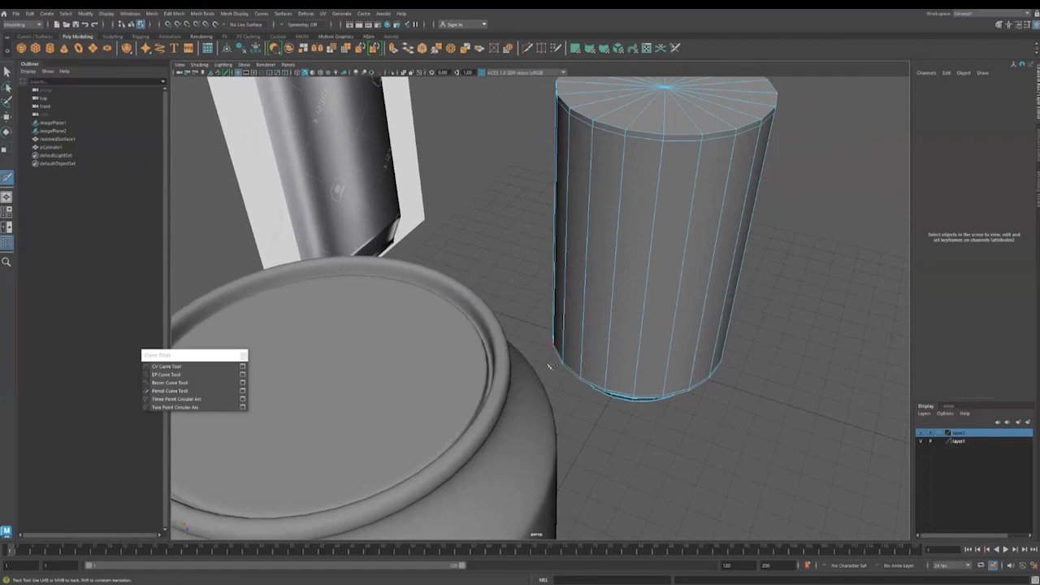
left_click_drag(508, 362, 642, 362, "alt")
middle_click_drag(642, 361, 510, 305, "alt")
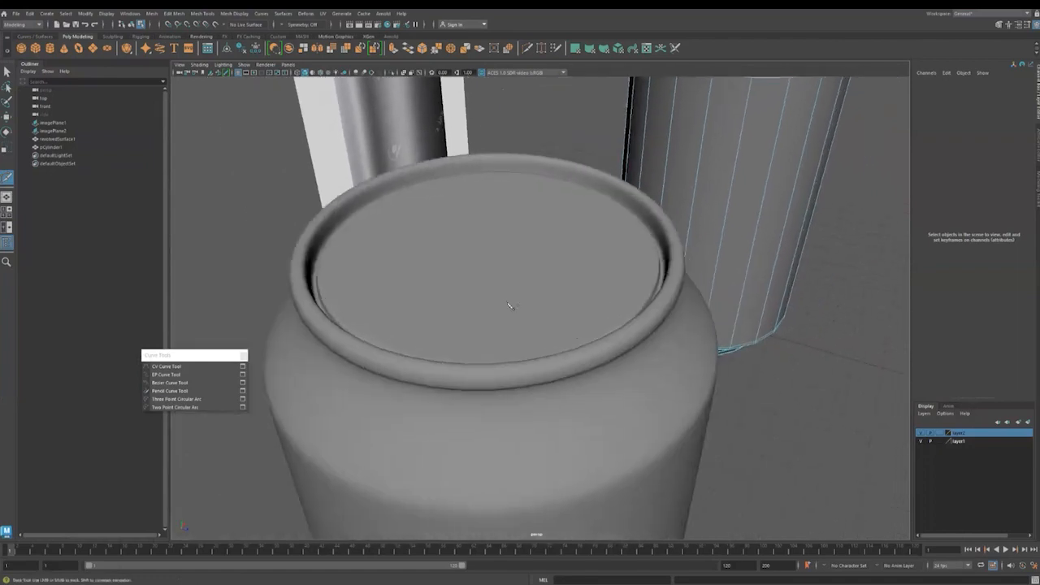
Show the finished example can unsmoothed, select its lid's vertices by growing the selection, and move them down inside the rim.
key("F8")
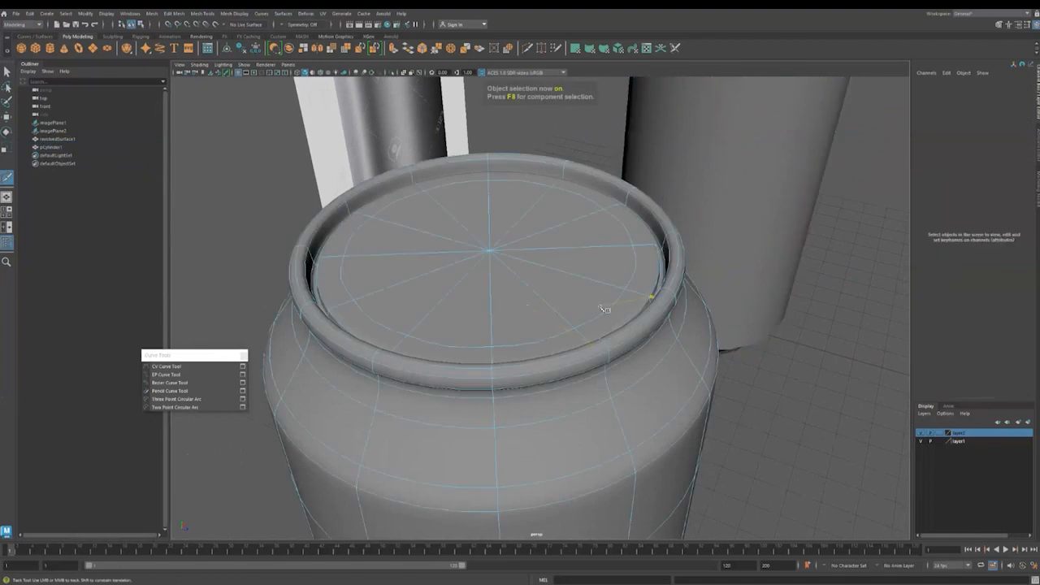
key("1")
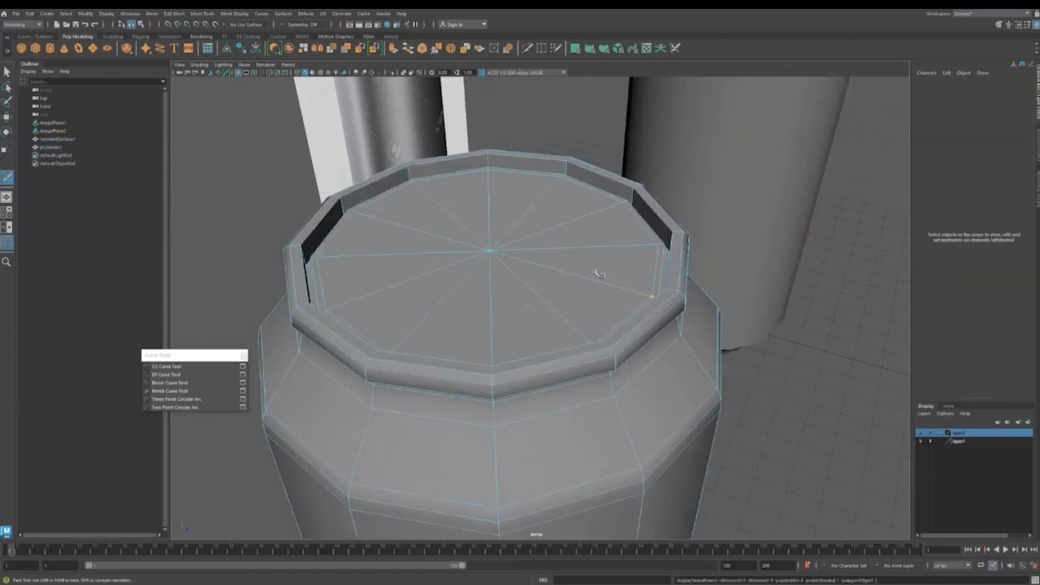
key("F8")
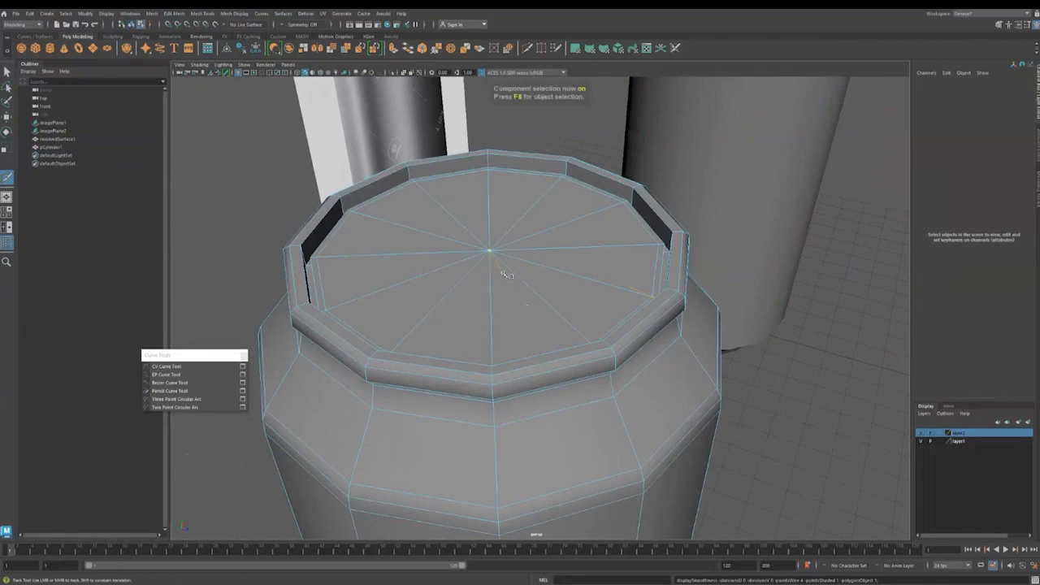
left_click(7, 72)
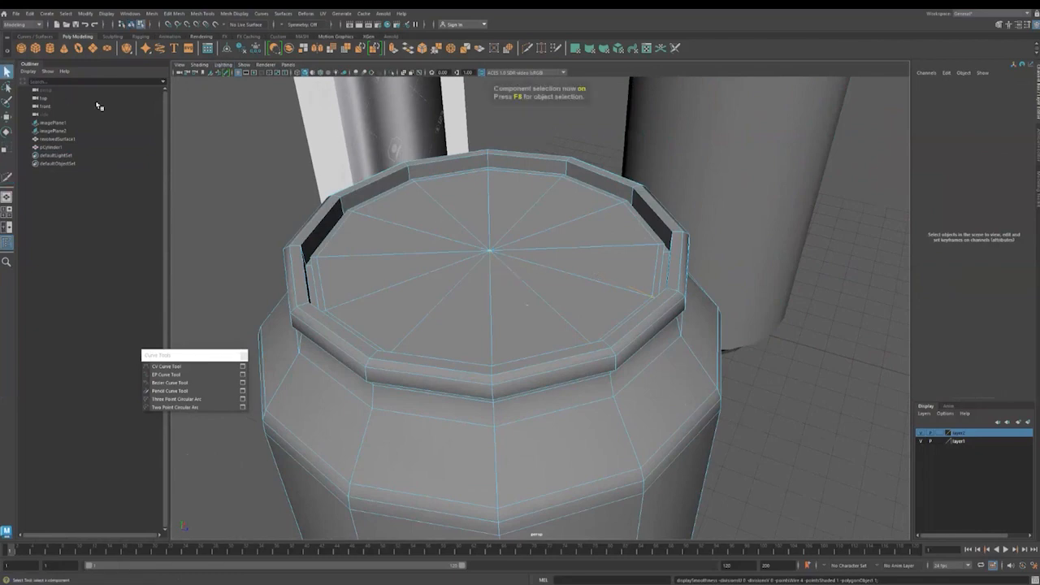
key("F9")
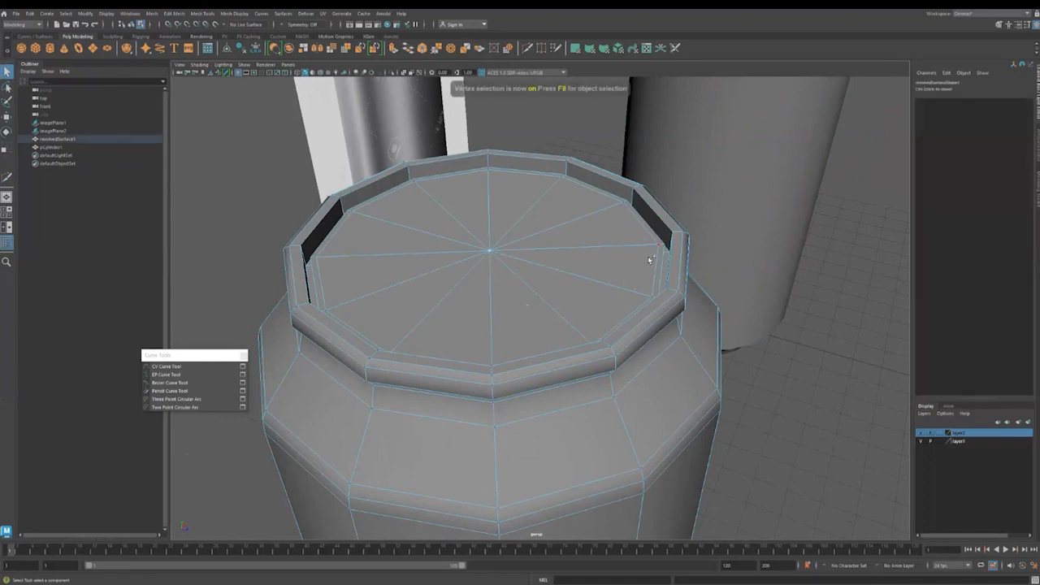
key("shift+period")
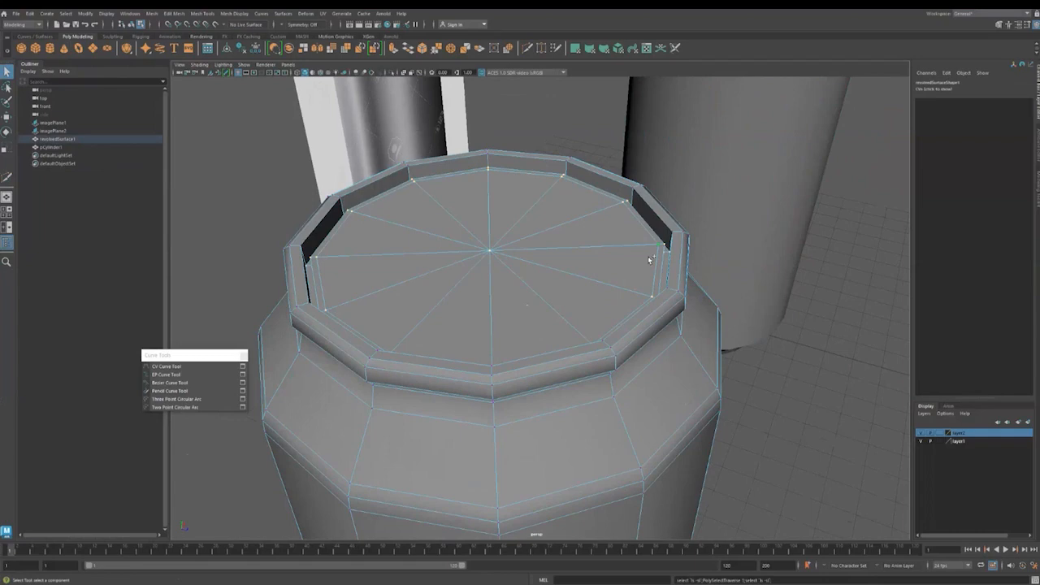
key("w")
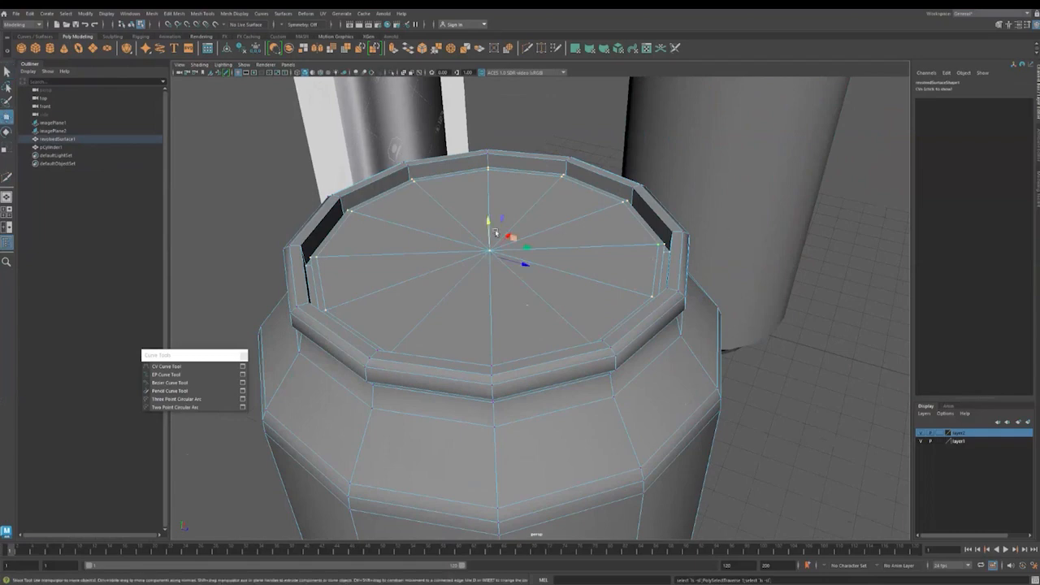
left_click_drag(488, 230, 502, 309)
key("shift+period")
key("shift+comma")
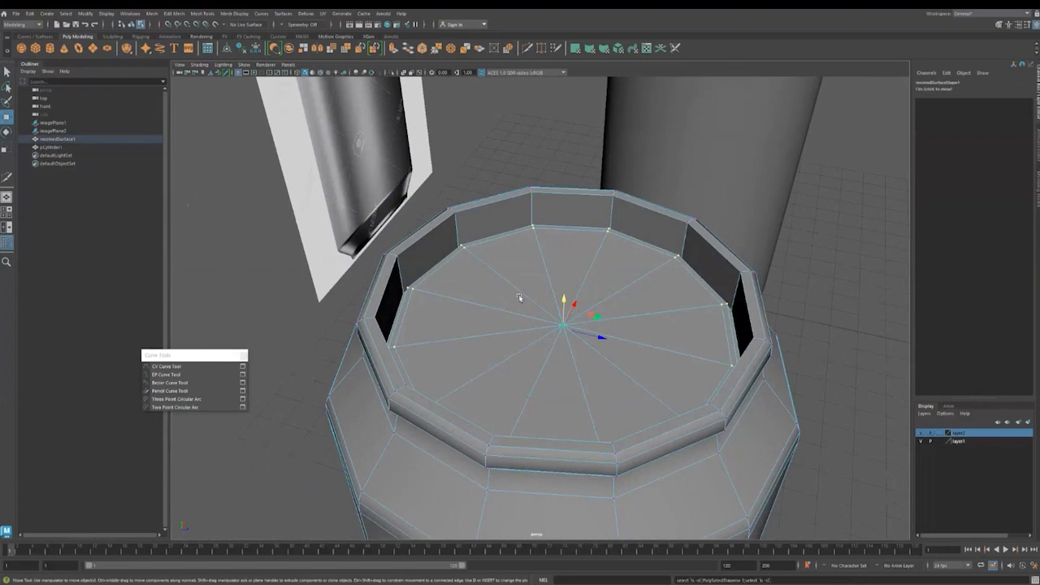
Readjust the height of the example can's lid vertices to set the recess depth, and clear the selection.
left_click_drag(494, 323, 495, 323, "alt")
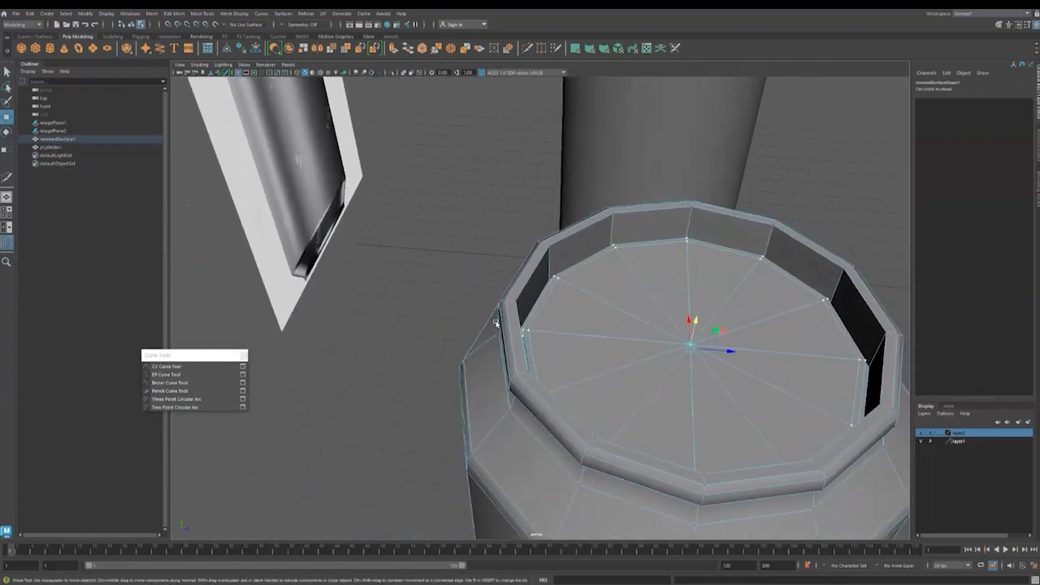
key("shift+comma")
left_click_drag(692, 319, 691, 306)
left_click_drag(670, 343, 648, 341, "alt")
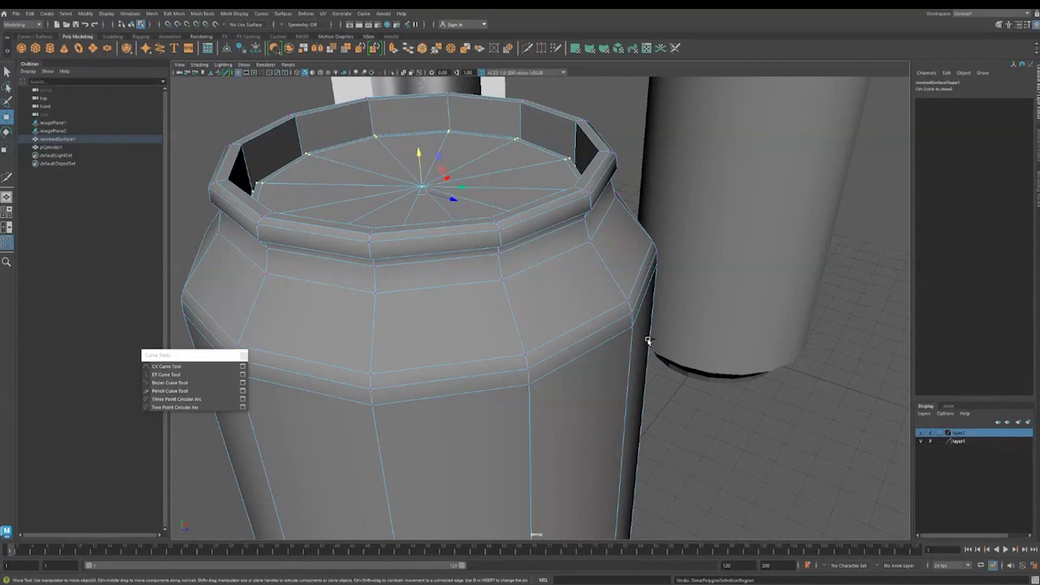
key("ctrl+z")
left_click_drag(648, 341, 580, 280, "alt")
left_click_drag(556, 179, 554, 200)
left_click_drag(576, 262, 663, 292, "alt")
left_click(436, 389)
scroll(569, 390, "down", 5)
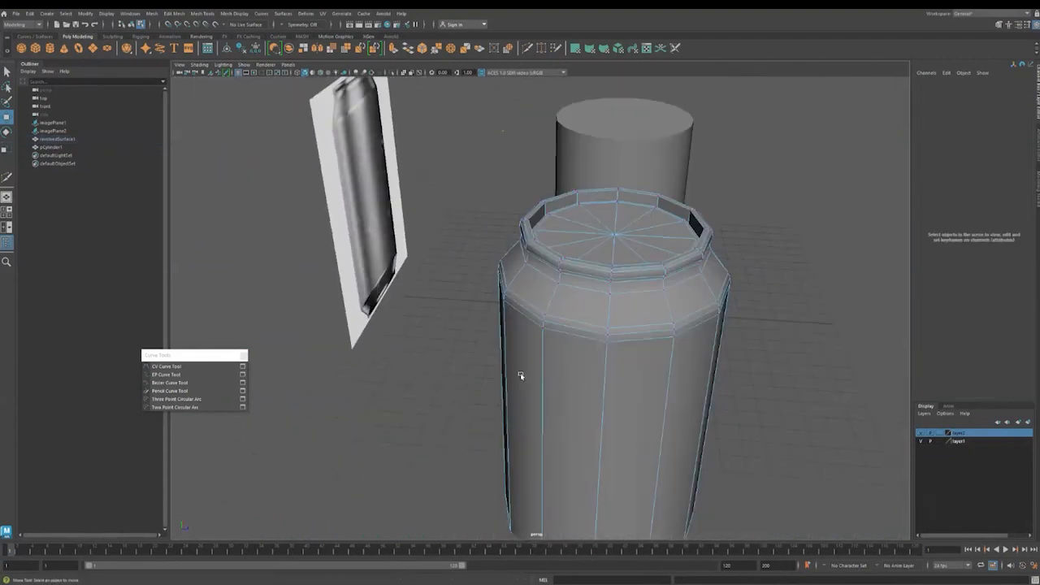
Select all faces of the cylinder's flat top with the Paint Selection tool and extrude them inward by uniform scaling.
left_click_drag(666, 395, 539, 455, "alt")
left_click_drag(630, 348, 574, 328, "alt")
left_click(574, 328)
left_click_drag(613, 297, 537, 317, "alt")
scroll(536, 316, "up", 3)
middle_click_drag(579, 310, 553, 328, "alt")
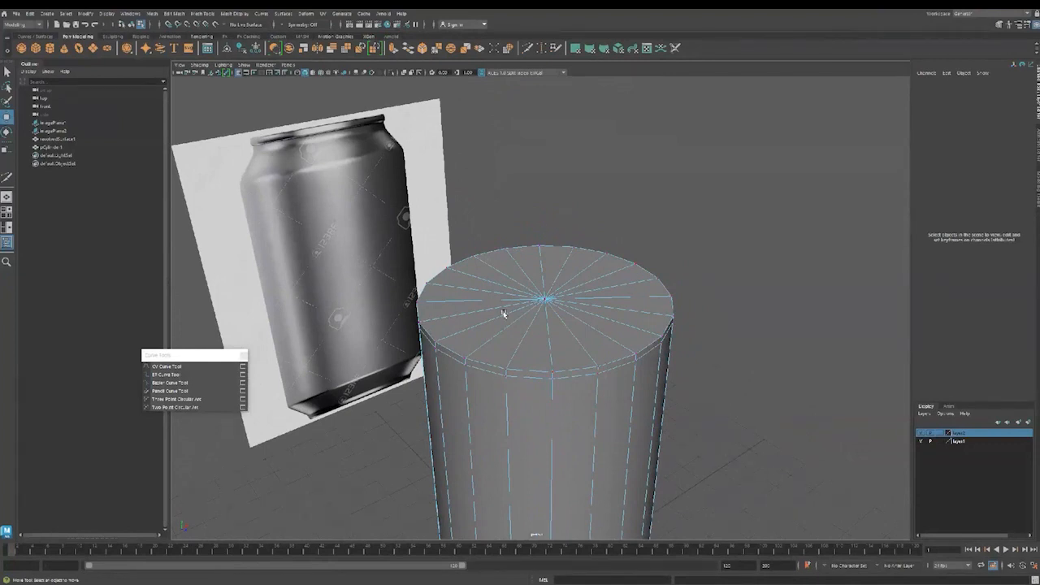
key("F11")
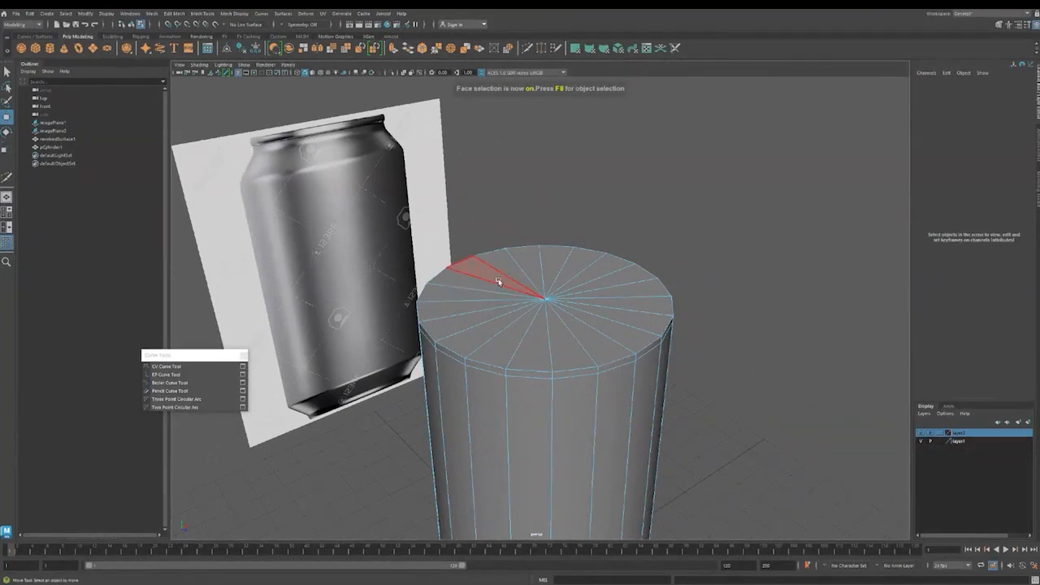
left_click(6, 101)
mouse_move(502, 277)
left_mouse_down()
mouse_move(467, 329)
mouse_move(578, 285)
mouse_move(560, 260)
mouse_move(604, 312)
left_mouse_up()
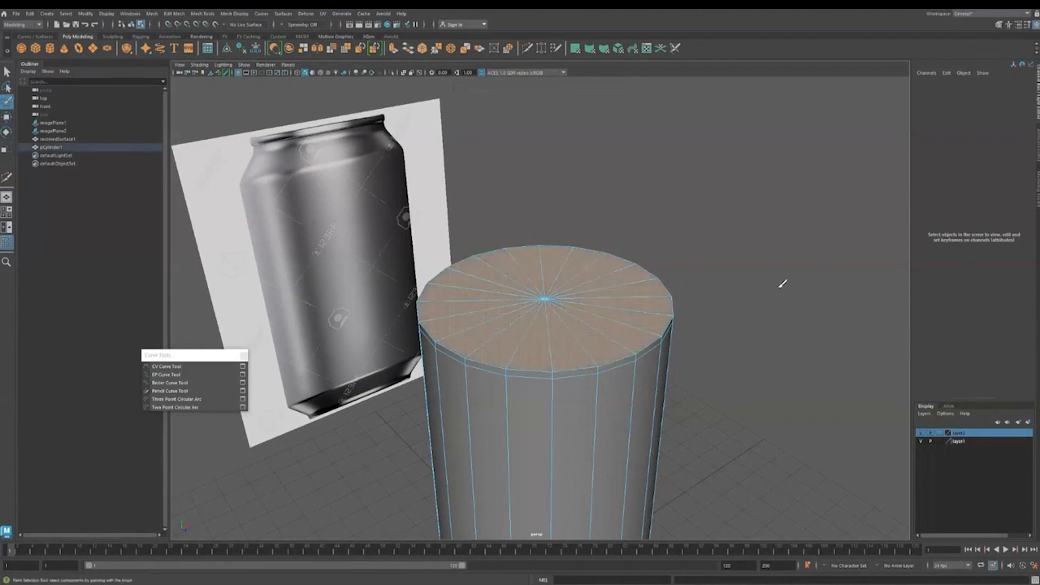
key("r")
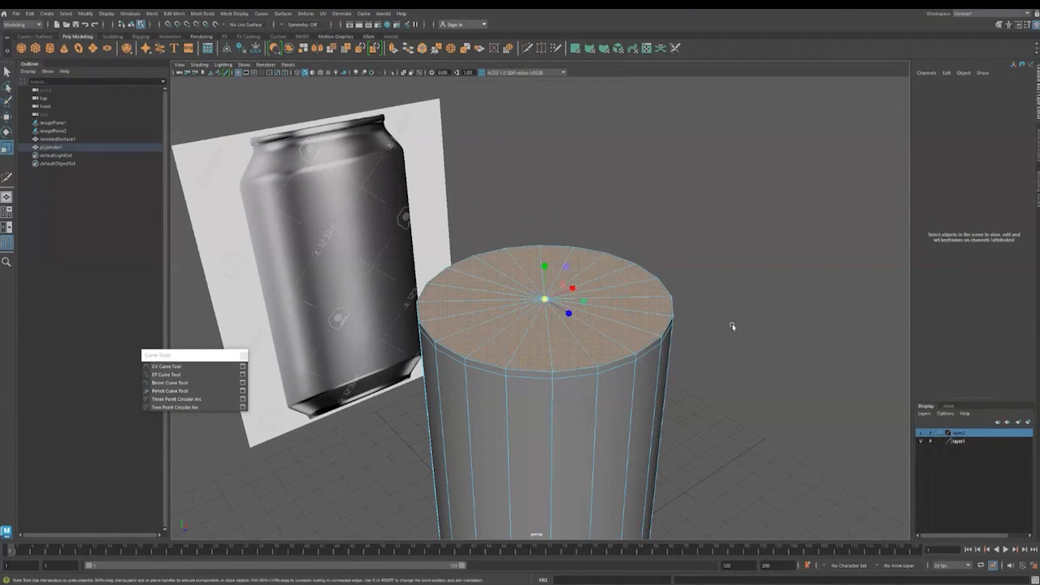
left_click_drag(584, 302, 581, 303, "shift")
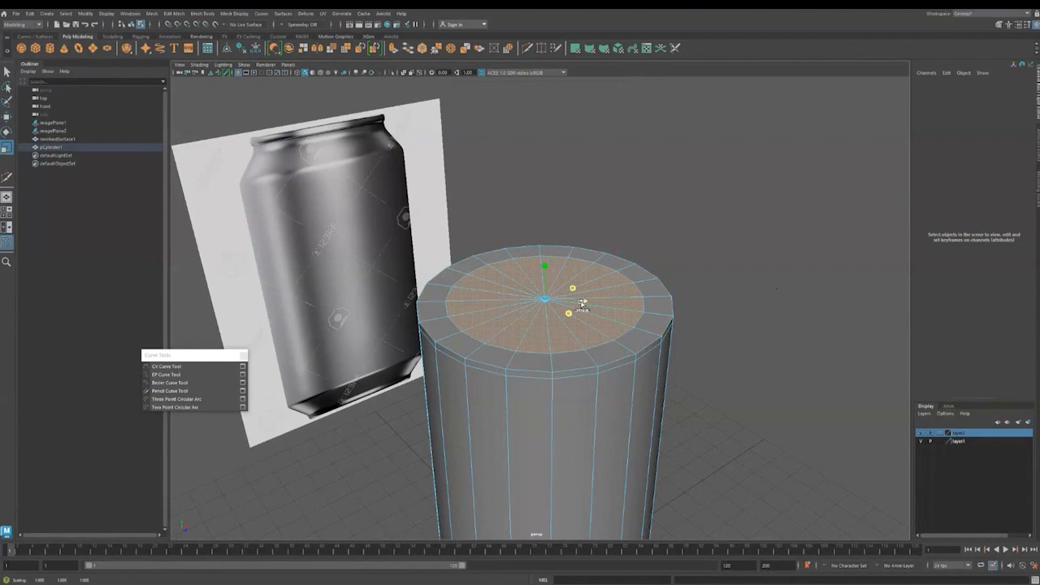
left_click_drag(582, 303, 579, 305, "shift")
In the front view, raise the extruded top faces to the reference's neck base and scale them to fit the sloped shoulder.
key("space")
key("space")
middle_click_drag(580, 338, 536, 520, "alt")
middle_click_drag(578, 146, 544, 439, "alt")
middle_click_drag(538, 130, 538, 362, "alt")
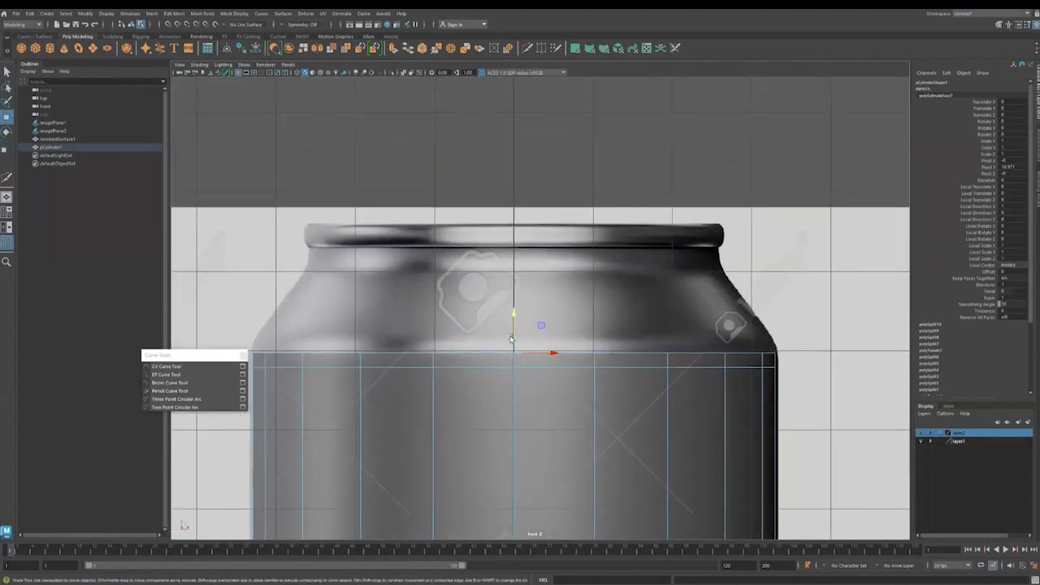
left_click_drag(514, 316, 513, 247)
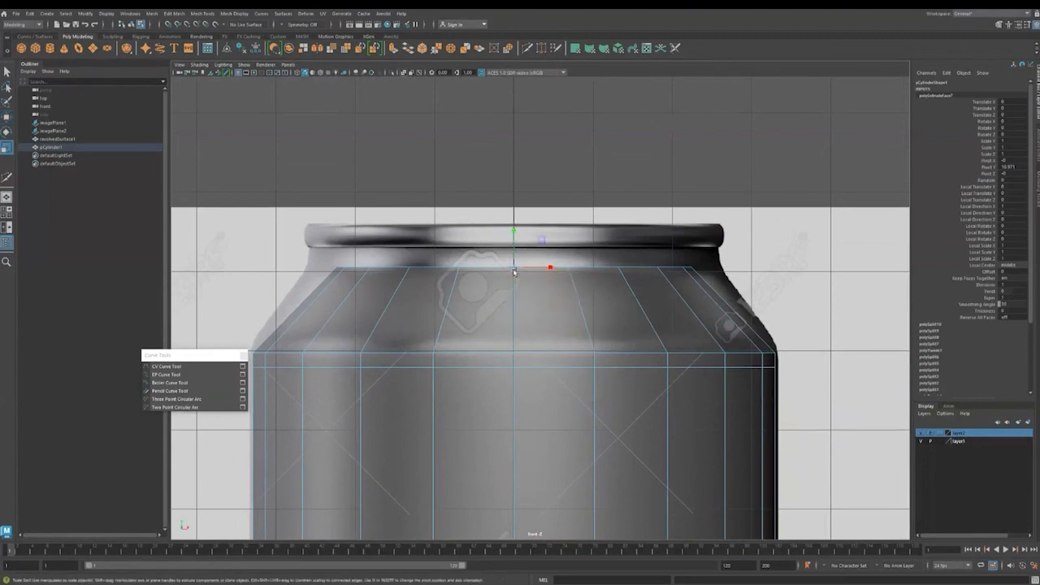
left_click_drag(513, 273, 556, 232)
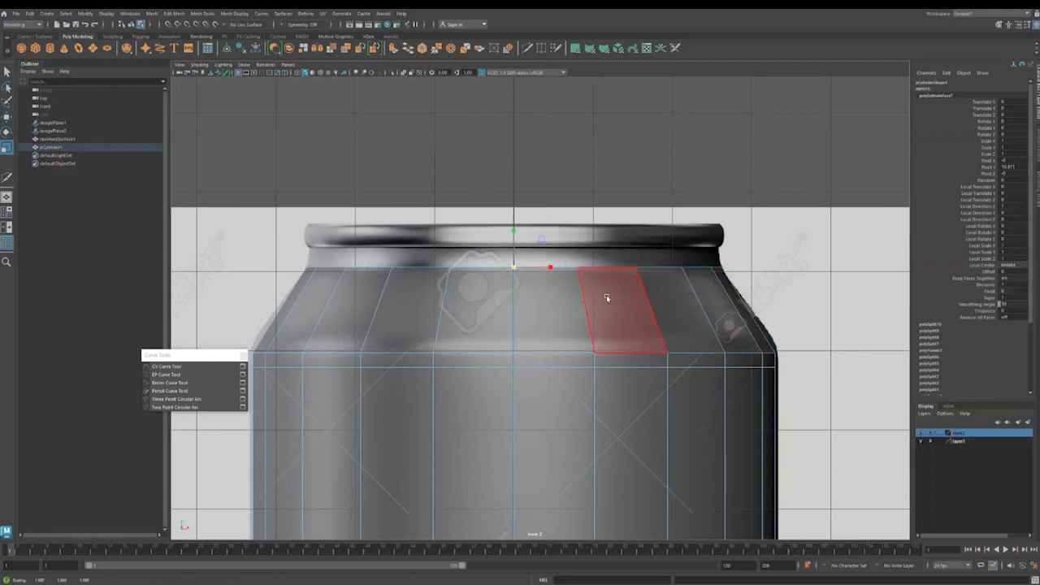
left_click_drag(515, 262, 529, 252)
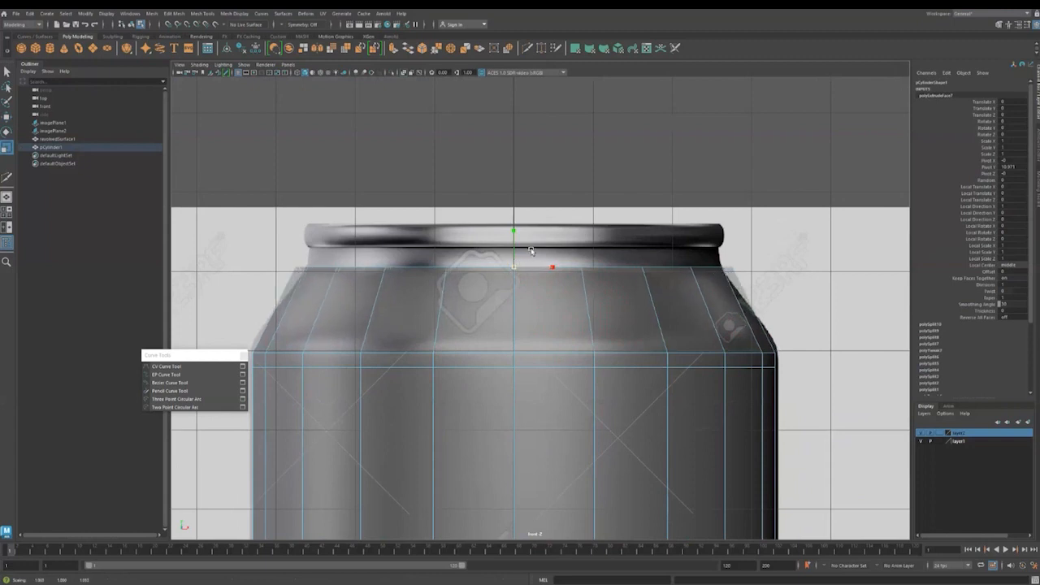
Rework the shoulder with extrusions of the top faces, adding a support loop above the body and a thin band at the neck base.
key("w")
left_click_drag(519, 244, 566, 257)
key("r")
key("w")
left_click_drag(513, 298, 515, 242)
key("r")
key("w")
key("r")
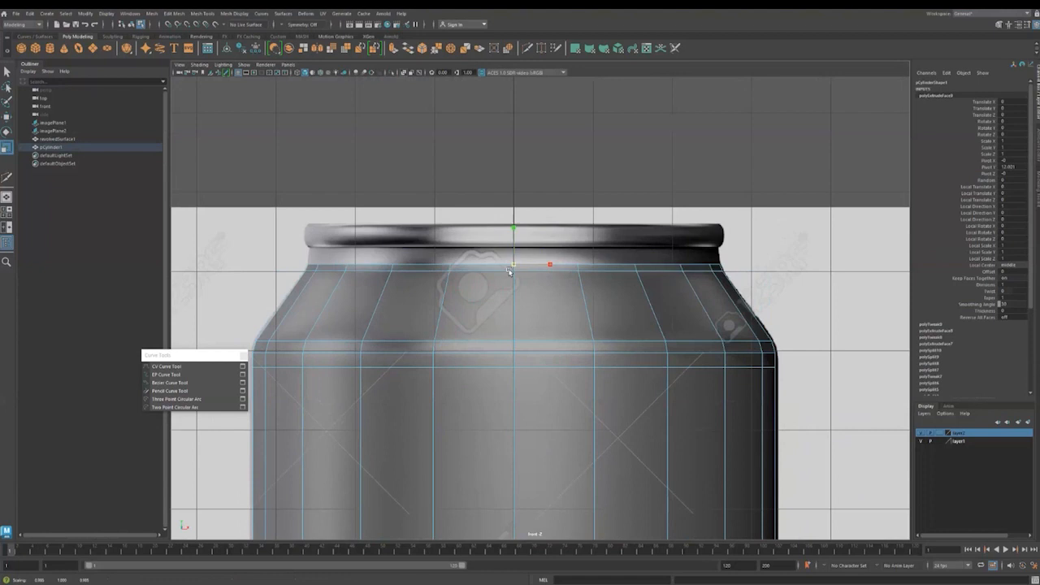
Fit the thin neck band's width and raise the top faces straight up to the underside of the reference's rim.
left_click_drag(509, 269, 510, 268)
key("w")
left_click_drag(514, 248, 513, 227)
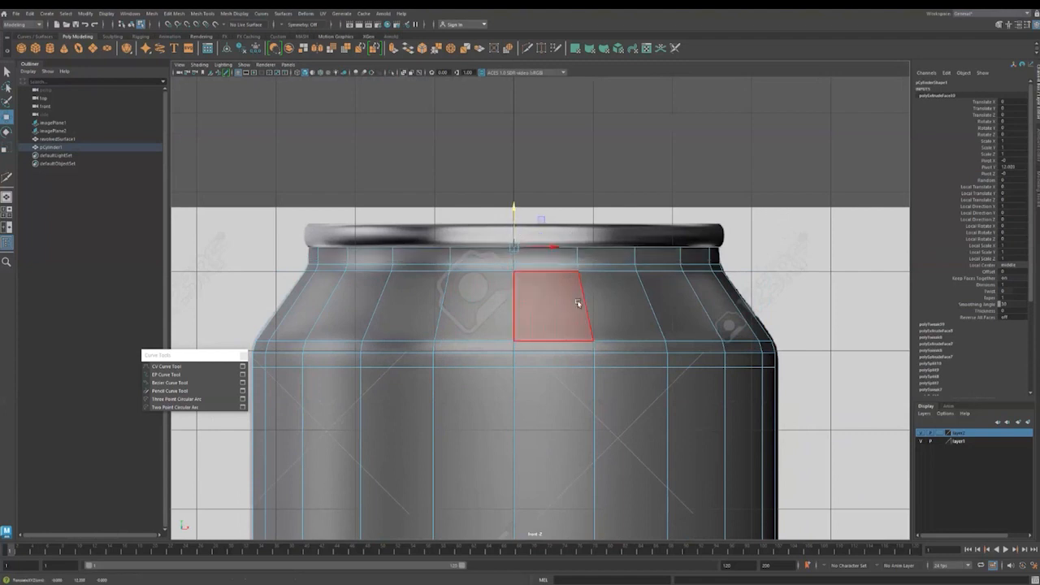
key("space")
key("space")
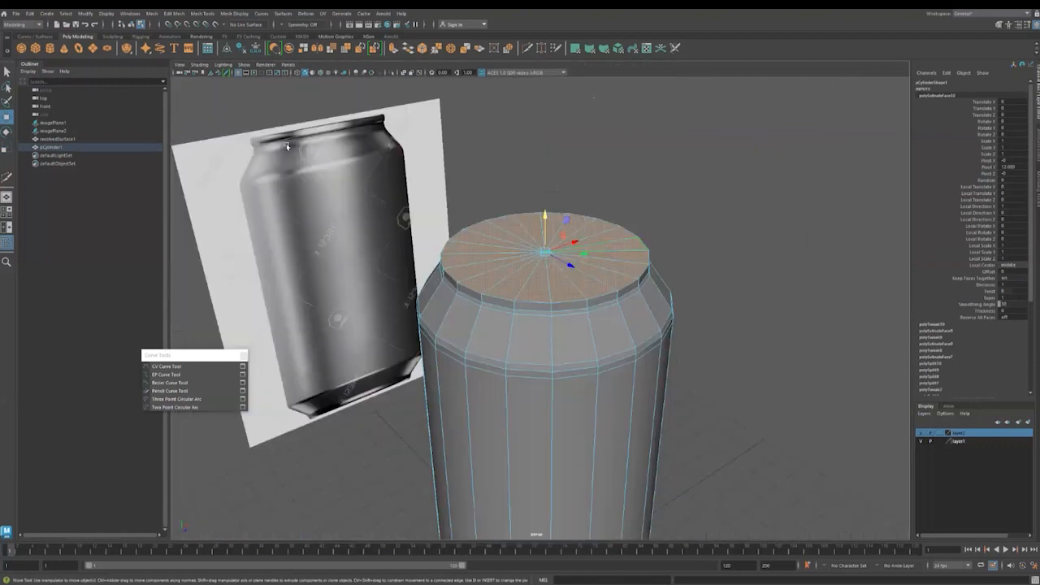
mouse_move(556, 285)
left_mouse_down("alt")
mouse_move(563, 260)
mouse_move(564, 272)
left_mouse_up("alt")
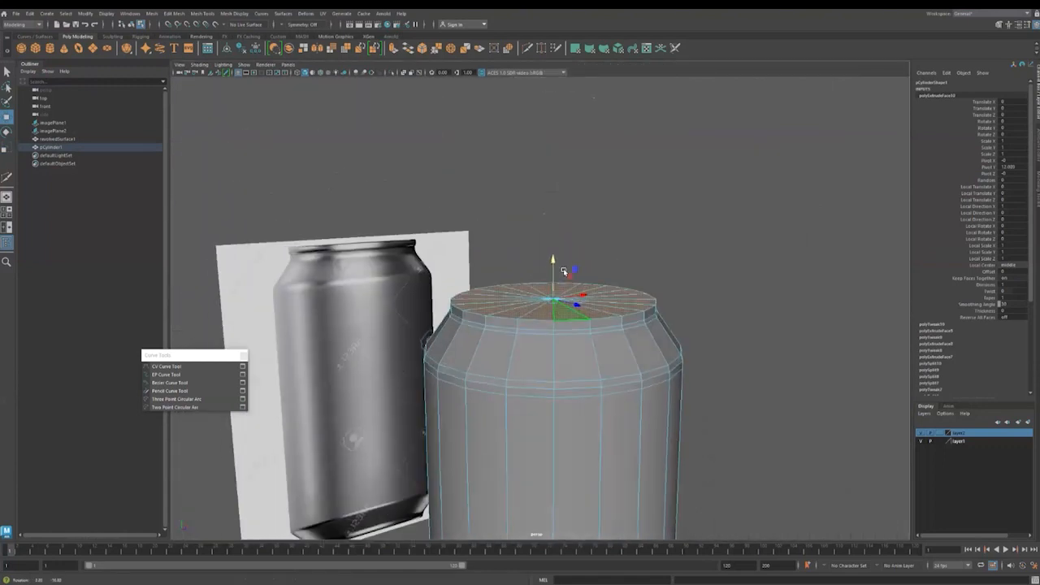
Extrude the top faces twice to form the rim, flaring outward to its middle and tapering inward at the reference's upper edge.
key("space")
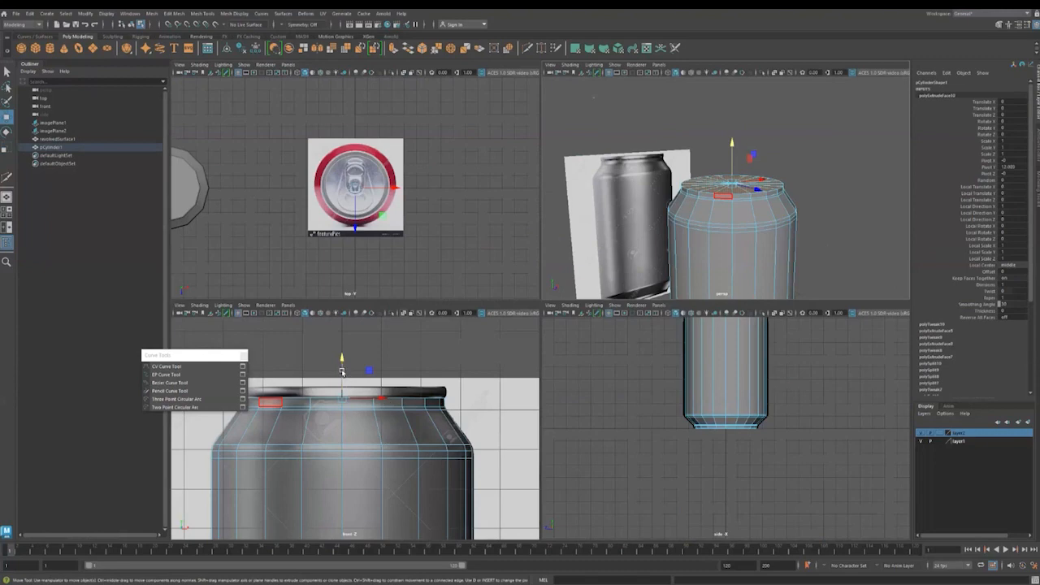
left_click_drag(342, 371, 342, 367)
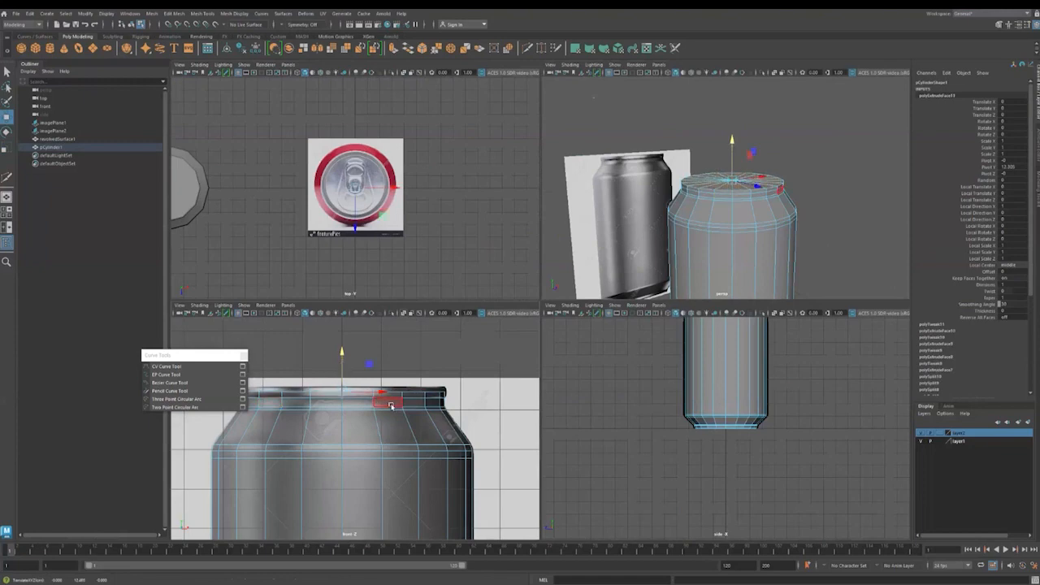
key("r")
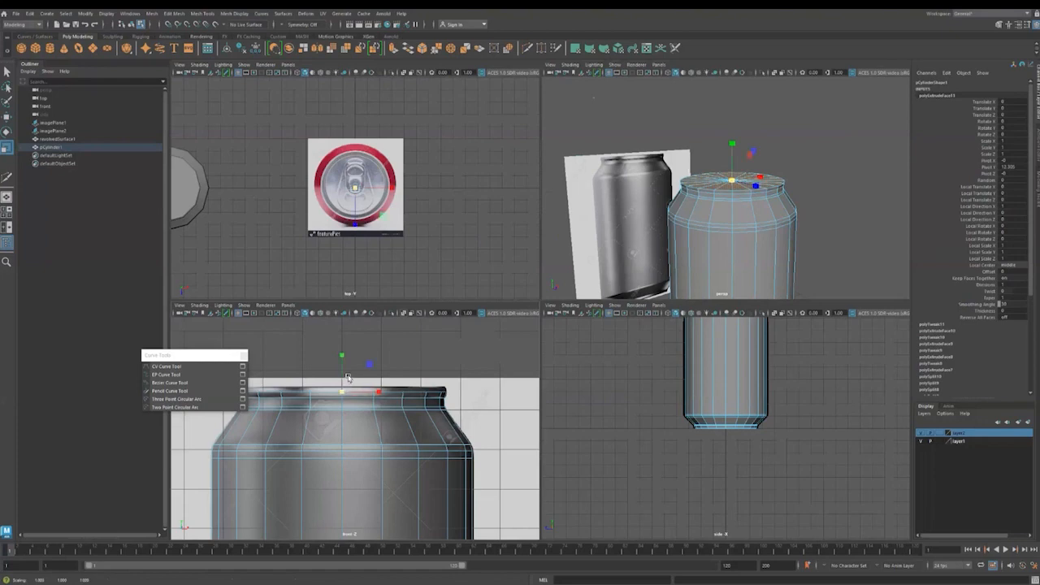
key("ctrl+e")
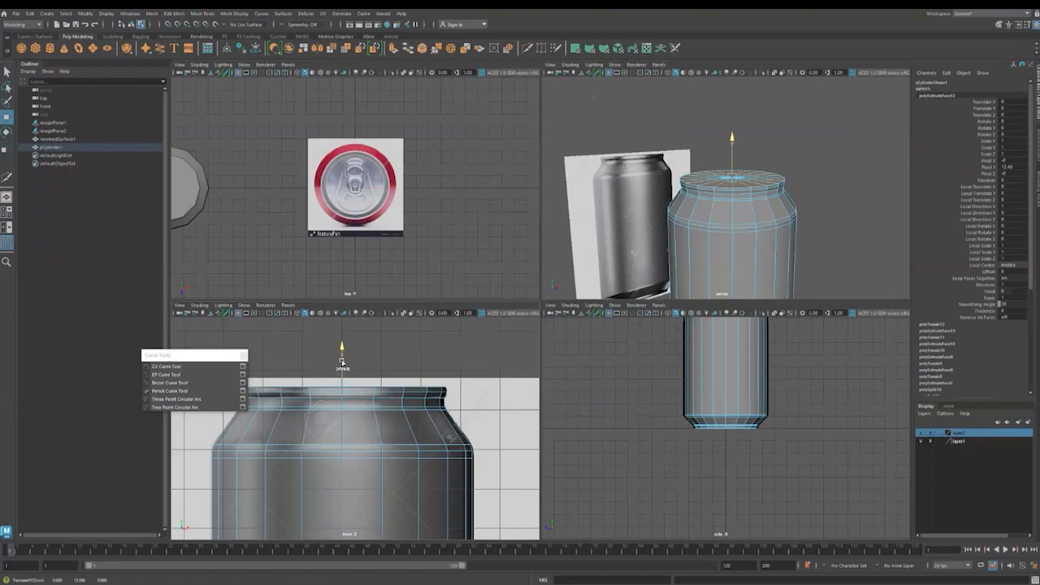
key("space")
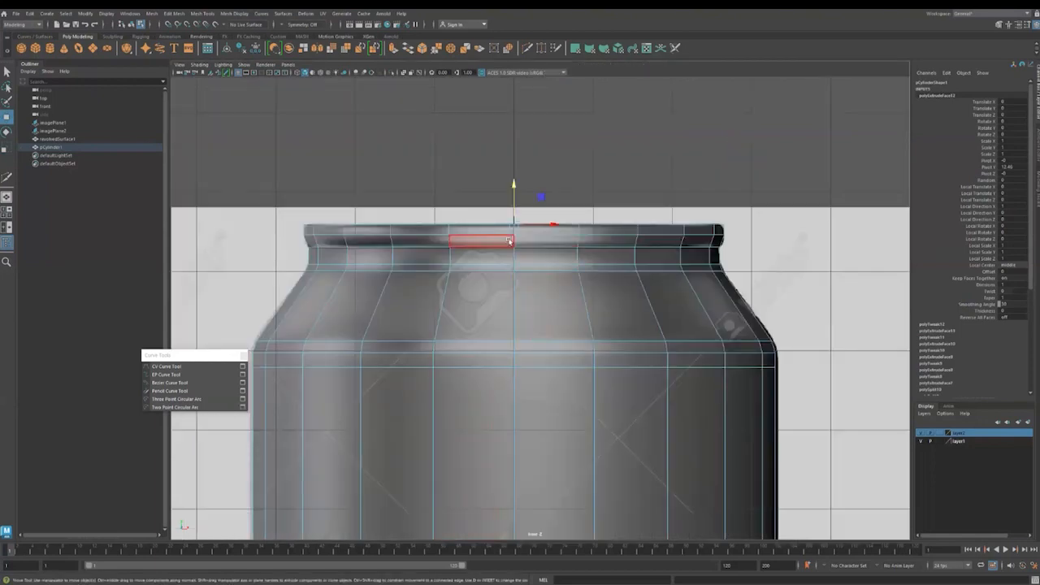
key("r")
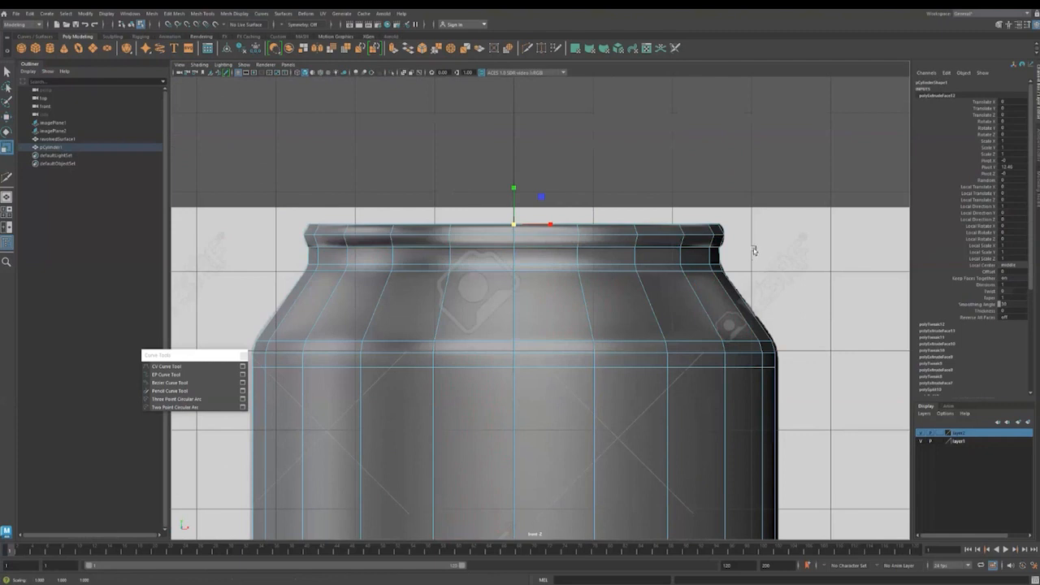
Select both face loops around the outside of the rim and adjust their diameter by scaling them horizontally.
key("F11")
key("r")
left_click(546, 234)
double_click(487, 231, "shift")
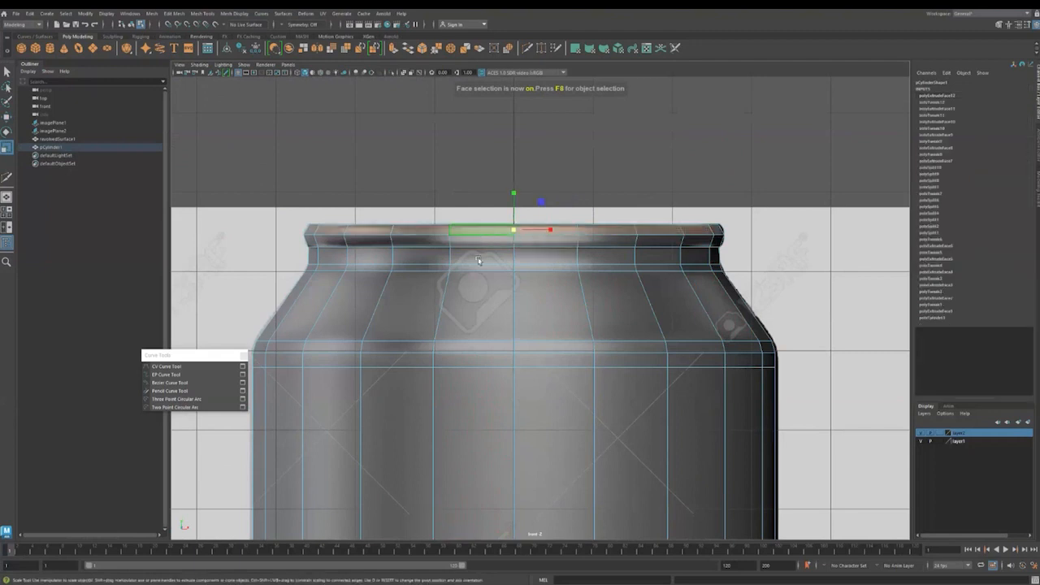
left_click(528, 241, "shift")
double_click(491, 241, "shift")
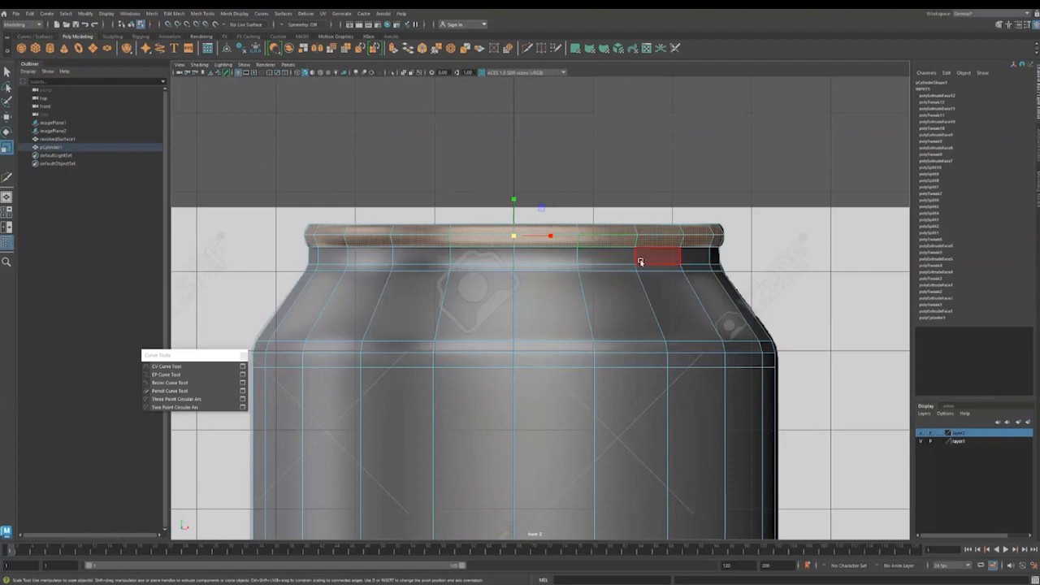
key("p")
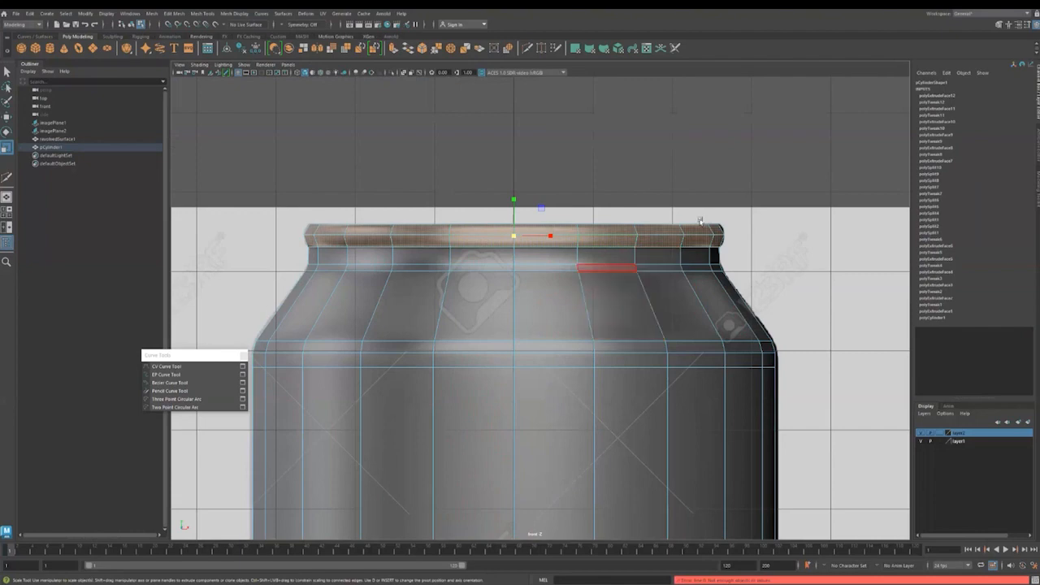
key("space")
key("space")
left_click_drag(557, 276, 580, 349, "alt")
scroll(580, 349, "up", 8)
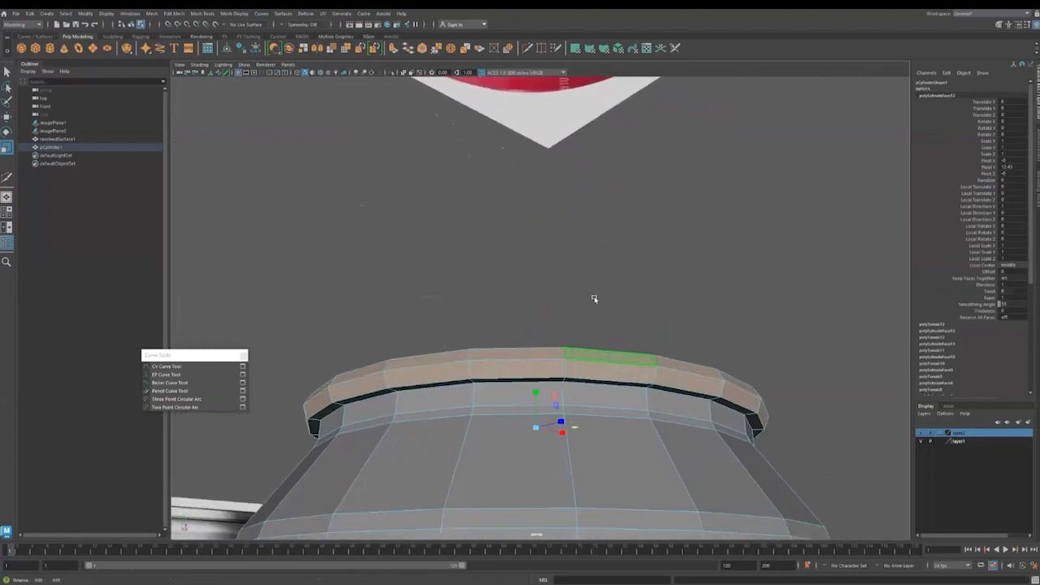
left_click_drag(598, 293, 601, 365, "alt")
middle_click_drag(618, 154, 634, 265, "alt")
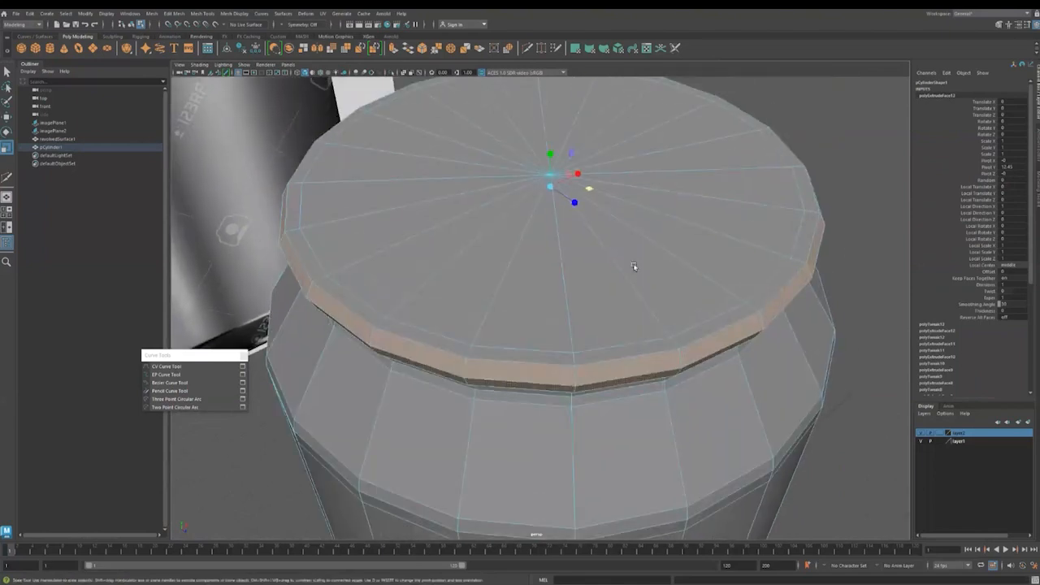
left_click_drag(589, 191, 590, 193)
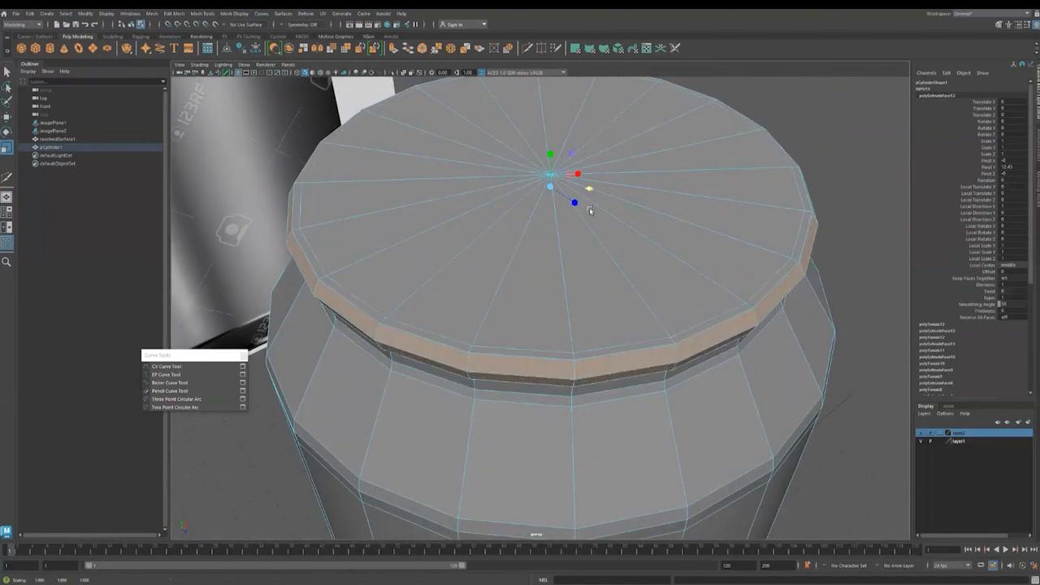
mouse_move(623, 318)
left_mouse_down("alt")
mouse_move(619, 269)
mouse_move(618, 312)
left_mouse_up("alt")
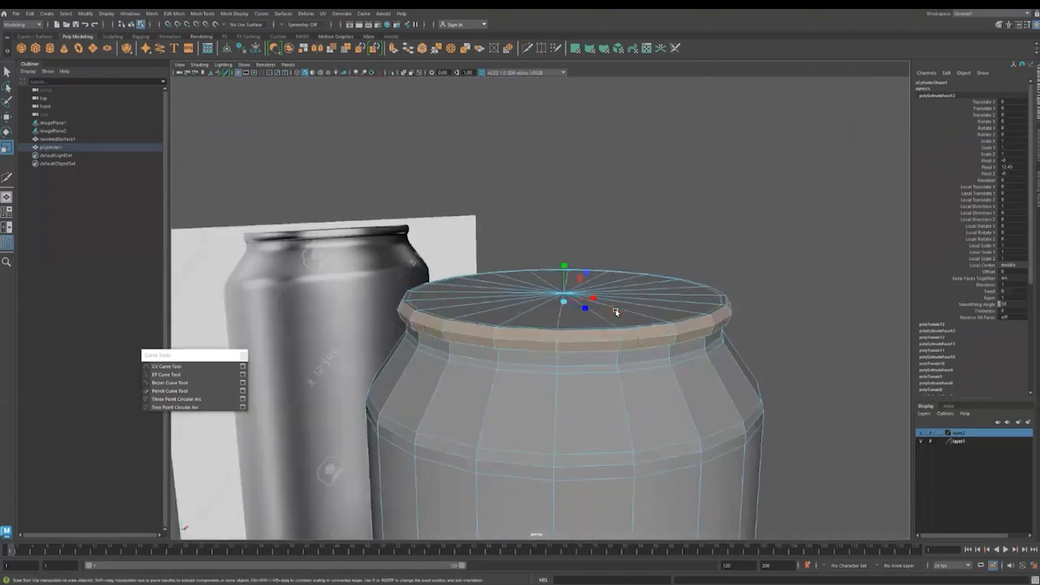
left_click_drag(595, 369, 596, 385, "alt")
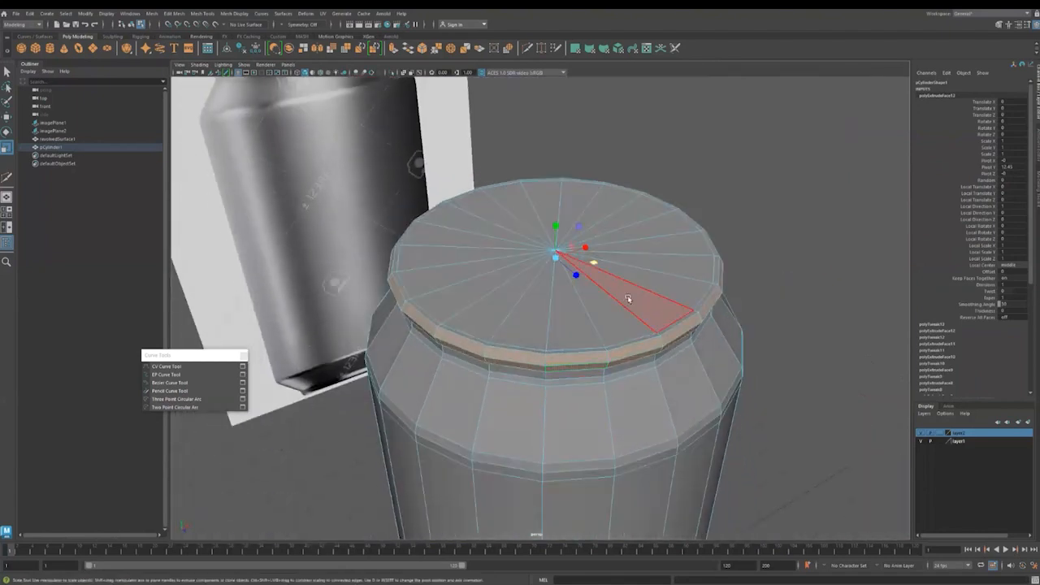
scroll(630, 298, "down", 4)
mouse_move(649, 317)
middle_mouse_down("alt")
mouse_move(656, 422)
mouse_move(664, 325)
middle_mouse_up("alt")
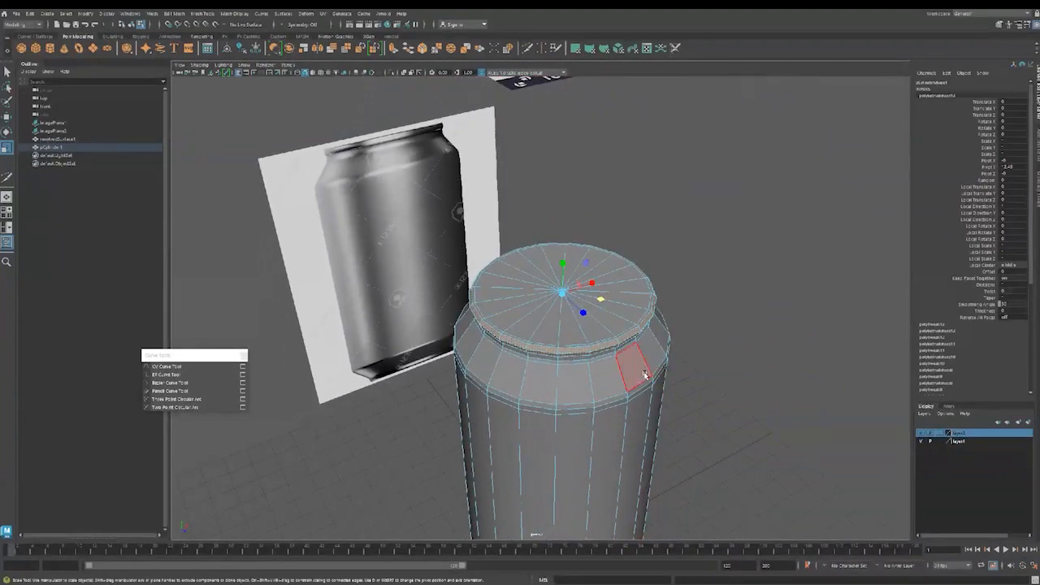
scroll(645, 375, "up", 2)
key("Tab")
mouse_move(529, 268)
left_mouse_down()
mouse_move(613, 287)
mouse_move(551, 267)
mouse_move(722, 197)
left_mouse_up()
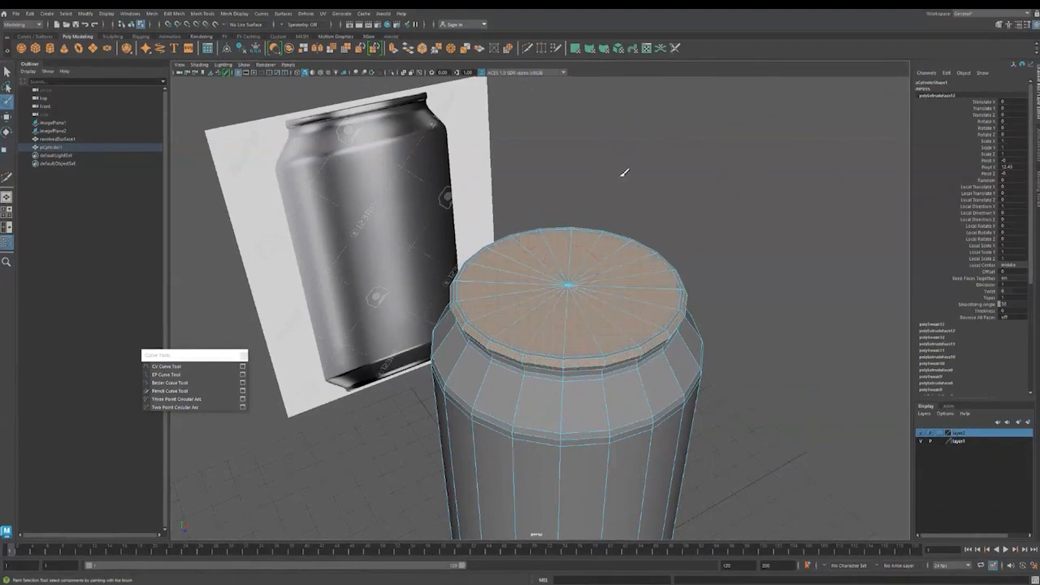
left_click(7, 71)
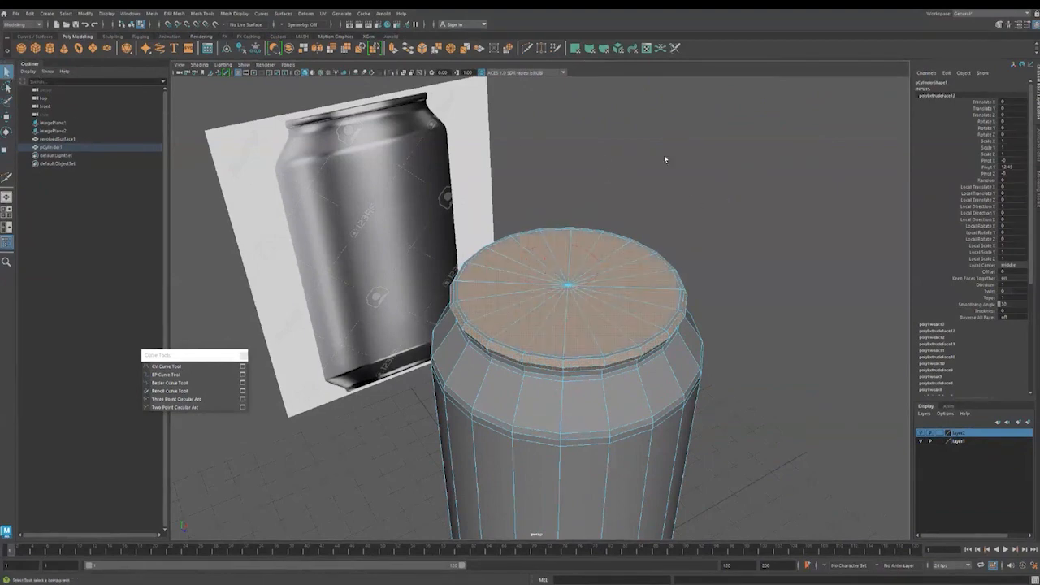
left_click(666, 158)
Select only the flat top faces with the Paint Selection tool and extrude them slightly inward to form the rim's upper lip.
left_click(7, 102)
mouse_move(543, 271)
left_mouse_down()
mouse_move(508, 258)
mouse_move(642, 342)
mouse_move(561, 261)
mouse_move(598, 268)
mouse_move(609, 286)
left_mouse_up()
key("r")
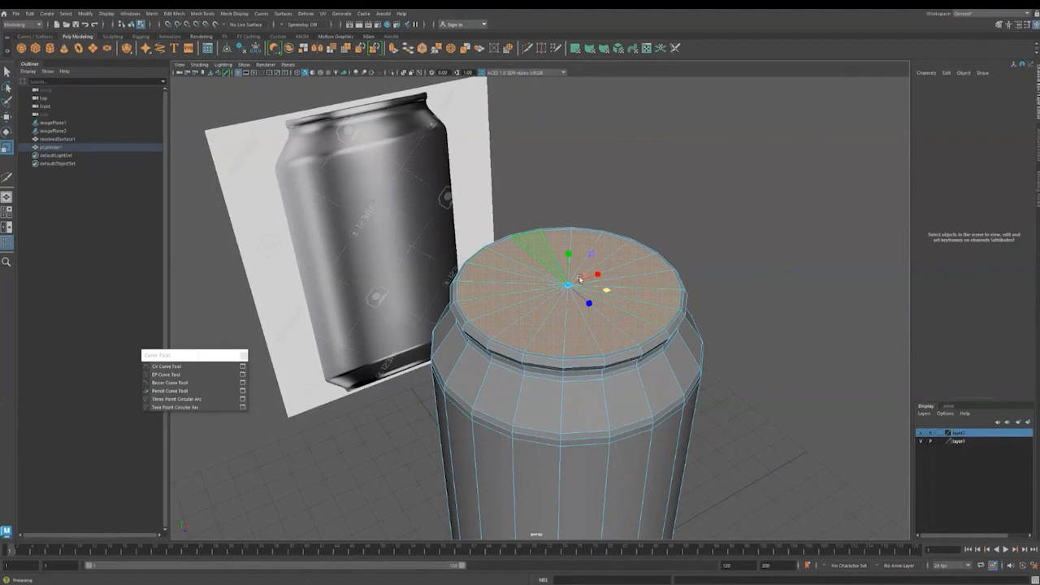
left_click_drag(605, 290, 604, 290)
scroll(578, 293, "up", 4)
scroll(580, 293, "down", 1)
left_click_drag(619, 290, 616, 287)
Extrude the inner top faces again and move them down inside the rim to recess the lid.
key("ctrl+e")
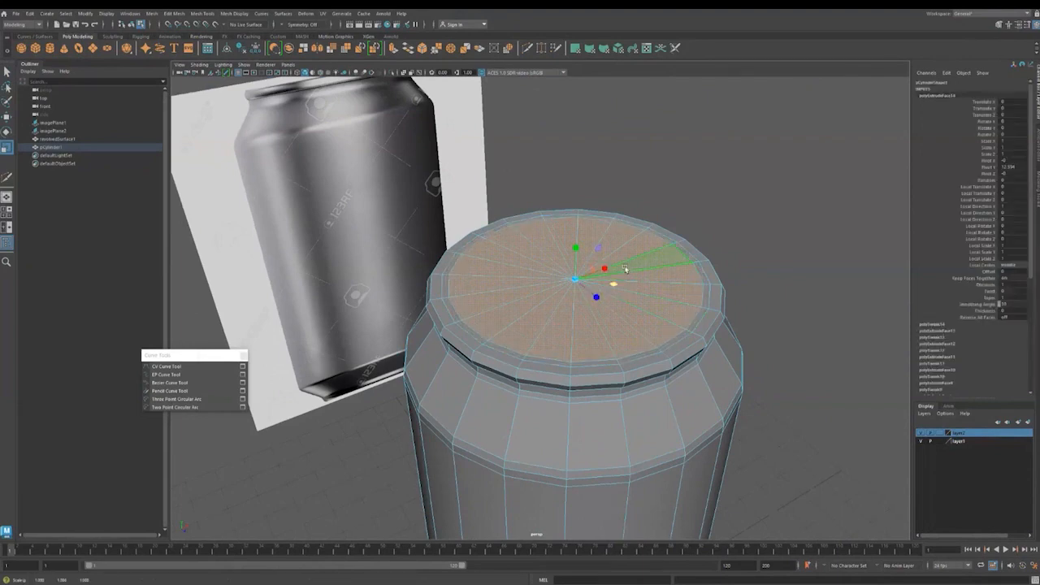
left_click(598, 249)
left_click_drag(575, 256, 575, 272)
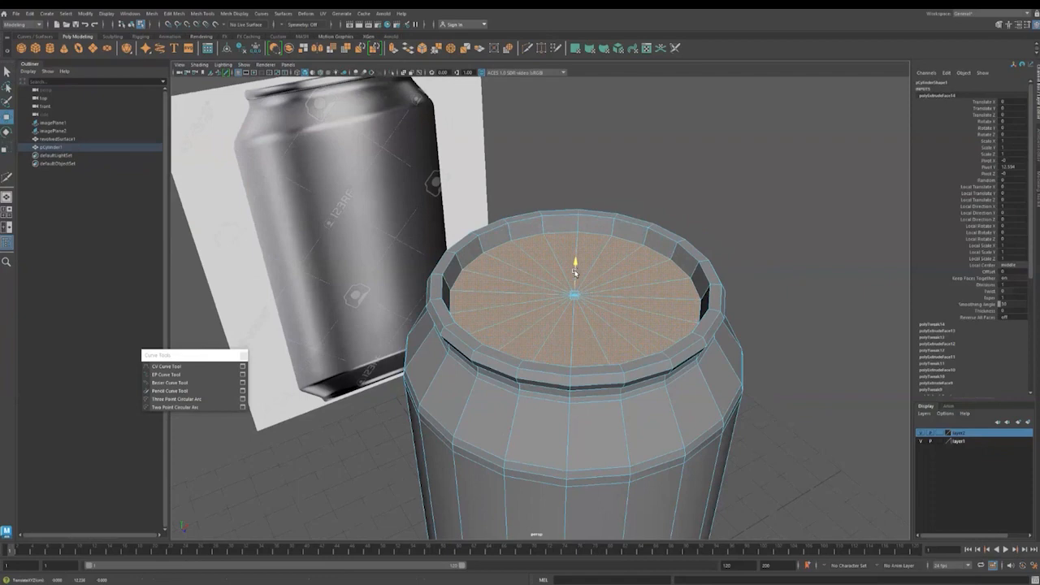
left_click_drag(575, 272, 575, 273)
Extrude the recessed lid faces, scale them slightly inward and raise them a little inside the rim.
left_click_drag(559, 325, 586, 290, "alt")
left_click_drag(584, 328, 584, 380)
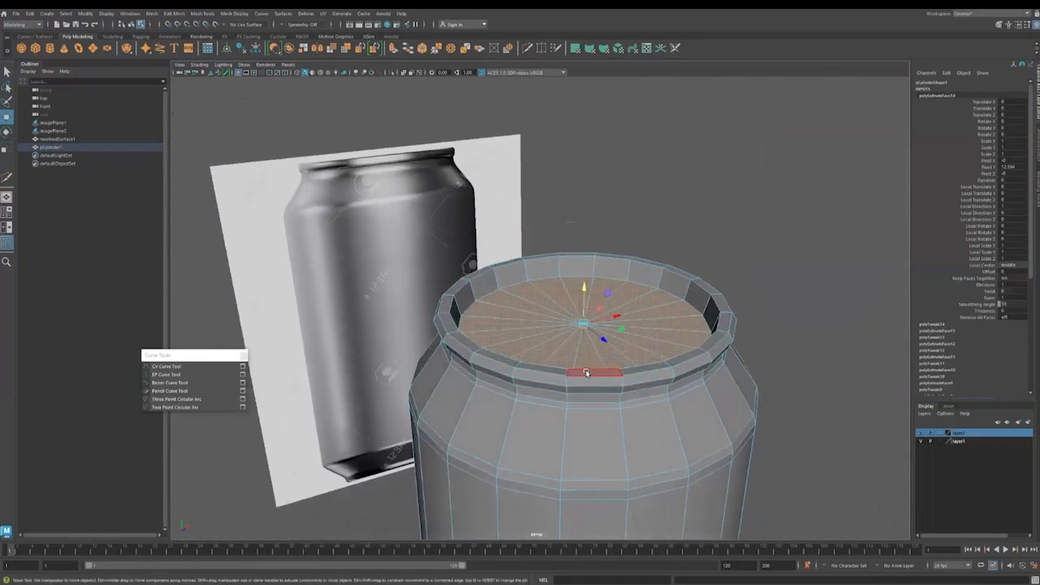
left_click_drag(622, 331, 622, 331)
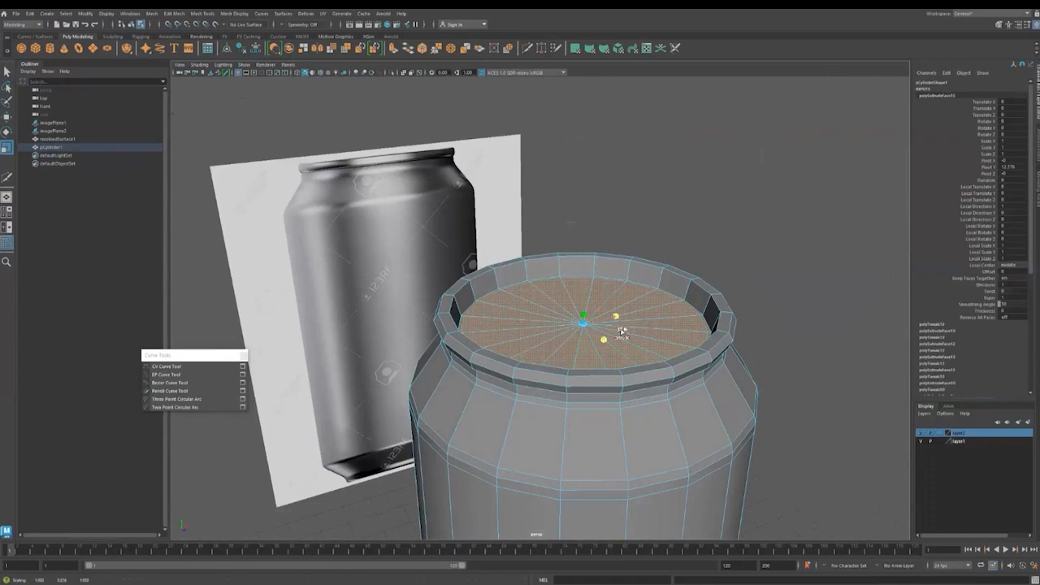
left_click_drag(621, 331, 621, 329)
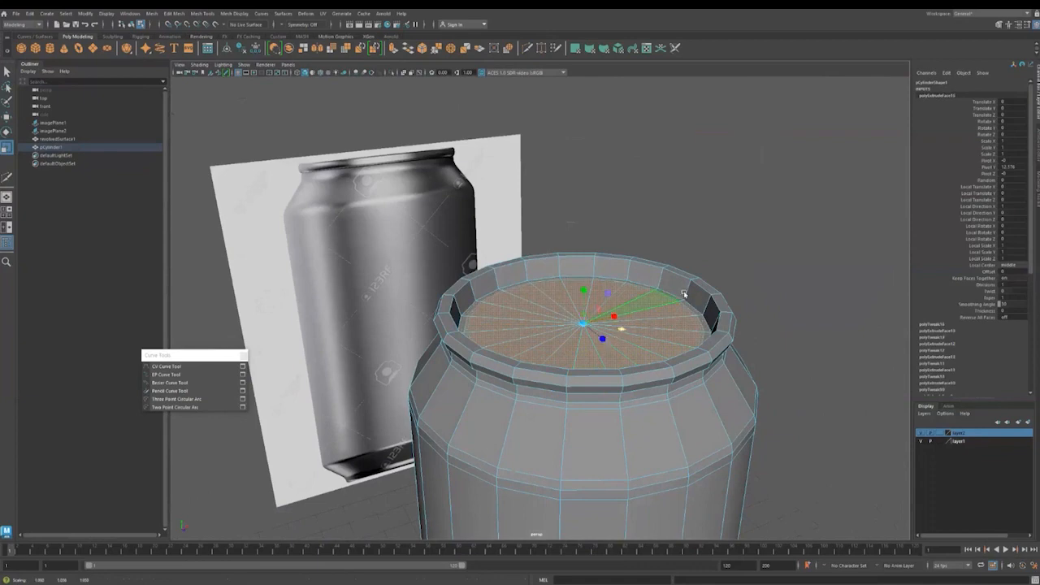
key("w")
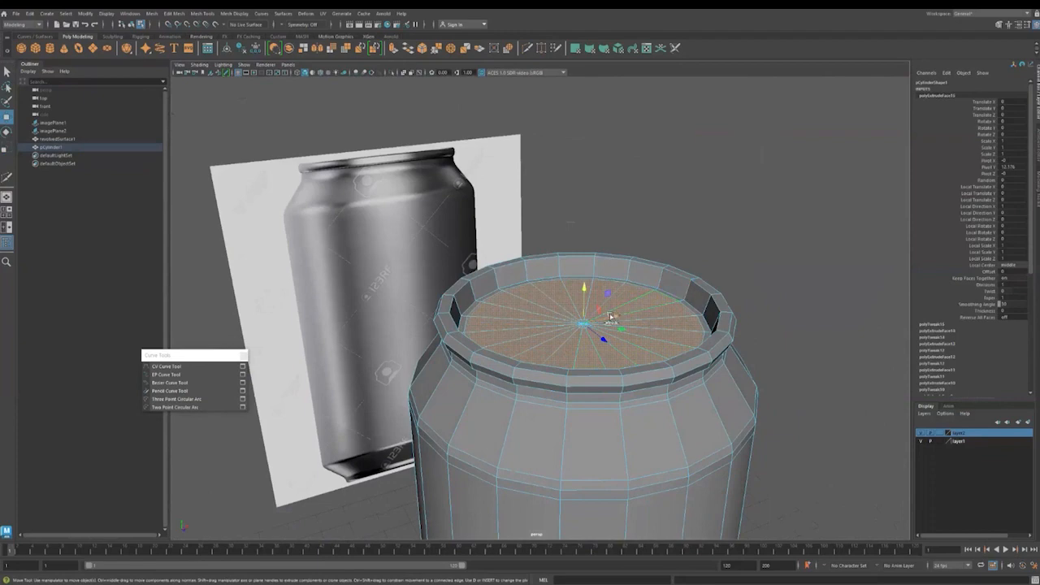
left_click_drag(583, 301, 585, 290)
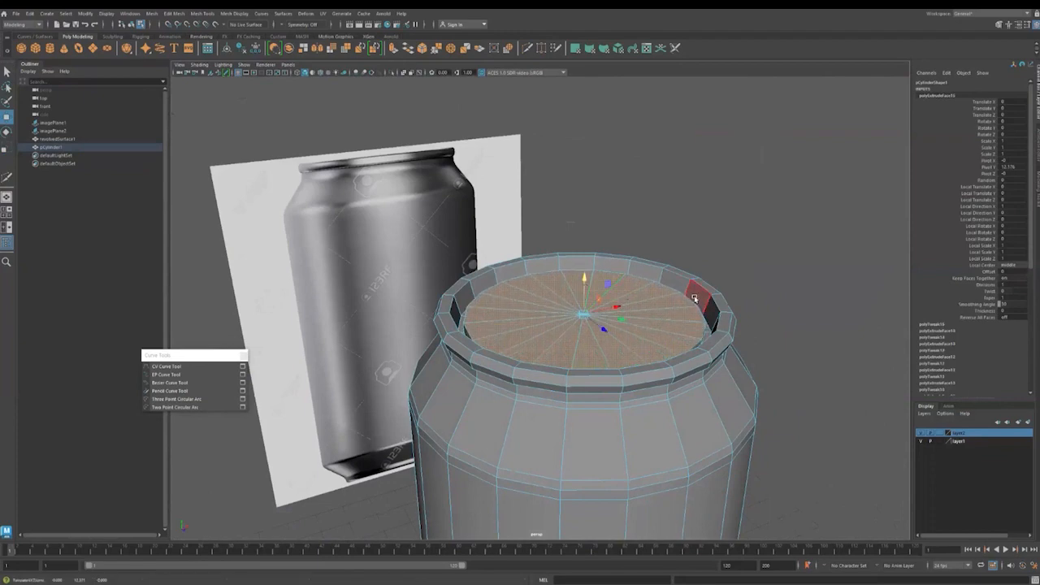
Return to object selection, show both cans in smooth preview and clear the selection.
left_click_drag(674, 341, 520, 379, "alt")
middle_click_drag(420, 471, 268, 451, "alt")
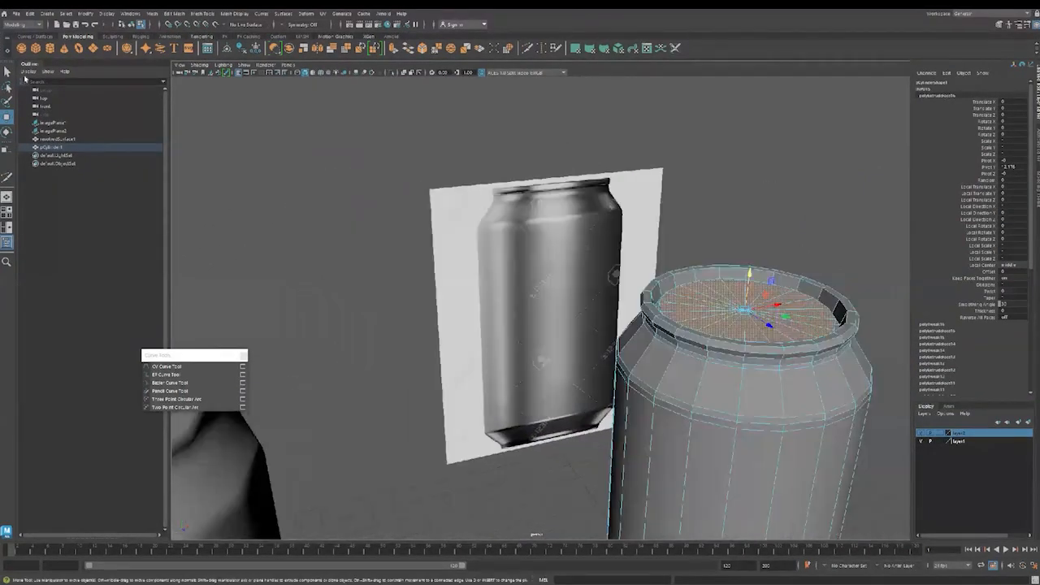
key("F8")
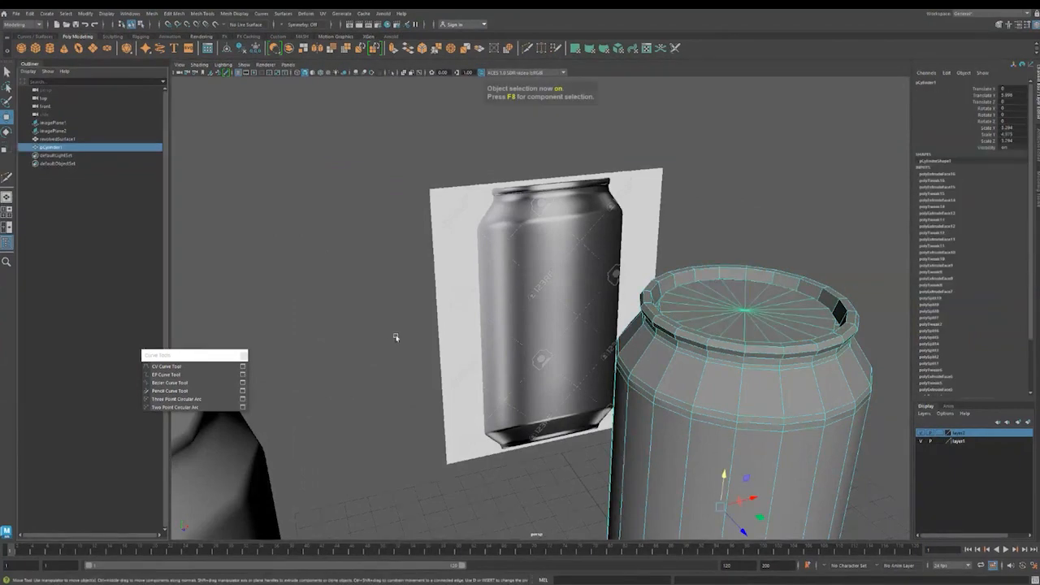
left_click(397, 335)
scroll(412, 341, "down", 5)
left_click(377, 442)
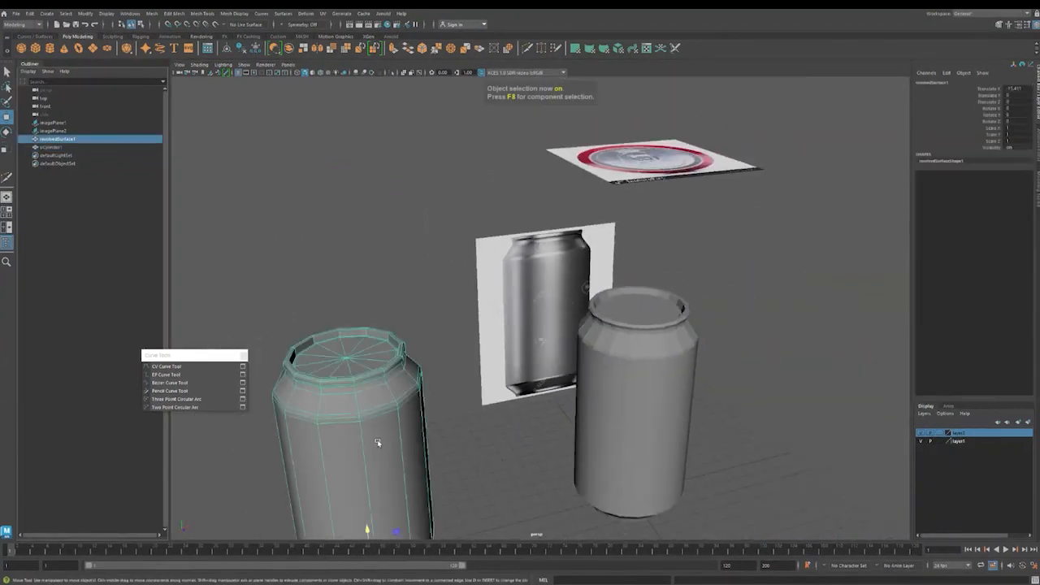
left_click(645, 425)
left_click(477, 482)
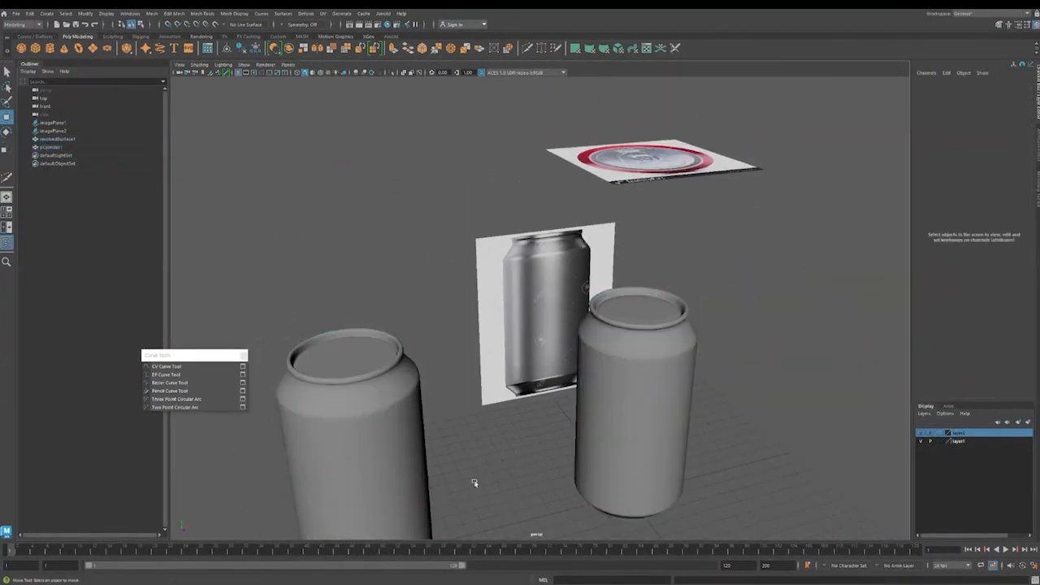
Move the example can along the X axis to stand close beside the newly modelled can.
left_click(402, 481)
key("f")
left_click_drag(401, 426, 533, 398)
left_click_drag(656, 431, 650, 399, "alt")
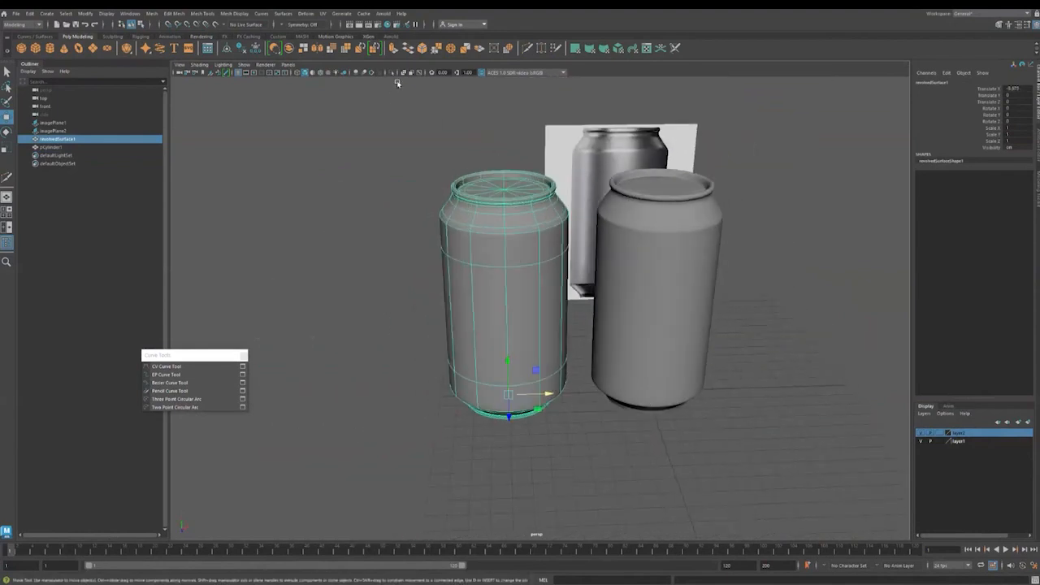
Show wireframe on shaded and compare the edge layout of the two cans.
left_click(322, 75)
left_click(658, 427)
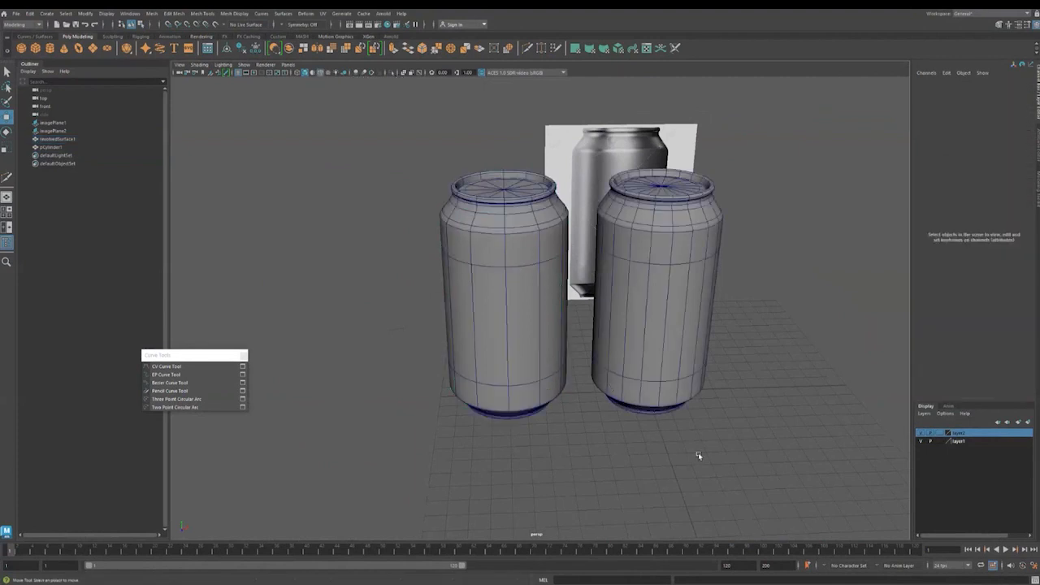
mouse_move(700, 442)
left_mouse_down("alt")
mouse_move(737, 427)
mouse_move(715, 431)
mouse_move(734, 412)
mouse_move(735, 437)
mouse_move(759, 448)
mouse_move(736, 427)
mouse_move(720, 448)
mouse_move(718, 437)
left_mouse_up("alt")
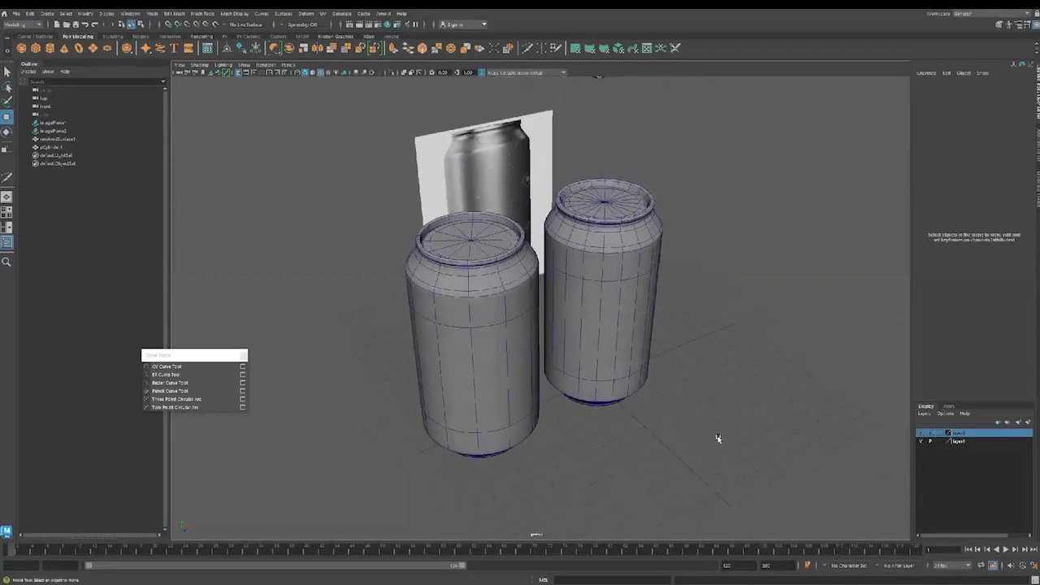